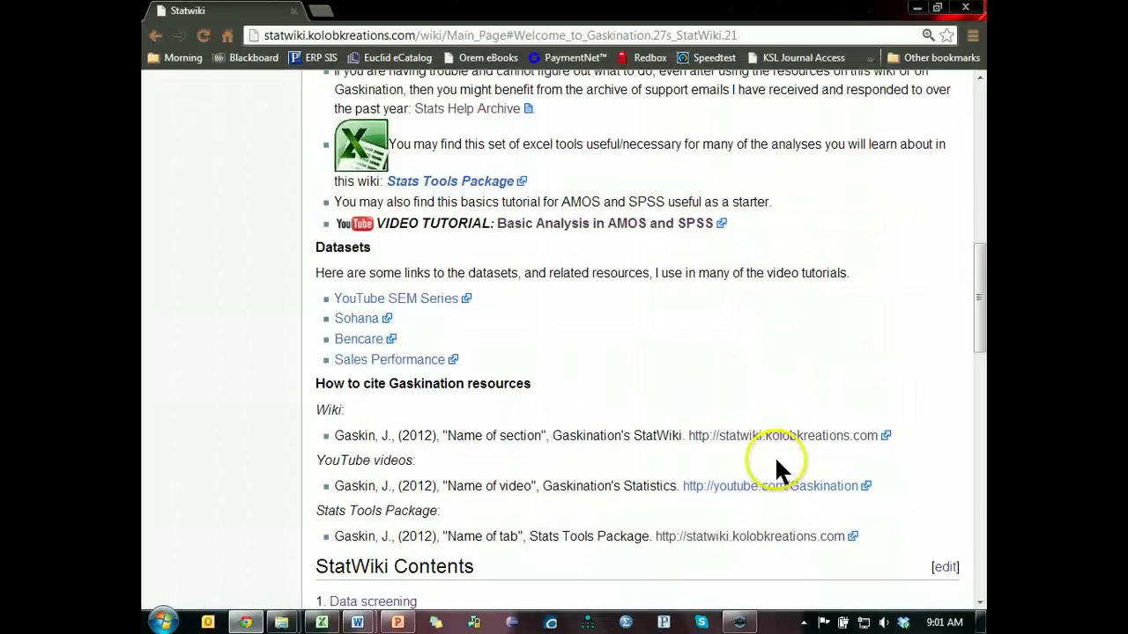
# Examine the StatWiki main page, highlighting the YouTube SEM Series entry under Datasets
pyautogui.moveTo(472, 297); pyautogui.dragTo(342, 297)
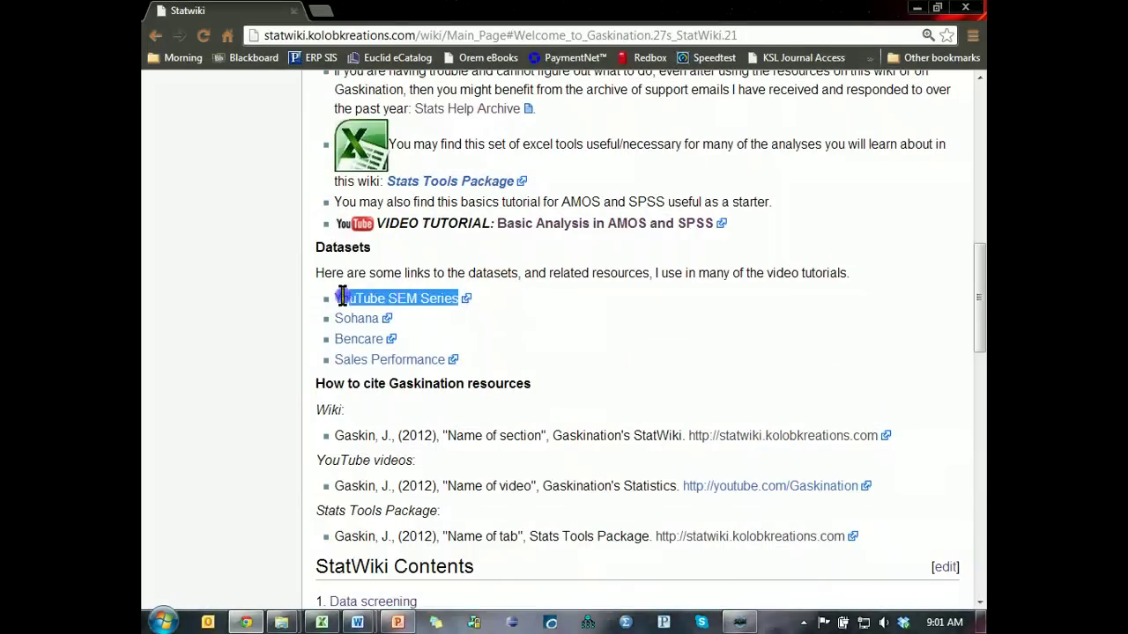
pyautogui.scroll(8, 426, 320)
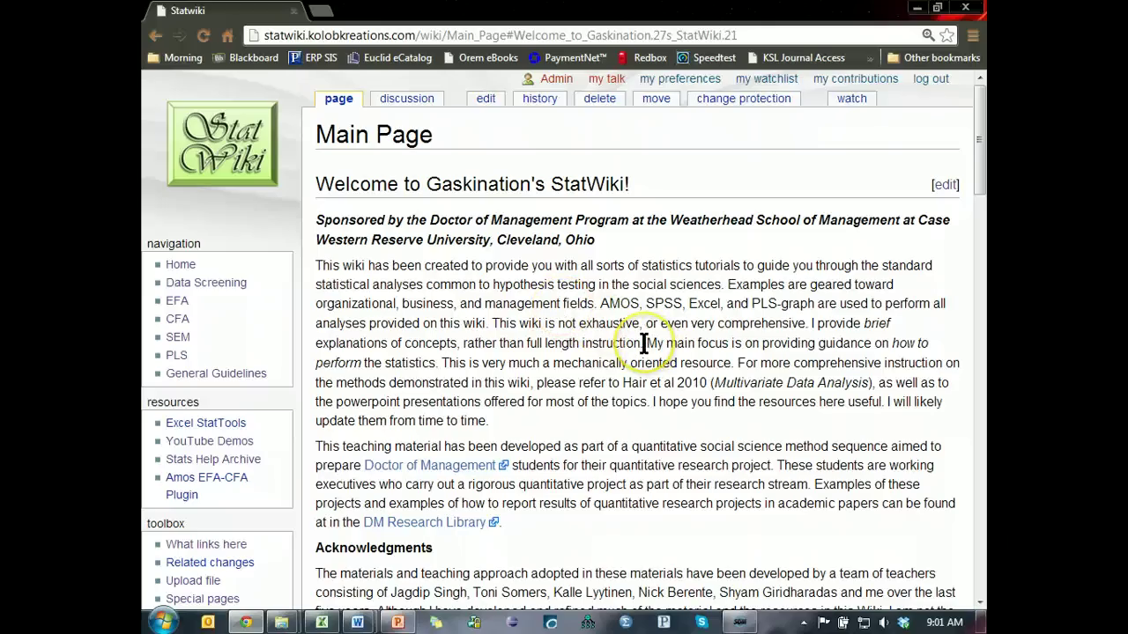
pyautogui.scroll(-5, 675, 427)
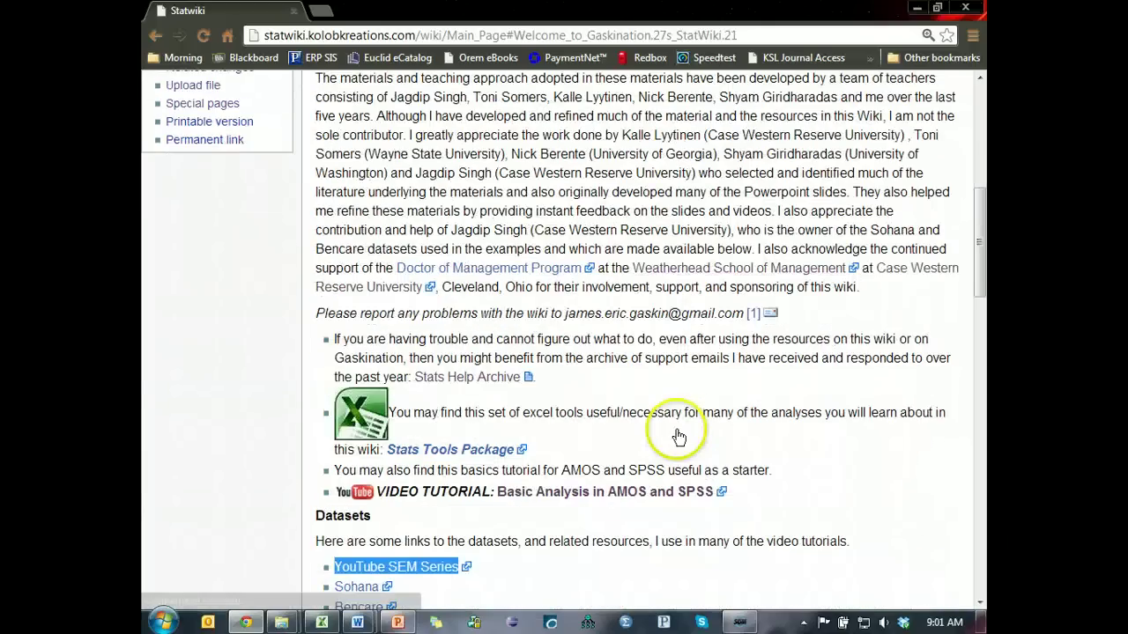
pyautogui.scroll(-3, 675, 428)
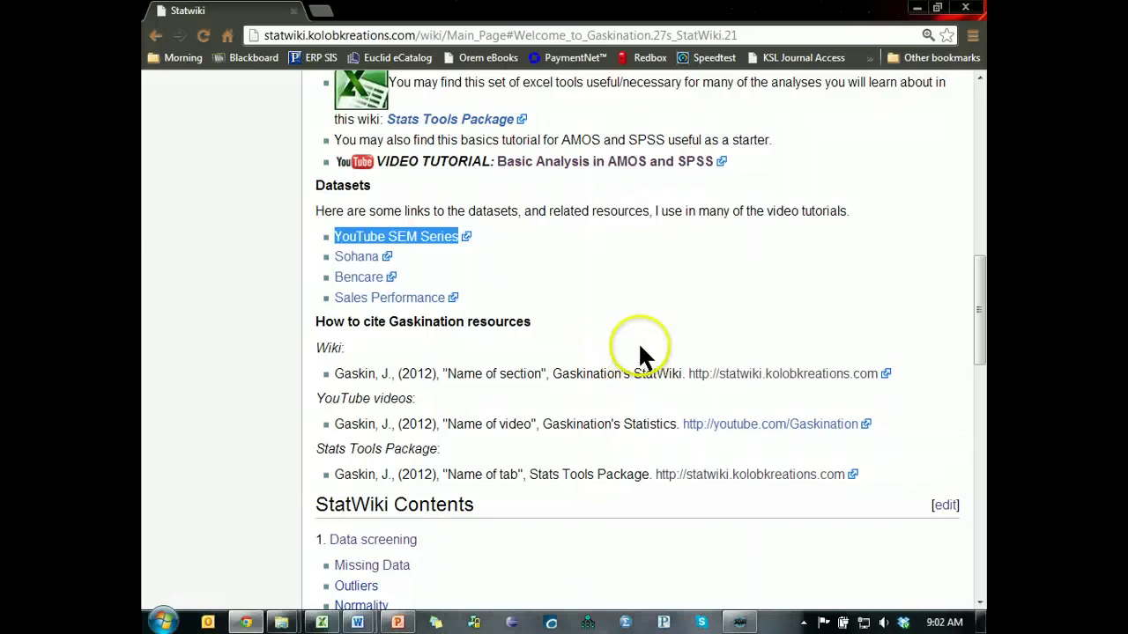
pyautogui.scroll(8, 502, 356)
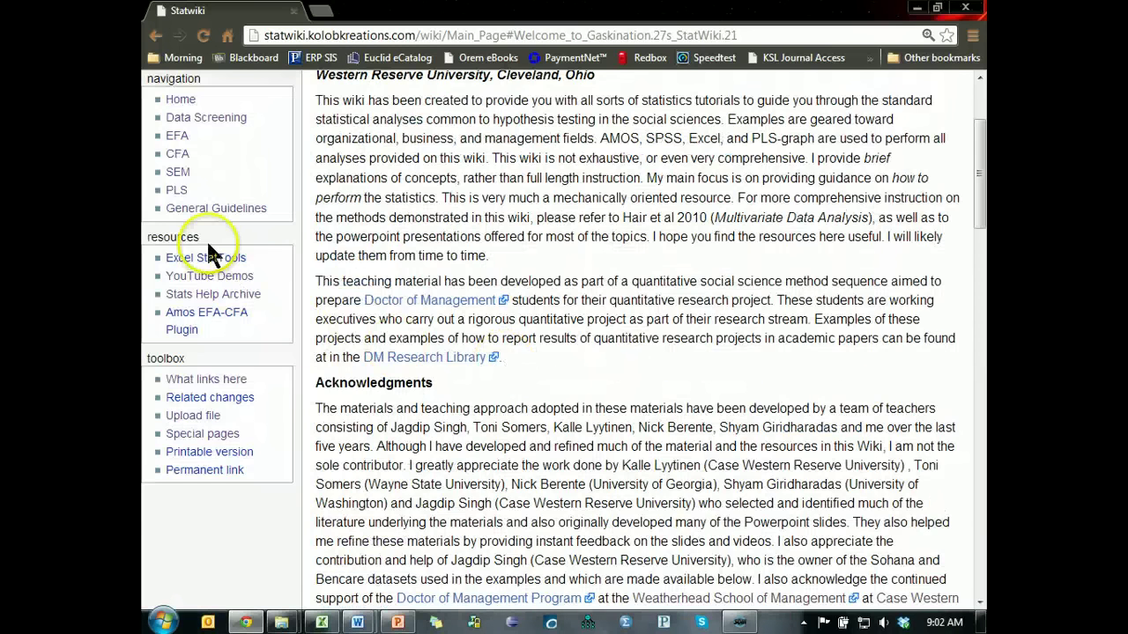
pyautogui.scroll(2, 428, 259)
# Open the General Guidelines page and review the Order of Operations list, focusing on Case Screening and Variable Screening
pyautogui.click(214, 284)
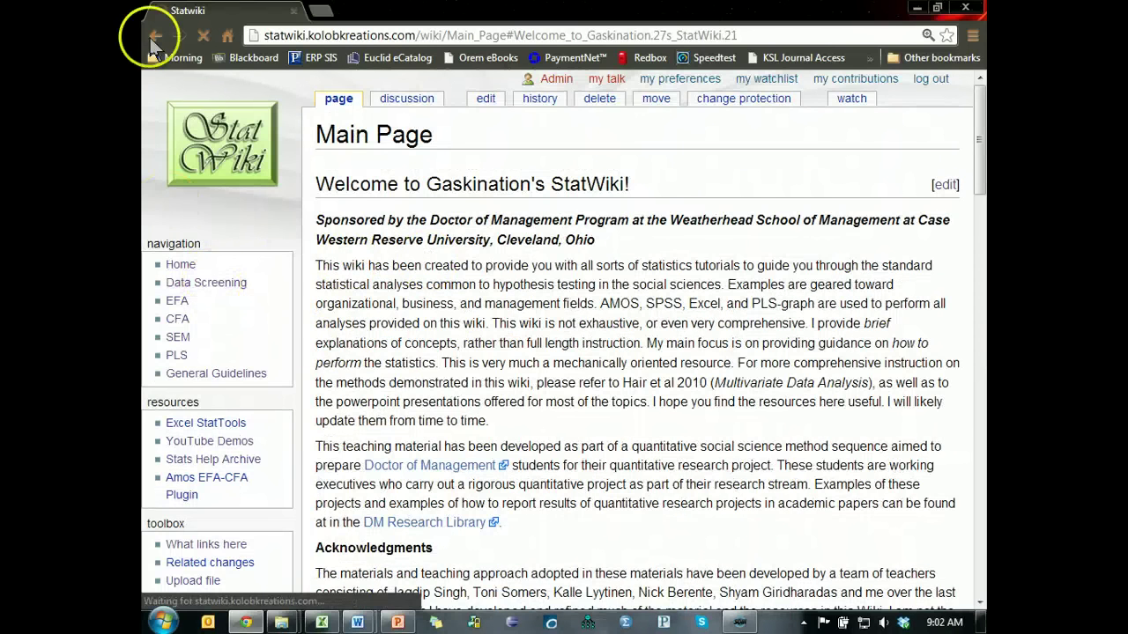
pyautogui.click(193, 374)
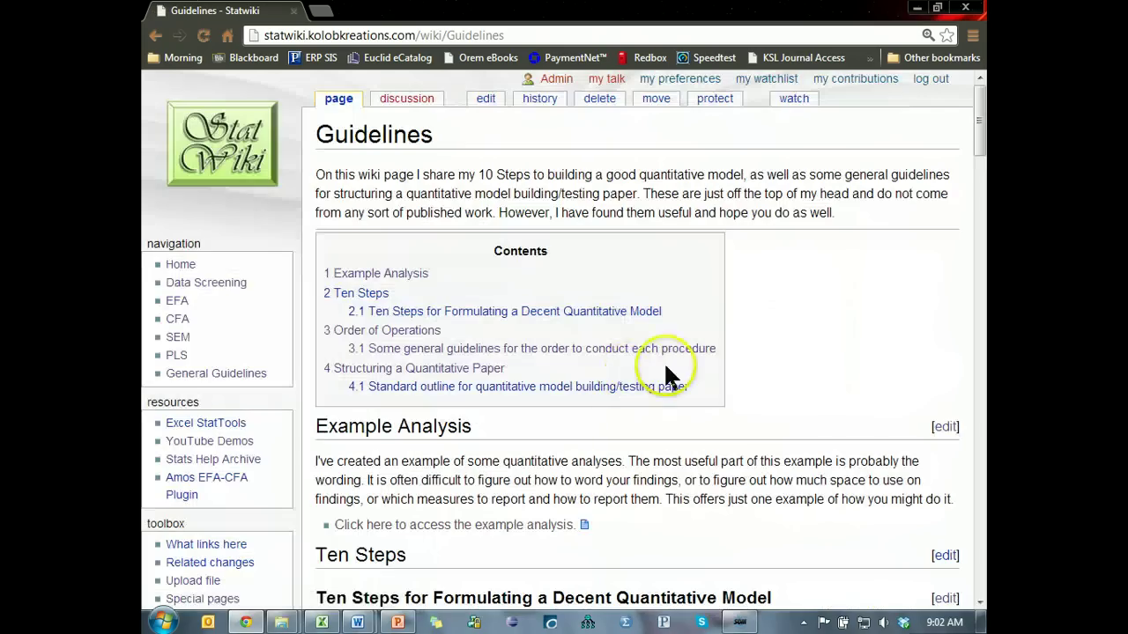
pyautogui.scroll(-12, 573, 430)
pyautogui.scroll(1, 529, 405)
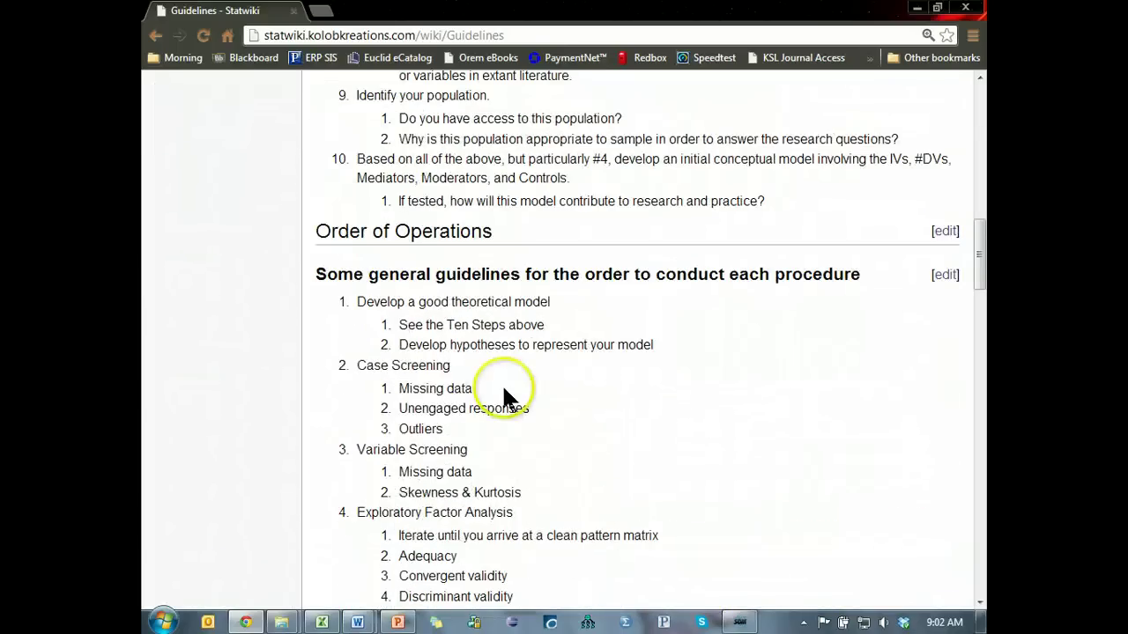
pyautogui.scroll(-2, 504, 388)
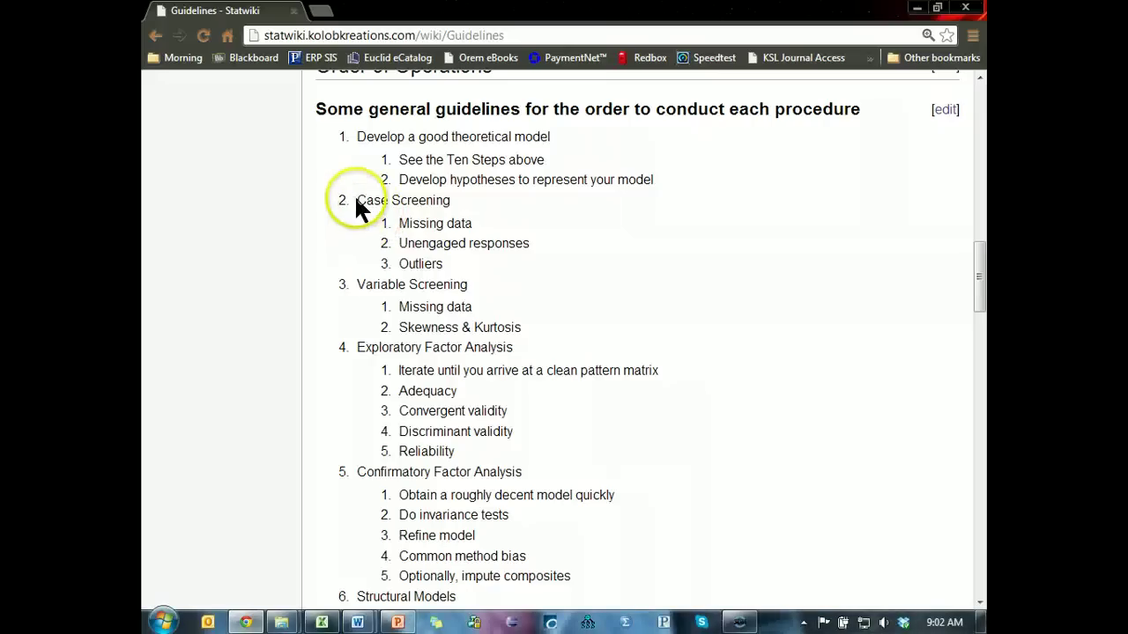
pyautogui.moveTo(358, 199); pyautogui.dragTo(503, 291)
pyautogui.click(531, 310)
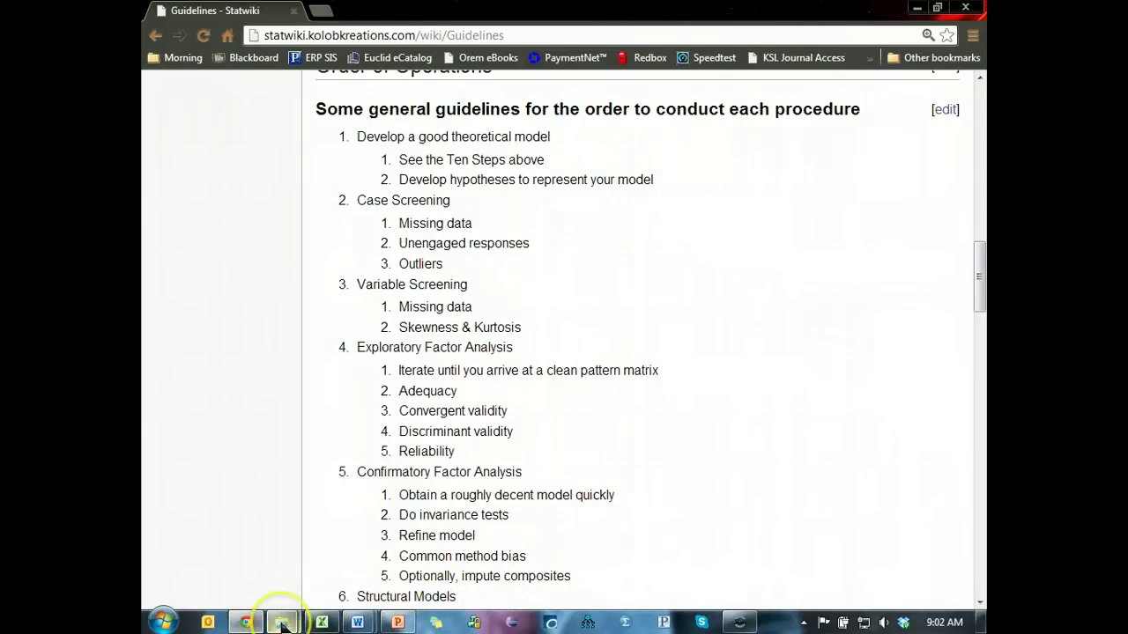
# Switch to the Statwiki folder in Windows Explorer and open YouTube SEM Series.sav in SPSS
pyautogui.moveTo(282, 624)
pyautogui.click(429, 586)
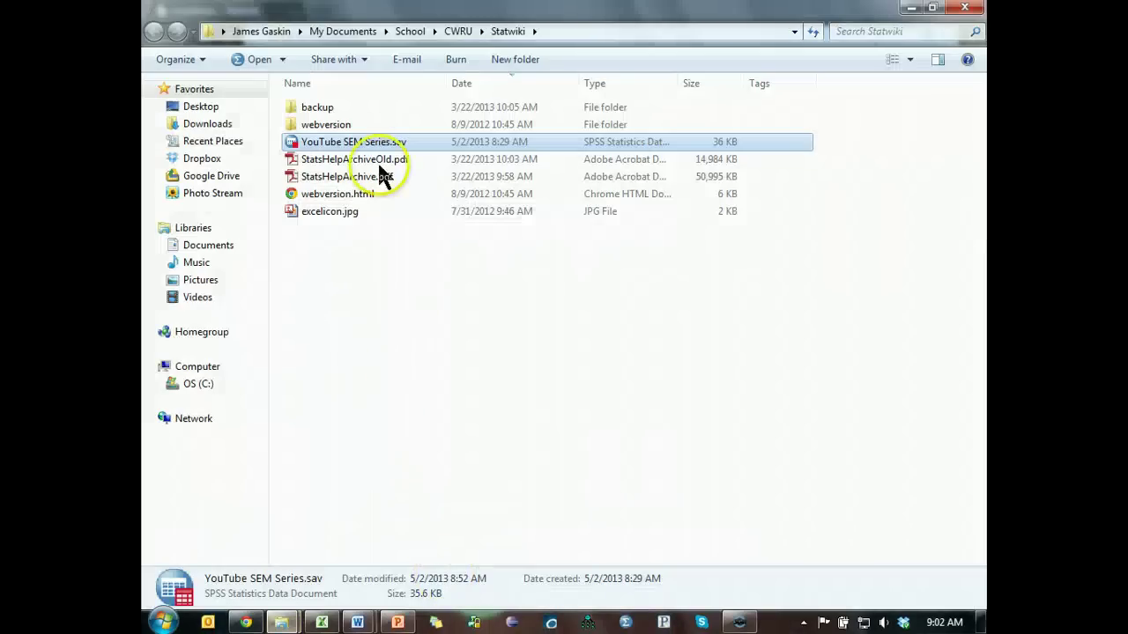
pyautogui.doubleClick(370, 144)
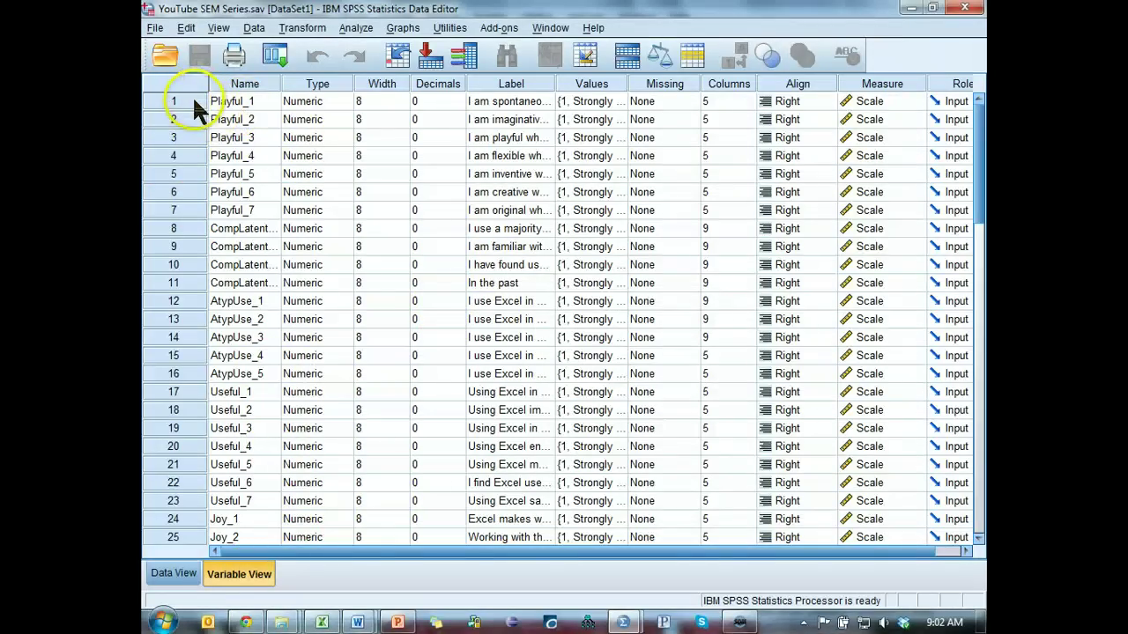
# Examine the scale item variables in Variable View, from Playful_1 through DecQual_8
pyautogui.click(191, 99)
pyautogui.moveTo(190, 104); pyautogui.dragTo(173, 502)
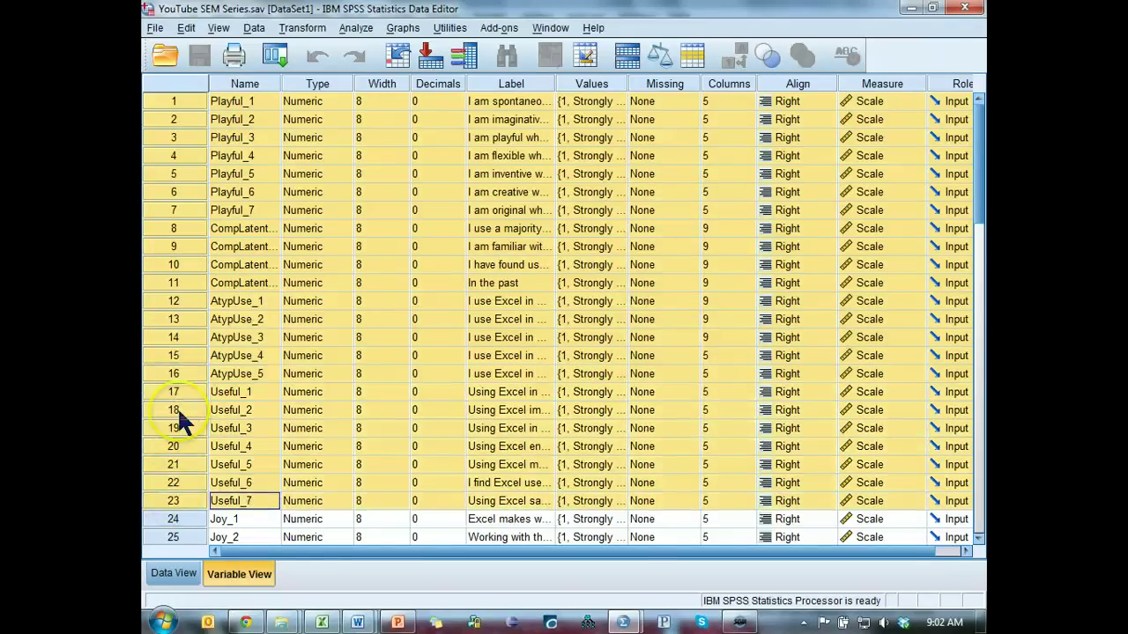
pyautogui.scroll(-6, 180, 396)
pyautogui.moveTo(171, 193); pyautogui.dragTo(171, 539)
pyautogui.scroll(-2, 180, 467)
pyautogui.scroll(-2, 180, 462)
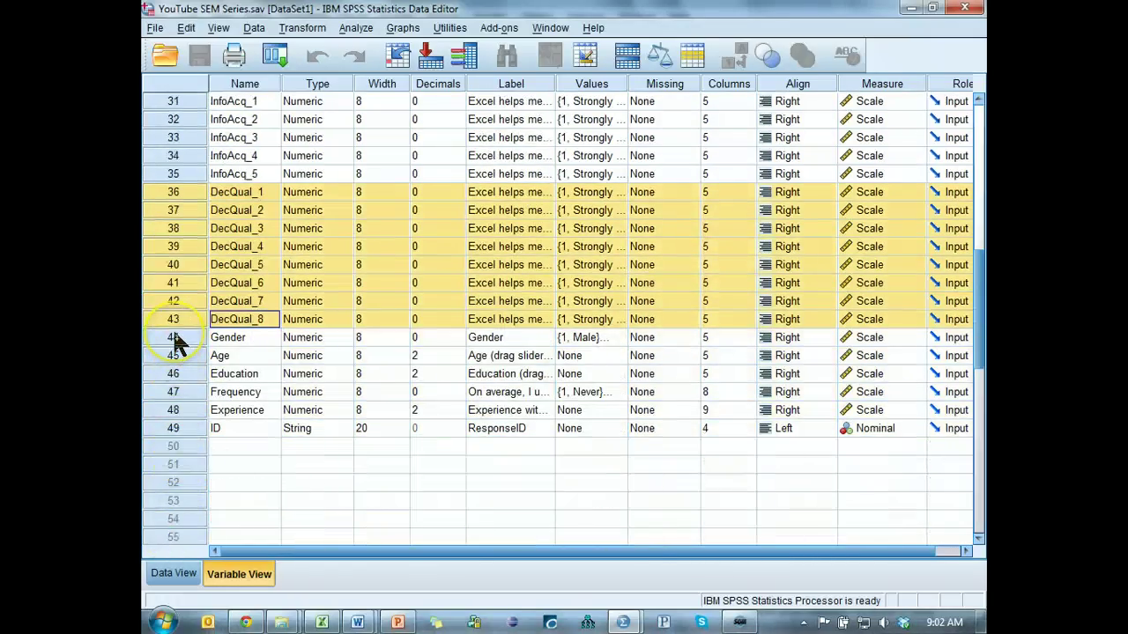
# Review the Gender, Age, Education, Frequency, Experience and ID variables one after another
pyautogui.click(174, 339)
pyautogui.click(173, 357)
pyautogui.click(174, 376)
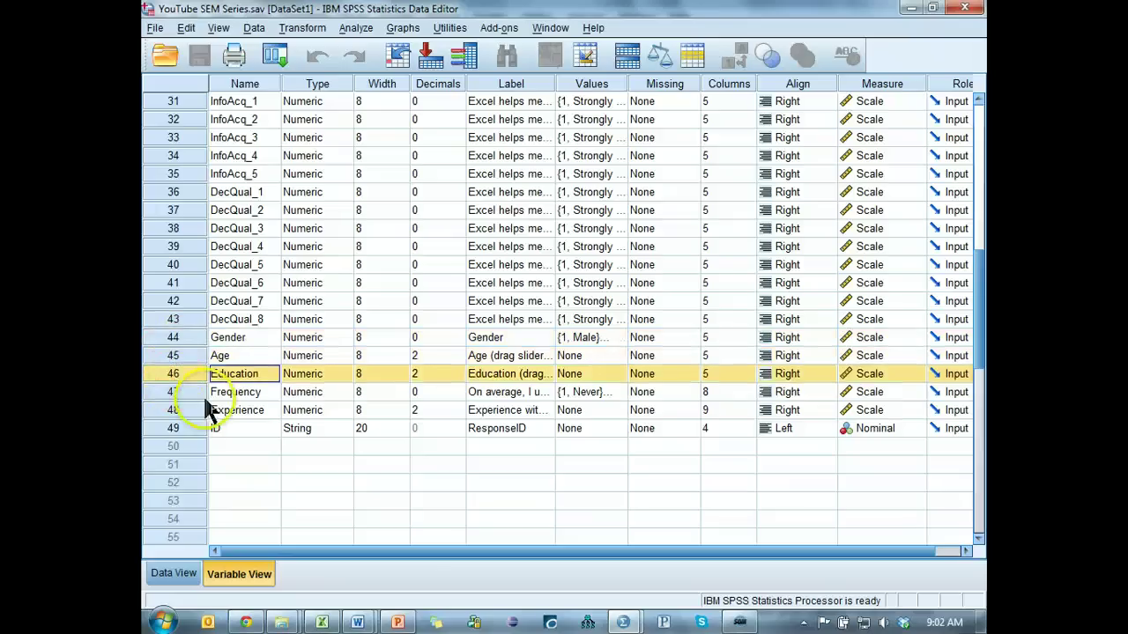
pyautogui.moveTo(189, 386); pyautogui.dragTo(189, 402)
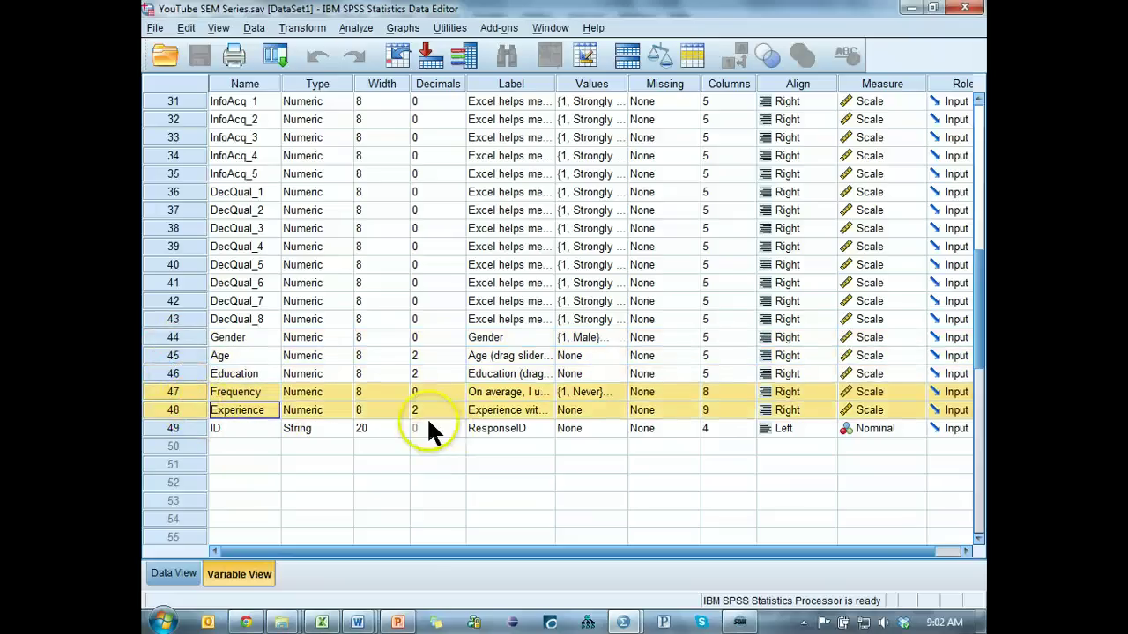
pyautogui.click(201, 430)
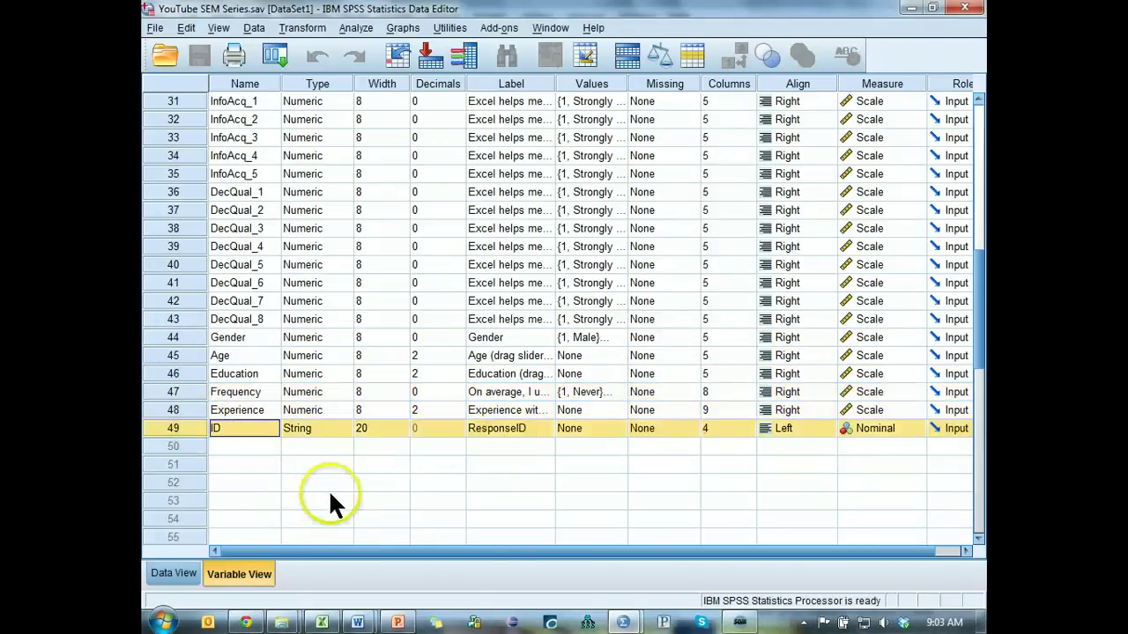
# Show the dataset in Data View and look through the individual response rows
pyautogui.click(177, 573)
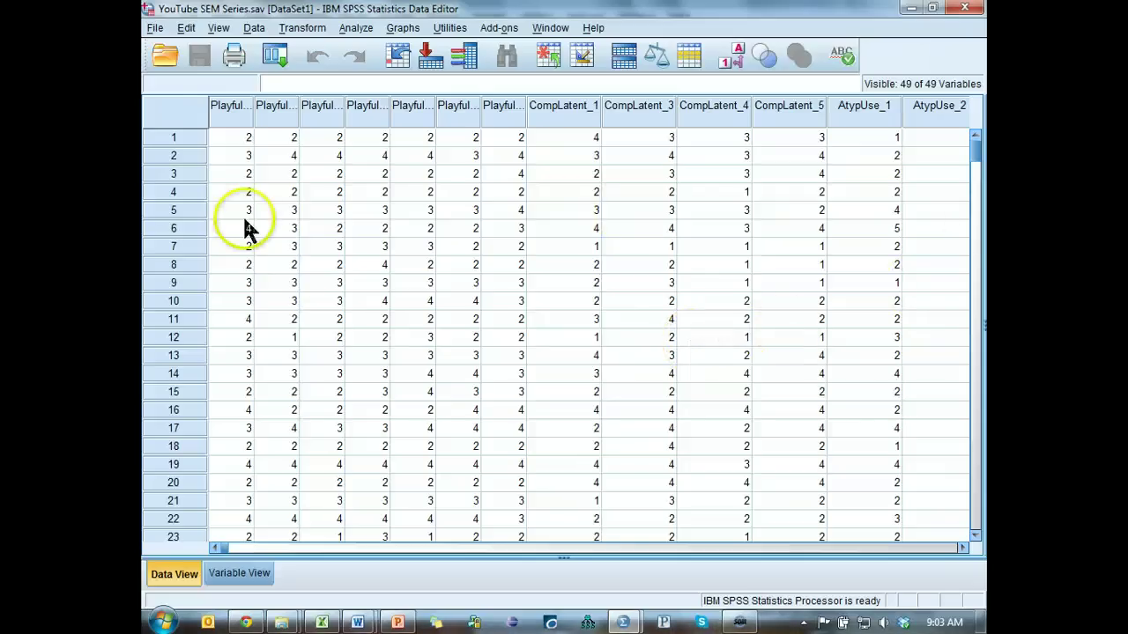
pyautogui.click(174, 192)
pyautogui.click(174, 264)
pyautogui.click(171, 361)
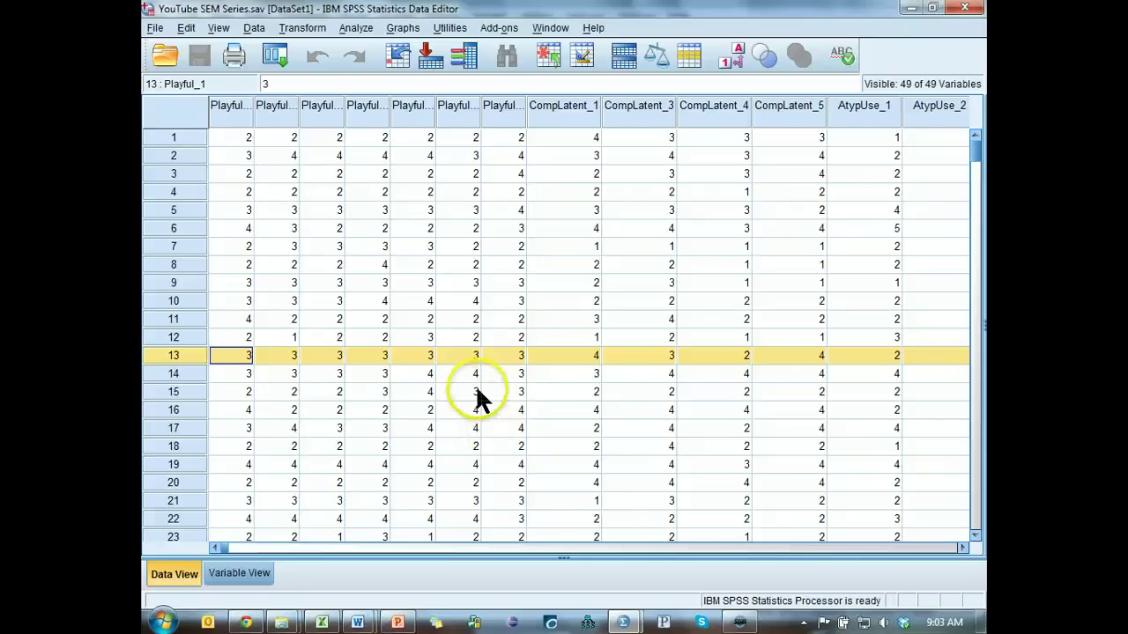
pyautogui.scroll(-12, 501, 363)
pyautogui.scroll(-20, 501, 363)
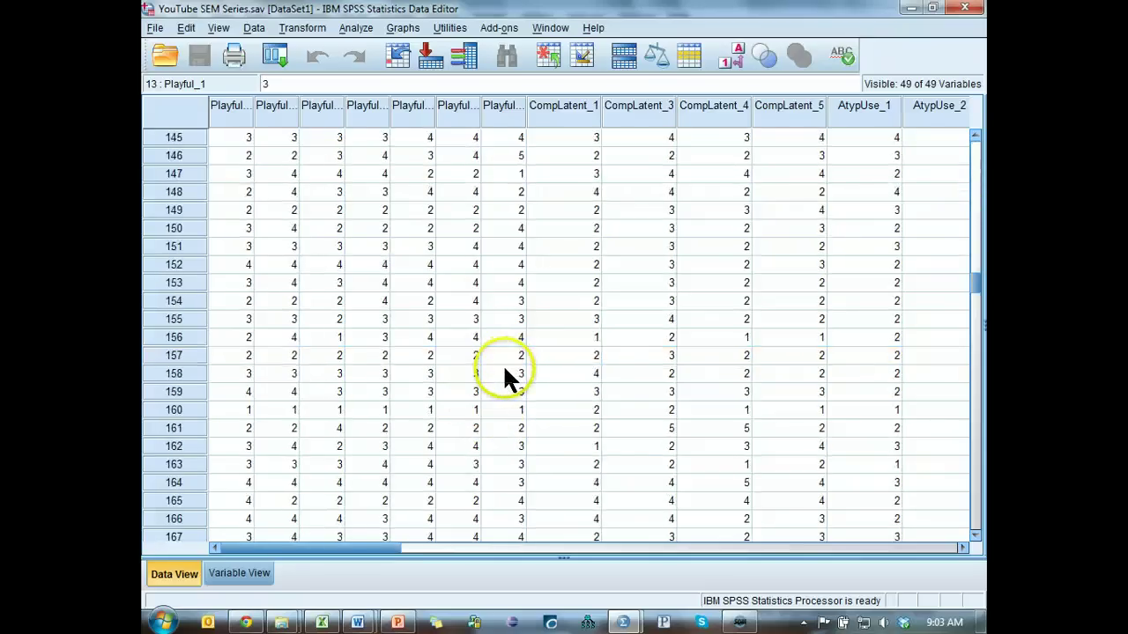
pyautogui.scroll(20, 440, 347)
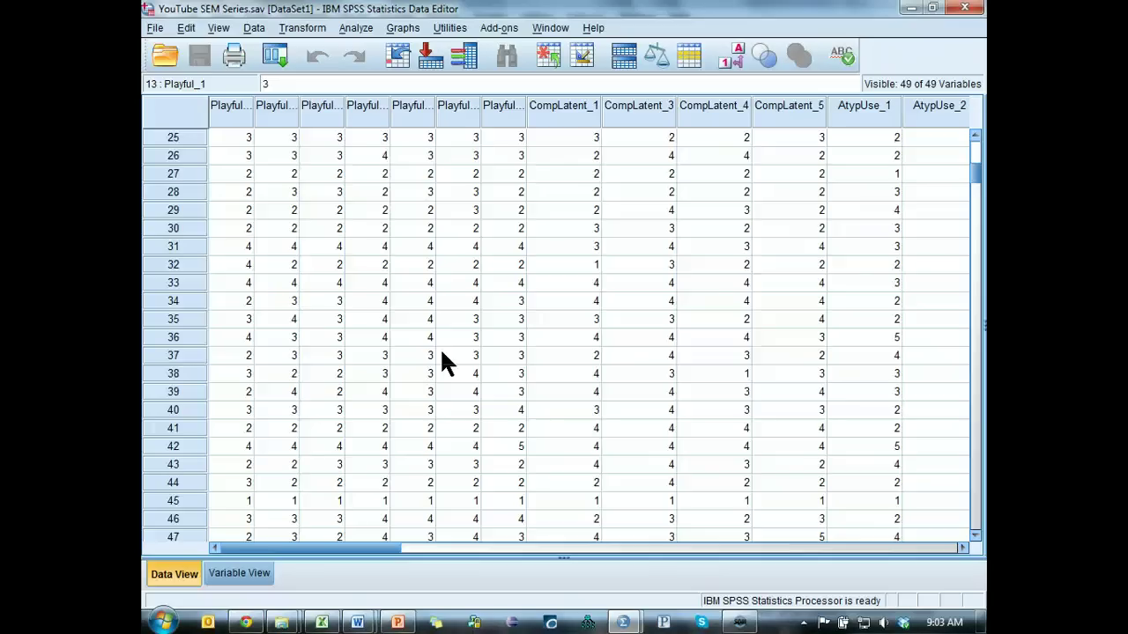
# Copy the entire SPSS dataset and paste it into a new Excel workbook starting at cell A1
pyautogui.hotkey('ctrl', 'a')
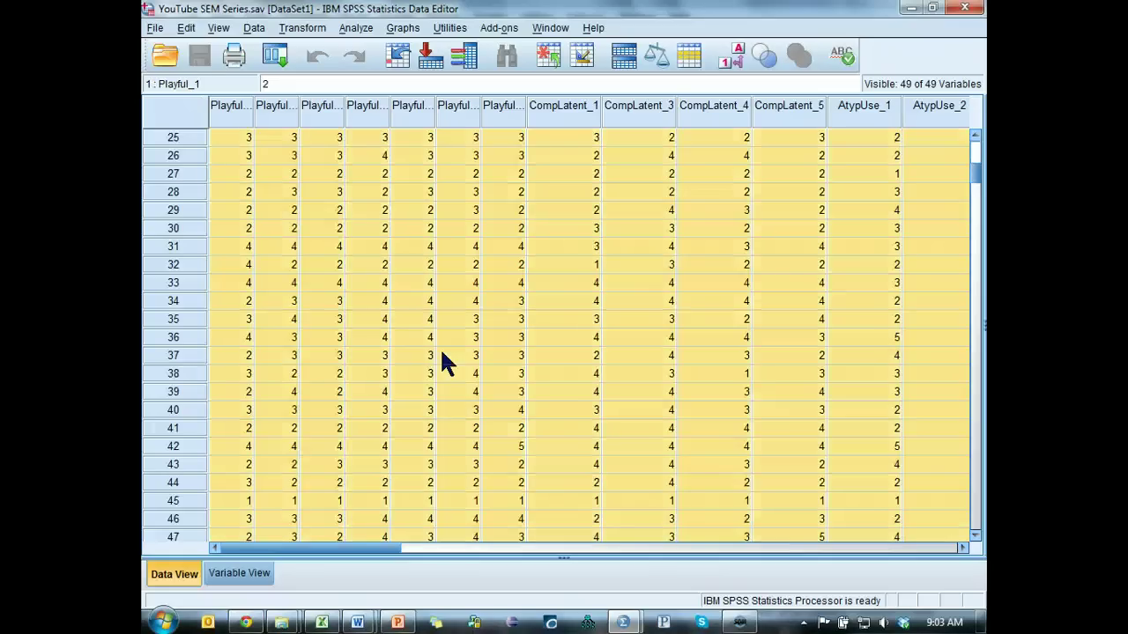
pyautogui.click(330, 615)
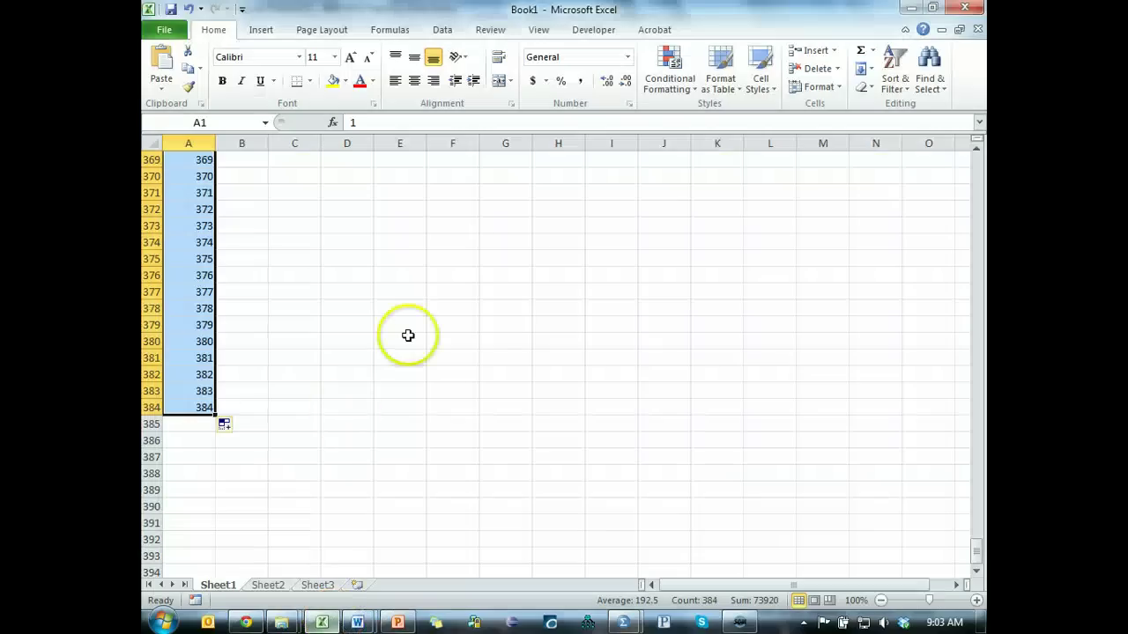
pyautogui.hotkey('ctrl', 'n')
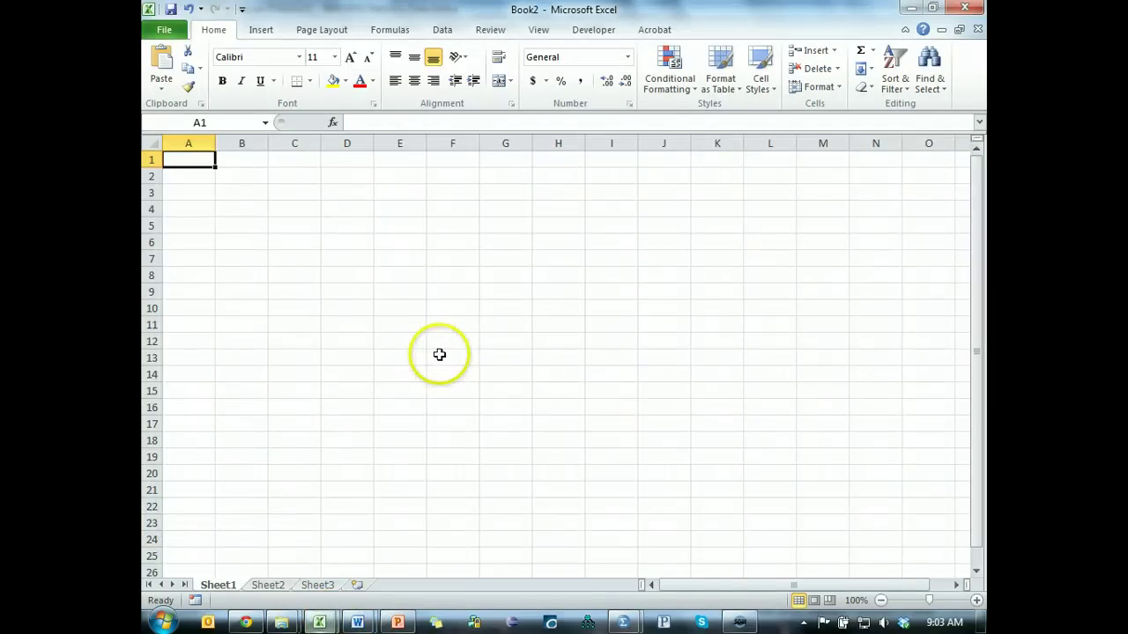
pyautogui.hotkey('ctrl', 'v')
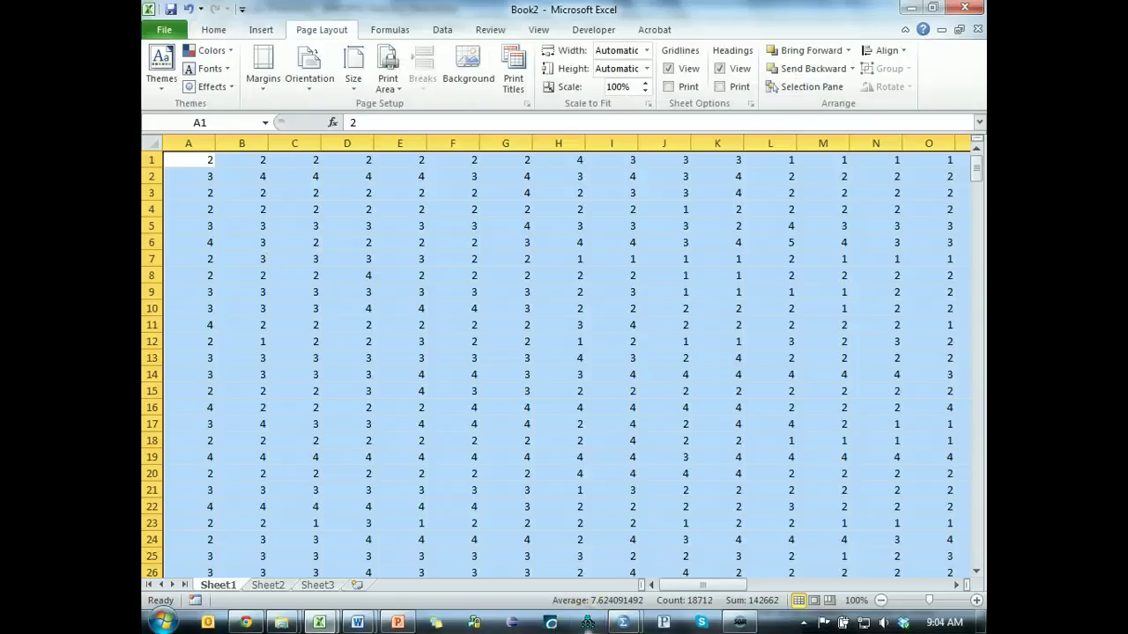
# Switch back to SPSS and copy all variable names from the Name column in Variable View, from ID up to Playful_1
pyautogui.hotkey('alt', 'Tab')
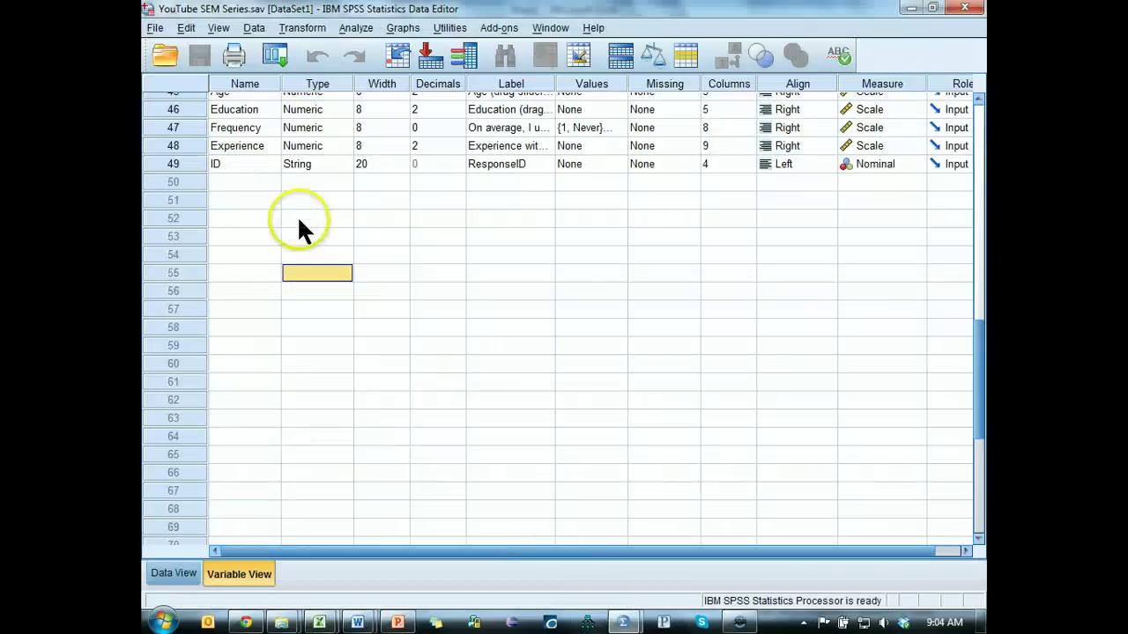
pyautogui.scroll(4, 297, 227)
pyautogui.moveTo(243, 376); pyautogui.dragTo(251, 110)
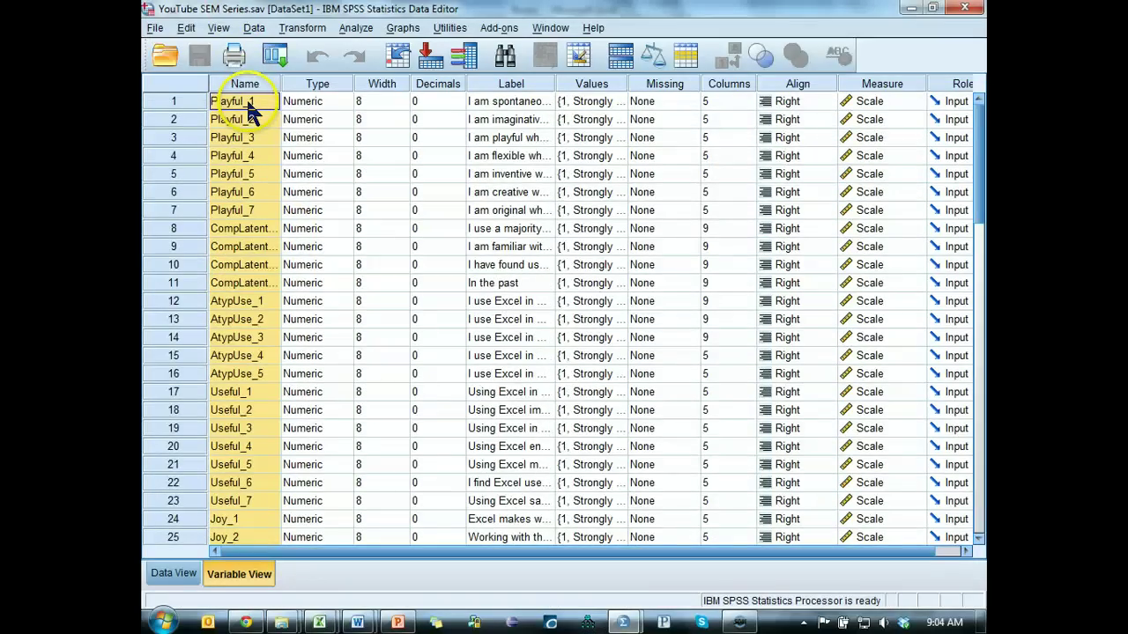
# Return to the Excel workbook and insert a blank row above the data on Sheet1
pyautogui.hotkey('alt', 'Tab')
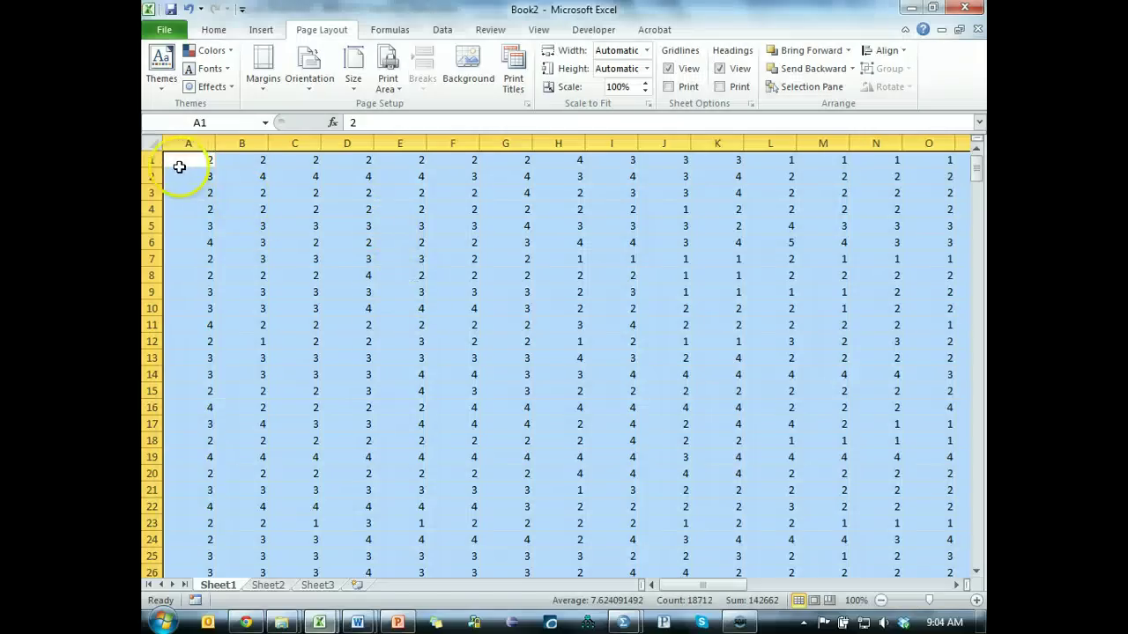
pyautogui.click(151, 161)
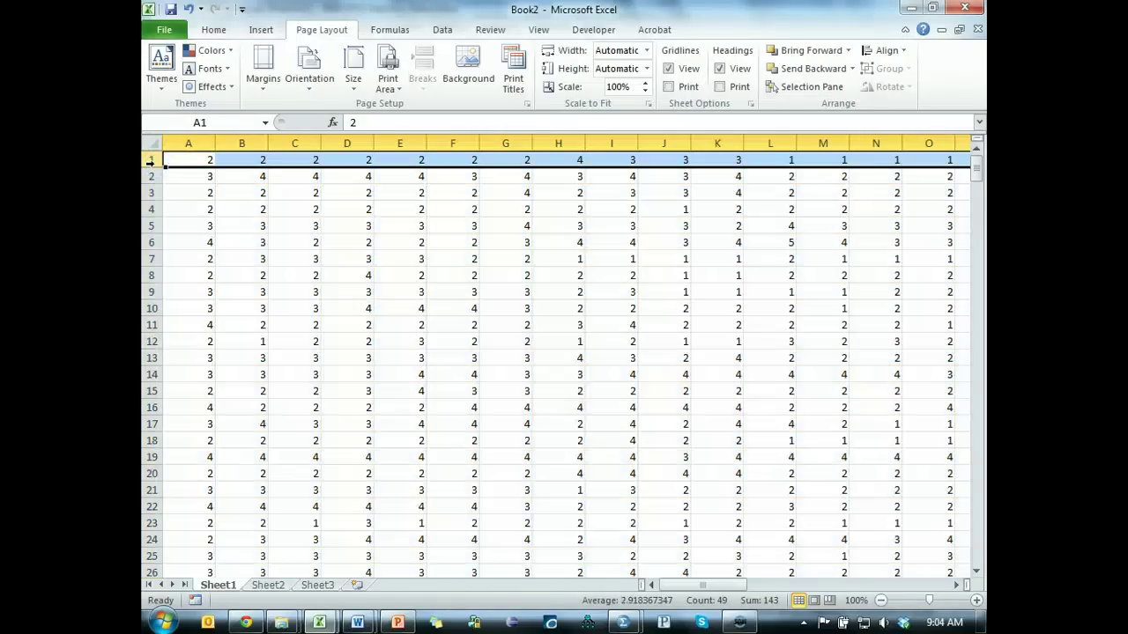
pyautogui.hotkey('ctrl', 'shift', '+')
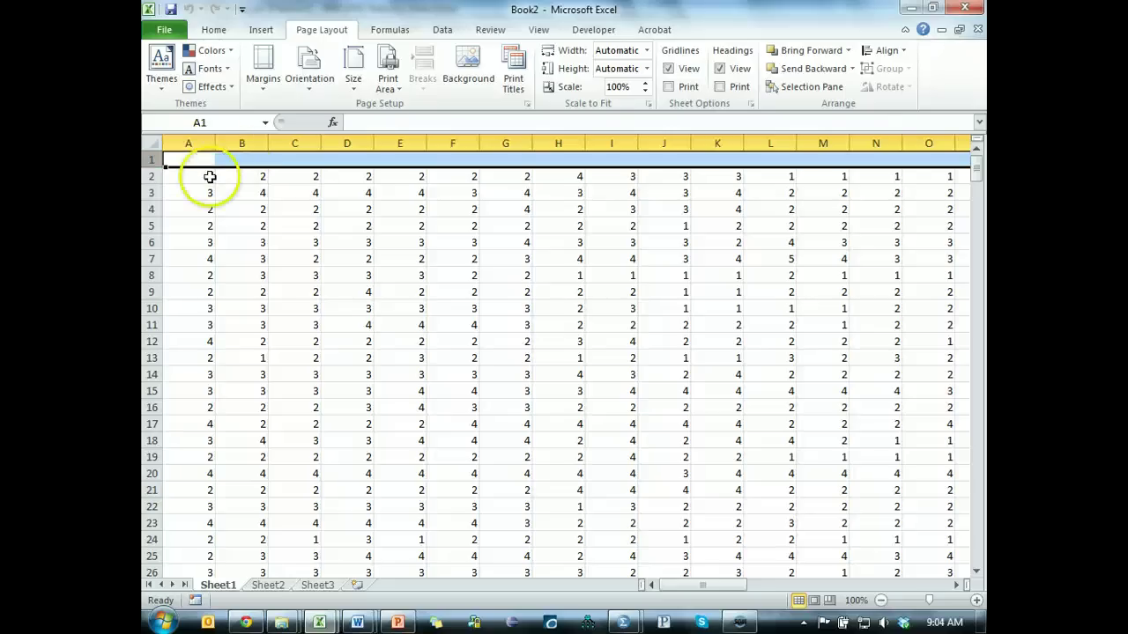
# Paste the copied variable names into column A of Sheet2, starting at A1
pyautogui.click(268, 585)
pyautogui.hotkey('ctrl', 'v')
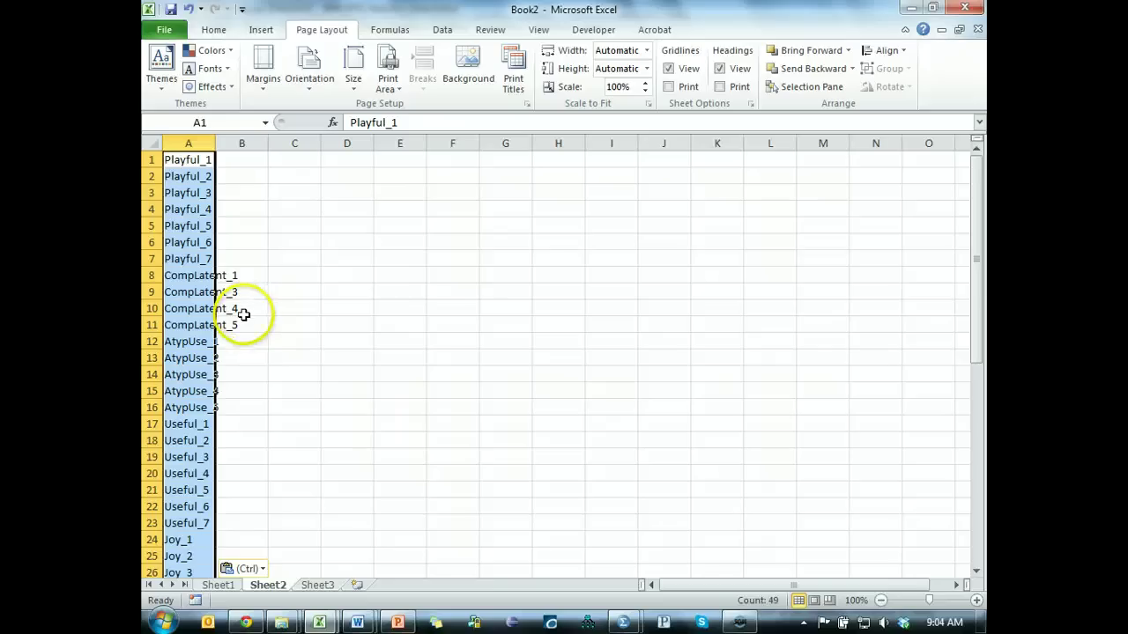
pyautogui.press('ctrl')
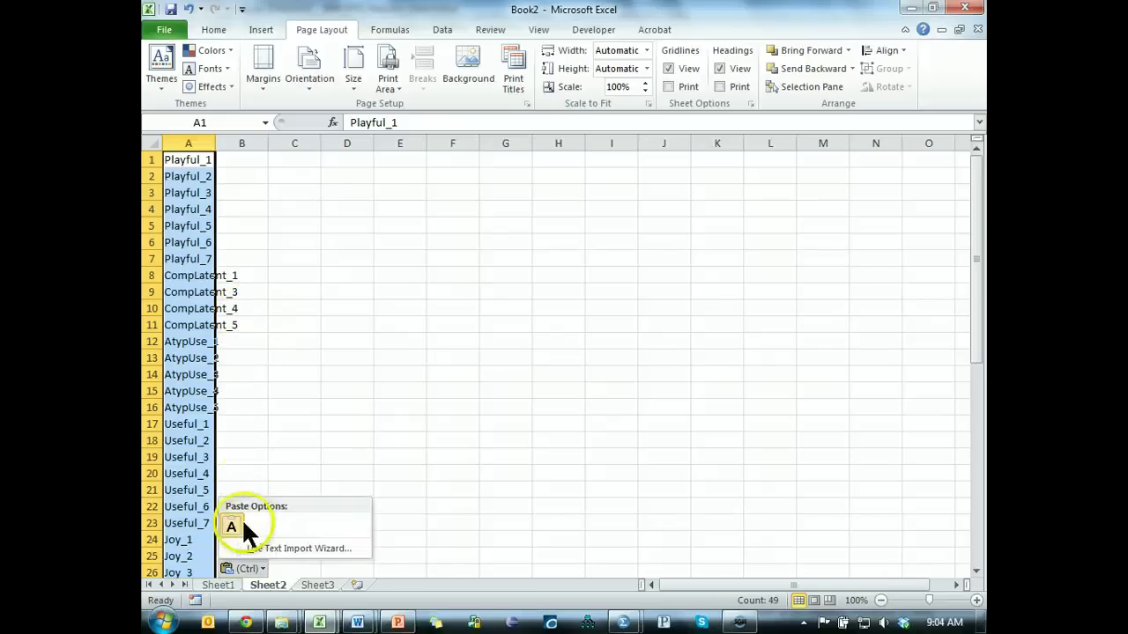
pyautogui.press('Escape')
# Copy the variable names in column A of Sheet2 and paste them transposed into a row starting at C3
pyautogui.hotkey('ctrl', 'c')
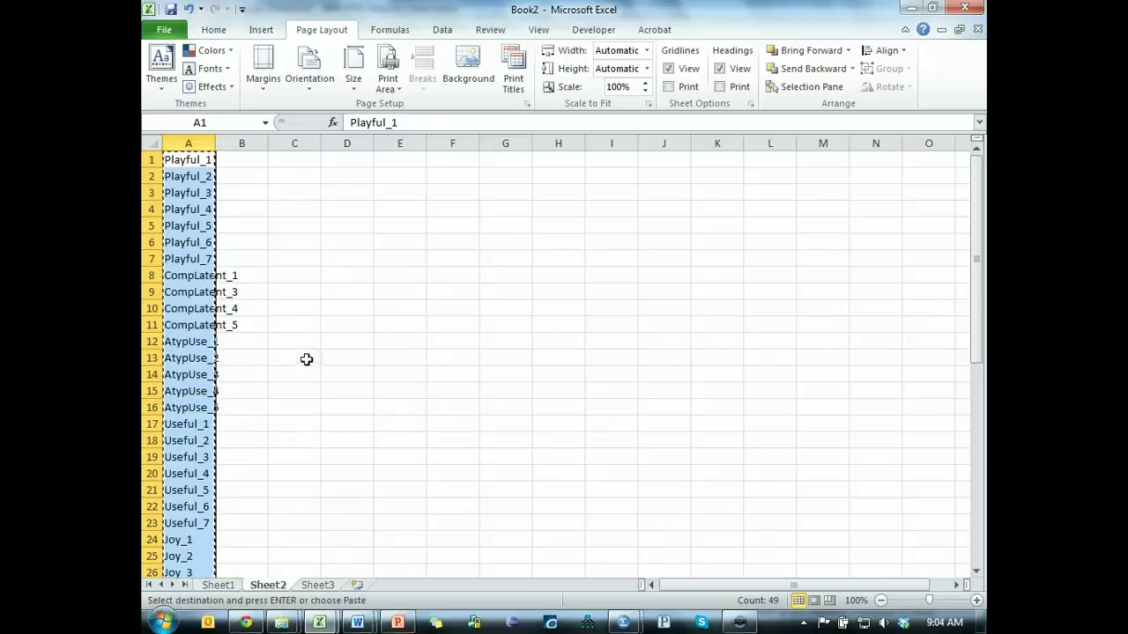
pyautogui.click(298, 187)
pyautogui.hotkey('ctrl', 'v')
pyautogui.press('ctrl')
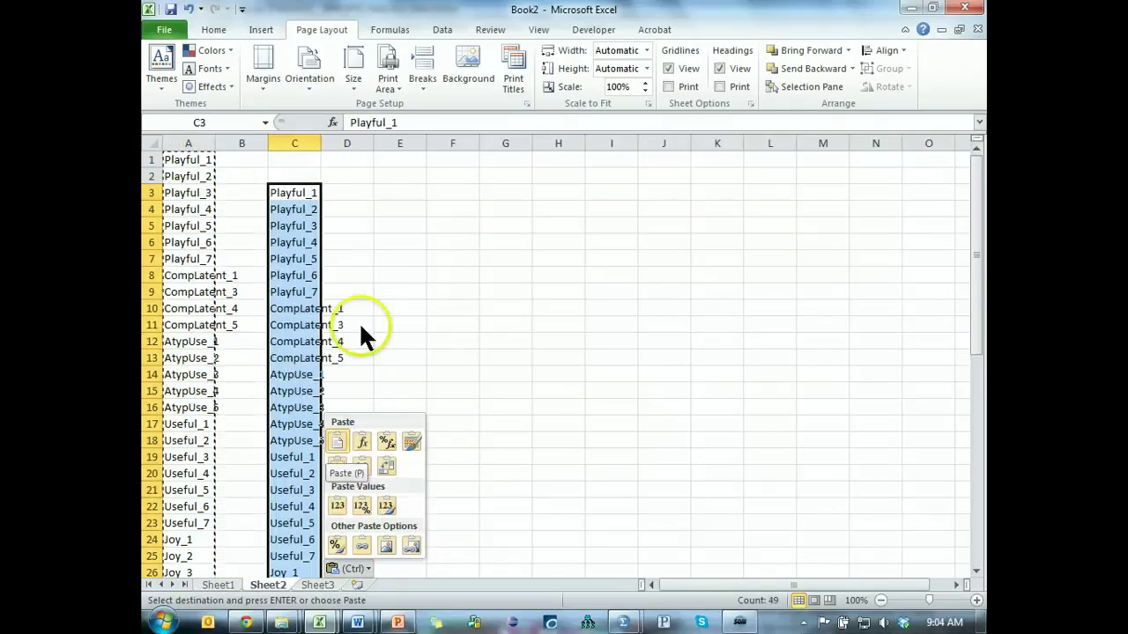
pyautogui.click(387, 467)
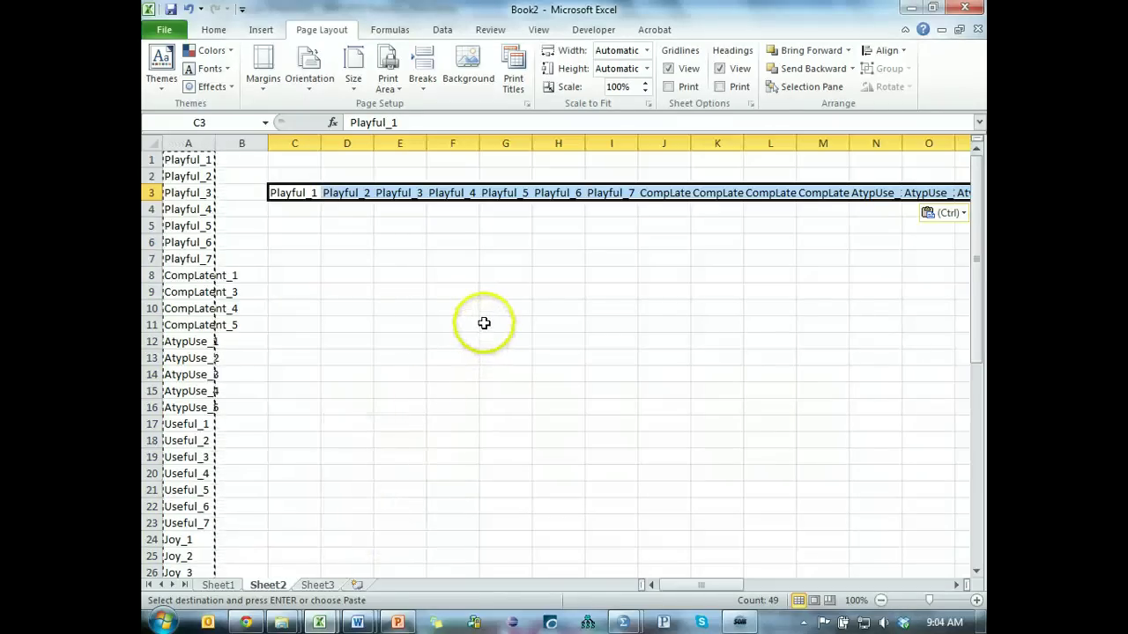
# Copy the transposed variable names from row 3 of Sheet2 into the blank row 1 of Sheet1, starting at A1
pyautogui.hotkey('ctrl', 'c')
pyautogui.click(219, 585)
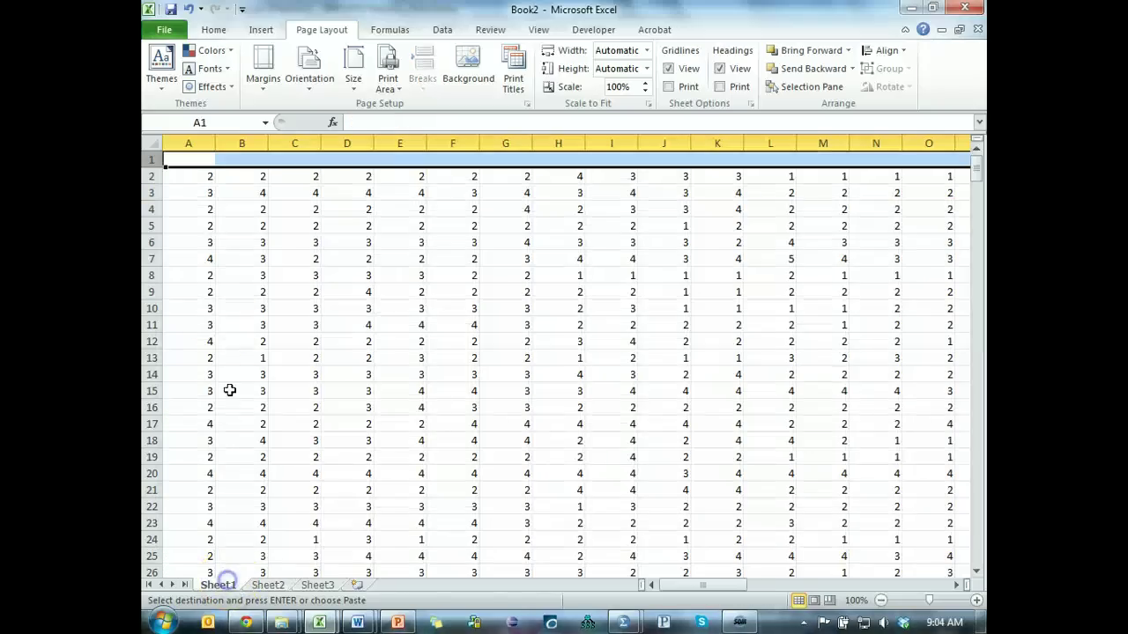
pyautogui.hotkey('ctrl', 'v')
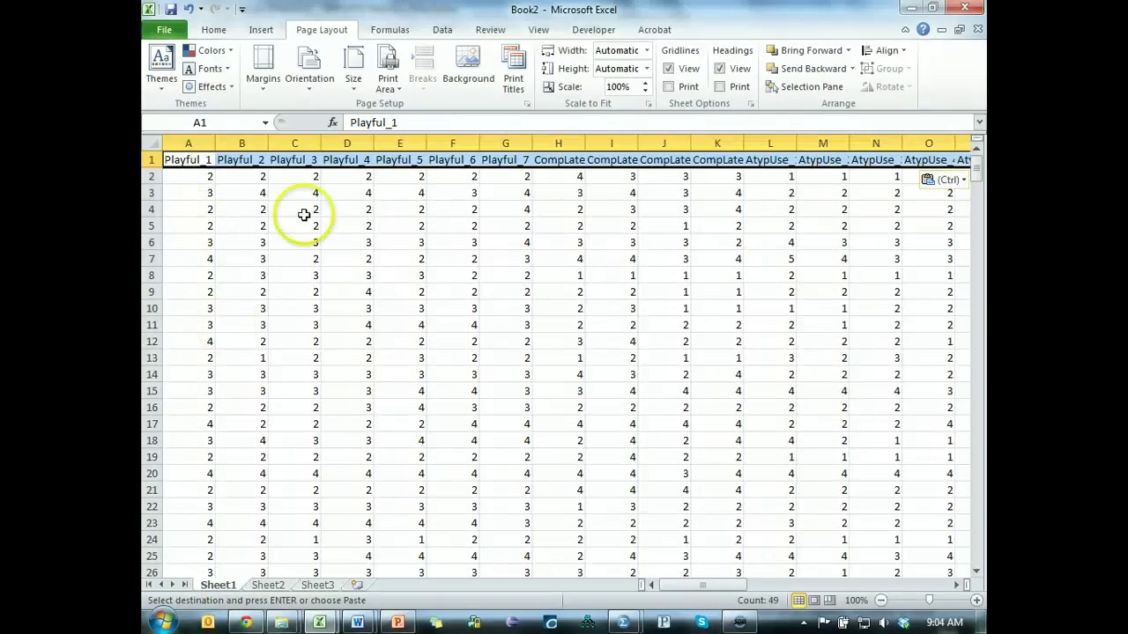
# Check that the variable names in row 1 line up with the data columns, from Playful_1 through ID
pyautogui.hotkey('ctrl', 'Right')
pyautogui.press('Right')
pyautogui.press('Right')
pyautogui.press('Left')
pyautogui.press('Left')
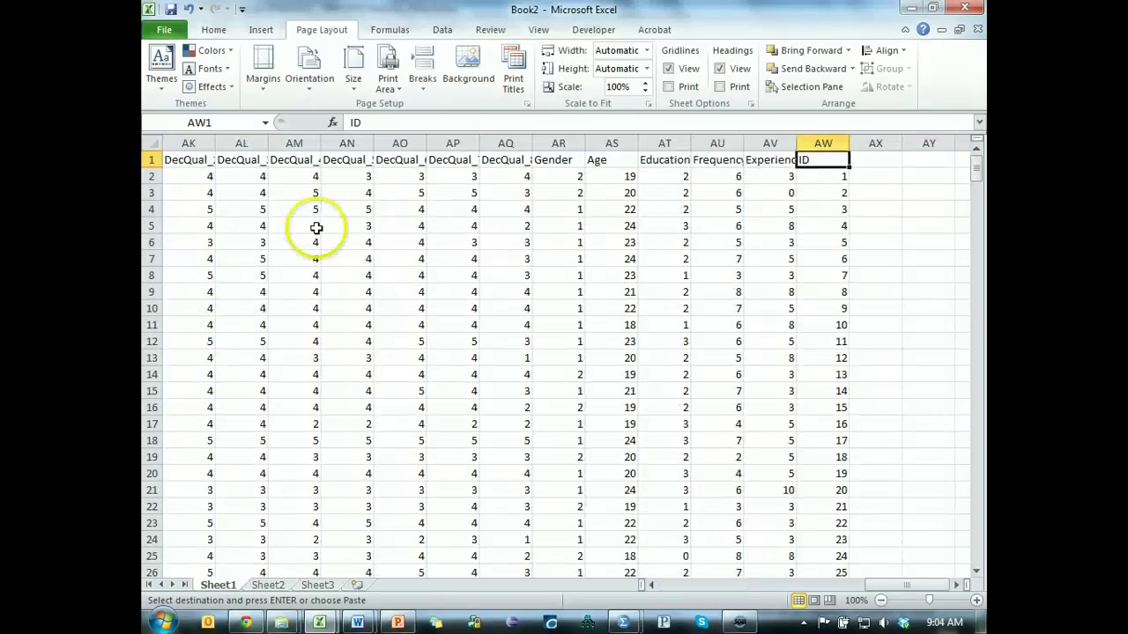
pyautogui.press('Left')
pyautogui.press('Left')
pyautogui.press('Left')
pyautogui.press('Left')
pyautogui.press('Left')
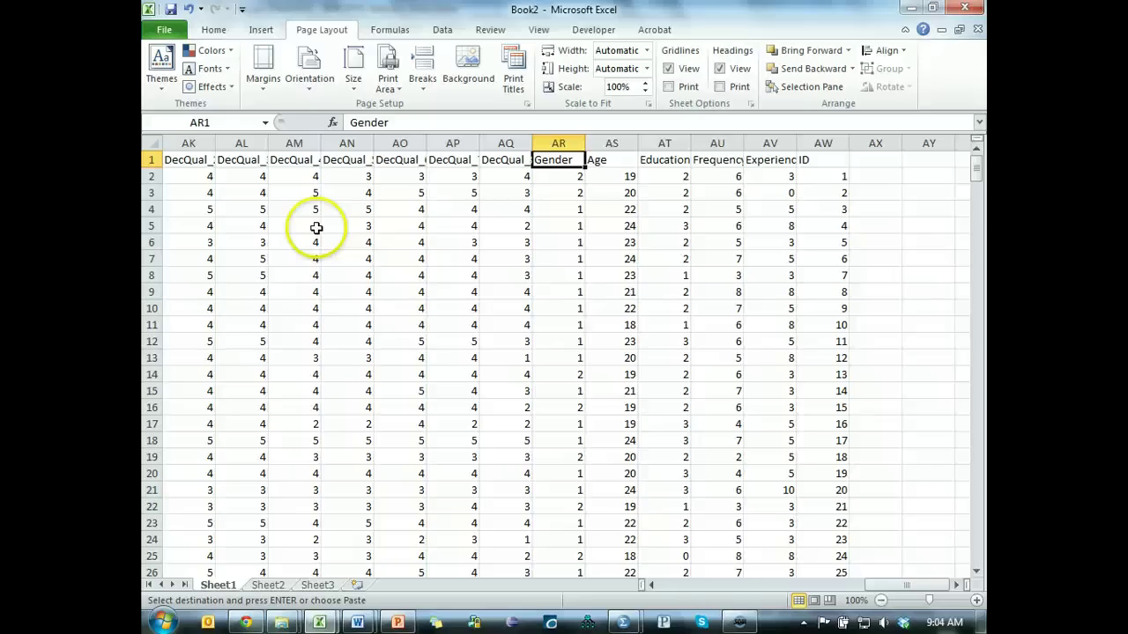
pyautogui.hotkey('ctrl', 'Left')
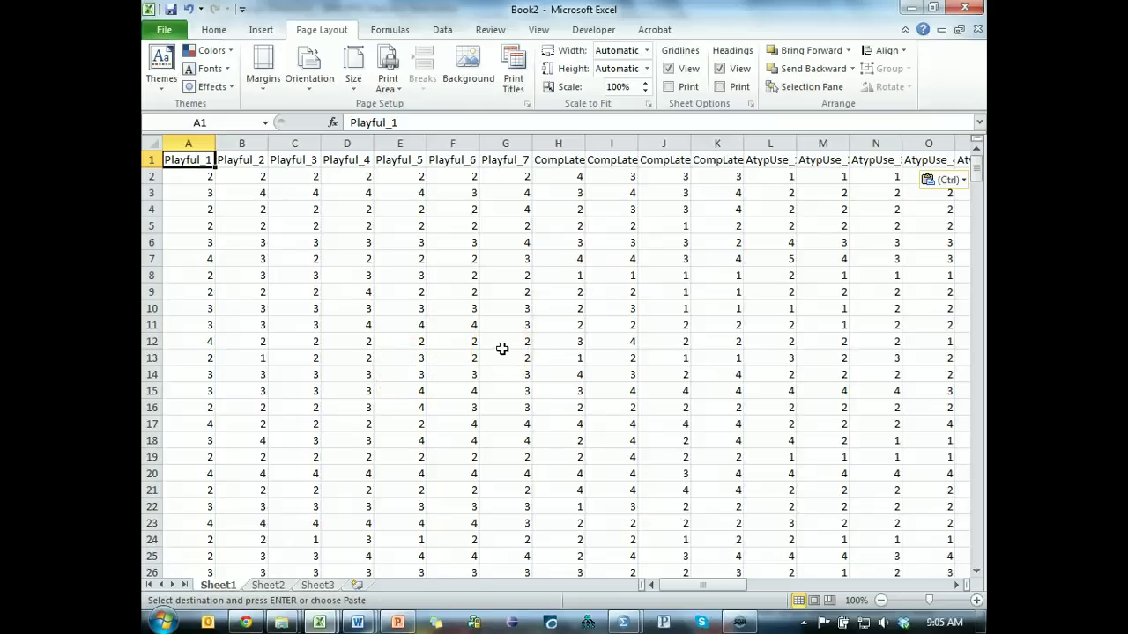
# Enter the formula =ISBLANK(A1:AW1) in cell AX1, just after the ID column
pyautogui.hotkey('ctrl', 'Right')
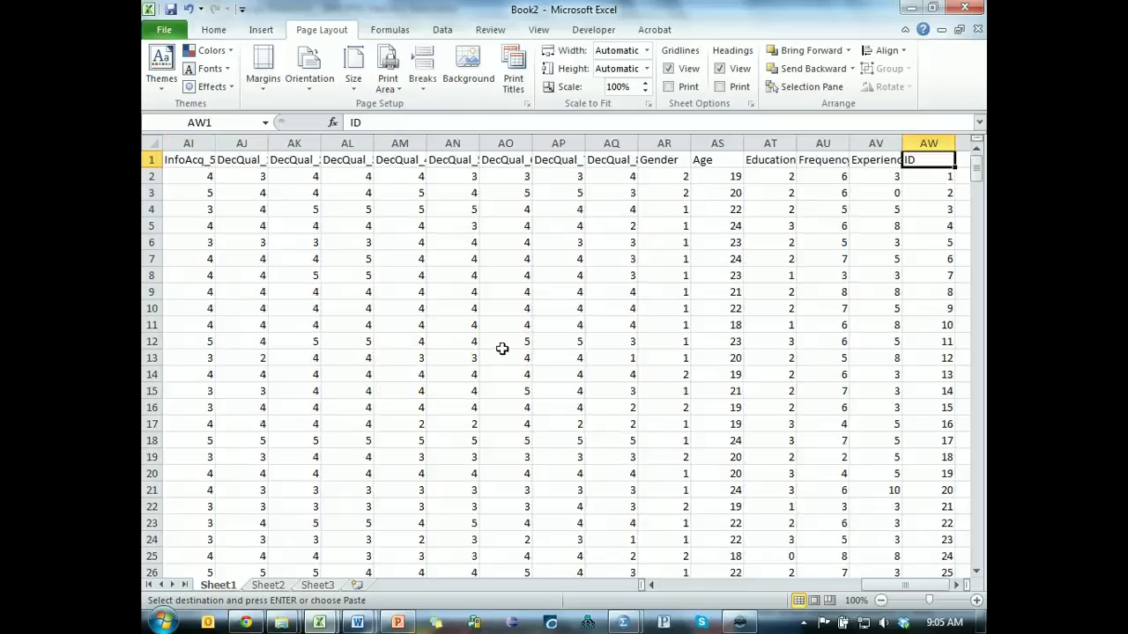
pyautogui.press('Right')
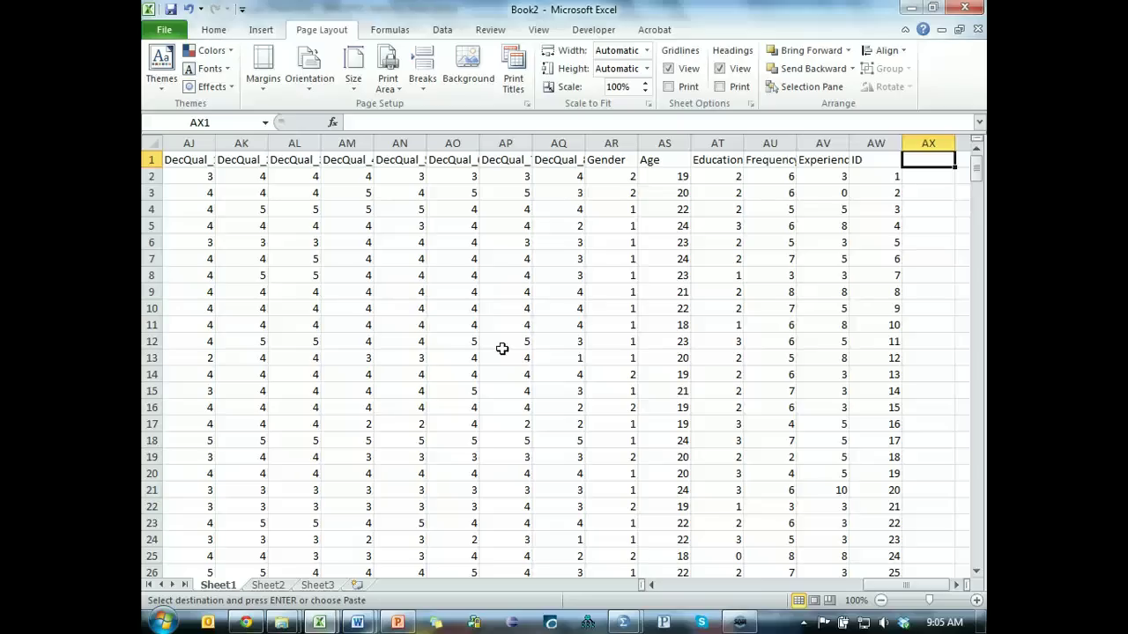
pyautogui.write('=')
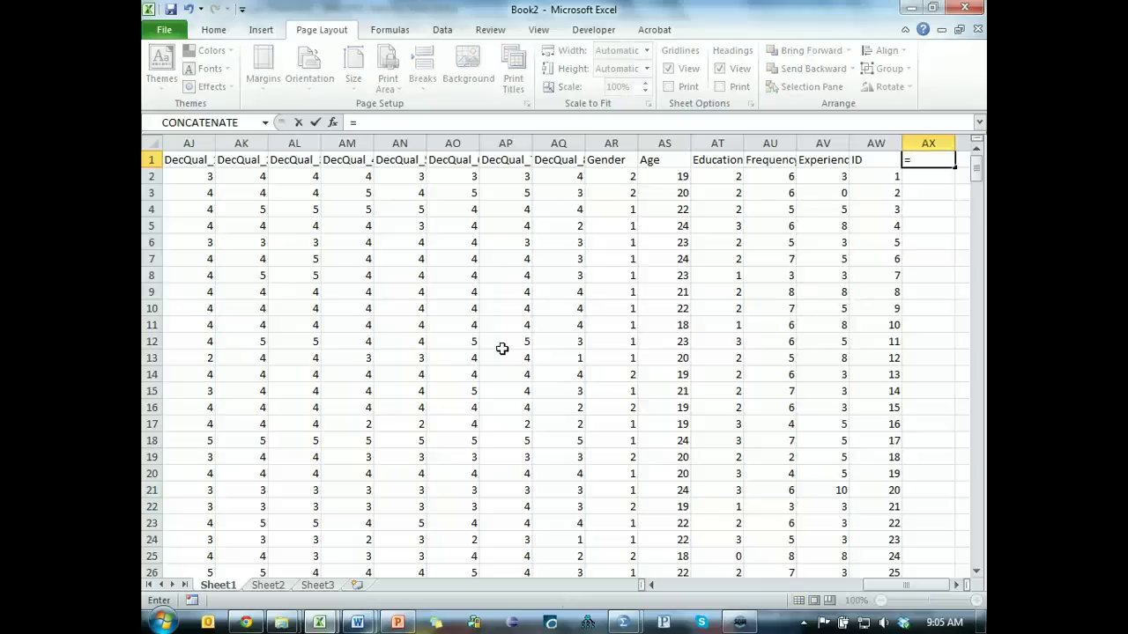
pyautogui.write('is')
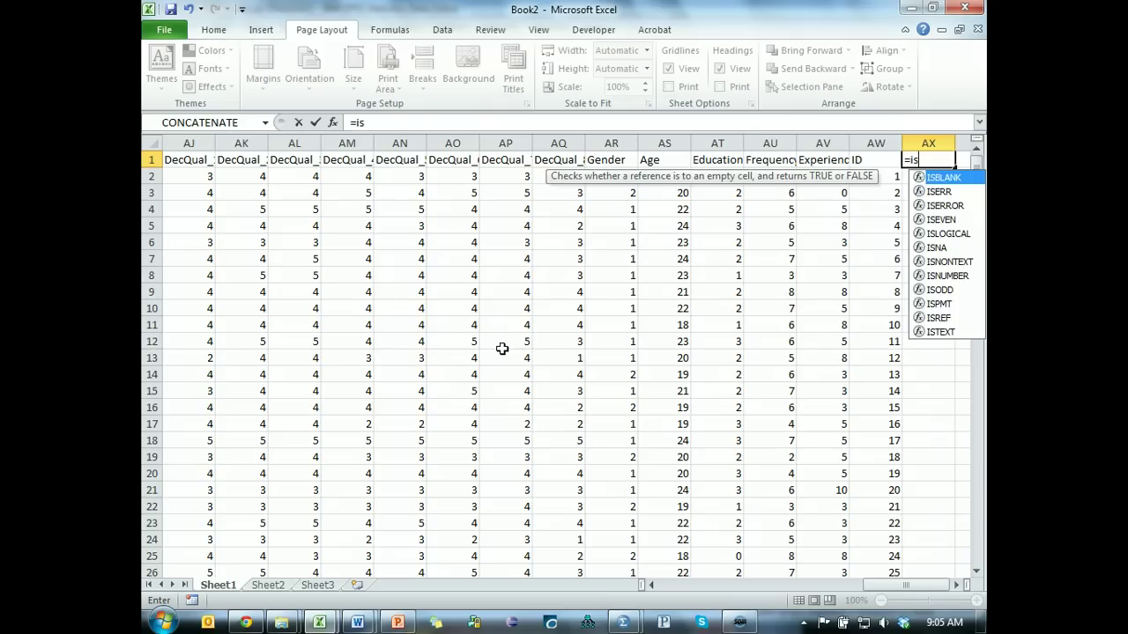
pyautogui.press('Tab')
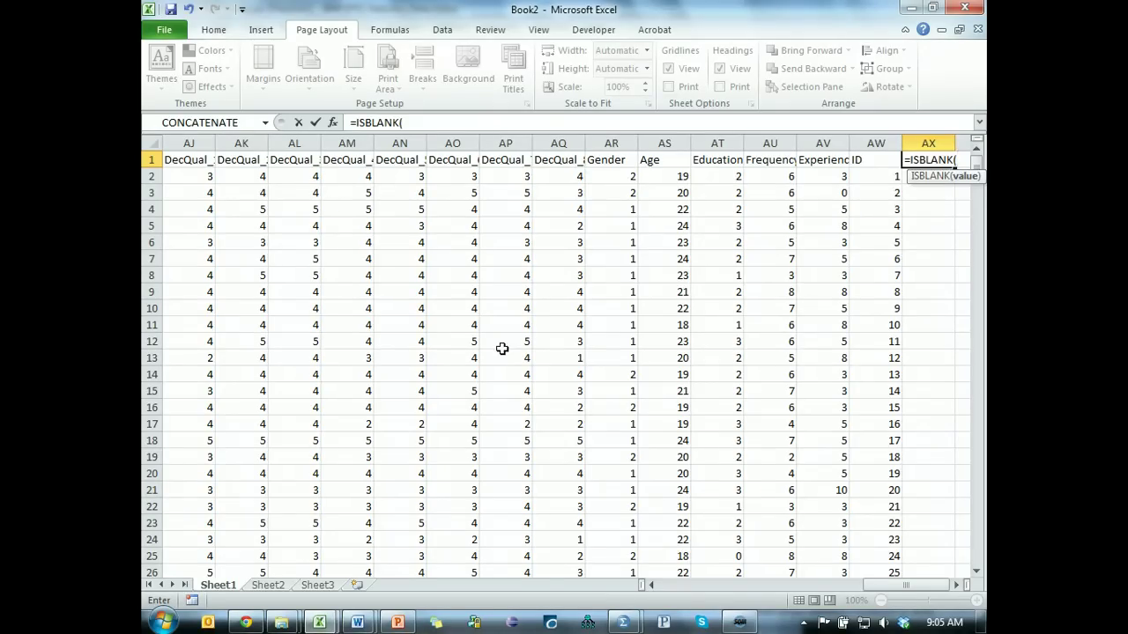
pyautogui.hotkey('ctrl', 'shift', 'Left')
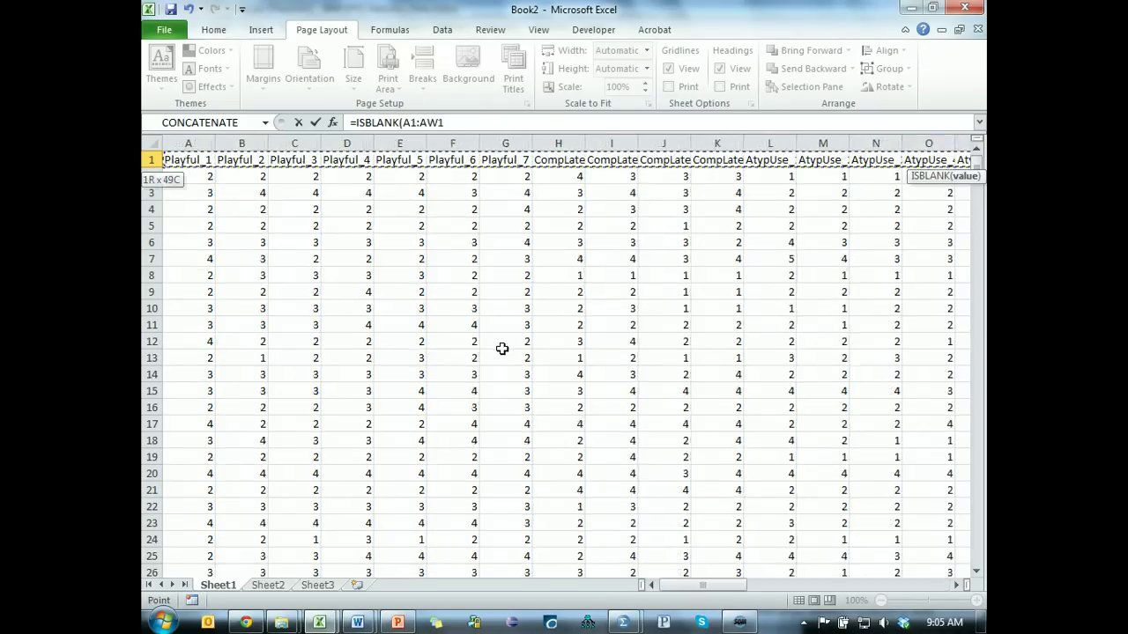
pyautogui.write(')')
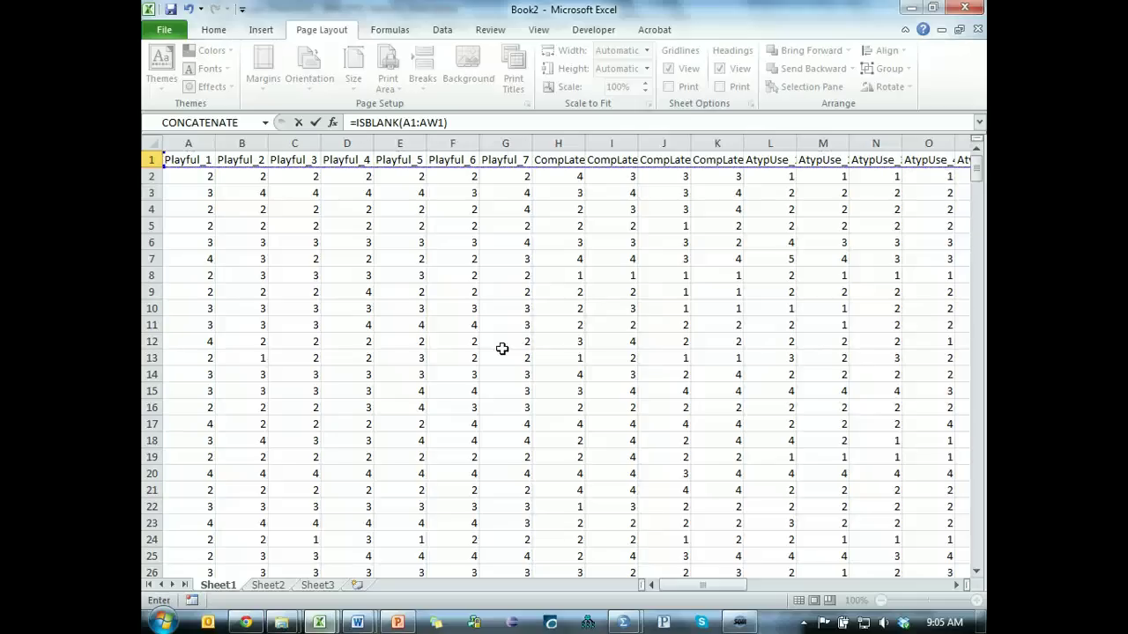
pyautogui.press('Return')
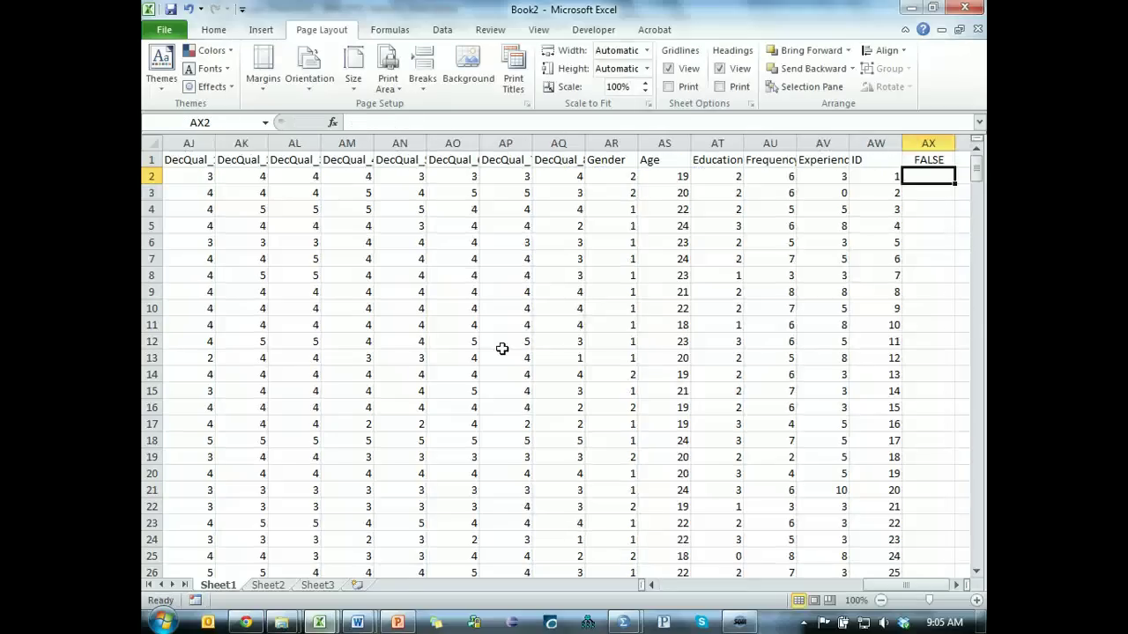
# Replace the formula in AX1 with a COUNTBLANK over the range A1:AW1
pyautogui.click(930, 159)
pyautogui.click(370, 123)
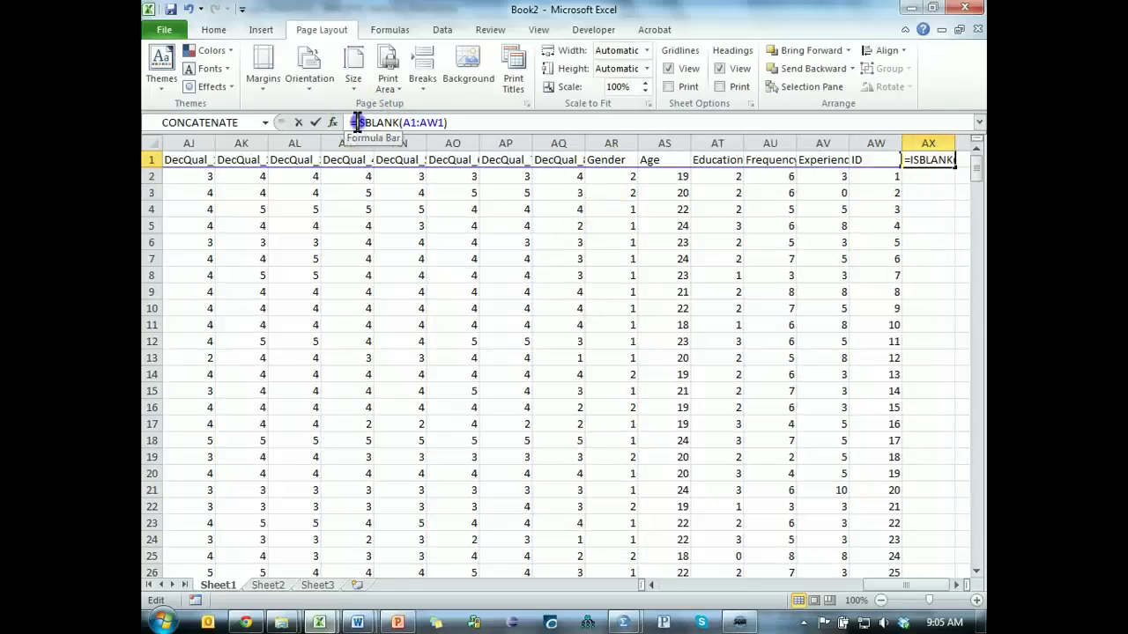
pyautogui.press('BackSpace')
pyautogui.press('BackSpace')
pyautogui.write('coun')
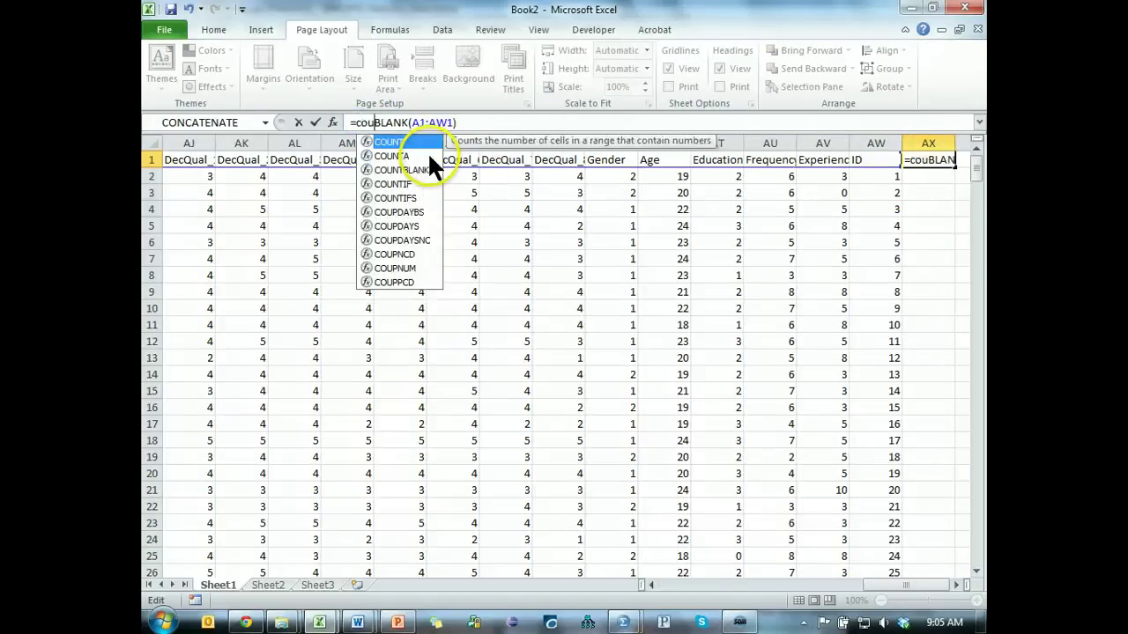
pyautogui.click(414, 169)
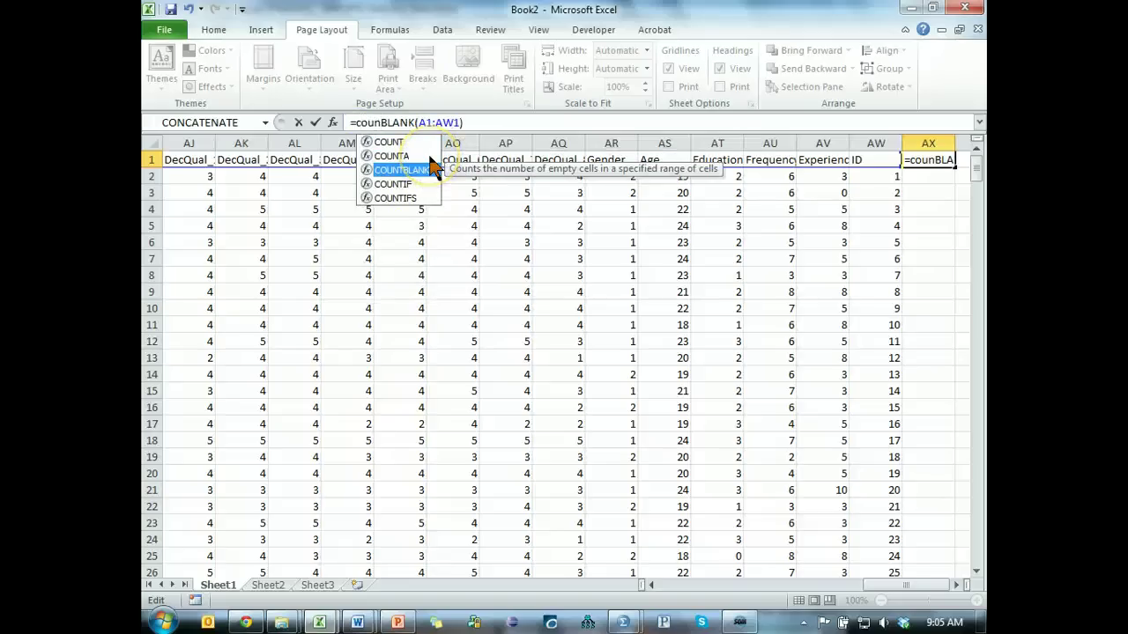
pyautogui.doubleClick(415, 169)
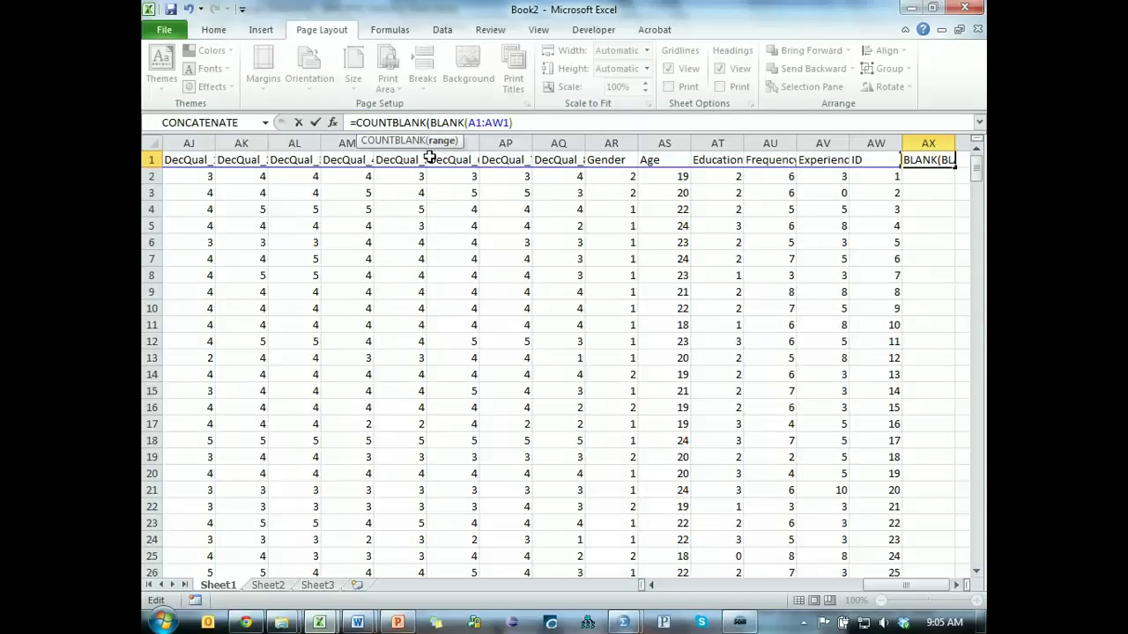
pyautogui.hotkey('shift', 'End')
pyautogui.press('Delete')
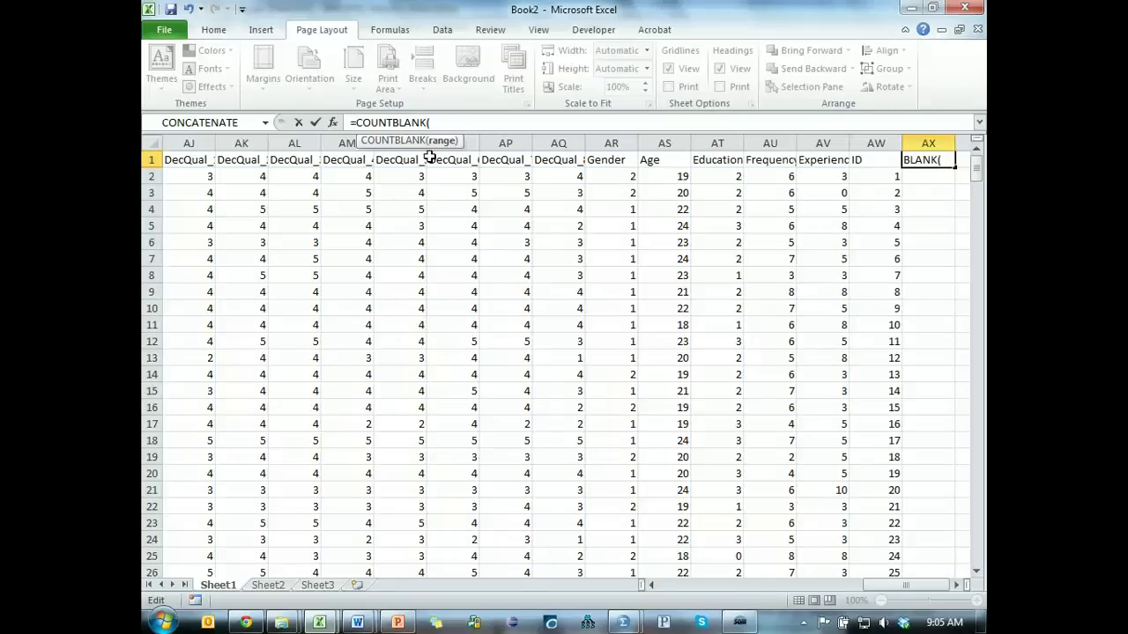
pyautogui.hotkey('ctrl', 'shift', 'Left')
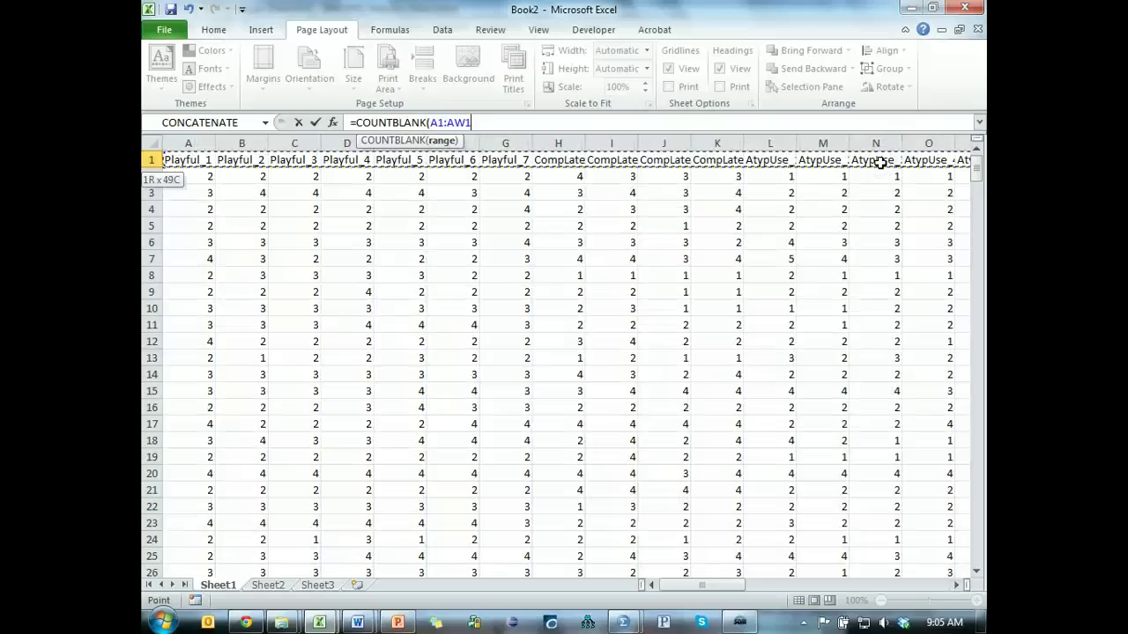
pyautogui.press('Return')
# Fill the COUNTBLANK formula from AX1 down column AX for all data rows
pyautogui.click(868, 164)
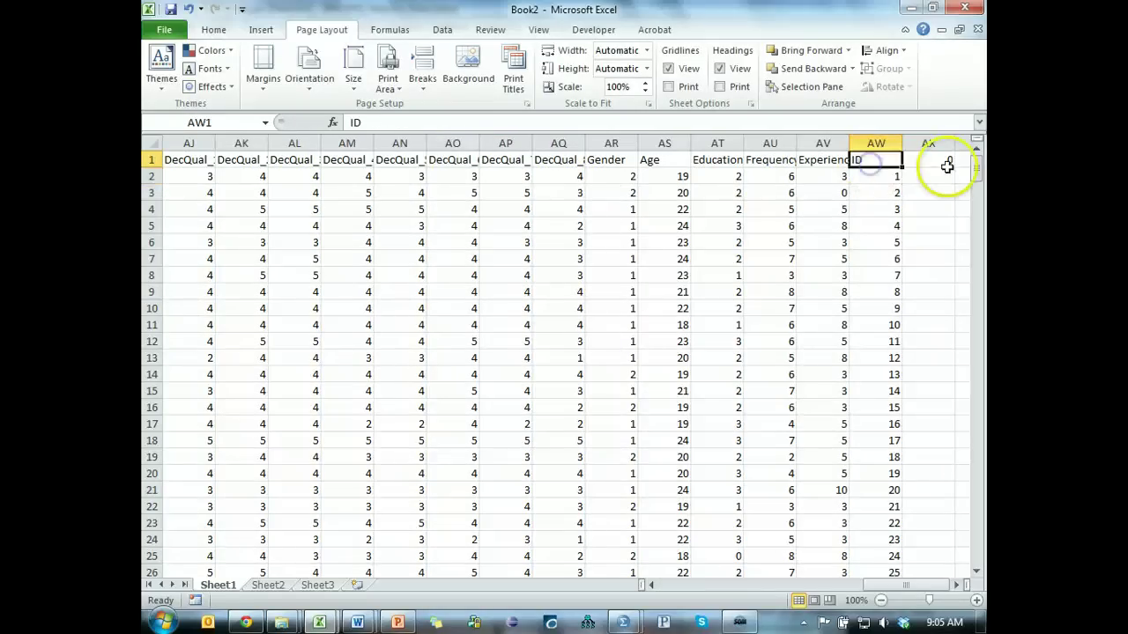
pyautogui.click(946, 164)
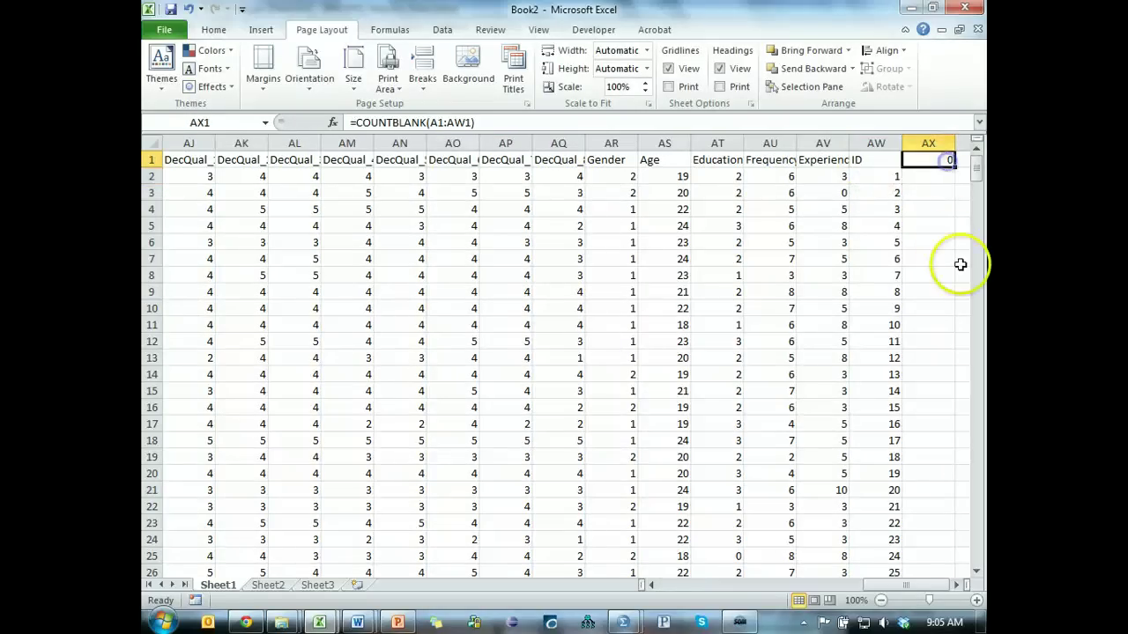
pyautogui.doubleClick(952, 168)
# Replace the formula in AX1 with the column heading Blanks
pyautogui.click(947, 166)
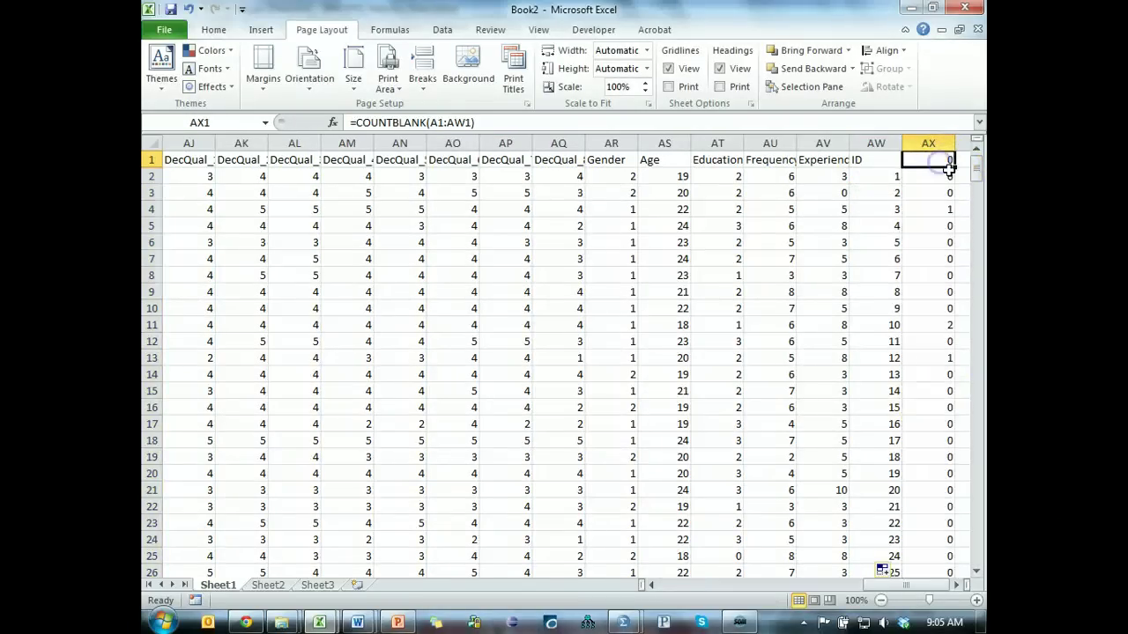
pyautogui.write('Blanks')
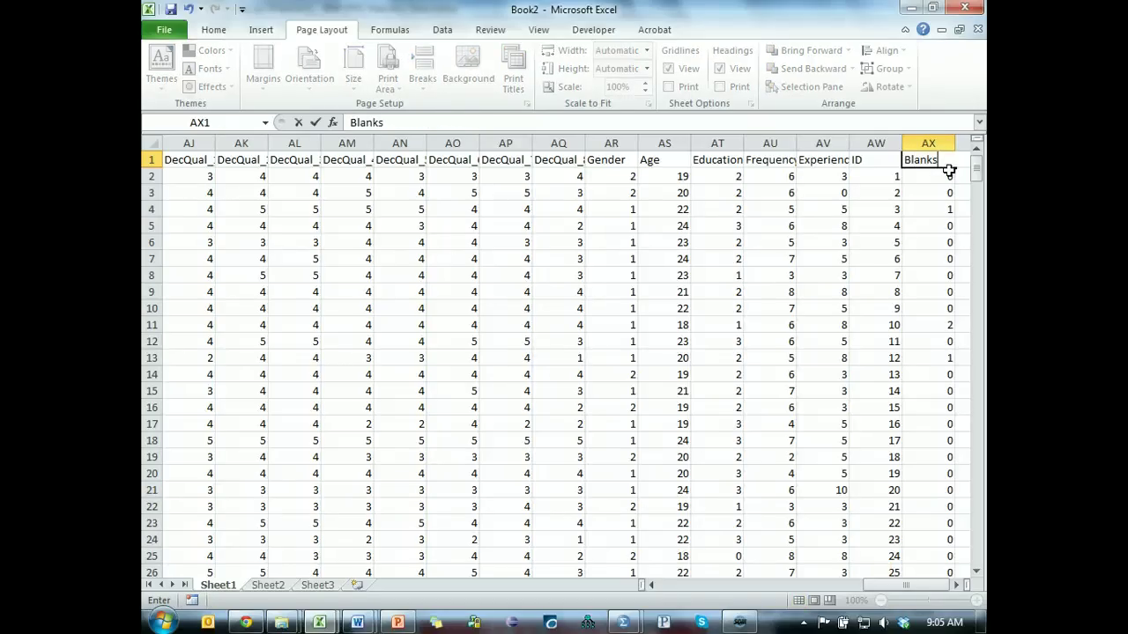
pyautogui.press('Return')
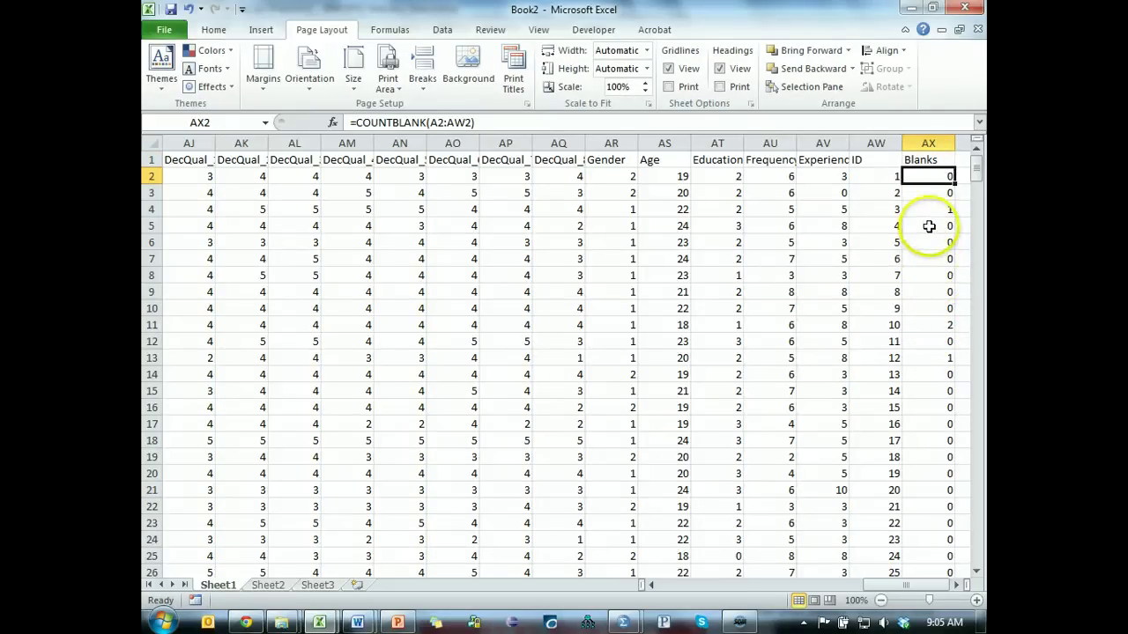
# Sort the data by the Blanks column from largest to smallest
pyautogui.click(929, 226)
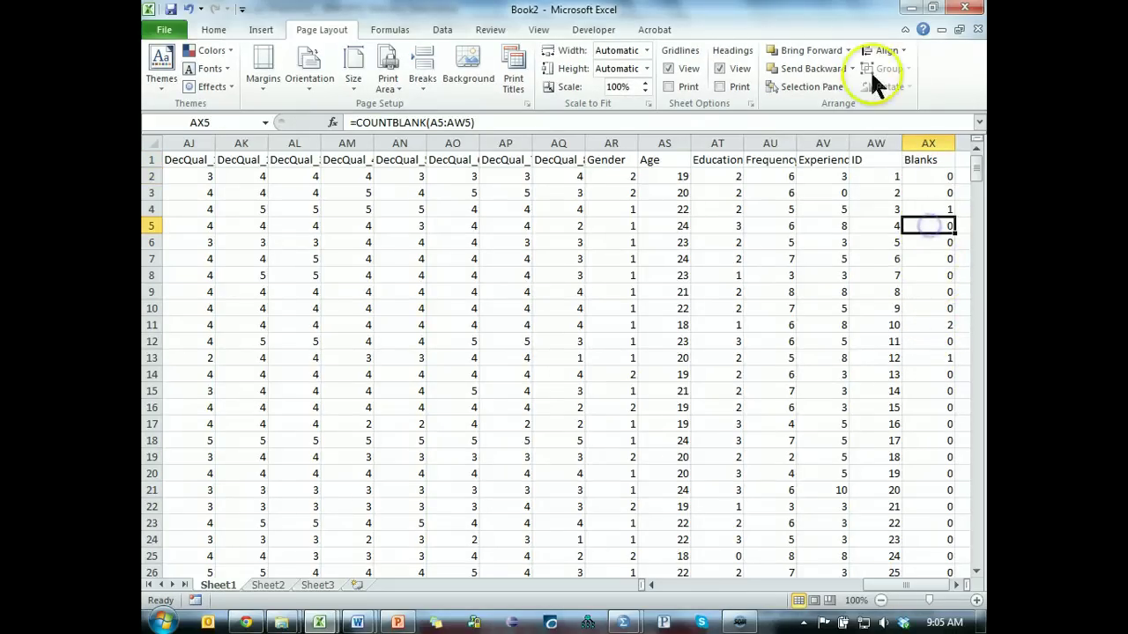
pyautogui.click(865, 176)
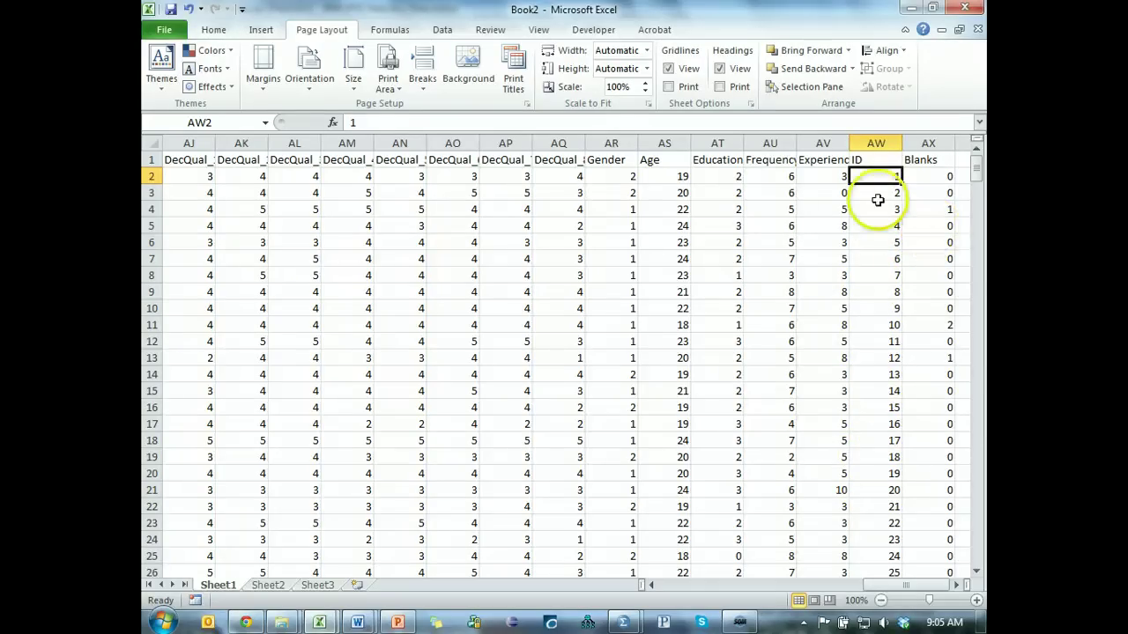
pyautogui.click(931, 193)
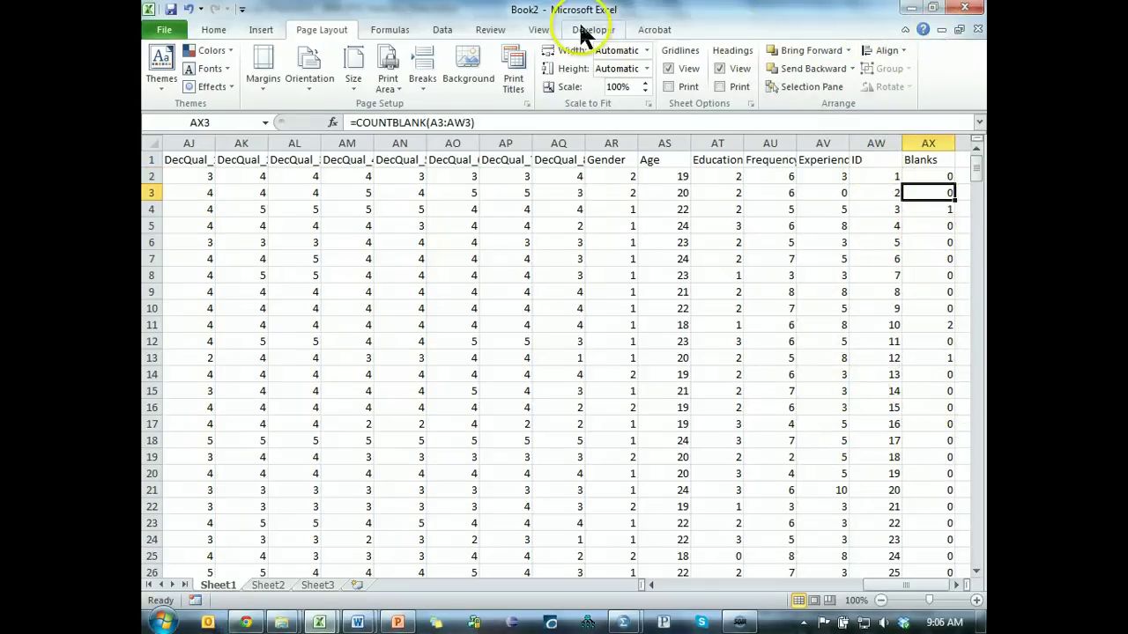
pyautogui.click(451, 33)
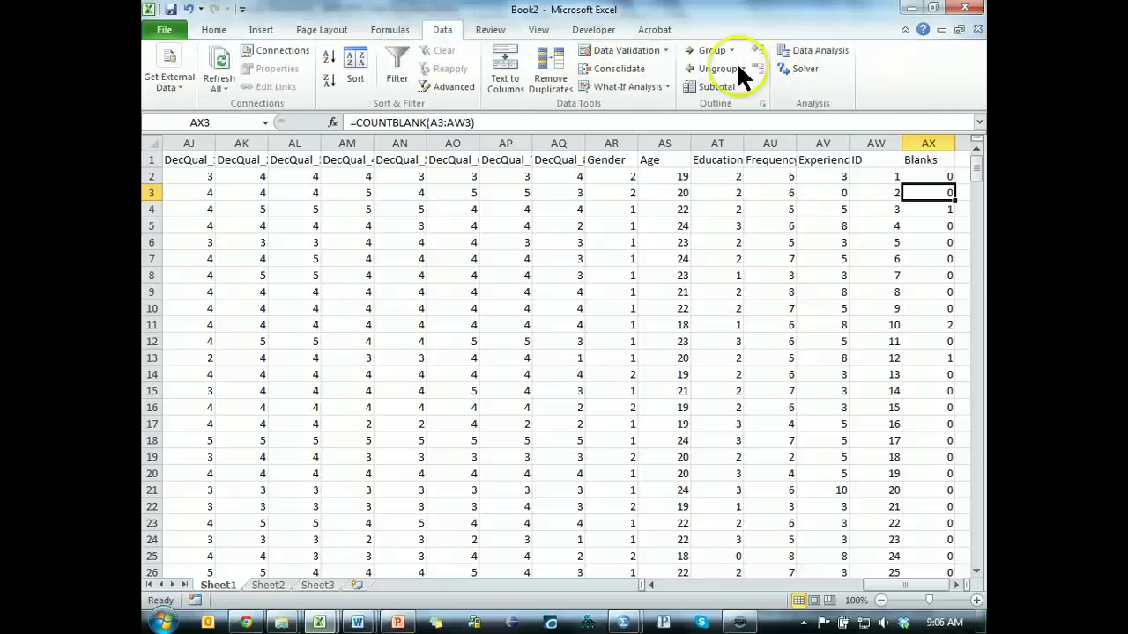
pyautogui.click(331, 81)
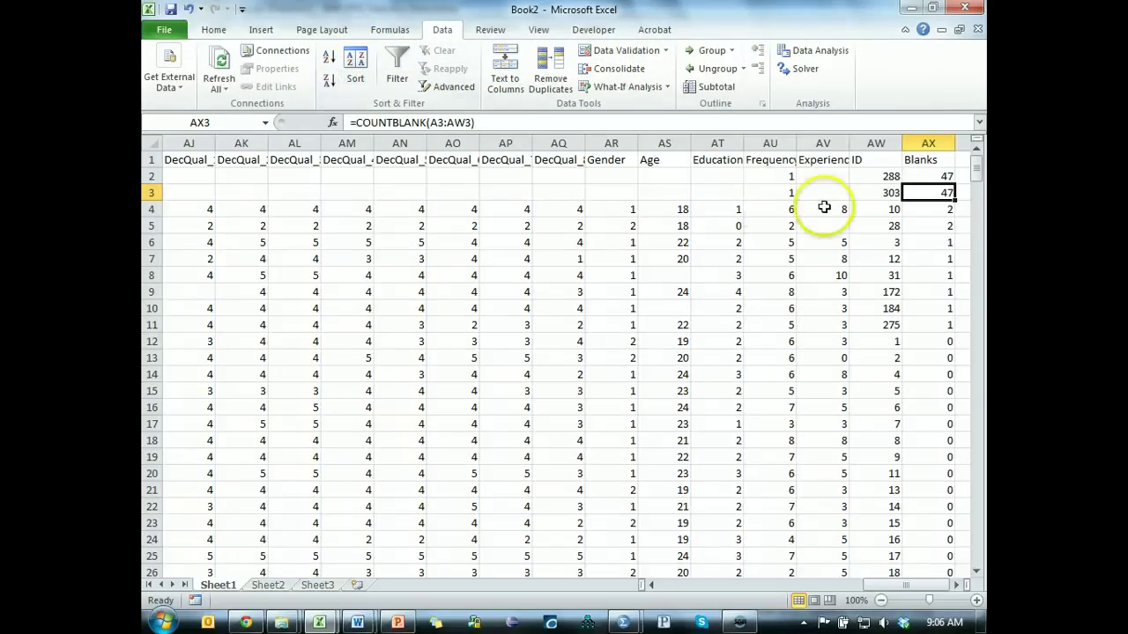
# Count the variables by selecting the row 1 headings from ID back to Playful_1
pyautogui.click(926, 178)
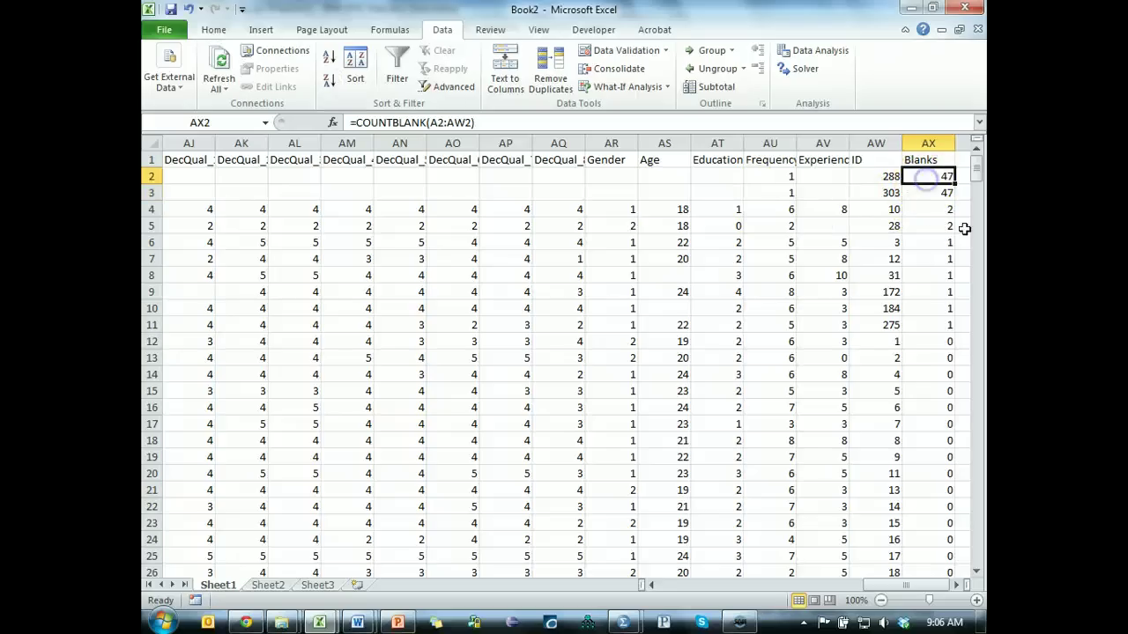
pyautogui.click(833, 159)
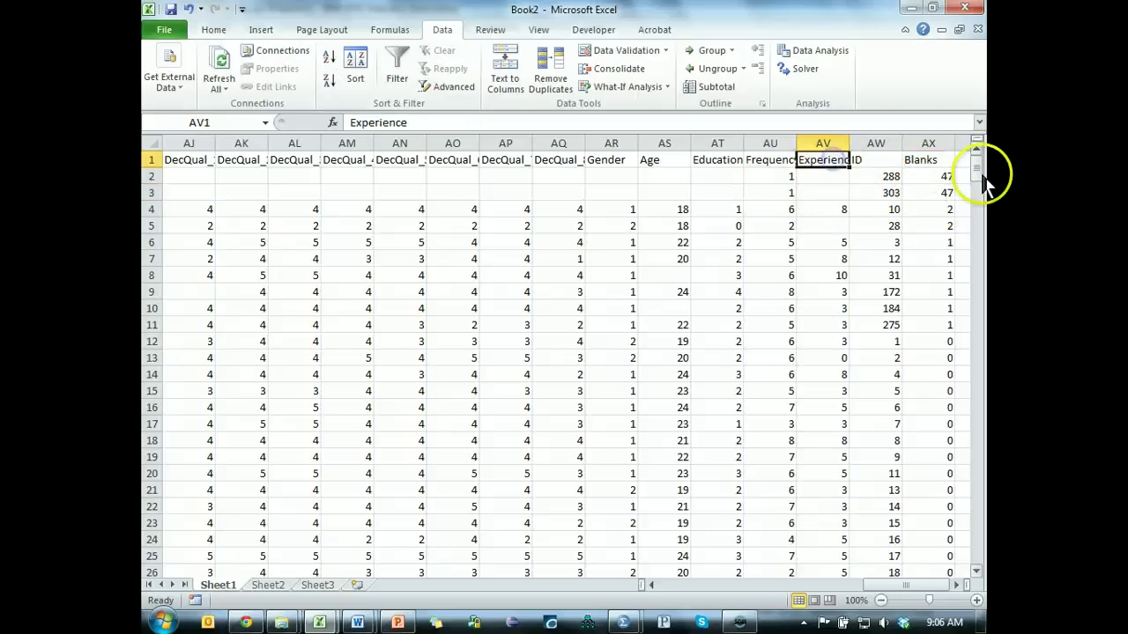
pyautogui.press('Right')
pyautogui.hotkey('ctrl', 'shift', 'Left')
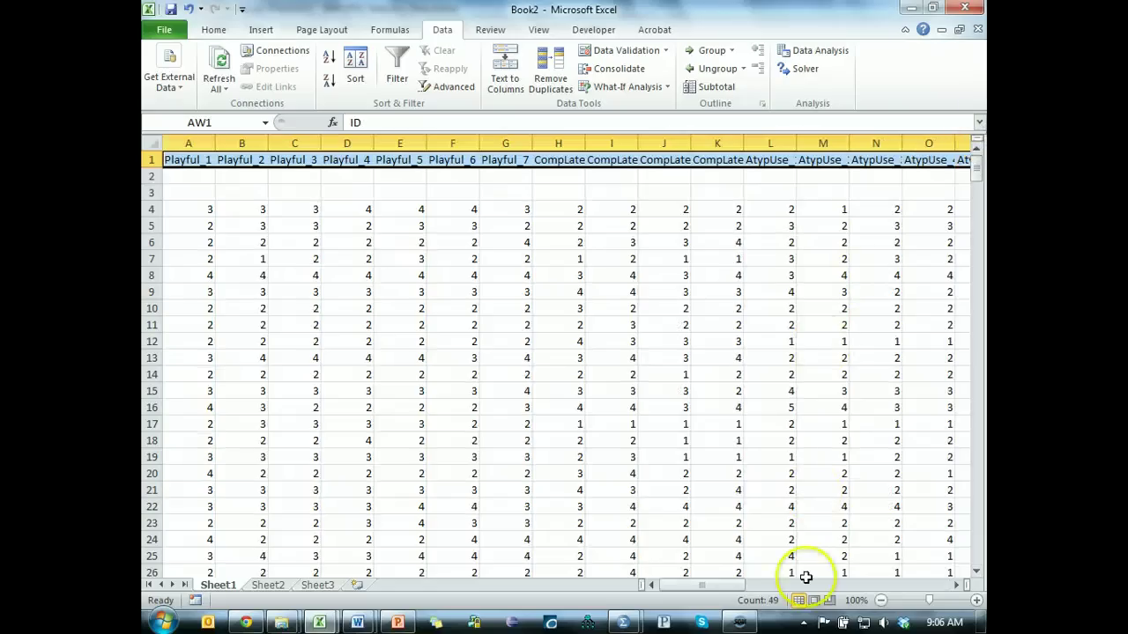
pyautogui.press('Right')
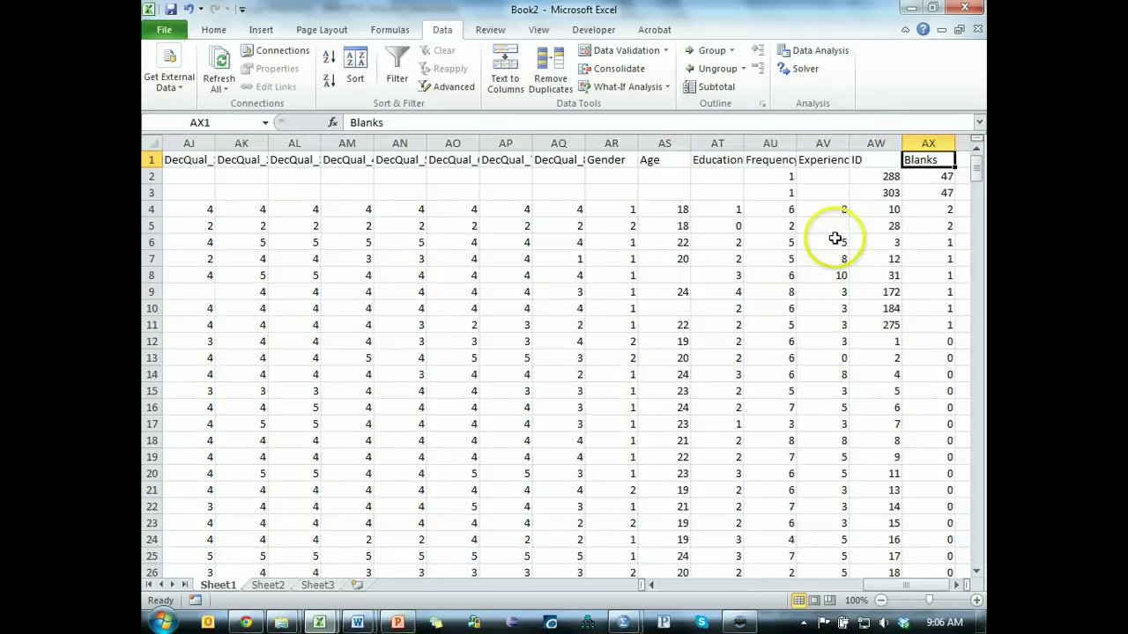
# Delete the two cases with 47 blanks in rows 2 and 3 from the sheet
pyautogui.press('Down')
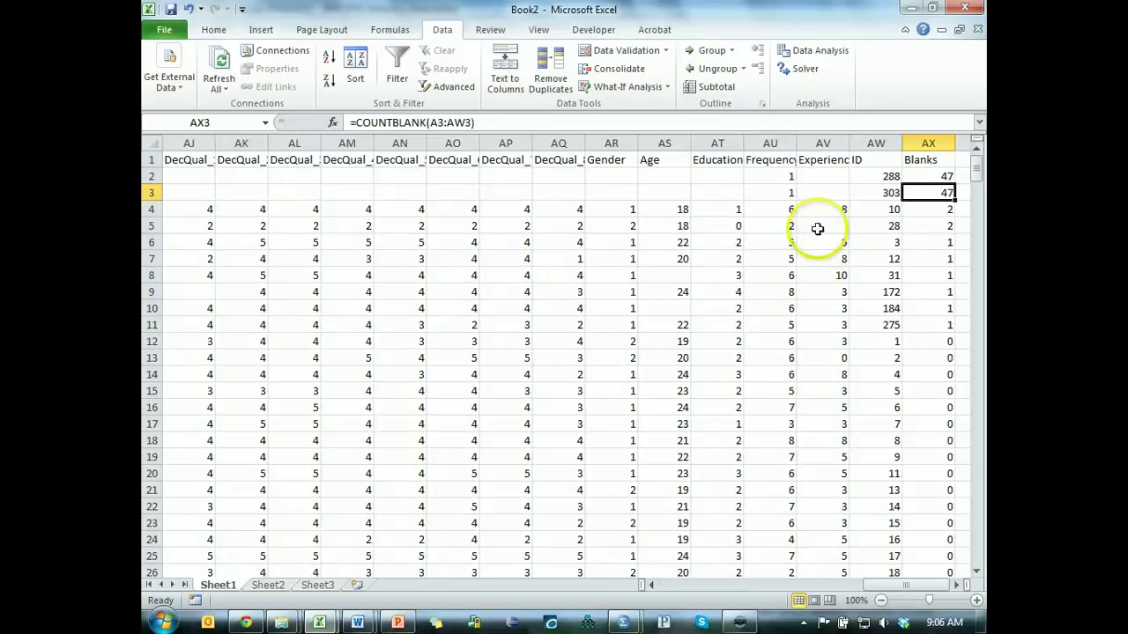
pyautogui.moveTo(157, 179); pyautogui.dragTo(150, 185)
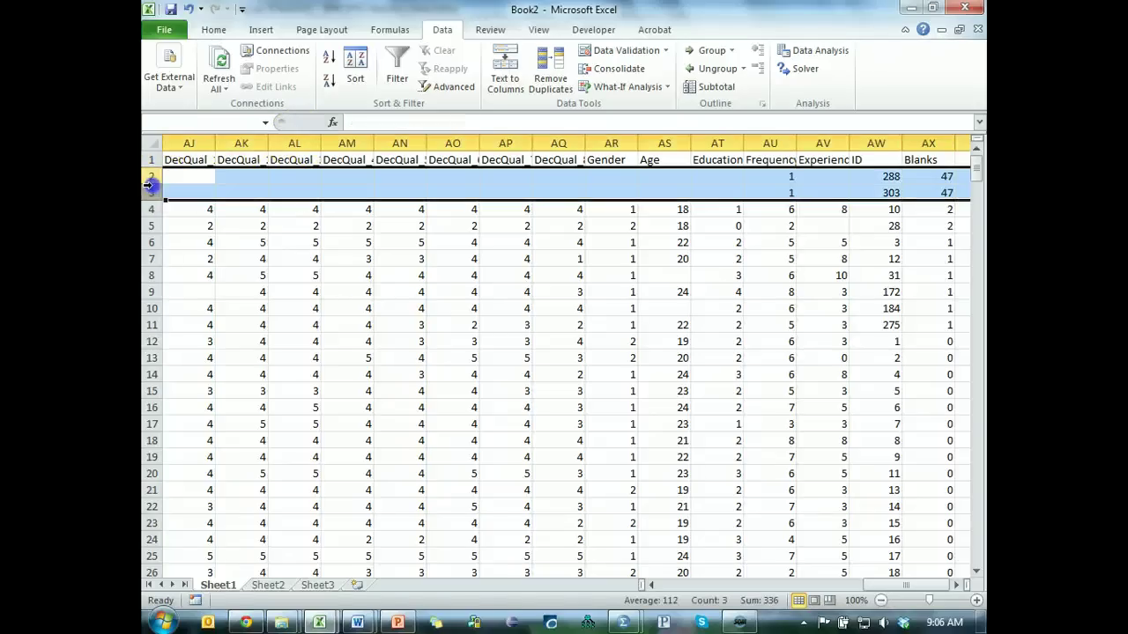
pyautogui.hotkey('ctrl', '-')
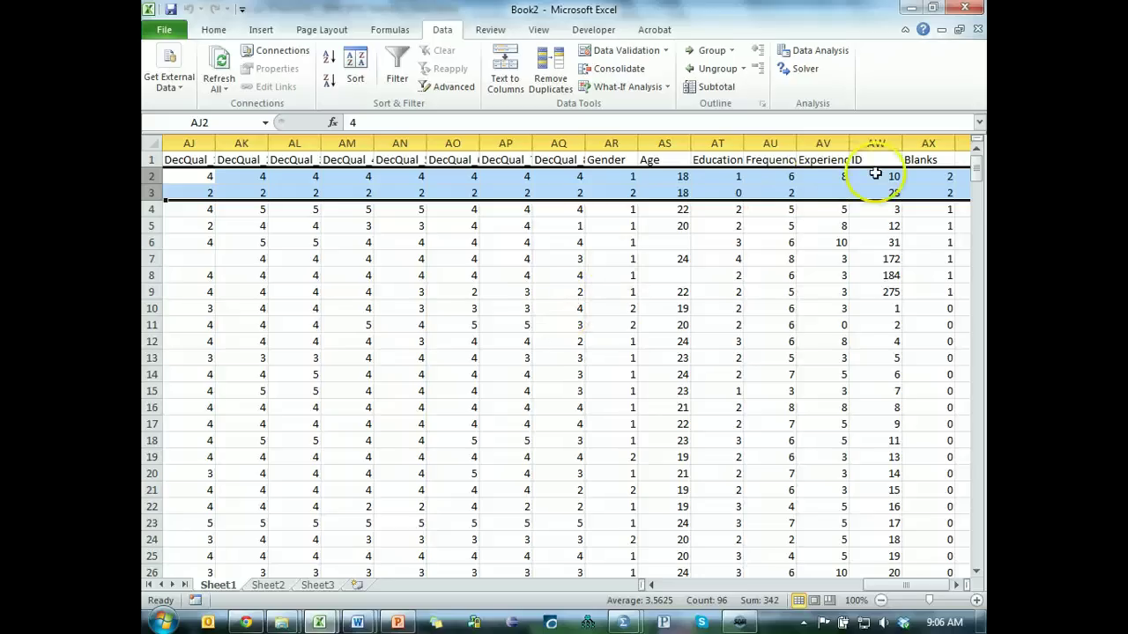
# Review the Blanks column down the sheet to check how much data the remaining cases are missing
pyautogui.moveTo(927, 176); pyautogui.dragTo(924, 197)
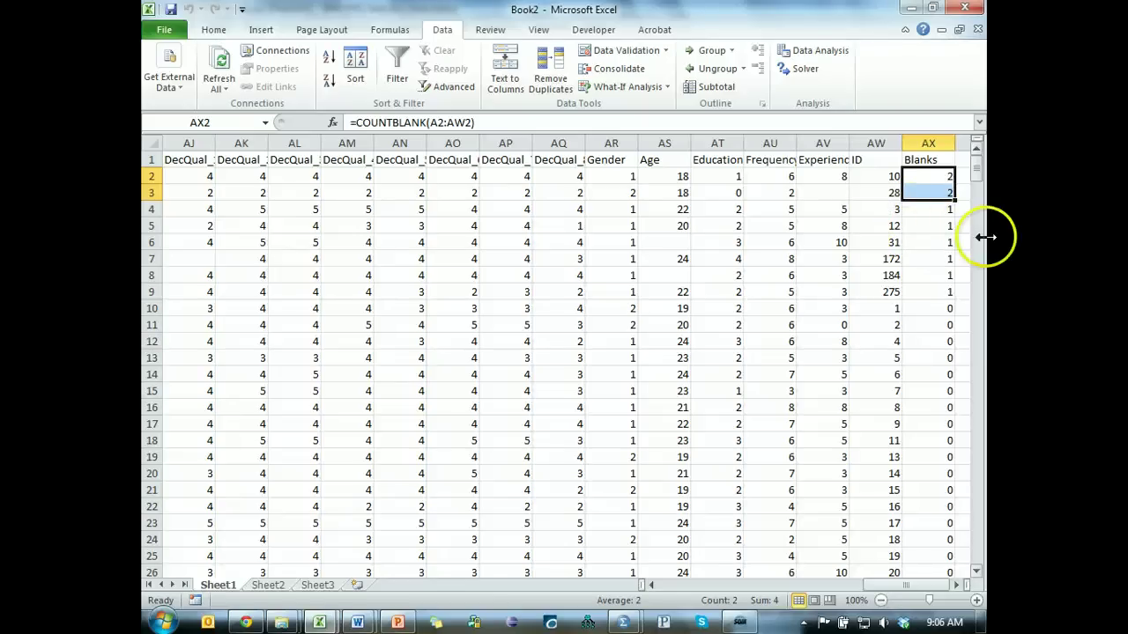
pyautogui.click(936, 209)
pyautogui.scroll(-12, 940, 256)
pyautogui.scroll(-14, 940, 256)
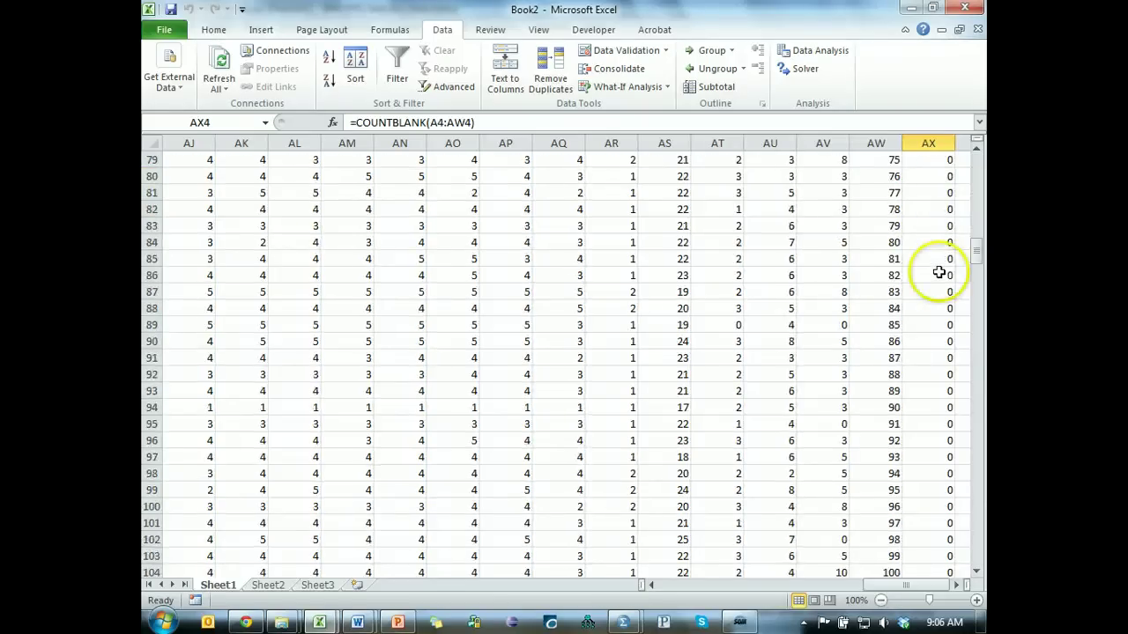
pyautogui.scroll(20, 941, 255)
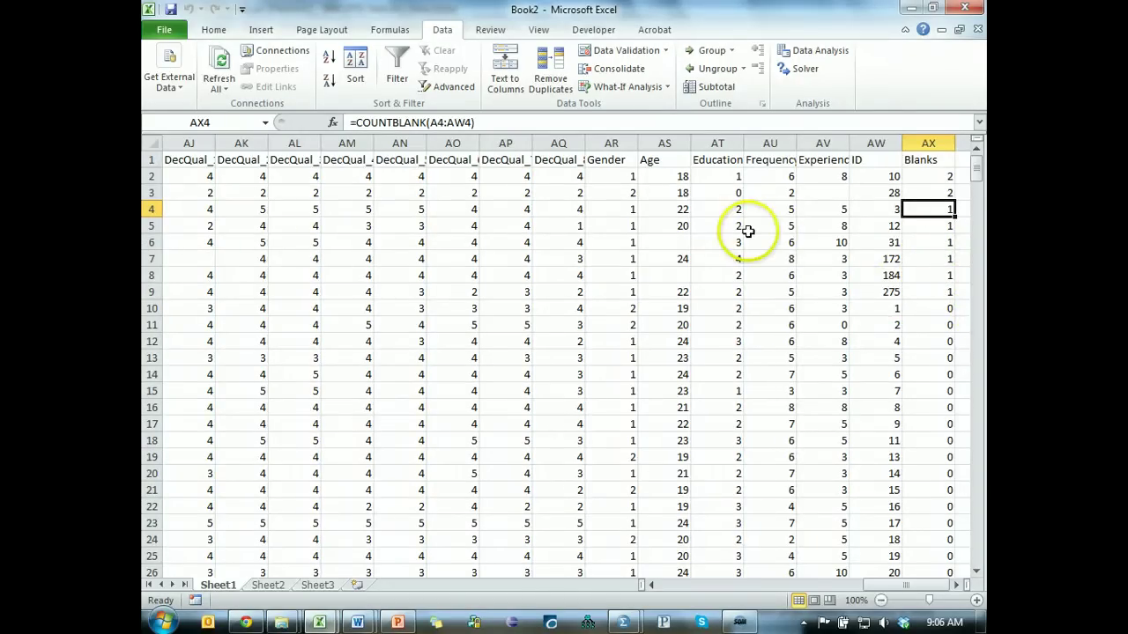
# Switch to the Statwiki Guidelines page in Chrome to check the case screening procedures, and return to the Excel workbook
pyautogui.hotkey('alt', 'Tab')
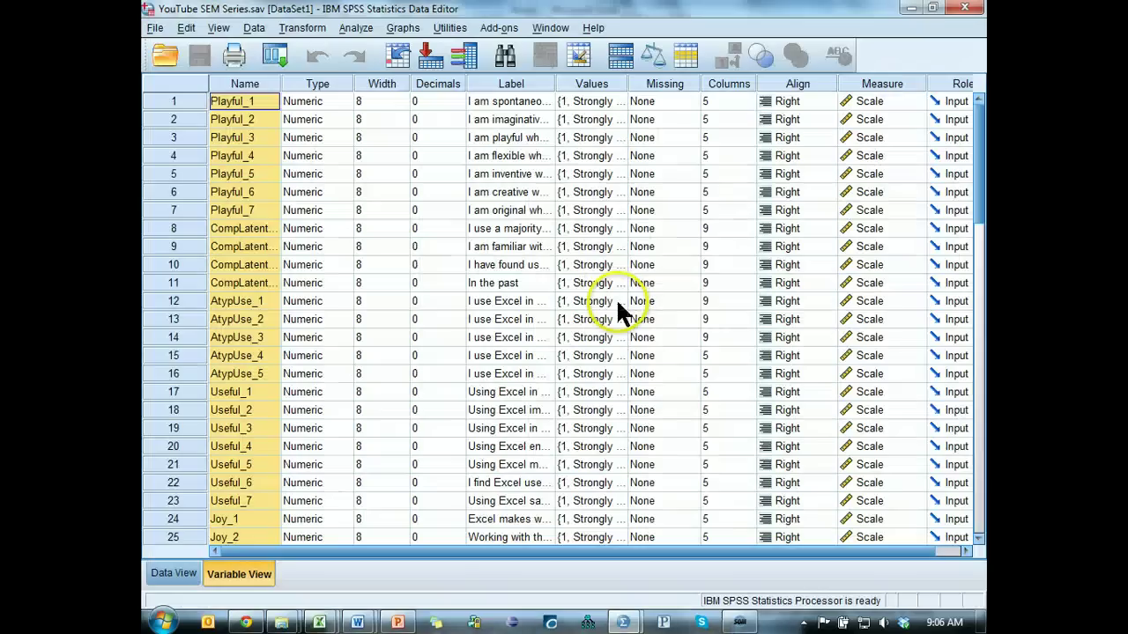
pyautogui.hotkey('alt', 'Tab')
pyautogui.hotkey('alt', 'Tab')
pyautogui.press('Tab')
pyautogui.press('Tab')
pyautogui.press('Tab')
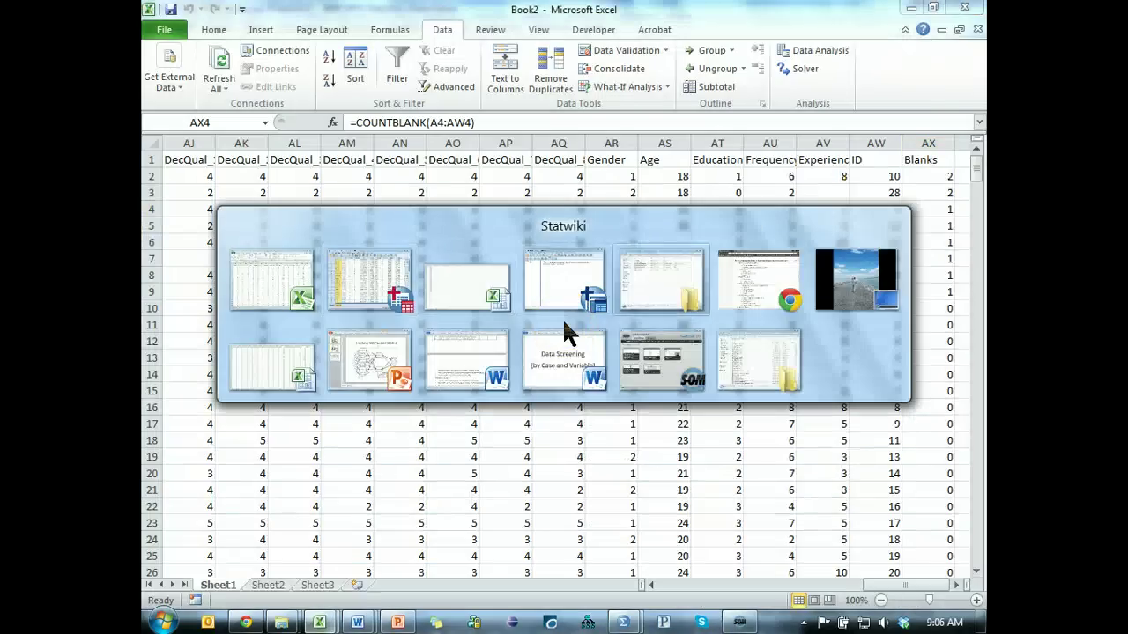
pyautogui.press('Tab')
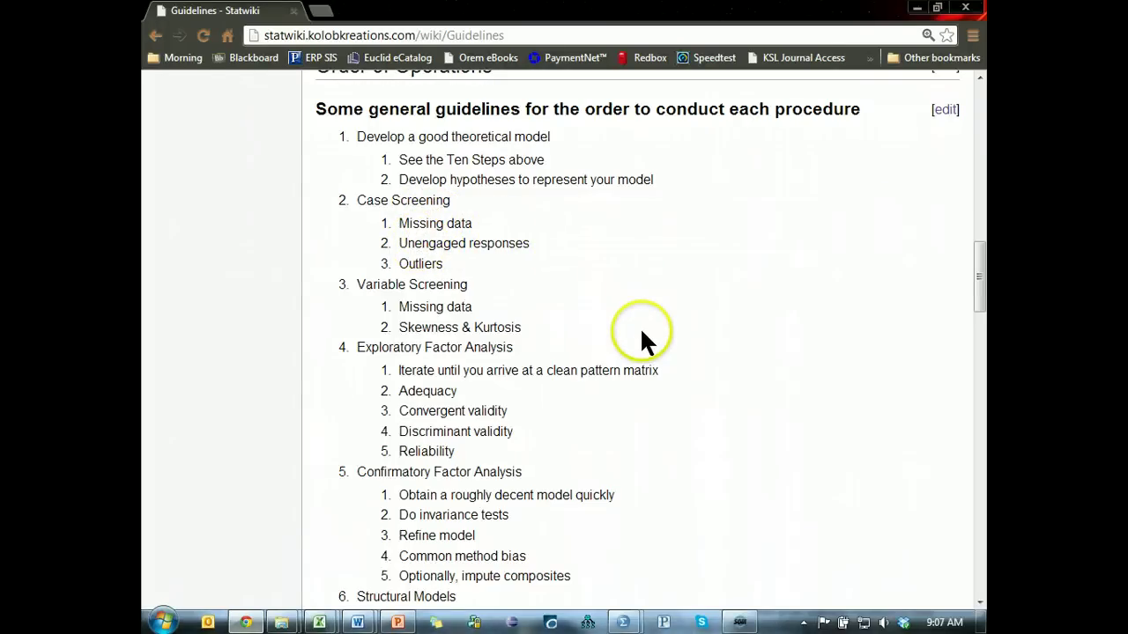
pyautogui.hotkey('alt', 'Tab')
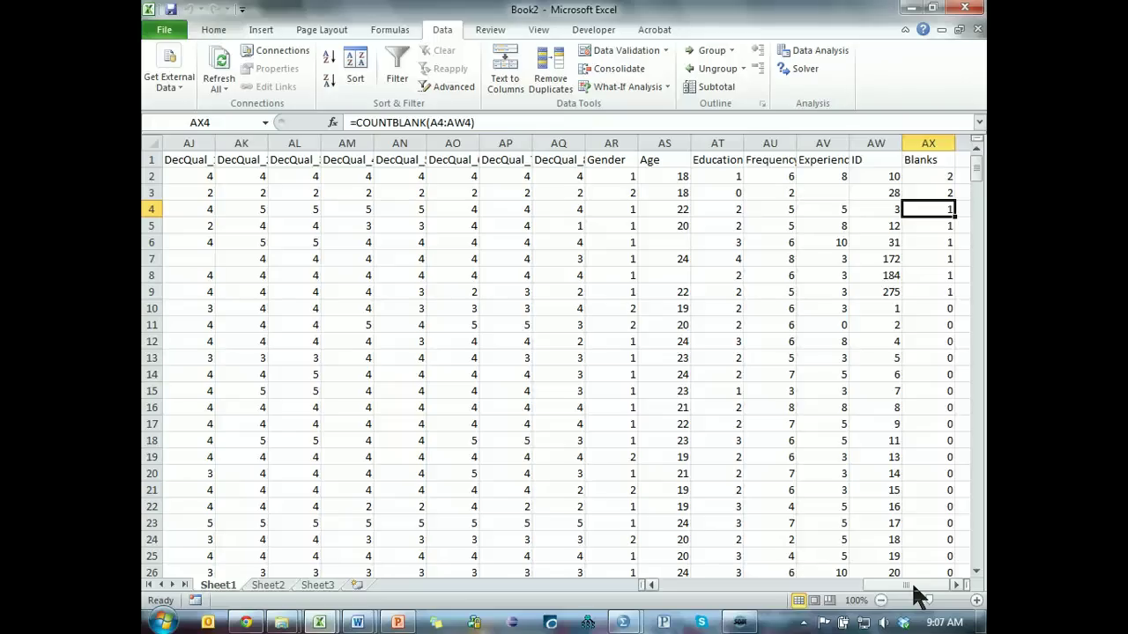
# Add the column heading stdev in cell AY1, beside Blanks
pyautogui.click(963, 161)
pyautogui.write('=')
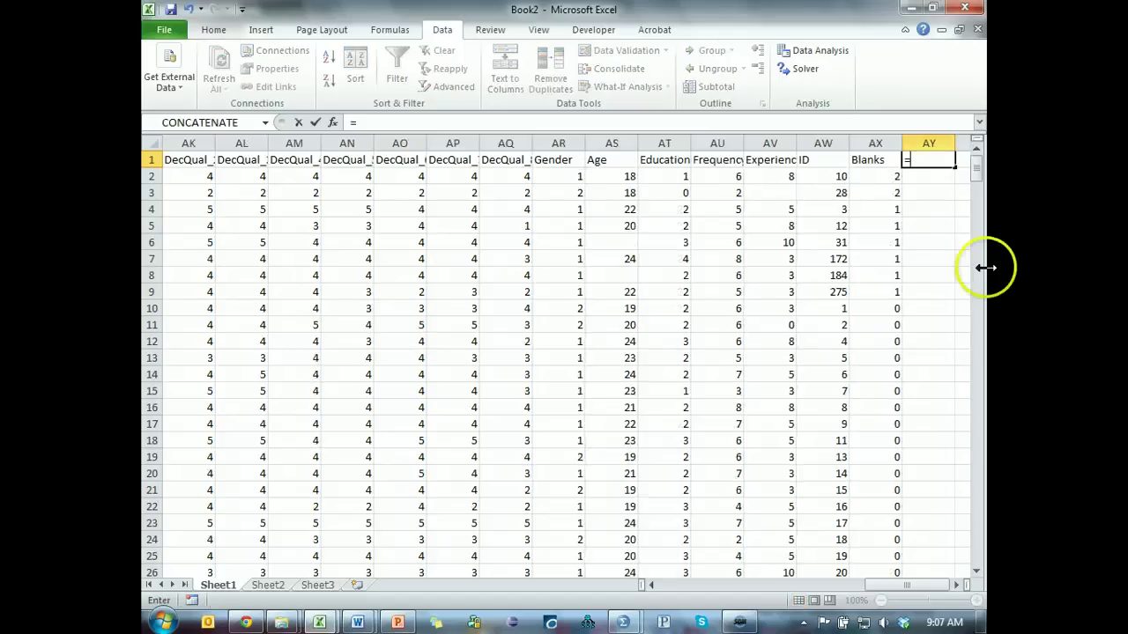
pyautogui.press('Return')
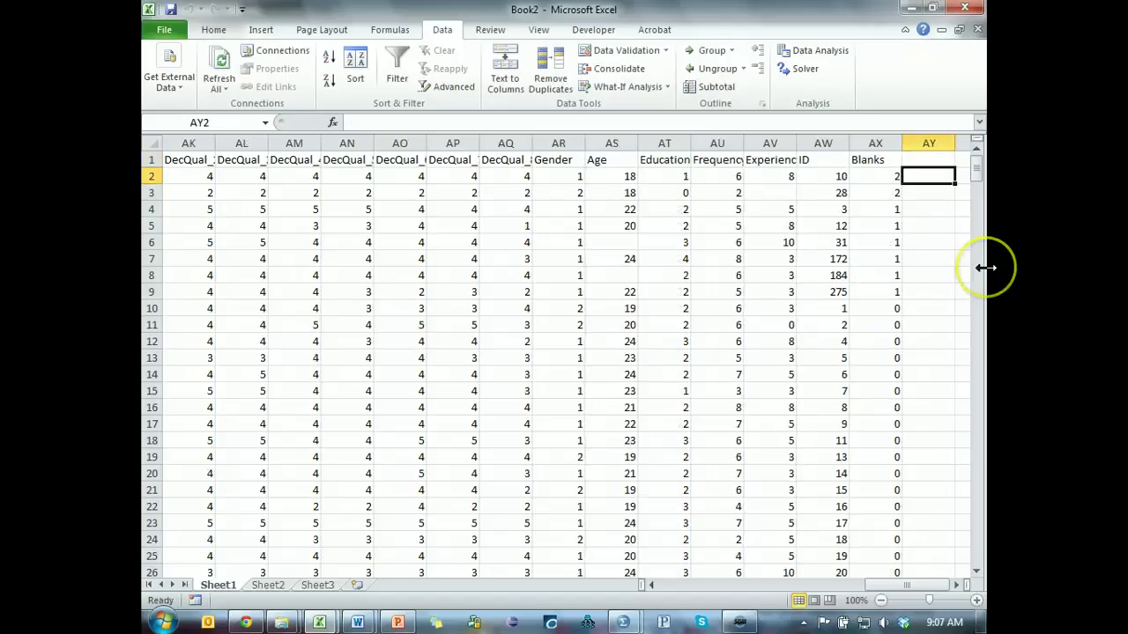
pyautogui.press('Up')
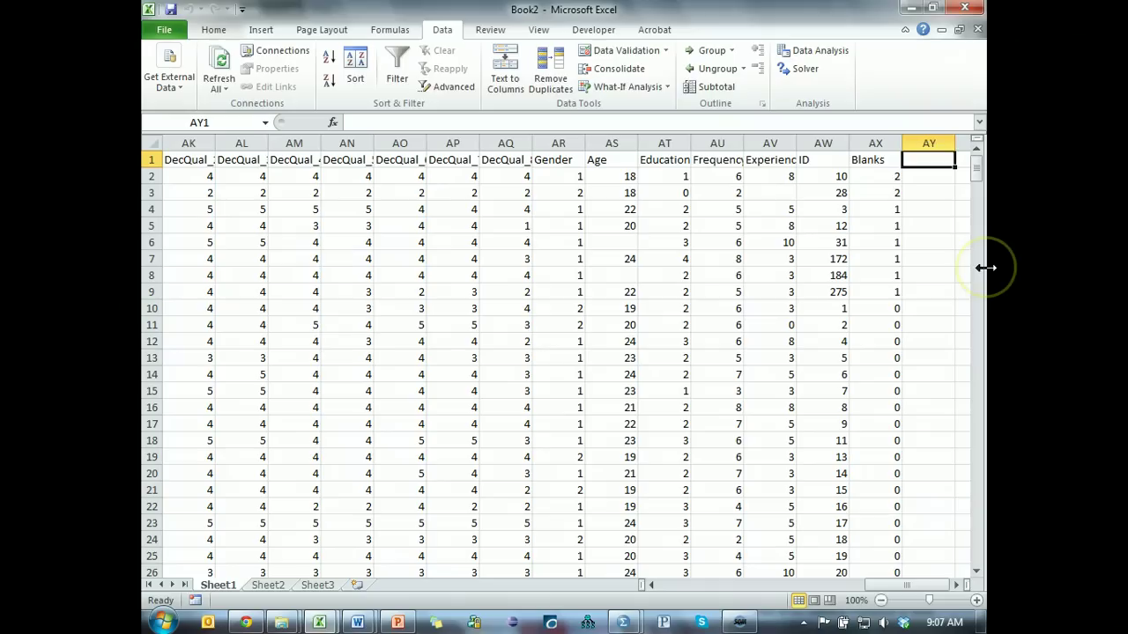
pyautogui.write('stdev')
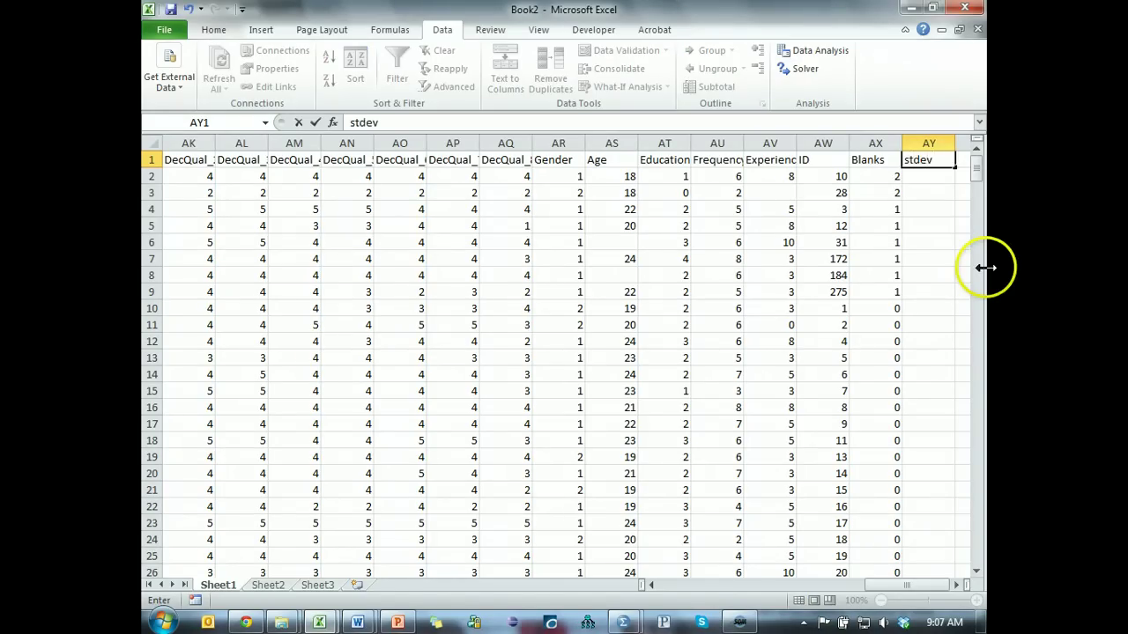
pyautogui.press('Return')
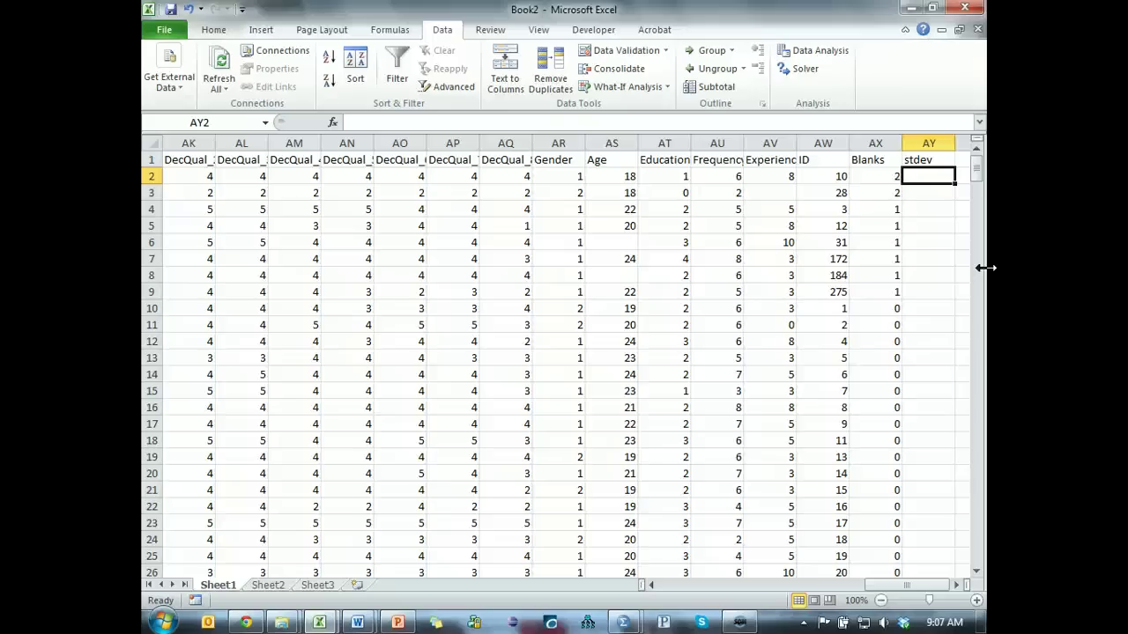
# Enter the formula =STDEV.P(A2:AQ2) in AY2, covering the case's responses from Playful_1 to the last DecQual item
pyautogui.write('=std')
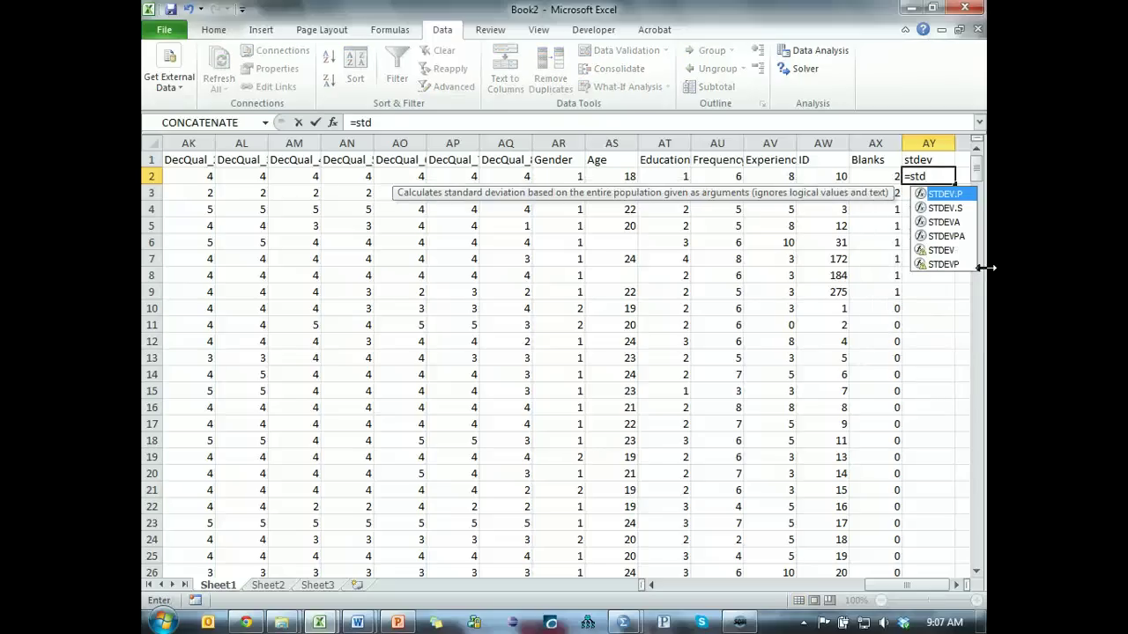
pyautogui.press('Tab')
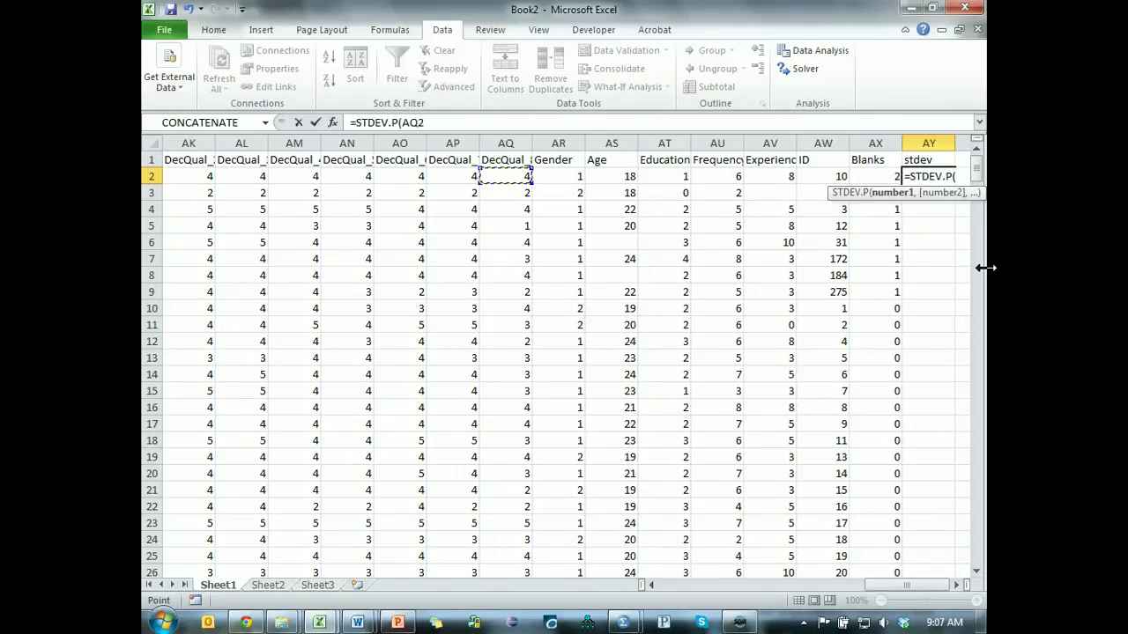
pyautogui.hotkey('shift', 'Left')
pyautogui.hotkey('shift', 'Left')
pyautogui.hotkey('shift', 'Left')
pyautogui.hotkey('shift', 'Left')
pyautogui.hotkey('shift', 'Left')
pyautogui.hotkey('shift', 'Left')
pyautogui.hotkey('shift', 'Left')
pyautogui.hotkey('shift', 'Left')
pyautogui.hotkey('shift', 'Left')
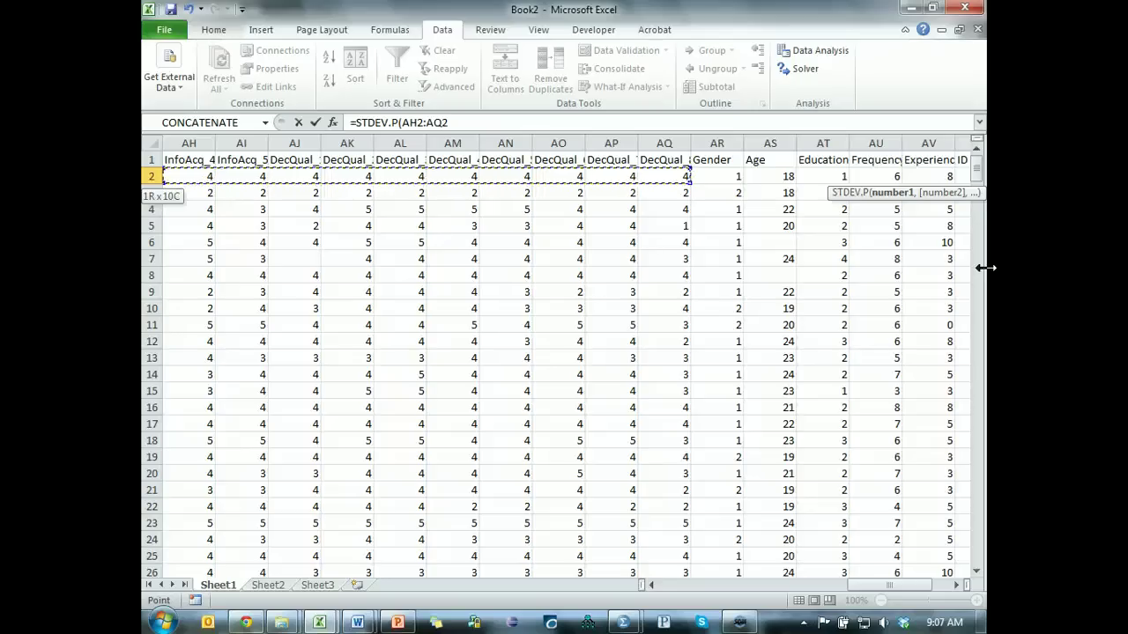
pyautogui.hotkey('shift', 'Left')
pyautogui.hotkey('shift', 'Left')
pyautogui.hotkey('shift', 'Left')
pyautogui.hotkey('shift', 'Left')
pyautogui.hotkey('shift', 'Left')
pyautogui.hotkey('shift', 'Left')
pyautogui.hotkey('shift', 'Left')
pyautogui.hotkey('shift', 'Left')
pyautogui.hotkey('shift', 'Left')
pyautogui.hotkey('shift', 'Left')
pyautogui.hotkey('shift', 'Left')
pyautogui.hotkey('shift', 'Left')
pyautogui.hotkey('shift', 'Left')
pyautogui.hotkey('shift', 'Left')
pyautogui.hotkey('shift', 'Left')
pyautogui.hotkey('shift', 'Left')
pyautogui.hotkey('shift', 'Left')
pyautogui.hotkey('shift', 'Left')
pyautogui.hotkey('shift', 'Left')
pyautogui.hotkey('shift', 'Left')
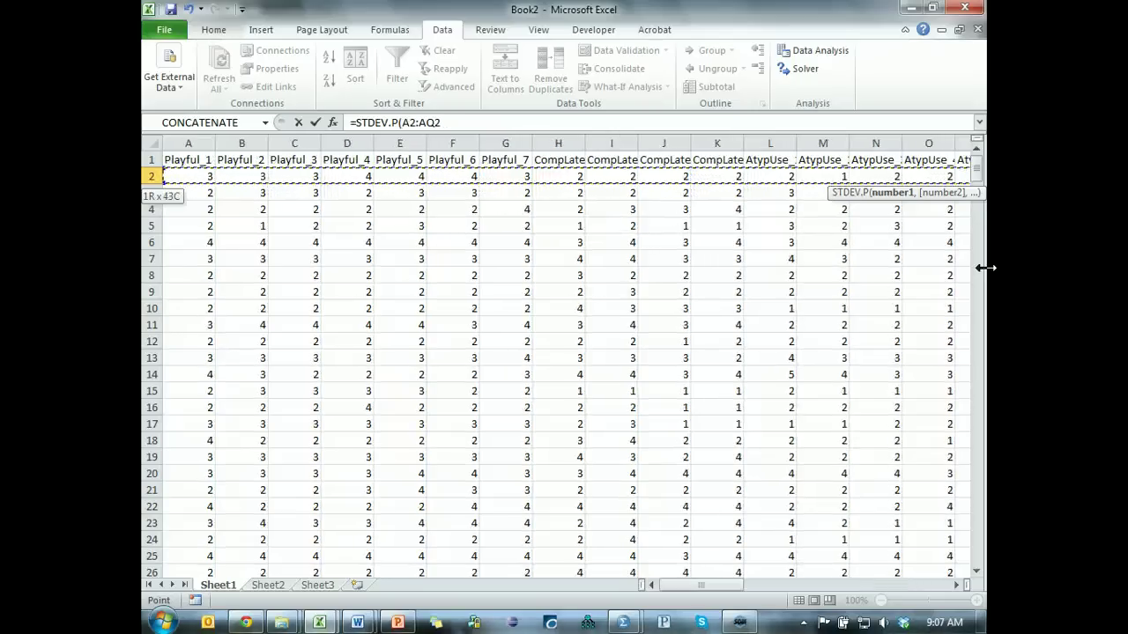
pyautogui.press('Return')
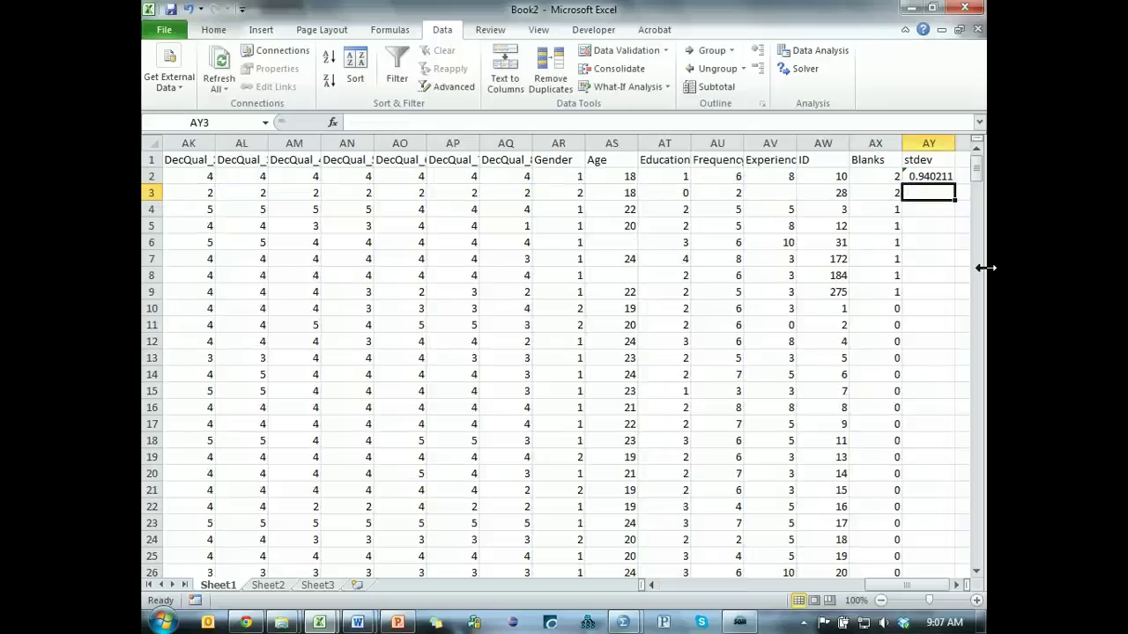
# Fill the STDEV.P formula down column AY for all cases and show the values with three decimal places
pyautogui.click(947, 177)
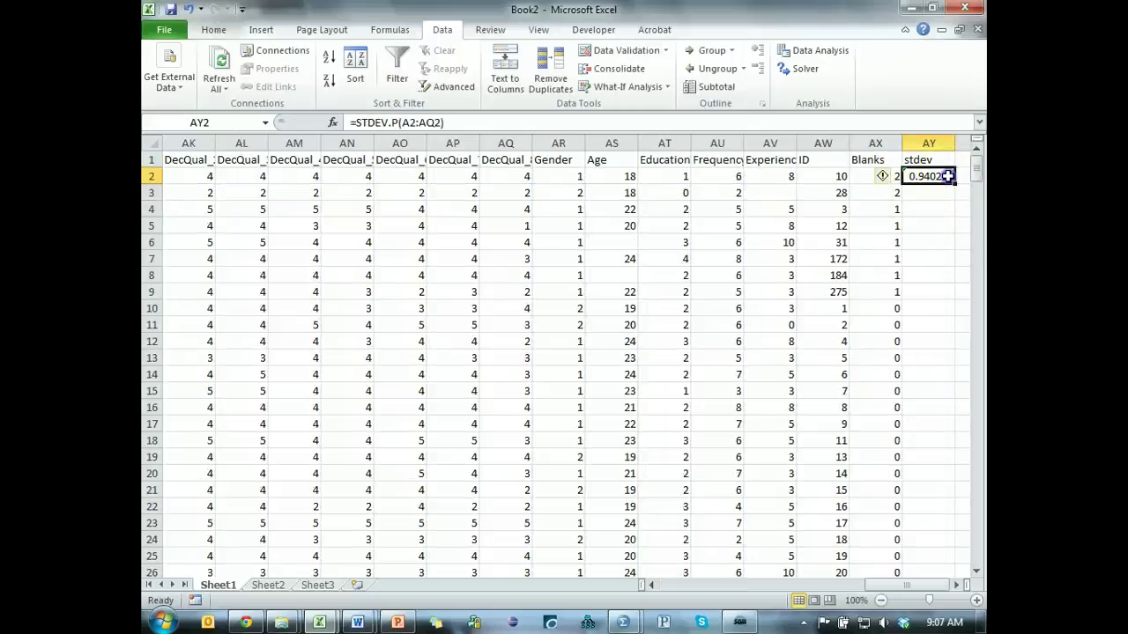
pyautogui.doubleClick(956, 184)
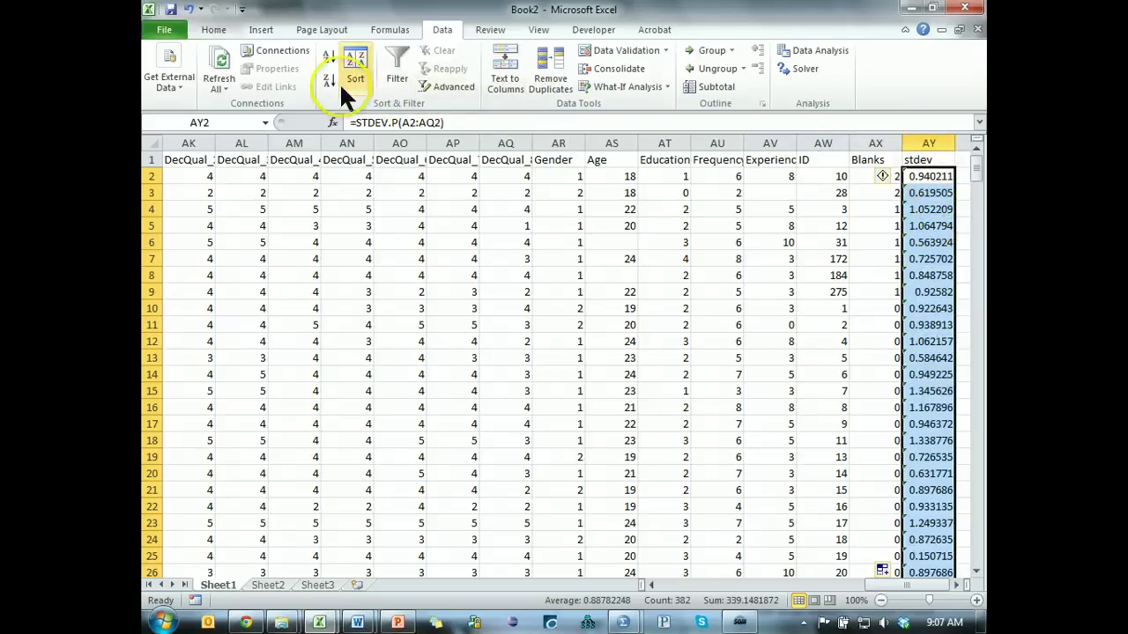
pyautogui.click(210, 30)
pyautogui.click(620, 79)
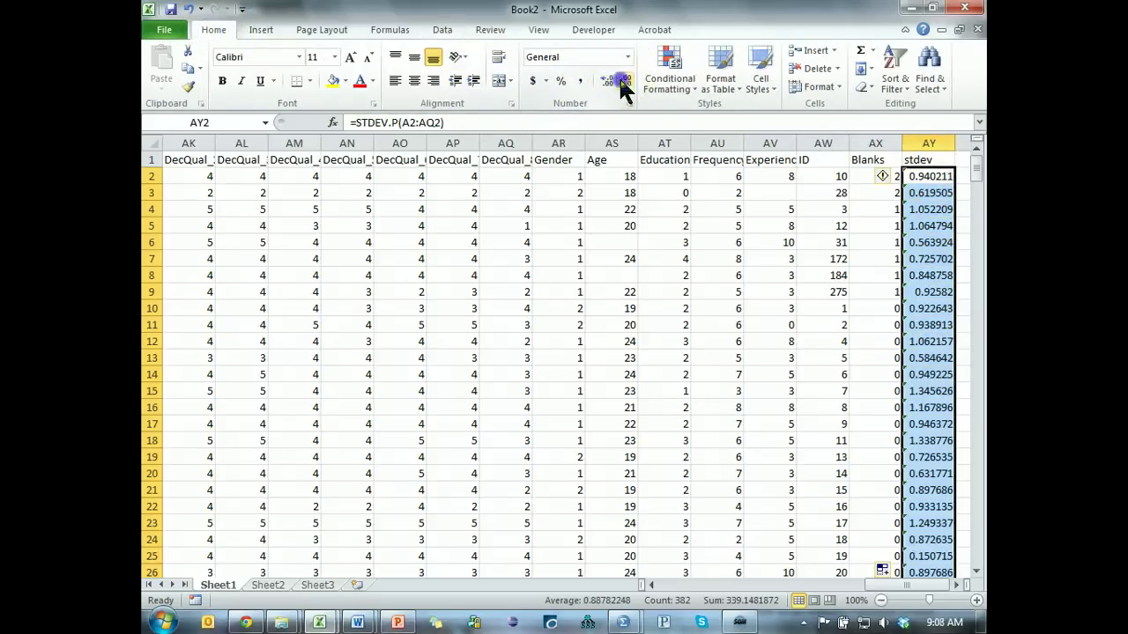
pyautogui.click(621, 80)
pyautogui.click(621, 81)
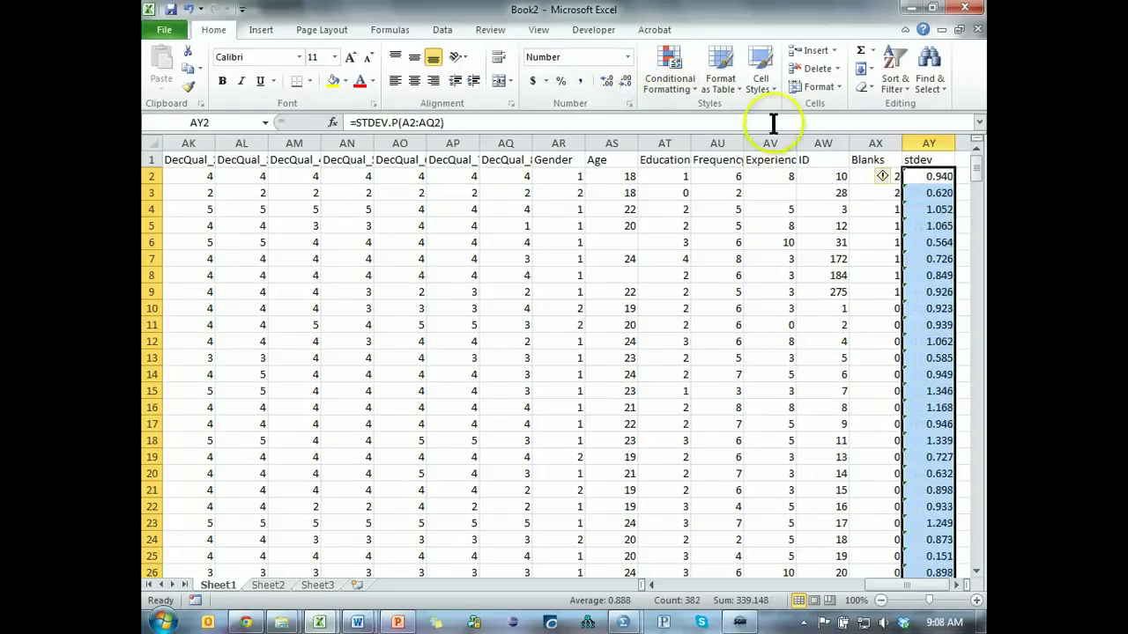
# Sort the data by the stdev column from smallest to largest
pyautogui.click(929, 241)
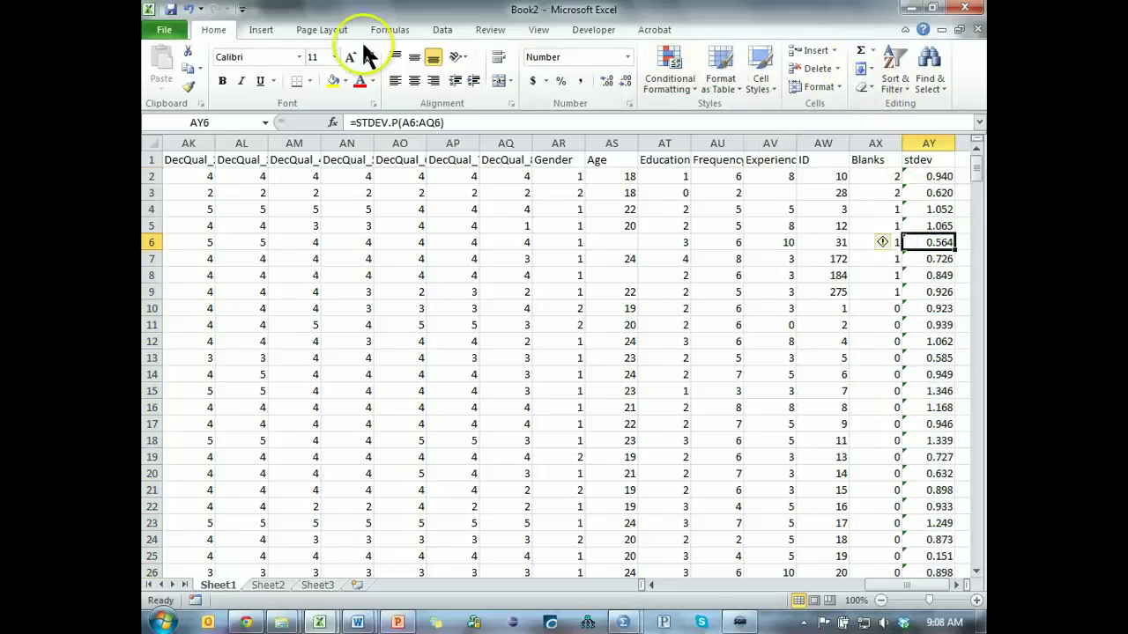
pyautogui.click(445, 29)
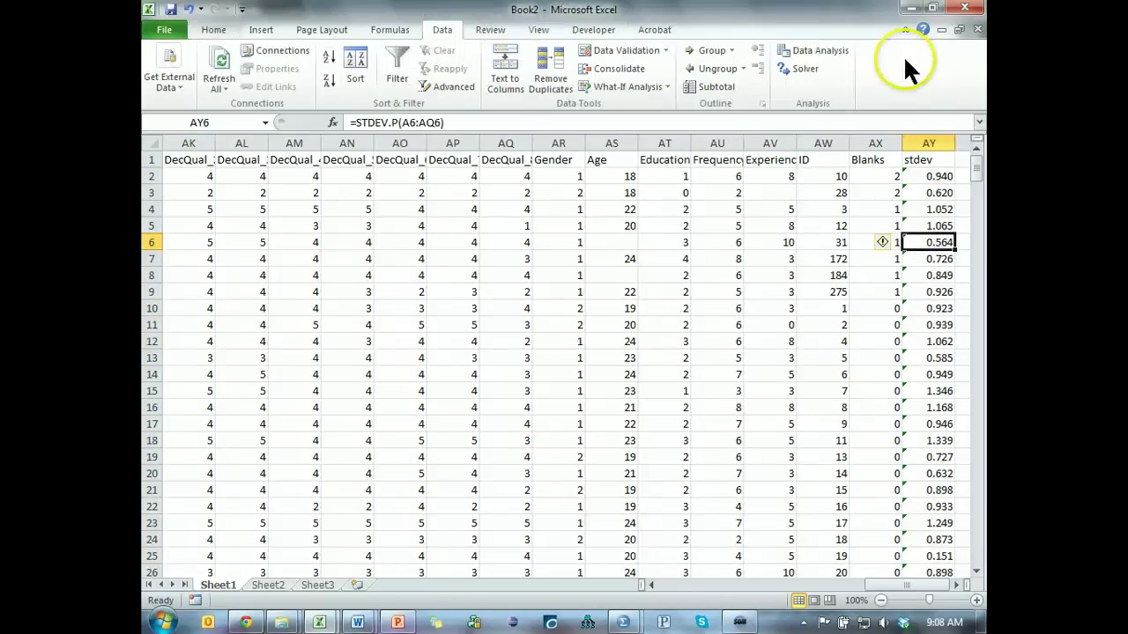
pyautogui.click(326, 55)
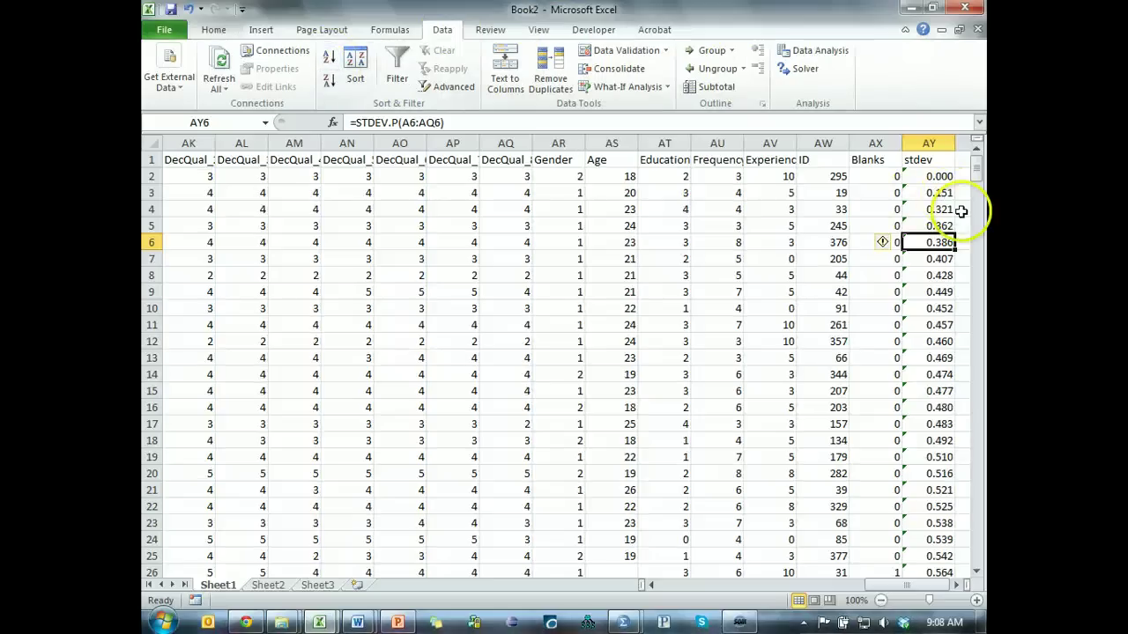
# Examine the responses of the case with the lowest stdev in row 2, from AQ2 back to A2
pyautogui.click(923, 177)
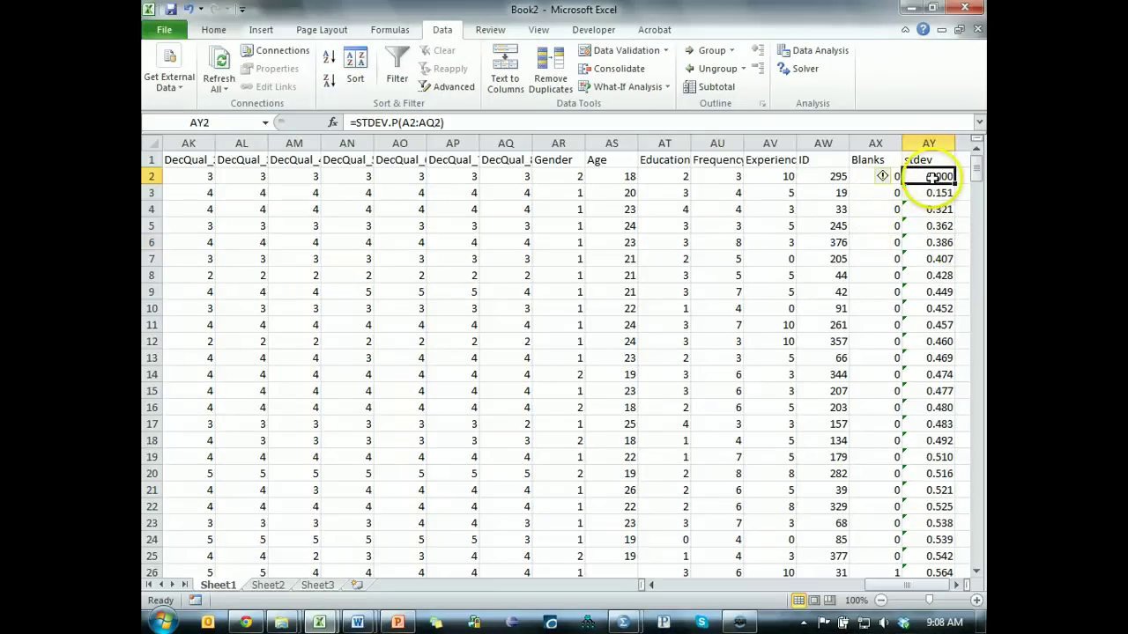
pyautogui.click(514, 173)
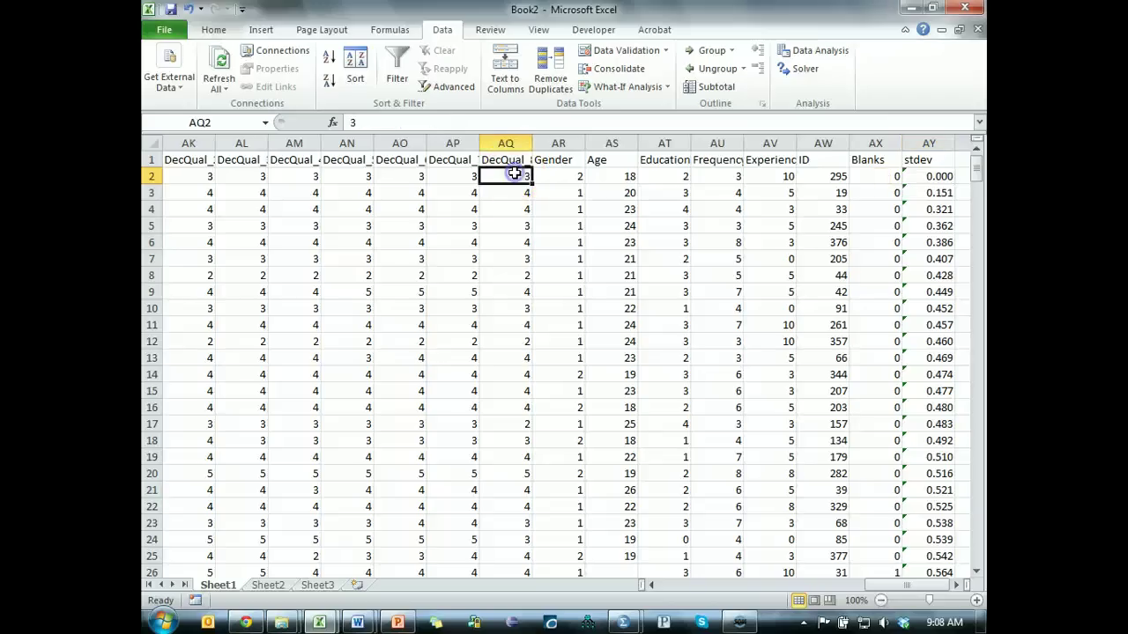
pyautogui.press('Left')
pyautogui.press('Left')
pyautogui.press('Left')
pyautogui.press('Left')
pyautogui.press('Left')
pyautogui.press('Left')
pyautogui.press('Left')
pyautogui.press('Left')
pyautogui.press('Left')
pyautogui.press('Left')
pyautogui.press('Left')
pyautogui.press('Left')
pyautogui.press('Left')
pyautogui.press('Left')
pyautogui.press('Left')
pyautogui.press('Left')
pyautogui.press('Left')
pyautogui.press('Left')
pyautogui.press('Left')
pyautogui.press('Left')
pyautogui.press('Left')
pyautogui.press('Left')
pyautogui.press('Left')
pyautogui.press('Left')
pyautogui.press('Left')
pyautogui.press('Left')
pyautogui.press('Left')
pyautogui.press('Left')
pyautogui.press('Left')
pyautogui.press('Left')
pyautogui.press('Left')
pyautogui.press('Left')
pyautogui.press('Left')
pyautogui.press('Left')
pyautogui.press('Left')
pyautogui.press('Left')
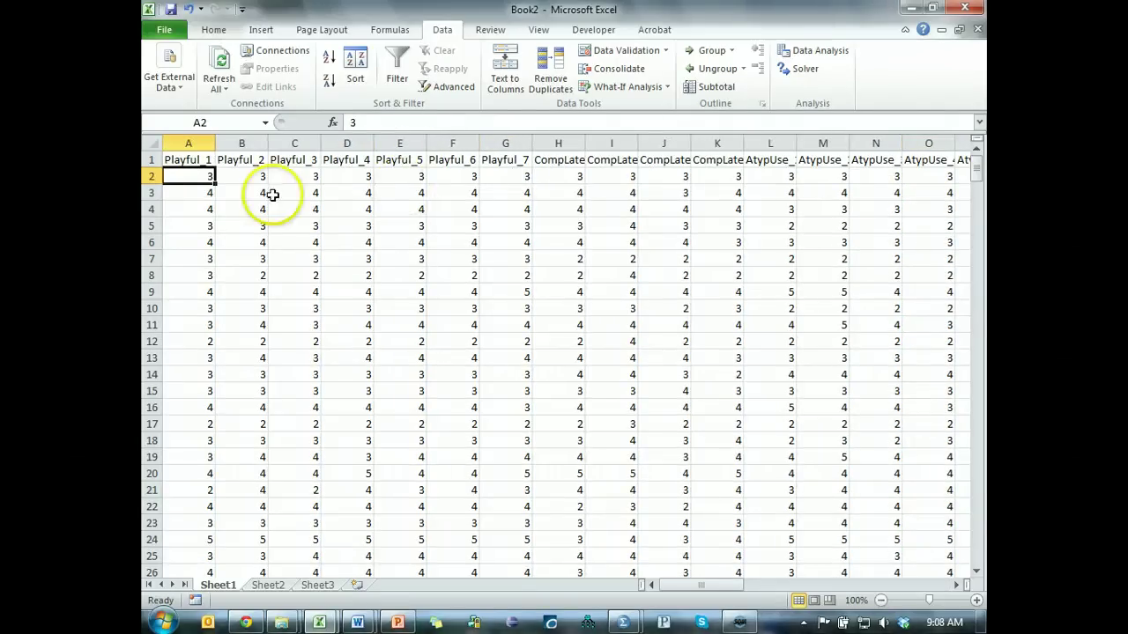
# Delete the unengaged case in row 2, the one with the lowest stdev
pyautogui.click(148, 178)
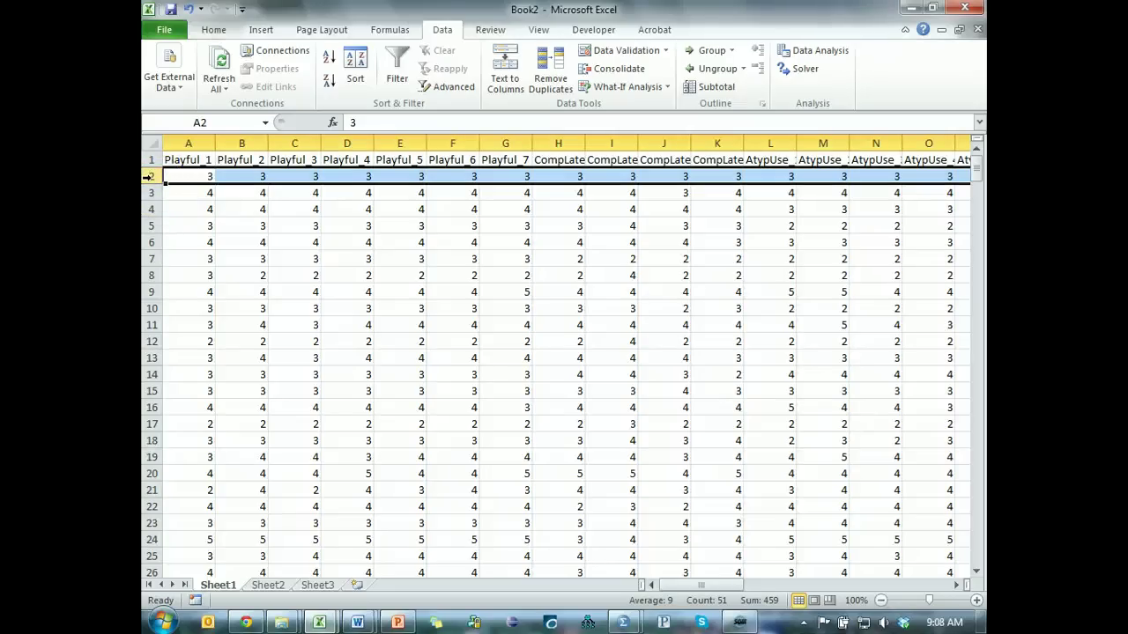
pyautogui.hotkey('ctrl', '-')
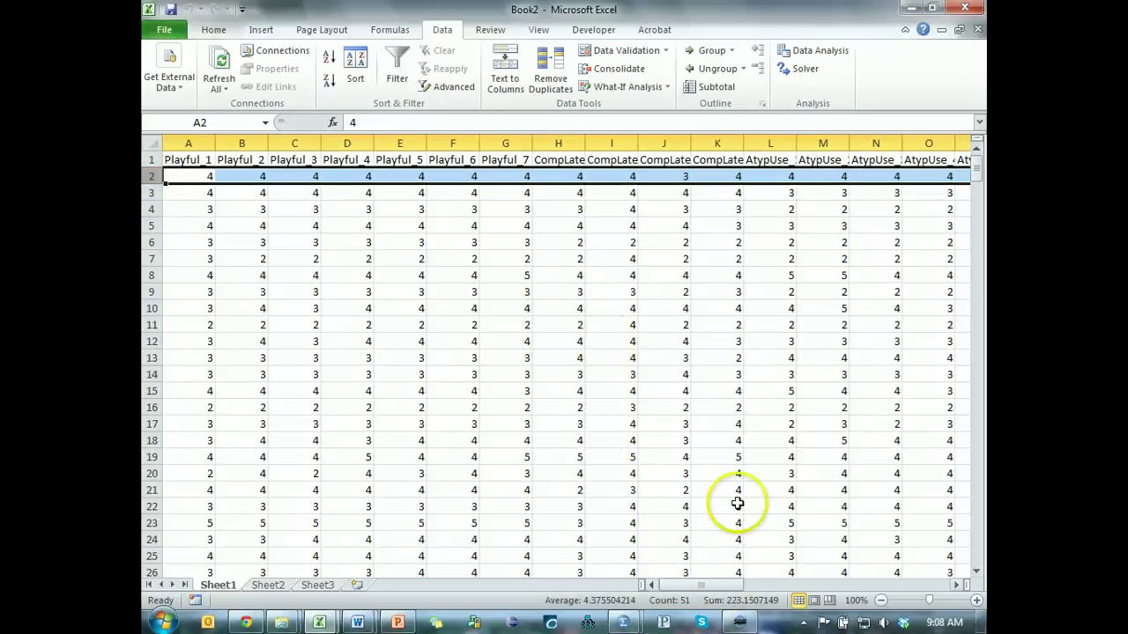
# Examine the responses of the case now in row 2 beside its stdev, going from AQ2 back to A2
pyautogui.moveTo(730, 585); pyautogui.dragTo(921, 585)
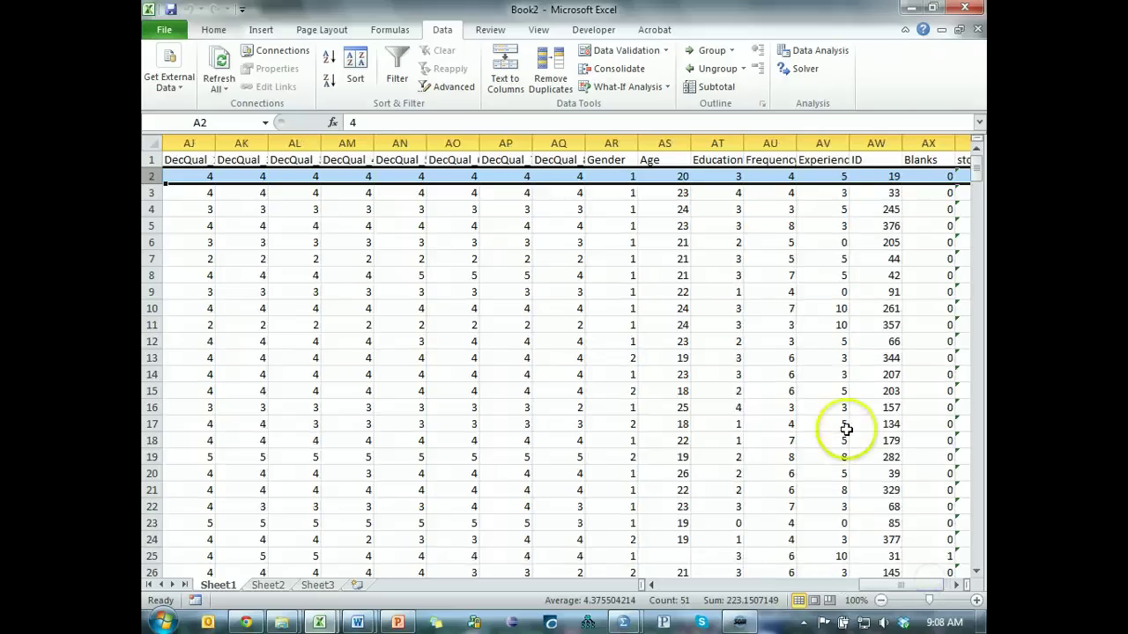
pyautogui.click(960, 585)
pyautogui.click(959, 585)
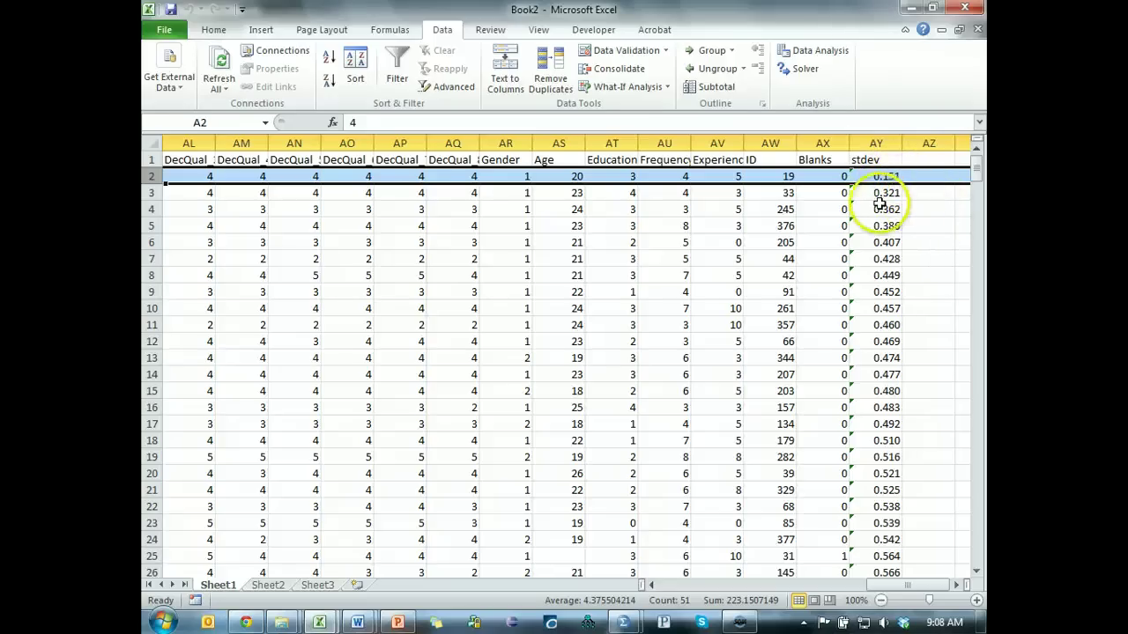
pyautogui.click(444, 175)
pyautogui.press('Left')
pyautogui.press('Left')
pyautogui.press('Left')
pyautogui.press('Left')
pyautogui.press('Left')
pyautogui.press('Left')
pyautogui.press('Left')
pyautogui.press('Left')
pyautogui.press('Left')
pyautogui.press('Left')
pyautogui.press('Left')
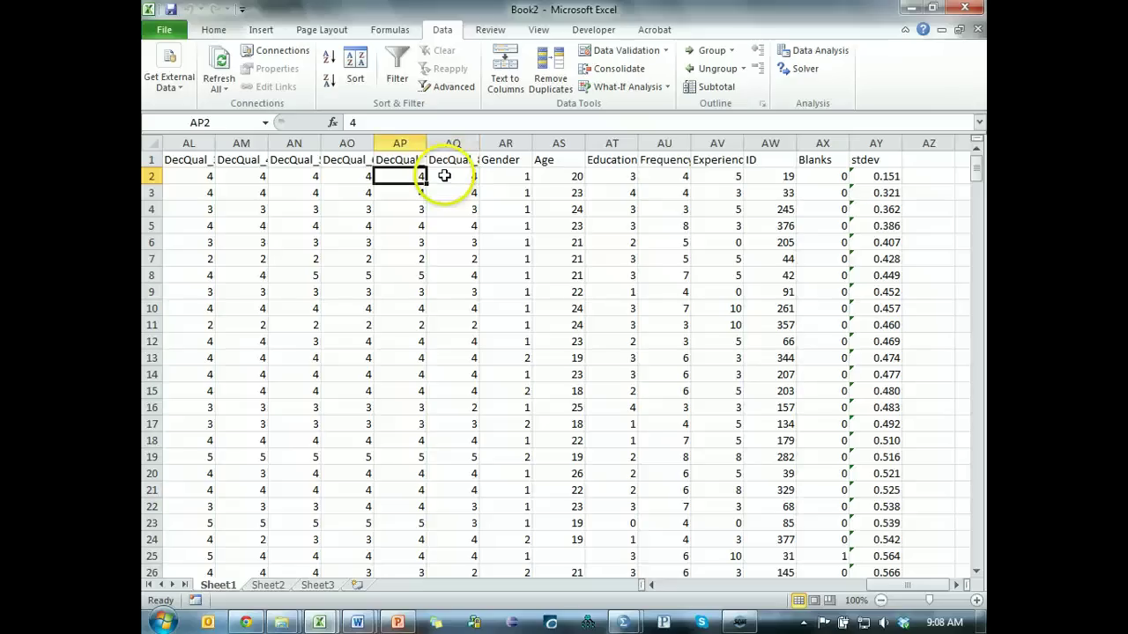
pyautogui.press('Left')
pyautogui.press('Left')
pyautogui.press('Left')
pyautogui.press('Left')
pyautogui.press('Left')
pyautogui.press('Left')
pyautogui.press('Left')
pyautogui.press('Left')
pyautogui.press('Left')
pyautogui.press('Left')
pyautogui.press('Left')
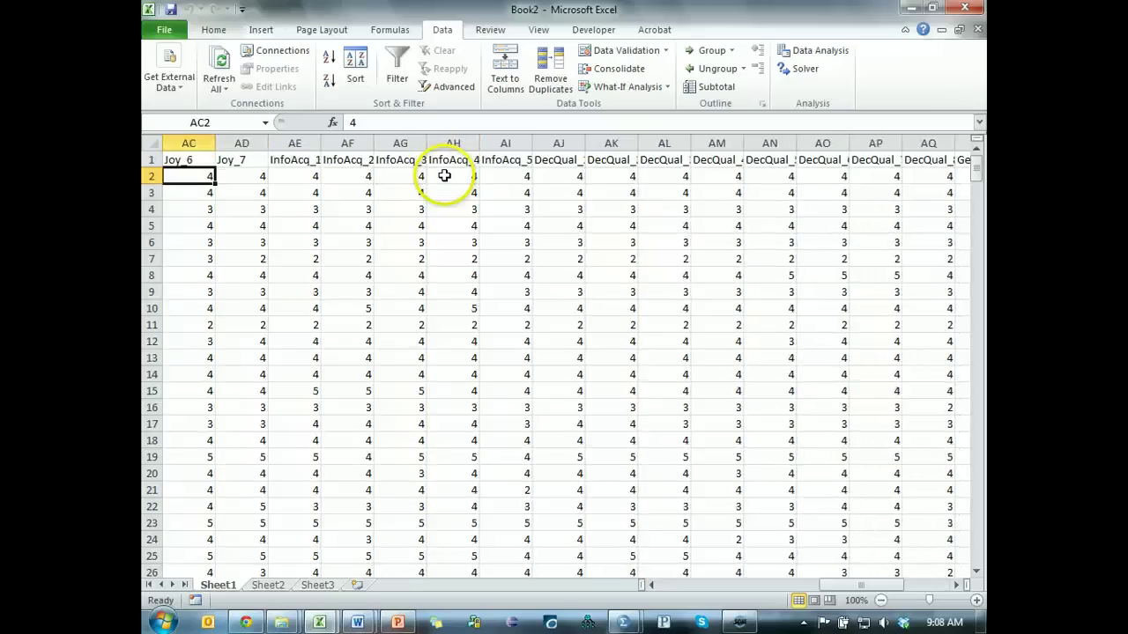
pyautogui.press('Left')
pyautogui.press('Left')
pyautogui.press('Left')
pyautogui.press('Left')
pyautogui.press('Left')
pyautogui.press('Left')
pyautogui.press('Left')
pyautogui.press('Left')
pyautogui.press('Left')
pyautogui.press('Left')
pyautogui.press('Left')
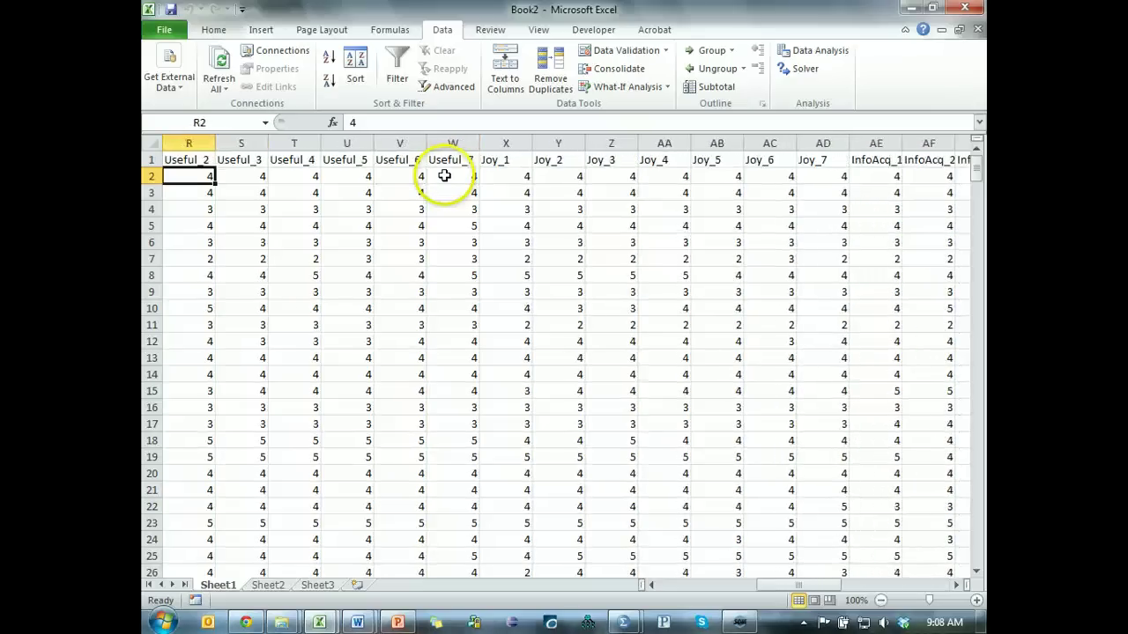
pyautogui.press('Left')
pyautogui.press('Left')
pyautogui.press('Left')
pyautogui.press('Left')
pyautogui.press('Left')
pyautogui.press('Left')
pyautogui.press('Left')
pyautogui.press('Left')
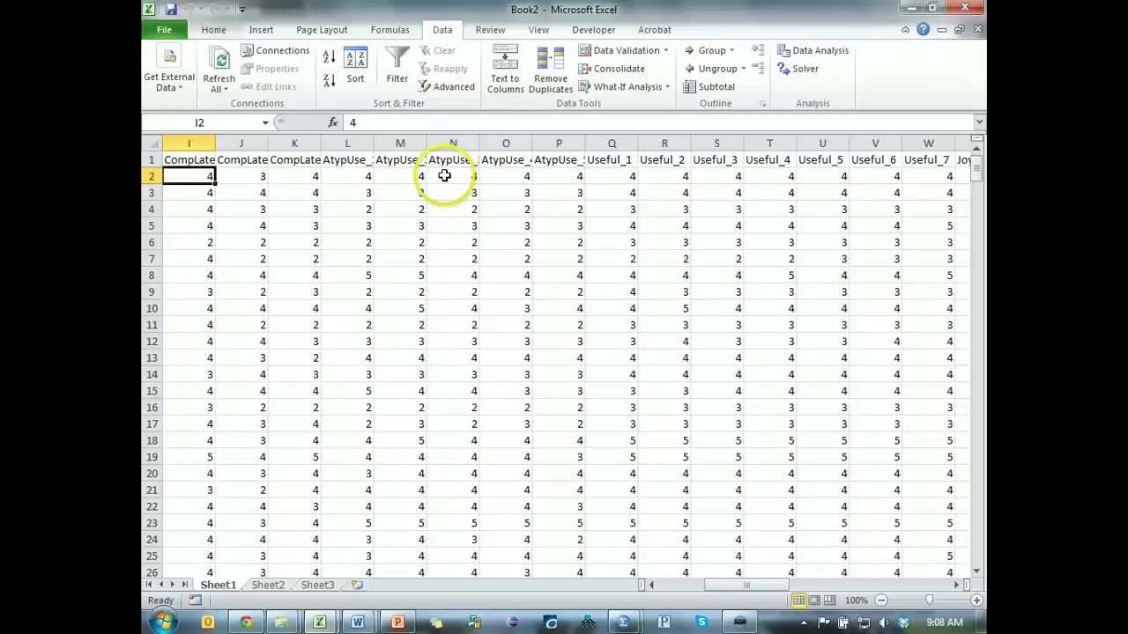
pyautogui.press('Left')
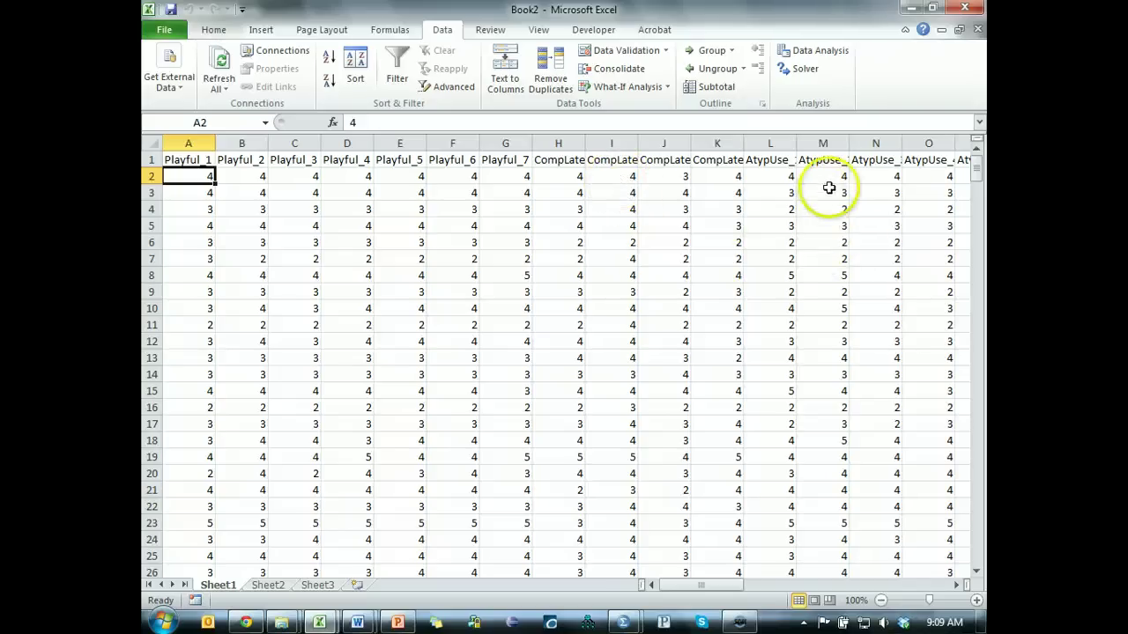
# Compare the lowest values in the stdev column, from AY2 down to AY18
pyautogui.moveTo(724, 586); pyautogui.dragTo(956, 577)
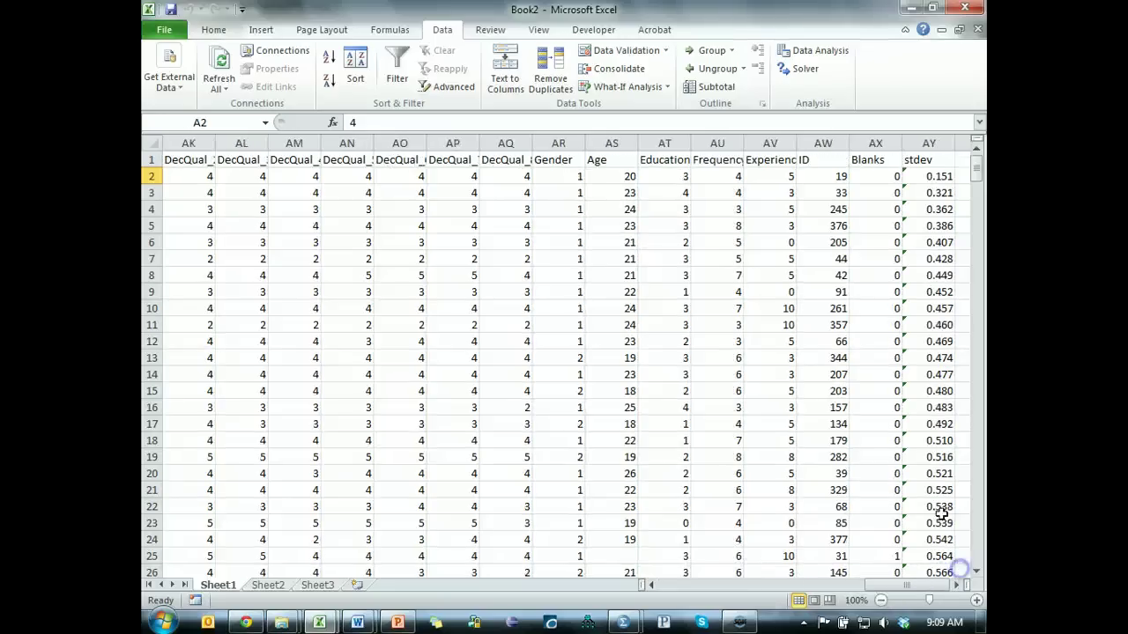
pyautogui.click(941, 180)
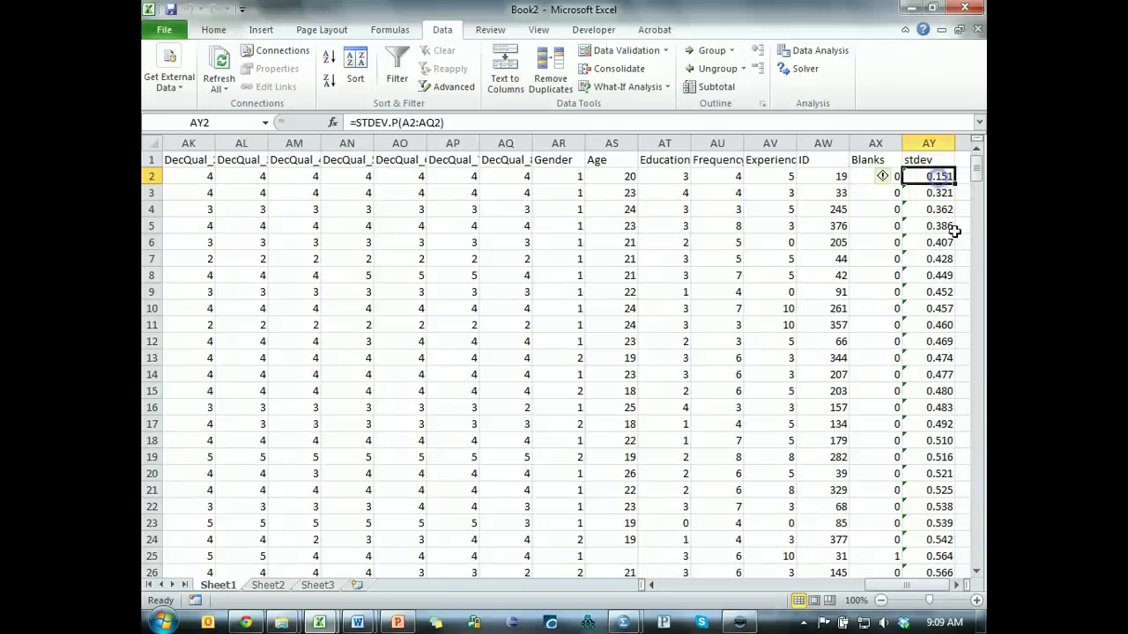
pyautogui.click(934, 440)
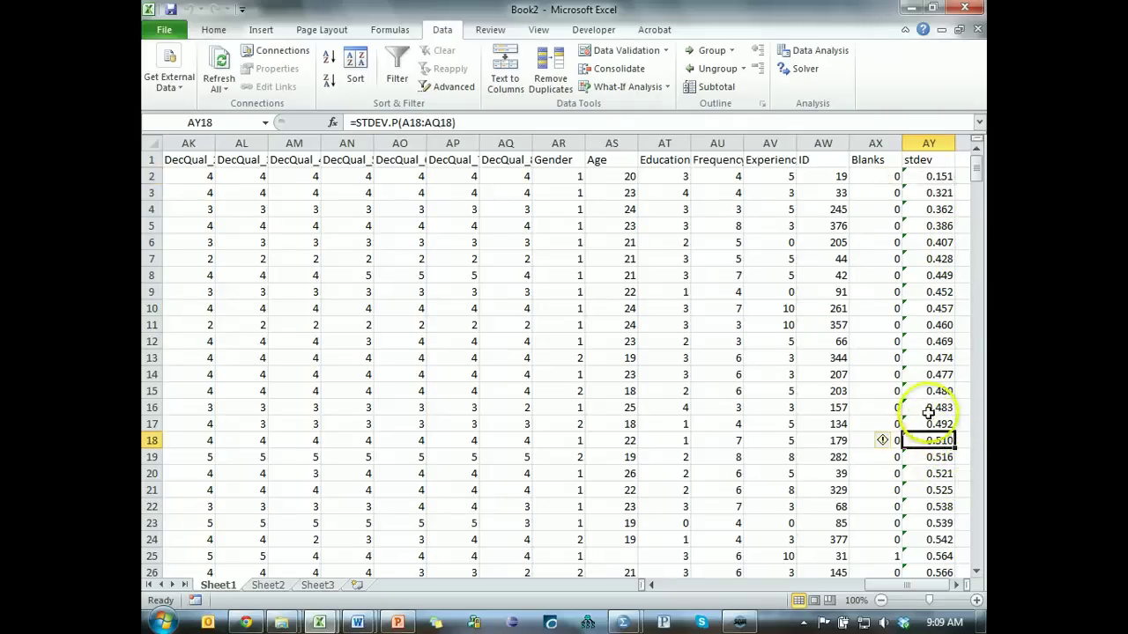
# Examine the responses of the case with ID 33 in row 3, going back through all items to A3
pyautogui.click(805, 195)
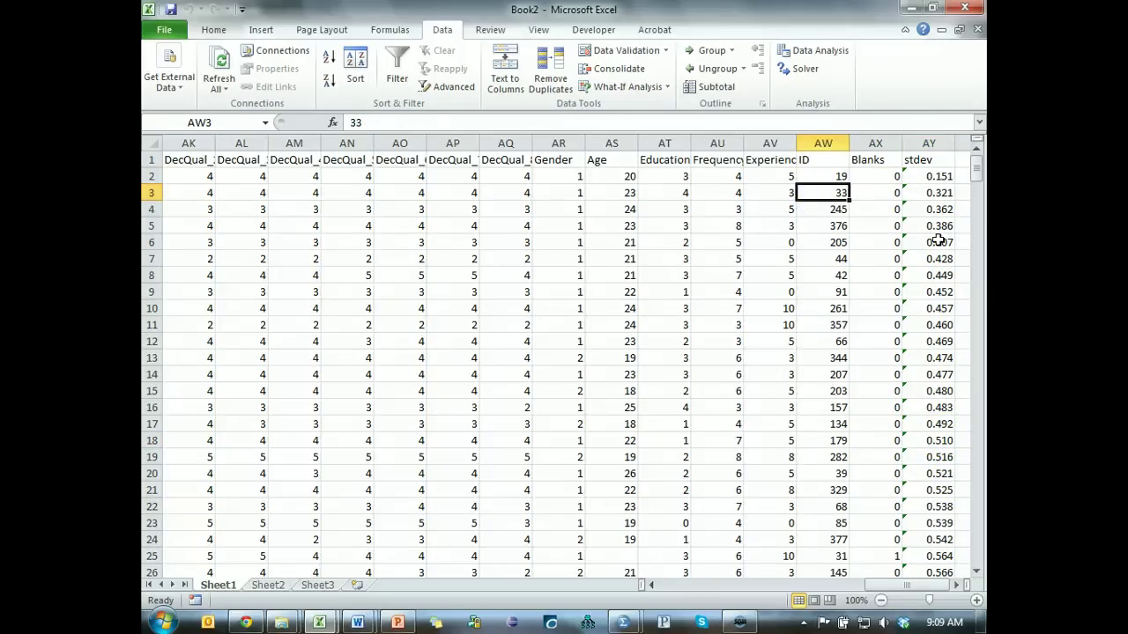
pyautogui.press('Left')
pyautogui.press('Right')
pyautogui.press('Right')
pyautogui.press('Right')
pyautogui.press('Left')
pyautogui.press('Left')
pyautogui.press('Left')
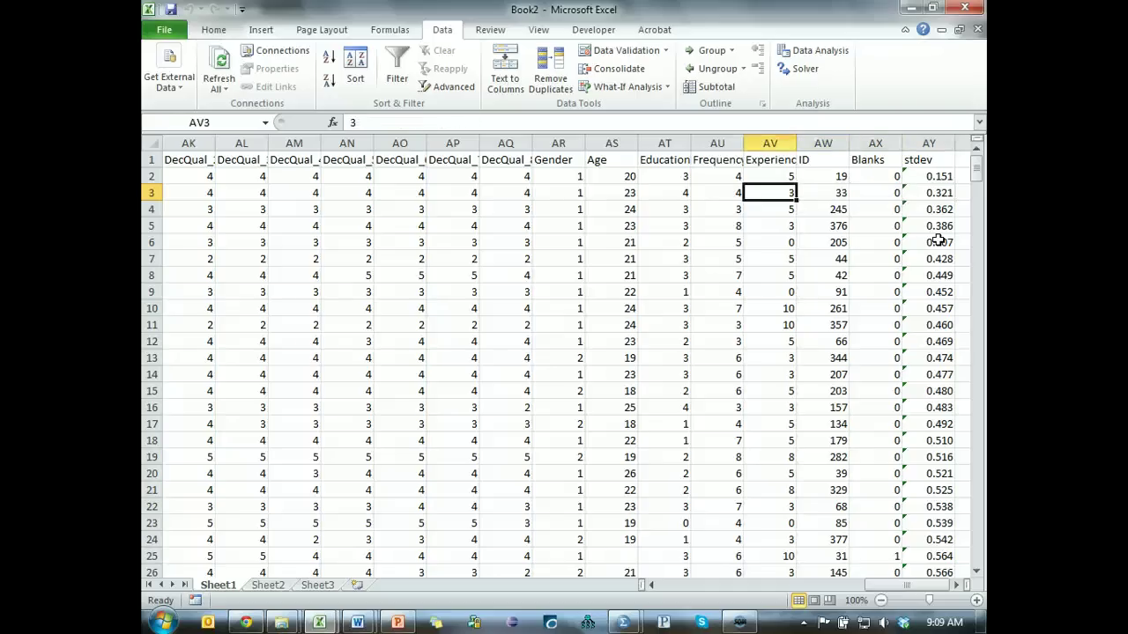
pyautogui.press('Left')
pyautogui.press('Left')
pyautogui.press('Left')
pyautogui.press('Left')
pyautogui.press('Left')
pyautogui.press('Left')
pyautogui.press('Left')
pyautogui.press('Left')
pyautogui.press('Left')
pyautogui.press('Left')
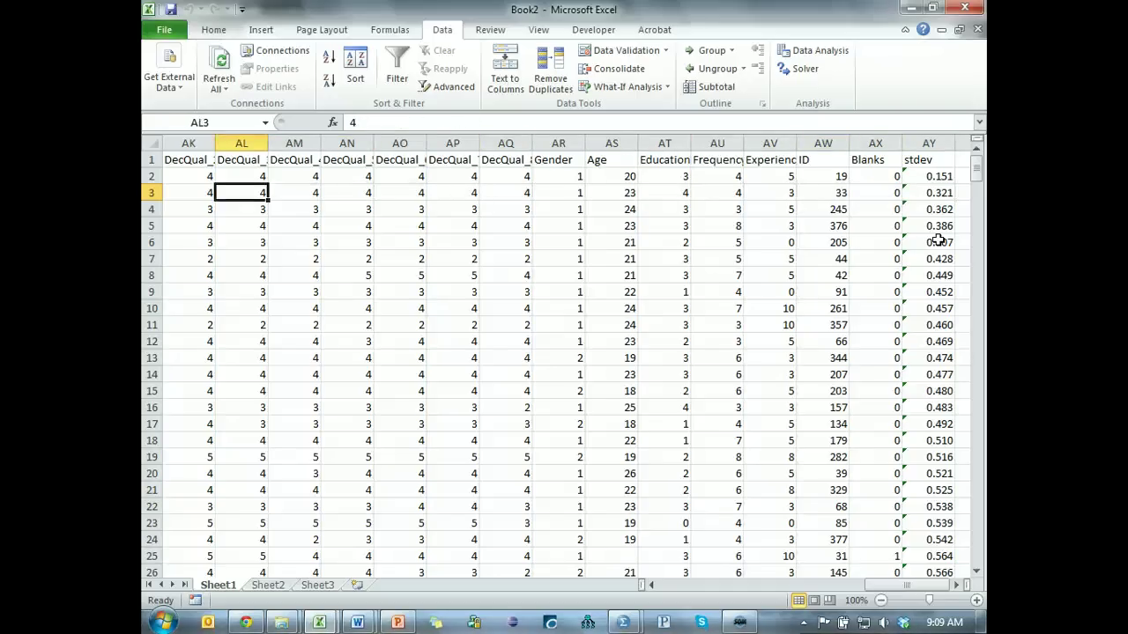
pyautogui.press('Left')
pyautogui.press('Left')
pyautogui.press('Left')
pyautogui.press('Left')
pyautogui.press('Left')
pyautogui.press('Left')
pyautogui.press('Left')
pyautogui.press('Left')
pyautogui.press('Left')
pyautogui.press('Left')
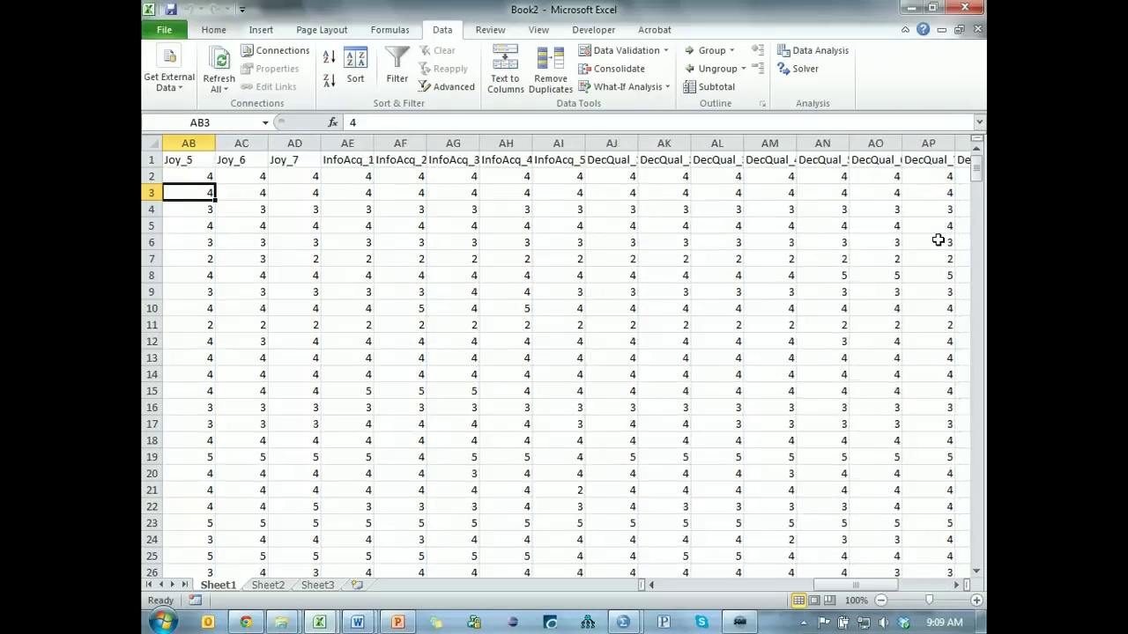
pyautogui.press('Left')
pyautogui.press('Left')
pyautogui.press('Left')
pyautogui.press('Left')
pyautogui.press('Left')
pyautogui.press('Left')
pyautogui.press('Left')
pyautogui.press('Left')
pyautogui.press('Left')
pyautogui.press('Left')
pyautogui.press('Left')
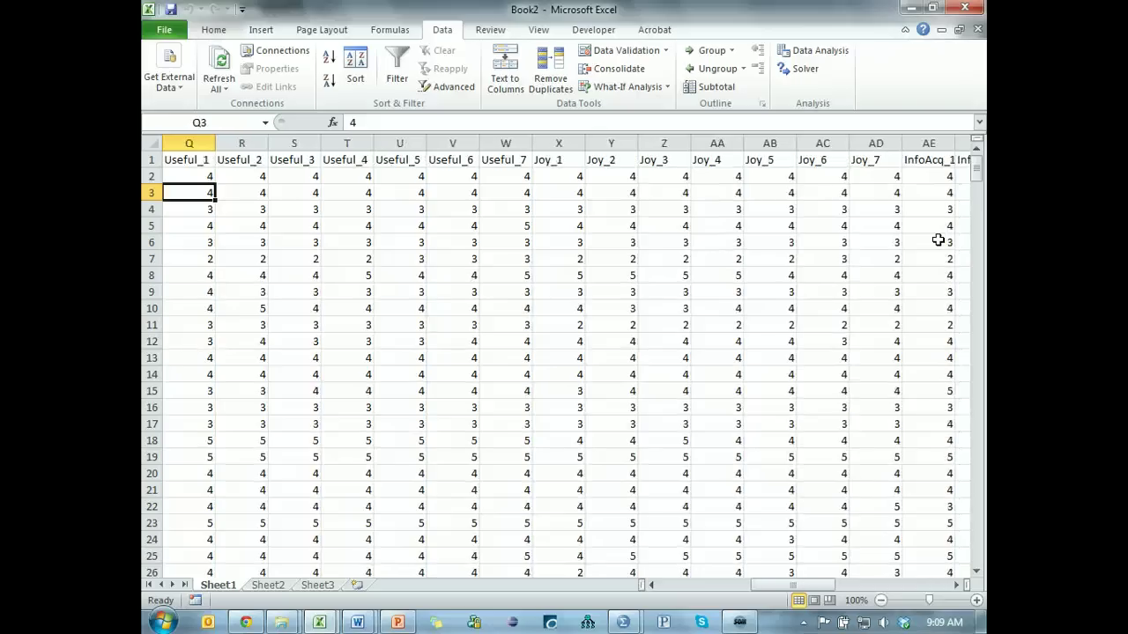
pyautogui.press('Left')
pyautogui.press('Left')
pyautogui.press('Left')
pyautogui.press('Left')
pyautogui.press('Left')
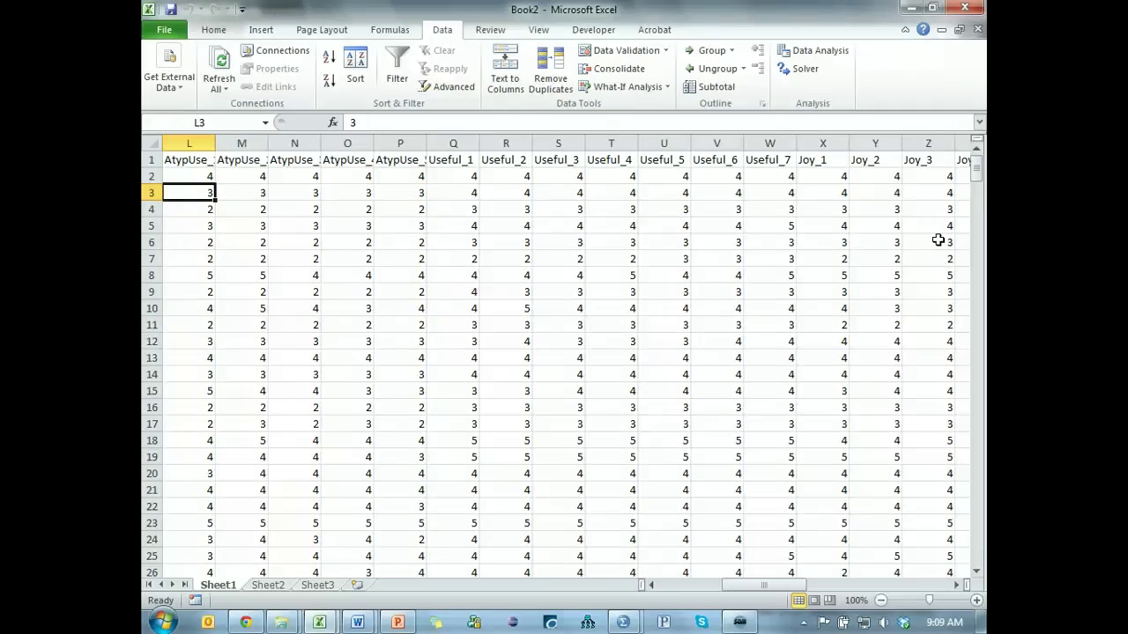
pyautogui.press('Left')
pyautogui.press('Left')
pyautogui.press('Left')
pyautogui.press('Left')
pyautogui.press('Left')
pyautogui.press('Left')
pyautogui.press('Left')
pyautogui.press('Left')
pyautogui.press('Left')
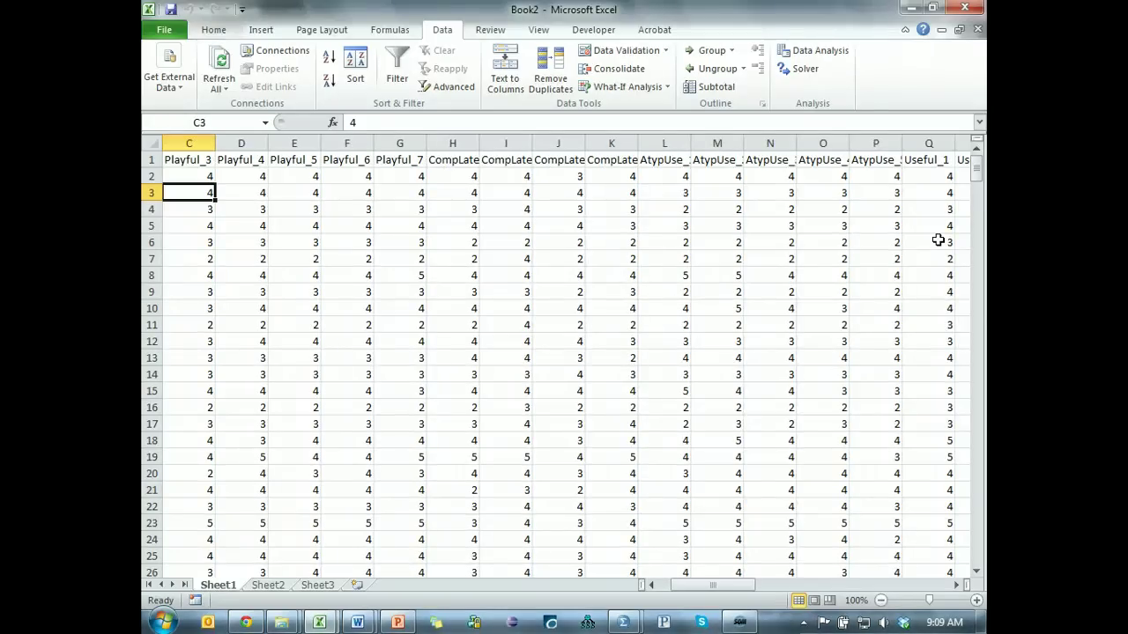
pyautogui.press('Left')
pyautogui.press('Left')
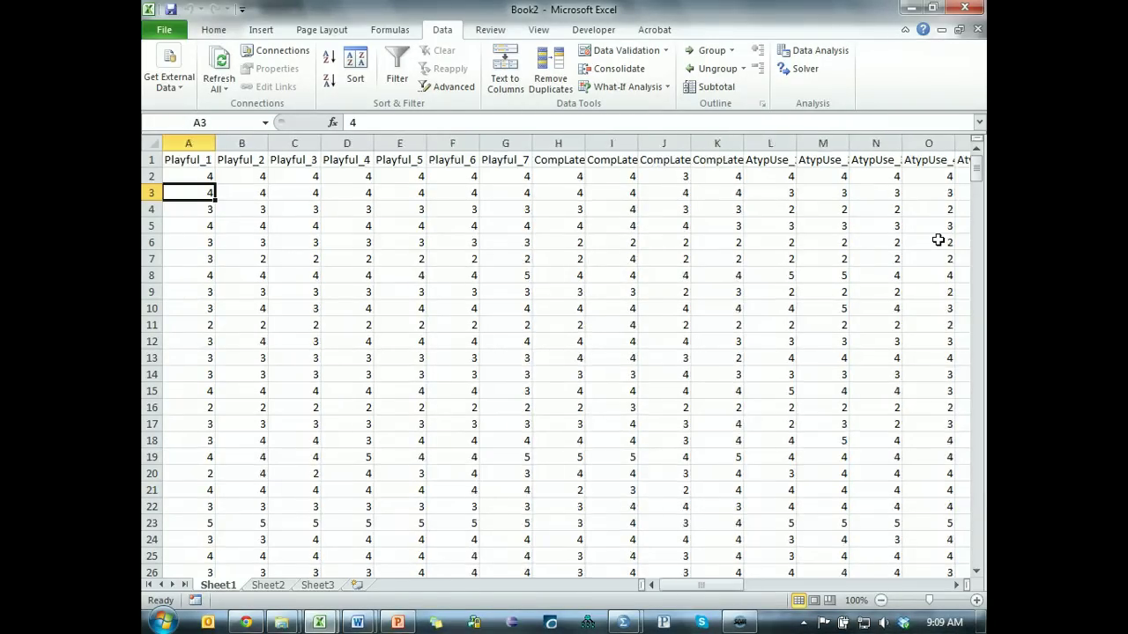
# Examine the responses of the case in row 4, from the Playful items through the AtypUse items to P4
pyautogui.press('Right')
pyautogui.press('Right')
pyautogui.press('Right')
pyautogui.press('Right')
pyautogui.press('Right')
pyautogui.press('Right')
pyautogui.press('Right')
pyautogui.press('Right')
pyautogui.press('Right')
pyautogui.press('Right')
pyautogui.press('Right')
pyautogui.press('Right')
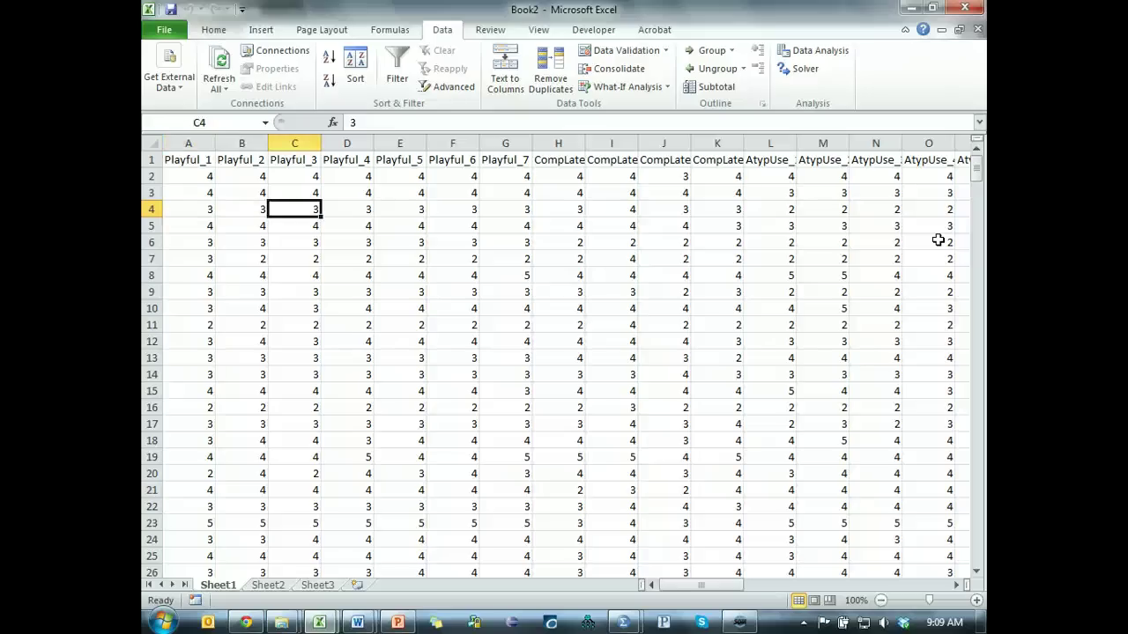
pyautogui.press('Right')
pyautogui.press('Right')
pyautogui.press('Right')
pyautogui.press('Right')
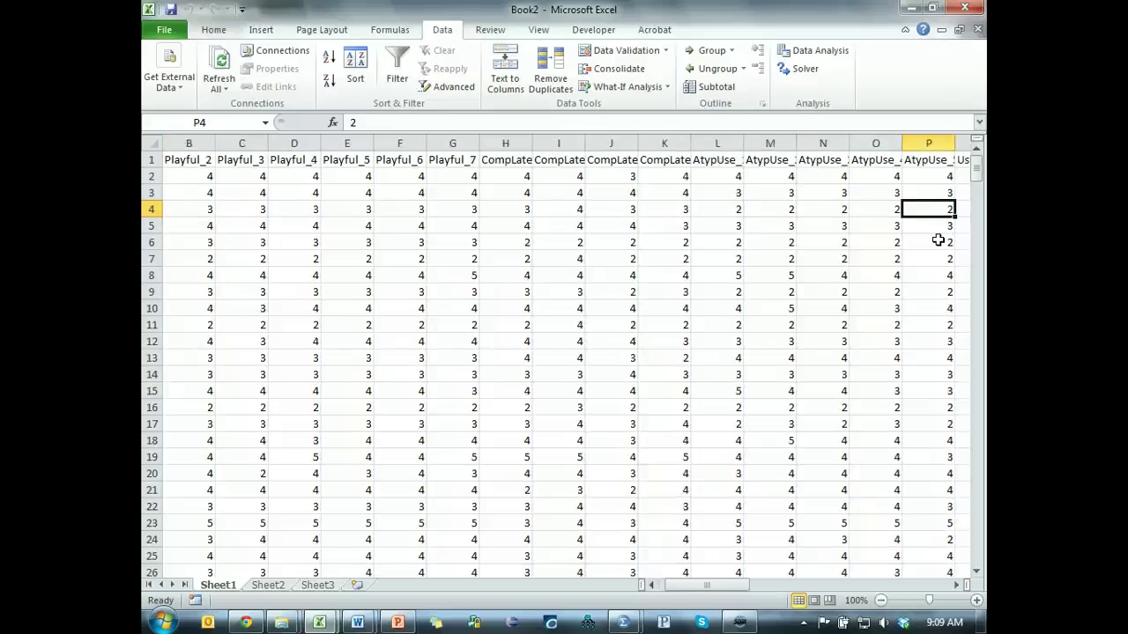
# Examine the responses of the case in row 5, back to A5 and across the items through Joy_4 in AA5
pyautogui.press('Down')
pyautogui.press('Left')
pyautogui.press('Left')
pyautogui.press('Left')
pyautogui.press('Left')
pyautogui.press('Left')
pyautogui.press('Left')
pyautogui.press('Left')
pyautogui.press('Left')
pyautogui.press('Left')
pyautogui.press('Left')
pyautogui.press('Left')
pyautogui.press('Left')
pyautogui.press('Left')
pyautogui.press('Left')
pyautogui.press('Left')
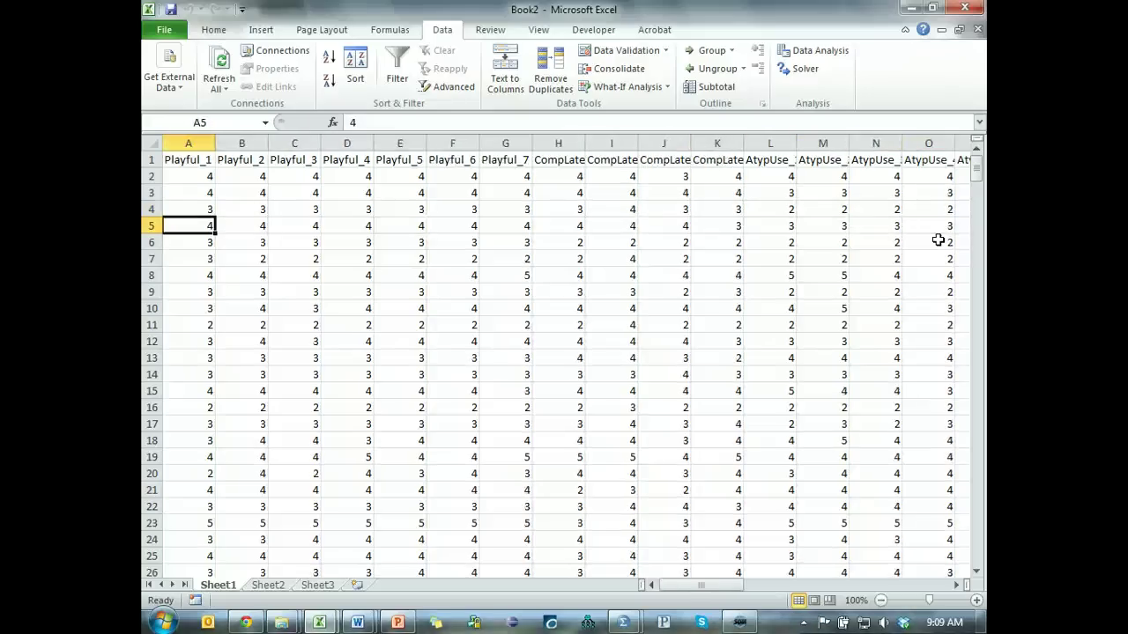
pyautogui.press('Right')
pyautogui.press('Right')
pyautogui.press('Right')
pyautogui.press('Right')
pyautogui.press('Right')
pyautogui.press('Right')
pyautogui.press('Right')
pyautogui.press('Right')
pyautogui.press('Right')
pyautogui.press('Right')
pyautogui.press('Right')
pyautogui.press('Right')
pyautogui.press('Right')
pyautogui.press('Right')
pyautogui.press('Right')
pyautogui.press('Right')
pyautogui.press('Right')
pyautogui.press('Right')
pyautogui.press('Right')
pyautogui.press('Right')
pyautogui.press('Right')
pyautogui.press('Right')
pyautogui.press('Right')
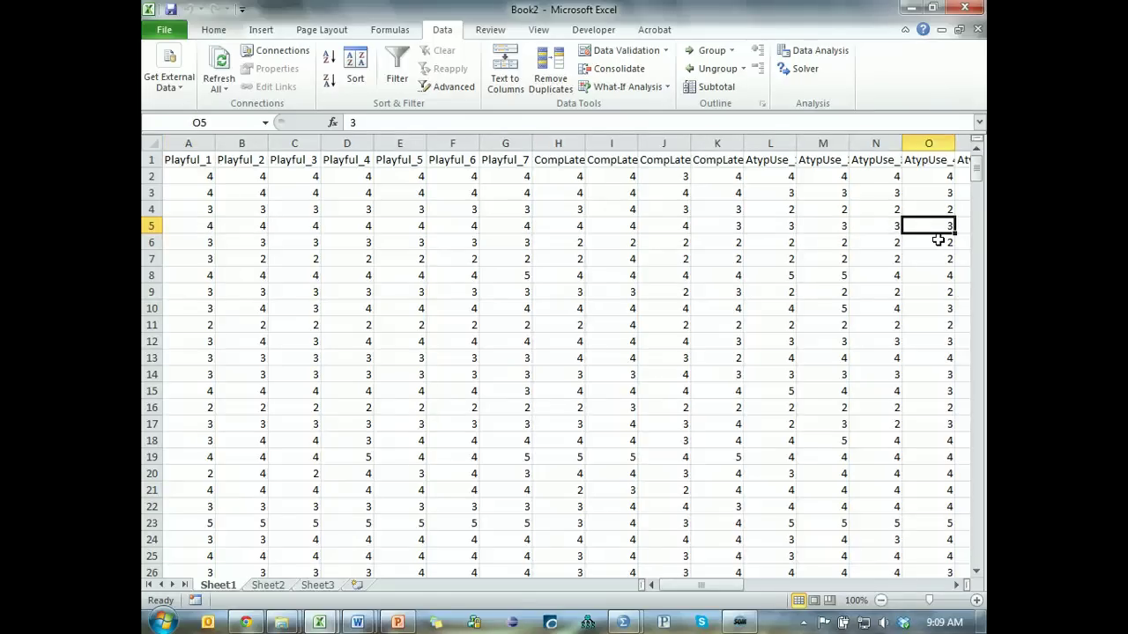
pyautogui.press('Right')
pyautogui.press('Right')
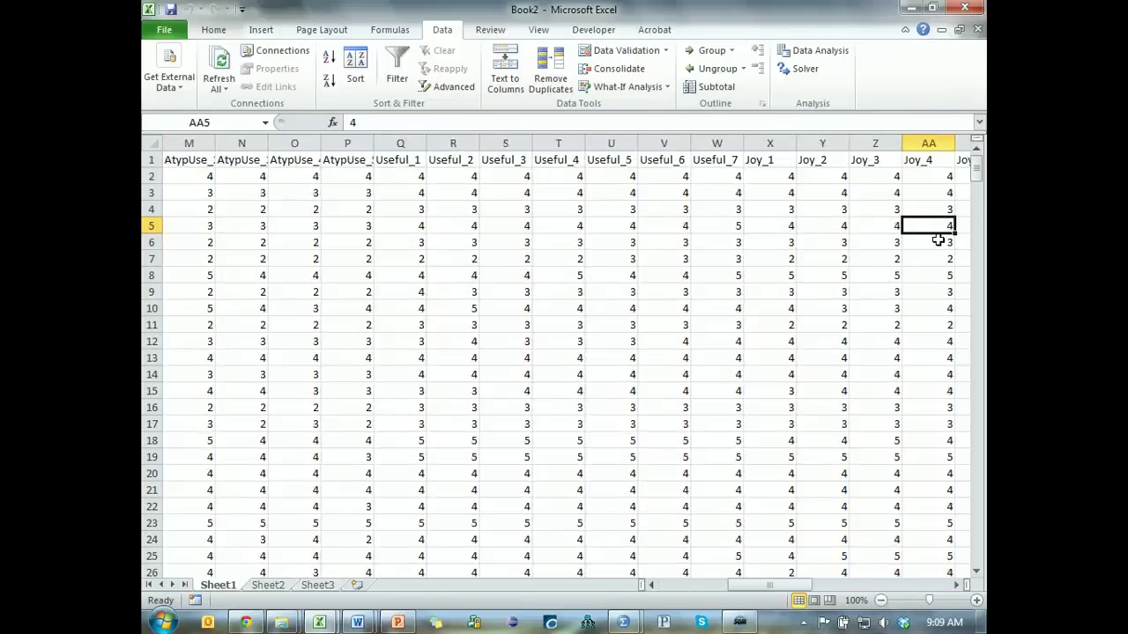
# Compare the Joy_4 to Joy_6 responses of the cases in rows 5 to 7 with those in the rows above, up to AC2
pyautogui.press('Down')
pyautogui.press('Down')
pyautogui.press('Up')
pyautogui.press('Right')
pyautogui.press('Down')
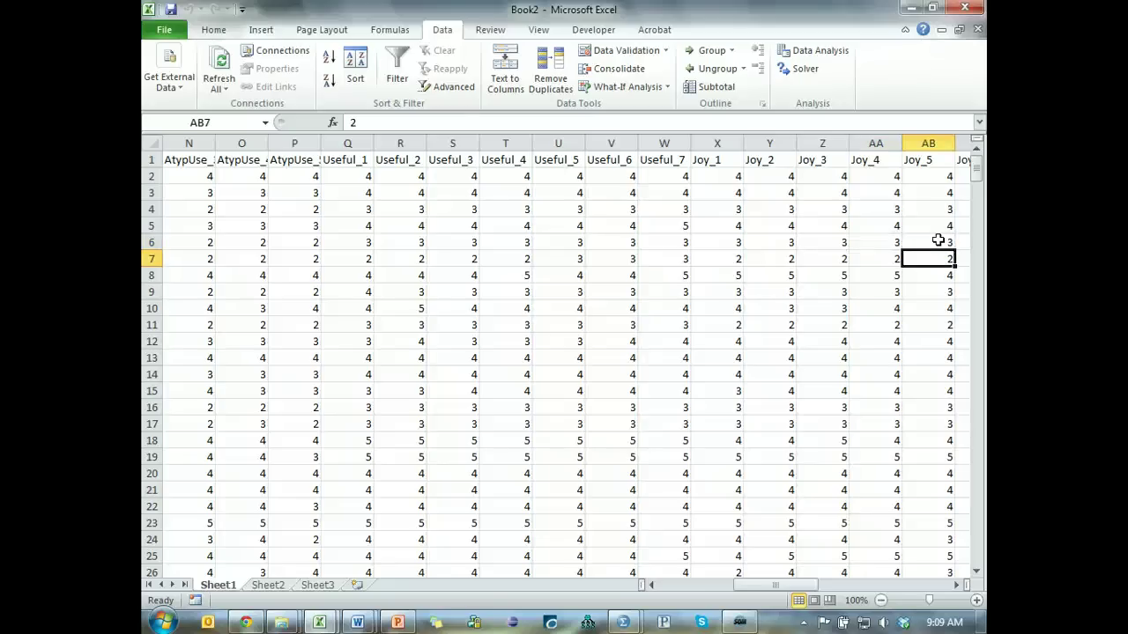
pyautogui.press('Up')
pyautogui.press('Up')
pyautogui.press('Up')
pyautogui.press('Right')
pyautogui.press('Right')
pyautogui.press('Right')
pyautogui.press('Right')
pyautogui.press('Right')
pyautogui.press('Right')
pyautogui.press('Right')
pyautogui.press('Right')
pyautogui.press('Right')
pyautogui.press('Right')
pyautogui.press('Right')
pyautogui.press('Right')
pyautogui.press('Right')
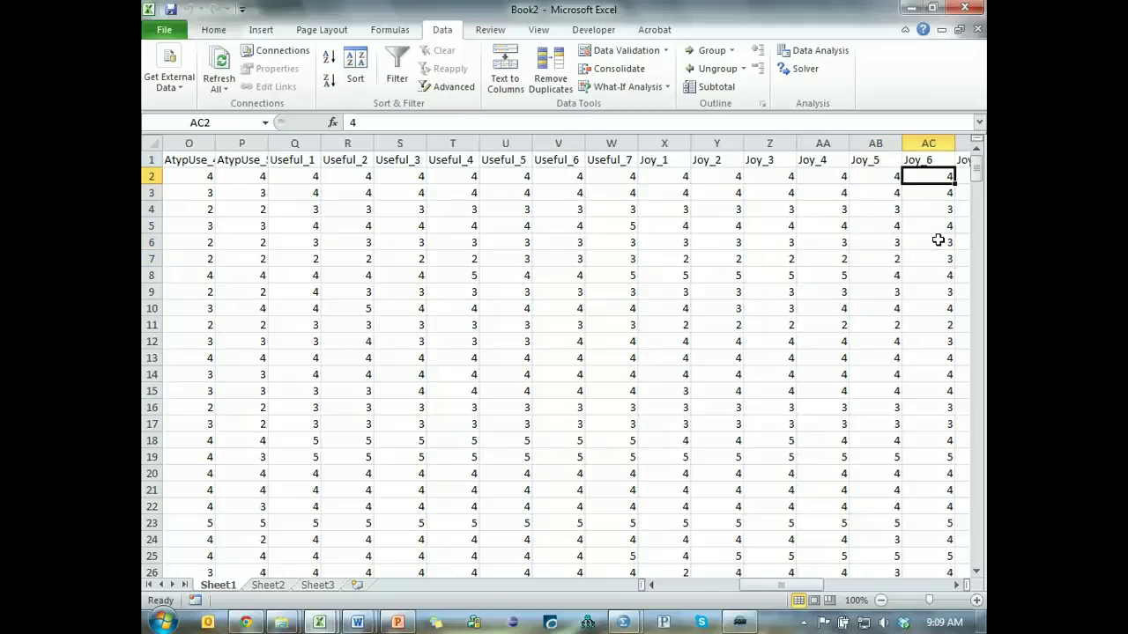
# Remove the case with the lowest stdev, ID 19 in row 2, by deleting its entire row
pyautogui.hotkey('ctrl', 'Right')
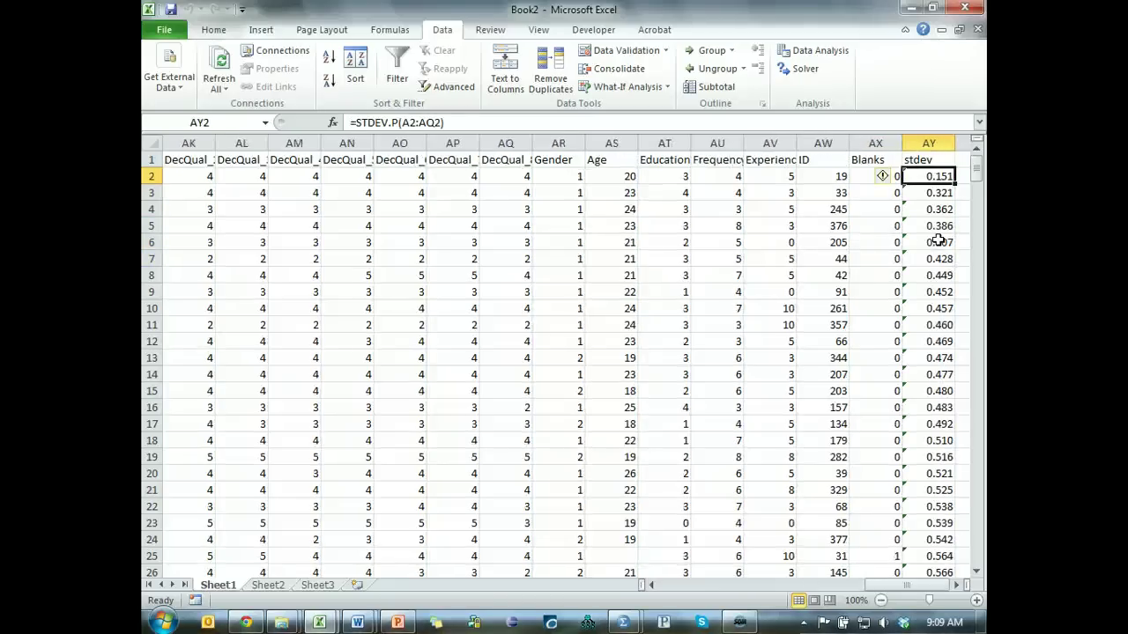
pyautogui.click(149, 176)
pyautogui.press('Delete')
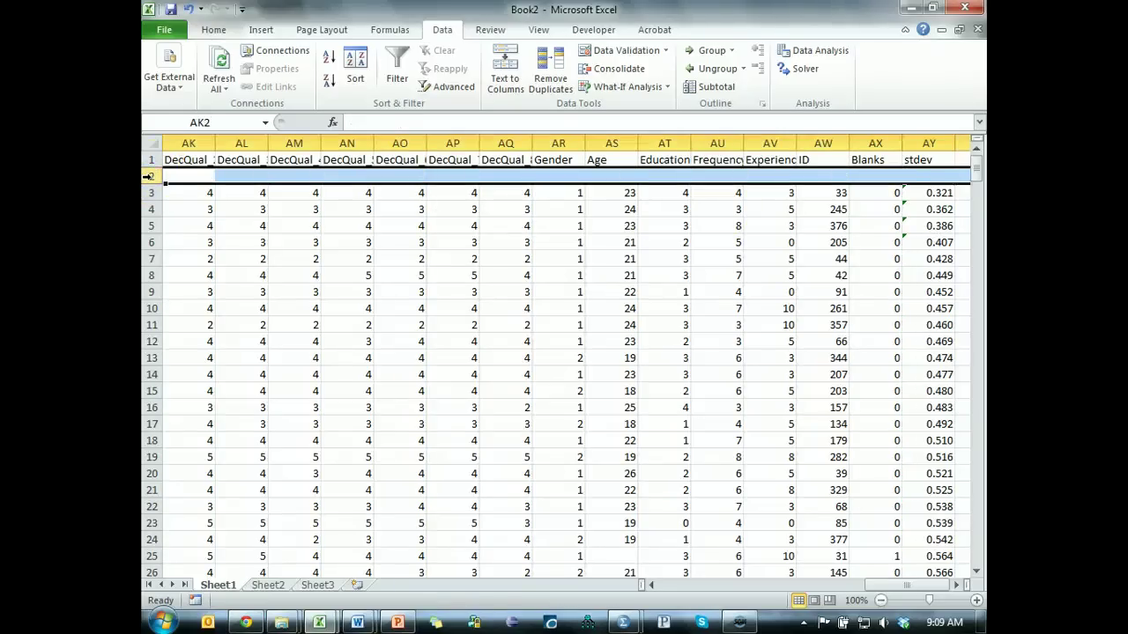
pyautogui.hotkey('ctrl', '-')
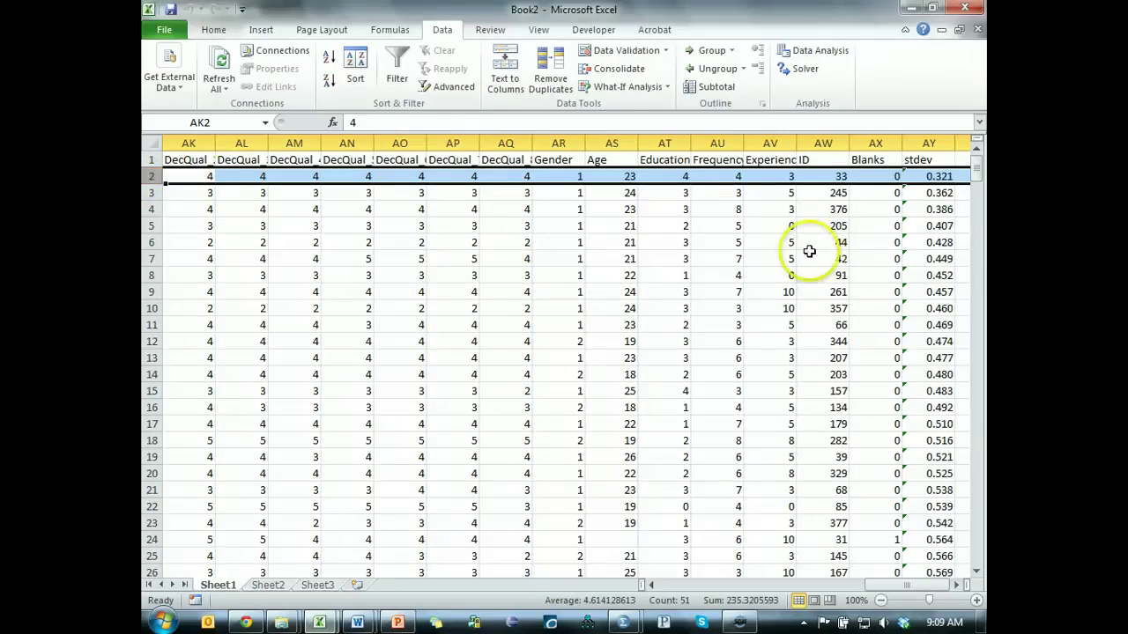
# Review the lowest remaining stdev values in AY2:AY8
pyautogui.click(941, 190)
pyautogui.moveTo(941, 181); pyautogui.dragTo(941, 275)
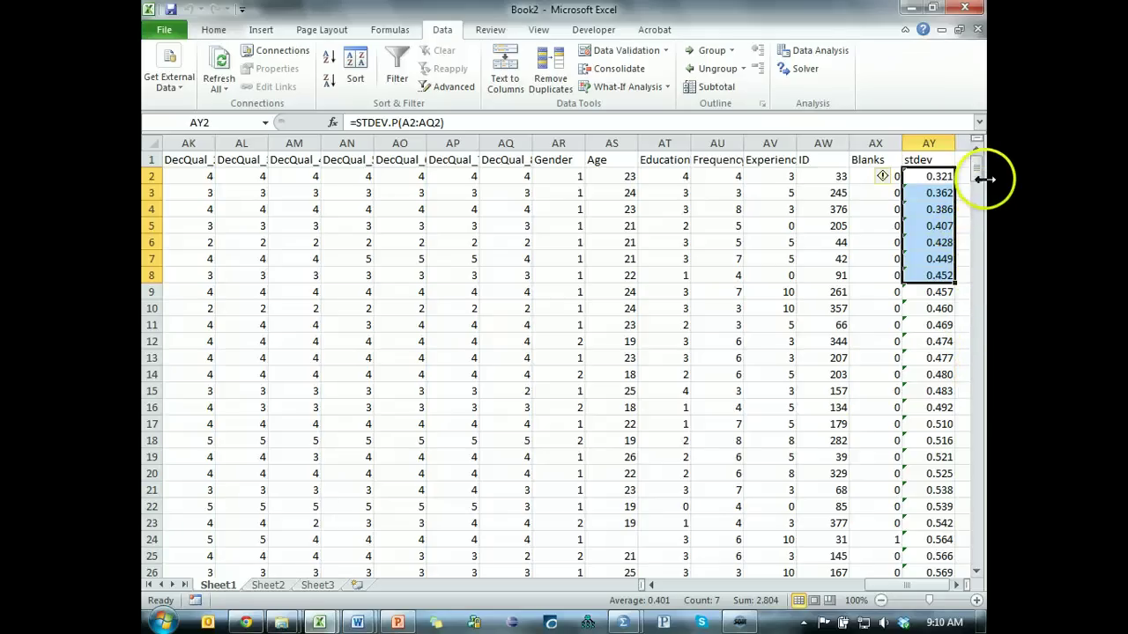
pyautogui.press('Left')
pyautogui.press('Left')
pyautogui.press('Left')
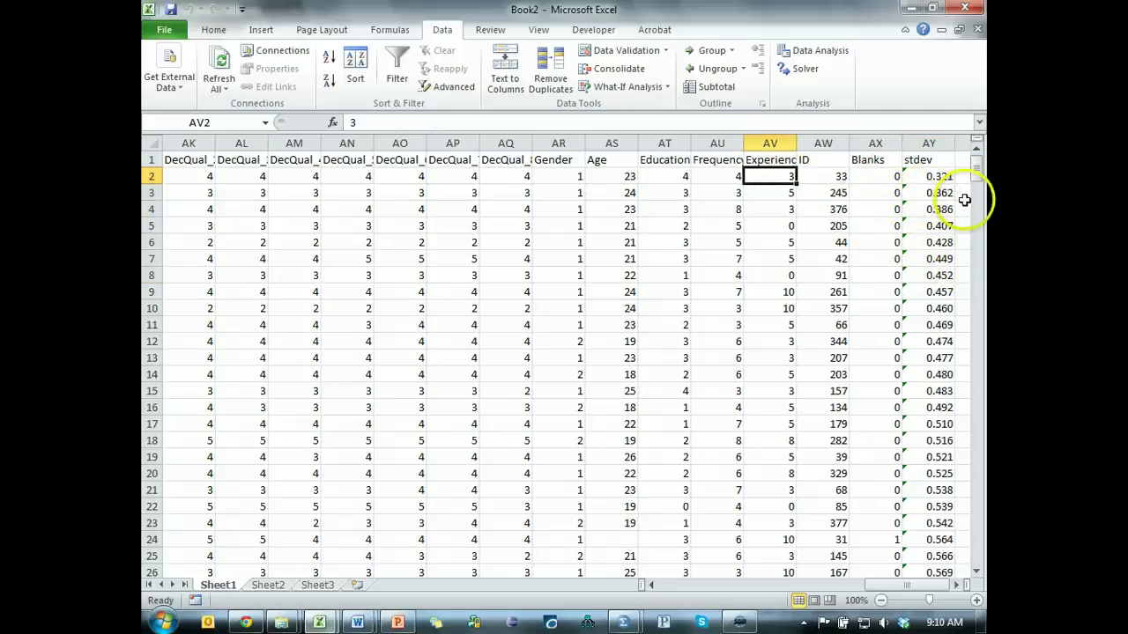
# Switch to the Statwiki Guidelines page in Chrome and review the Unengaged responses and Outliers items under Case Screening
pyautogui.hotkey('alt', 'Tab')
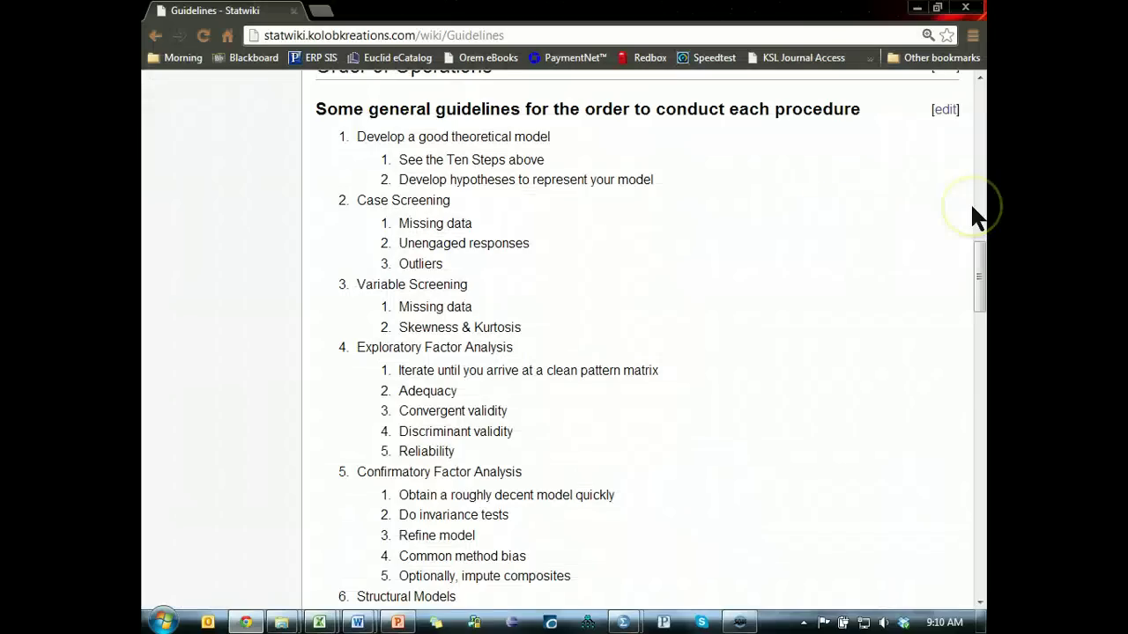
pyautogui.moveTo(562, 244); pyautogui.dragTo(399, 244)
pyautogui.click(421, 263)
pyautogui.click(588, 283)
# Switch back to Excel, clear the Blanks and stdev columns, and sort the cases by ID in ascending order
pyautogui.hotkey('alt', 'Tab')
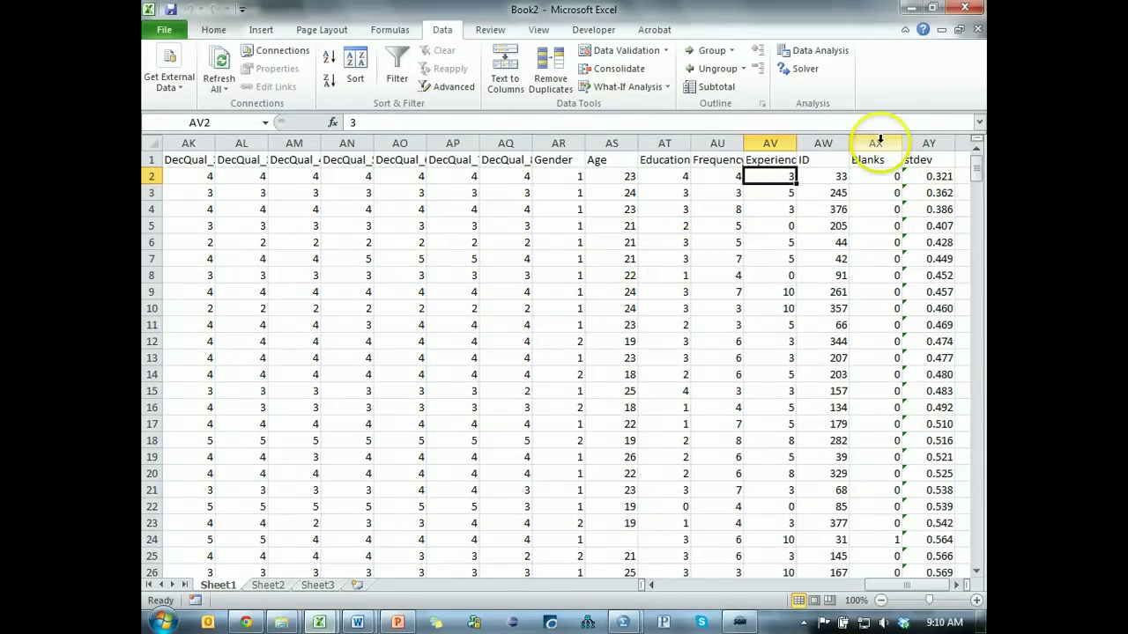
pyautogui.moveTo(879, 139); pyautogui.dragTo(928, 143)
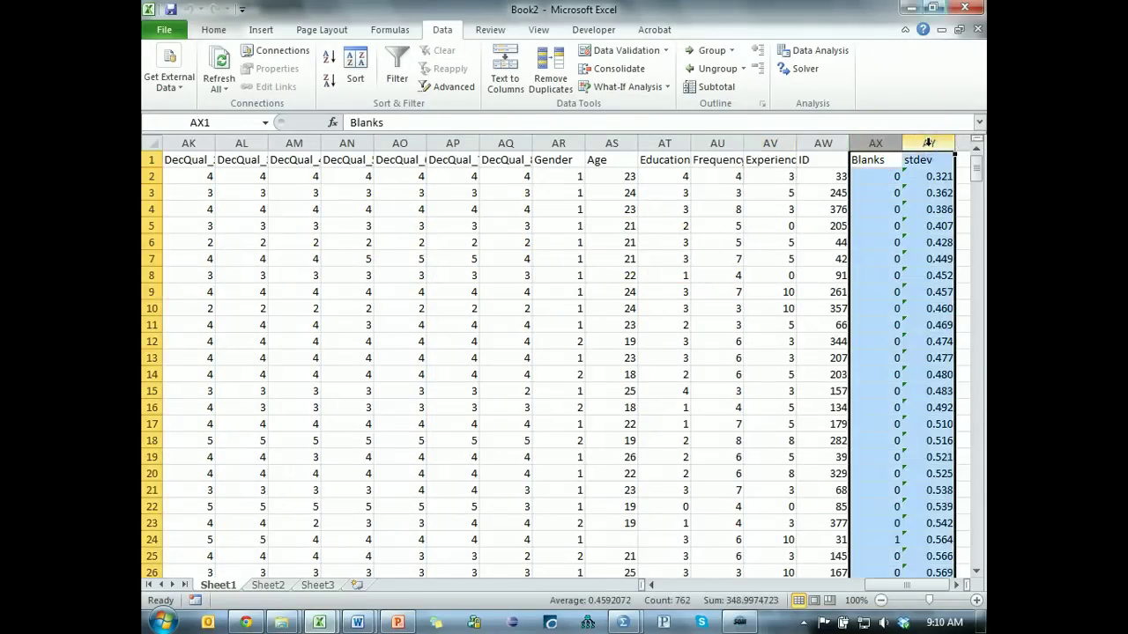
pyautogui.press('Delete')
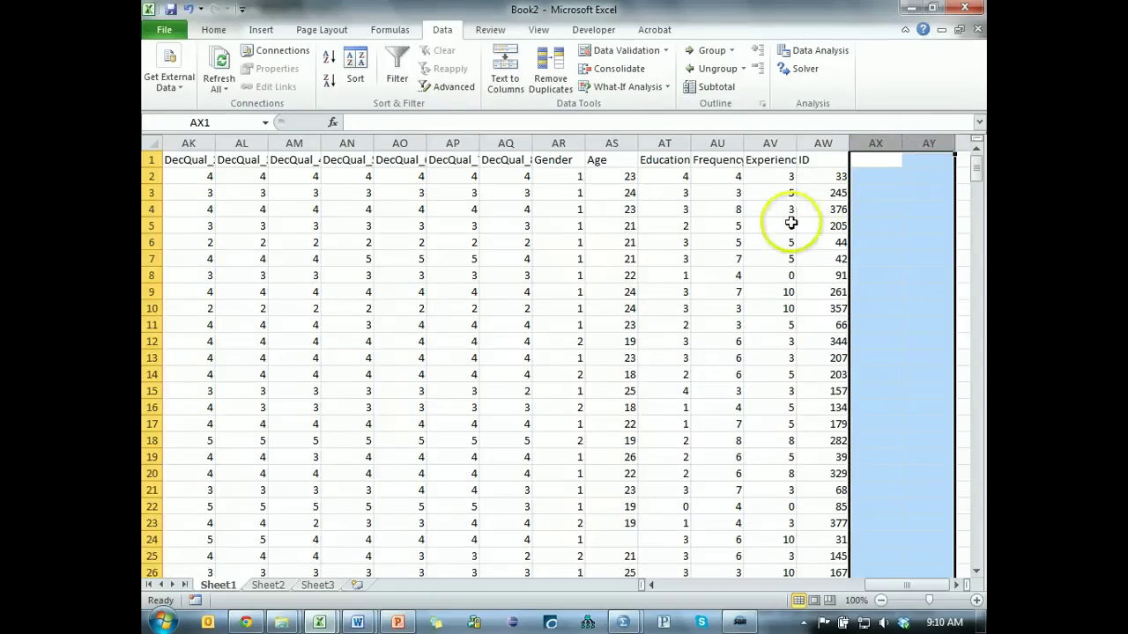
pyautogui.click(823, 209)
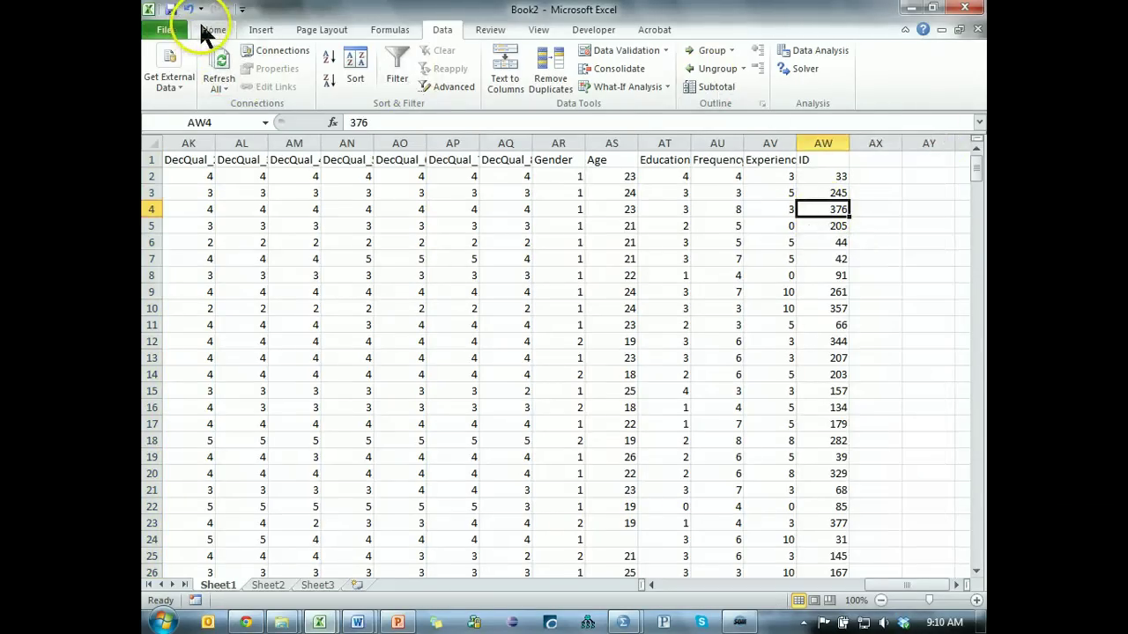
pyautogui.click(331, 60)
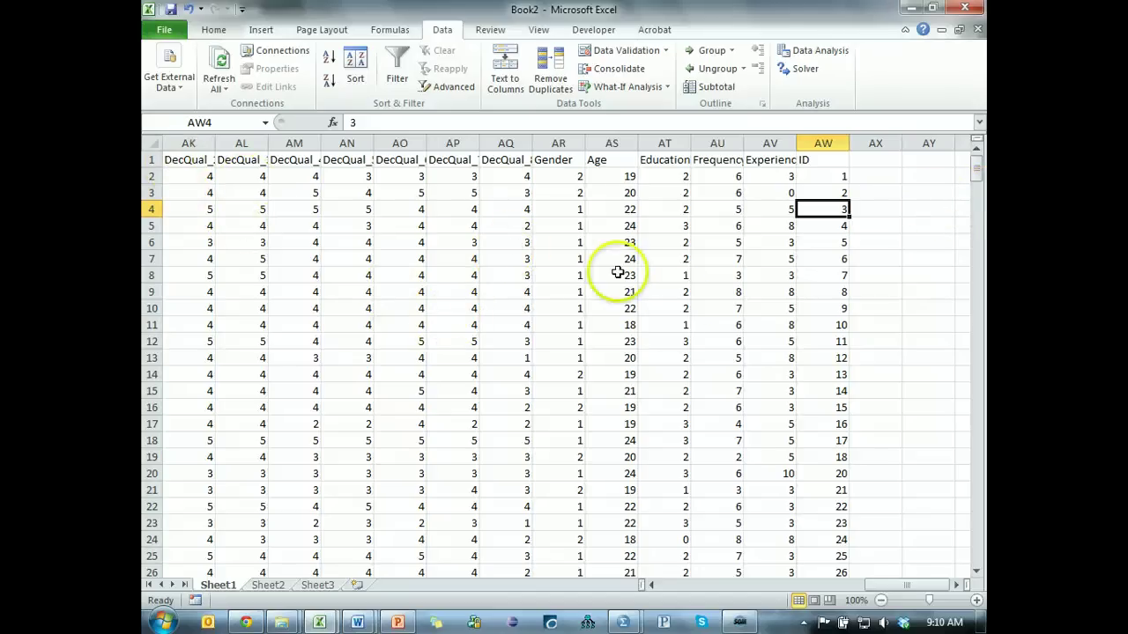
# Check how far the dataset extends by examining its last case row, and return to the header row
pyautogui.scroll(-20, 256, 415)
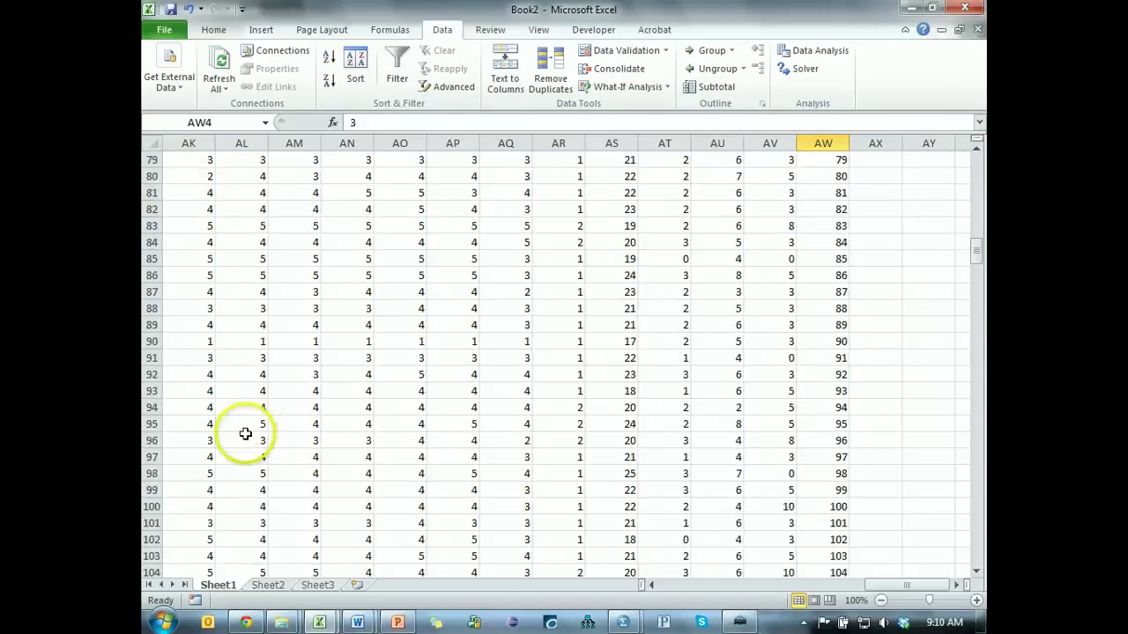
pyautogui.click(226, 411)
pyautogui.hotkey('ctrl', 'Down')
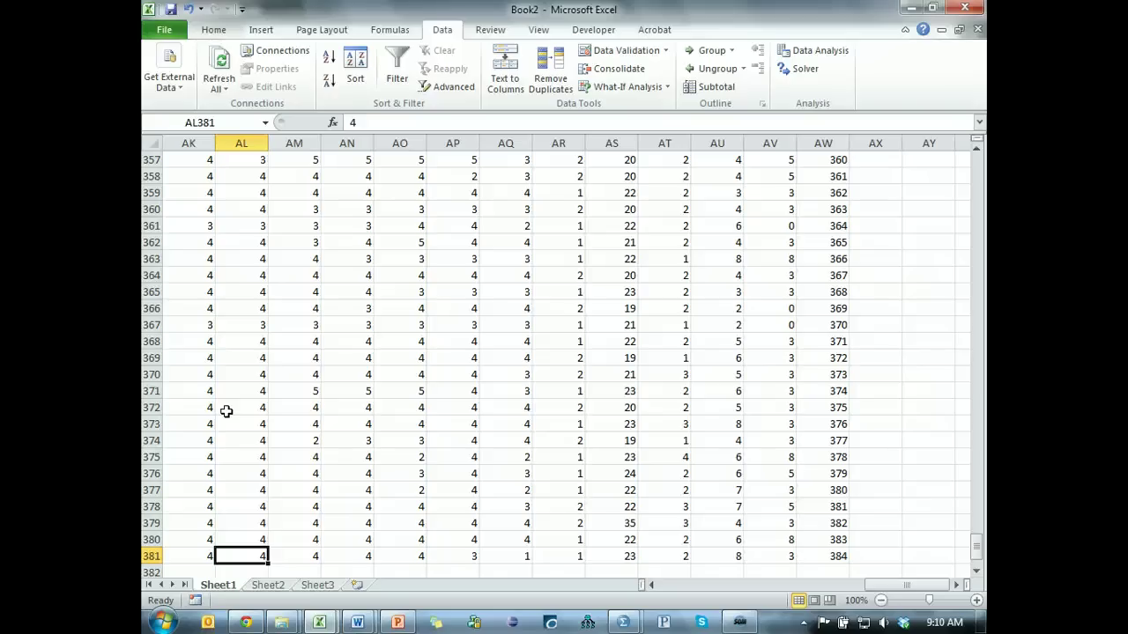
pyautogui.click(151, 556)
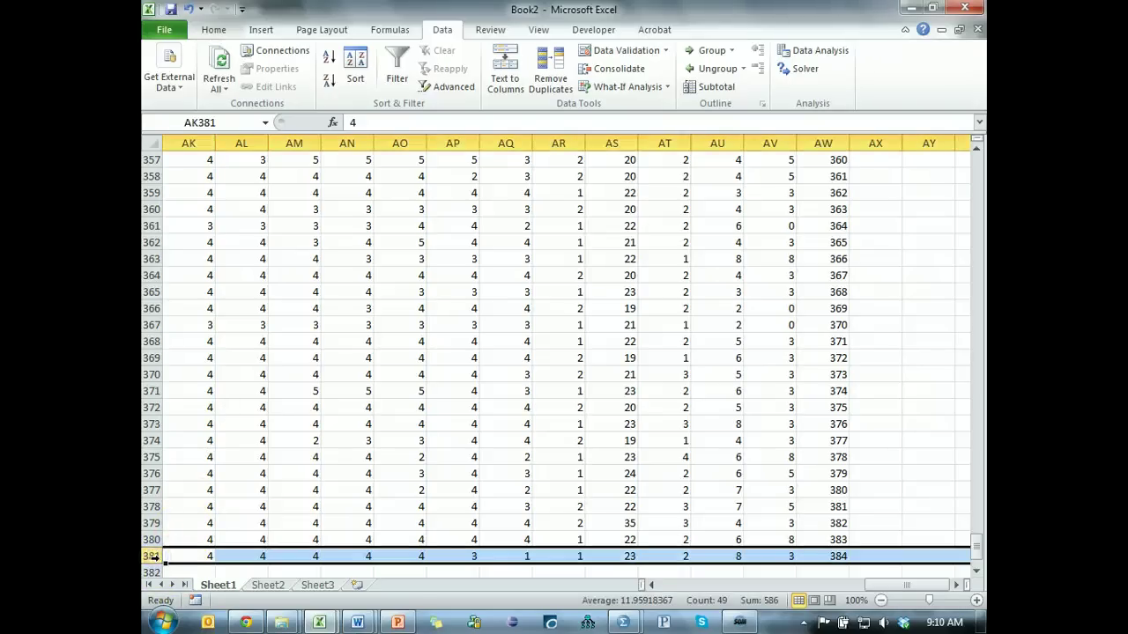
pyautogui.click(211, 488)
pyautogui.hotkey('ctrl', 'Up')
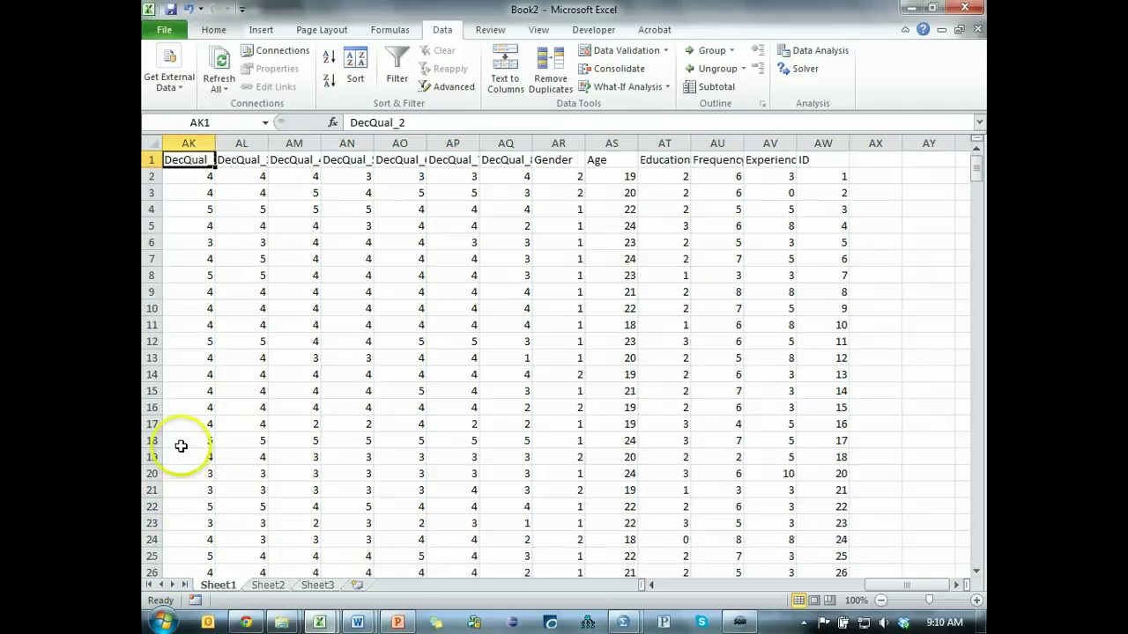
pyautogui.hotkey('ctrl', 'a')
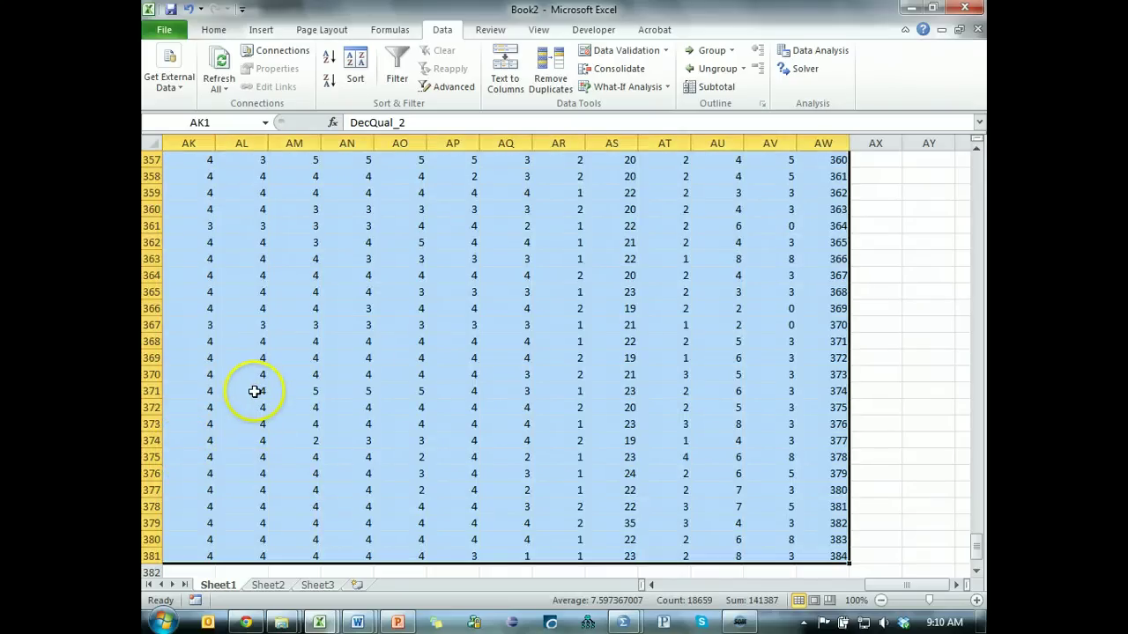
pyautogui.hotkey('shift', 'Down')
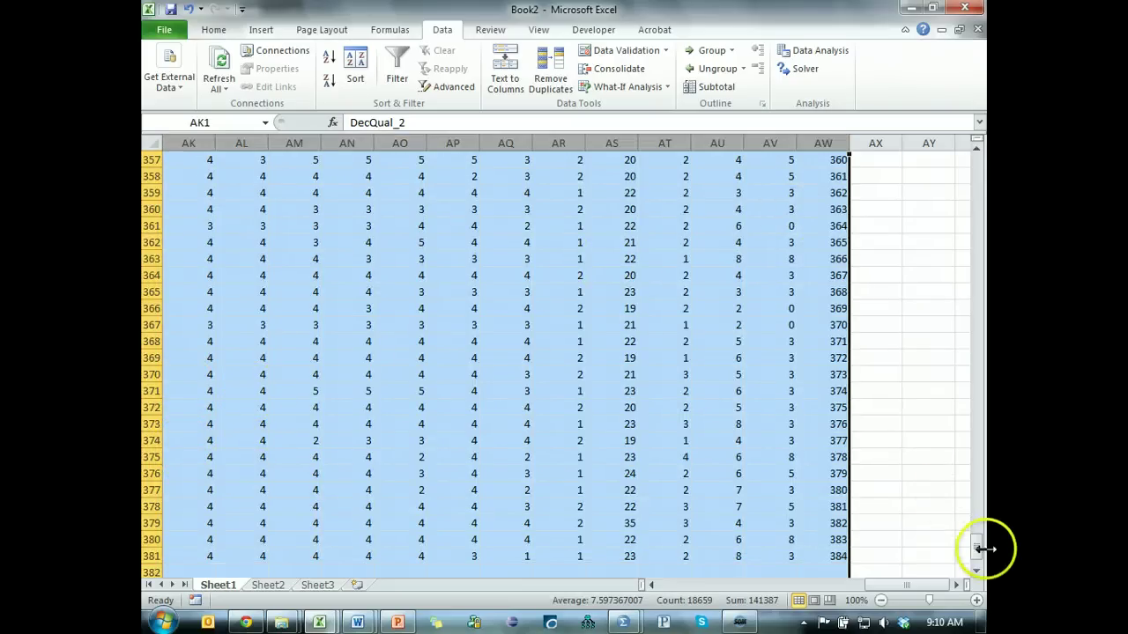
pyautogui.moveTo(978, 548); pyautogui.dragTo(987, 130)
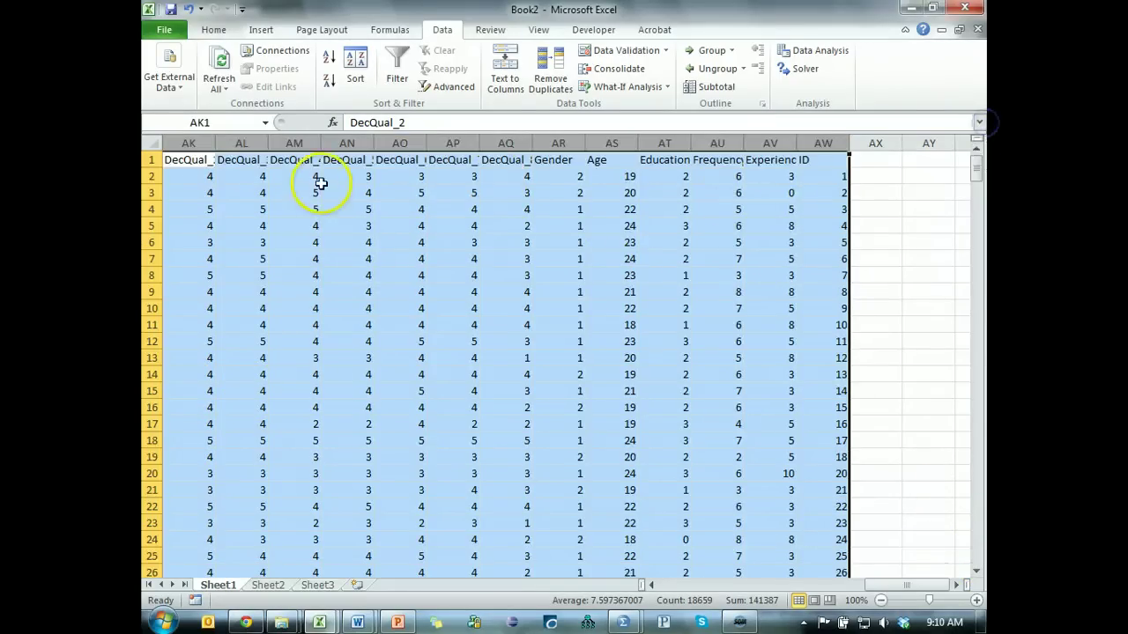
pyautogui.click(809, 173)
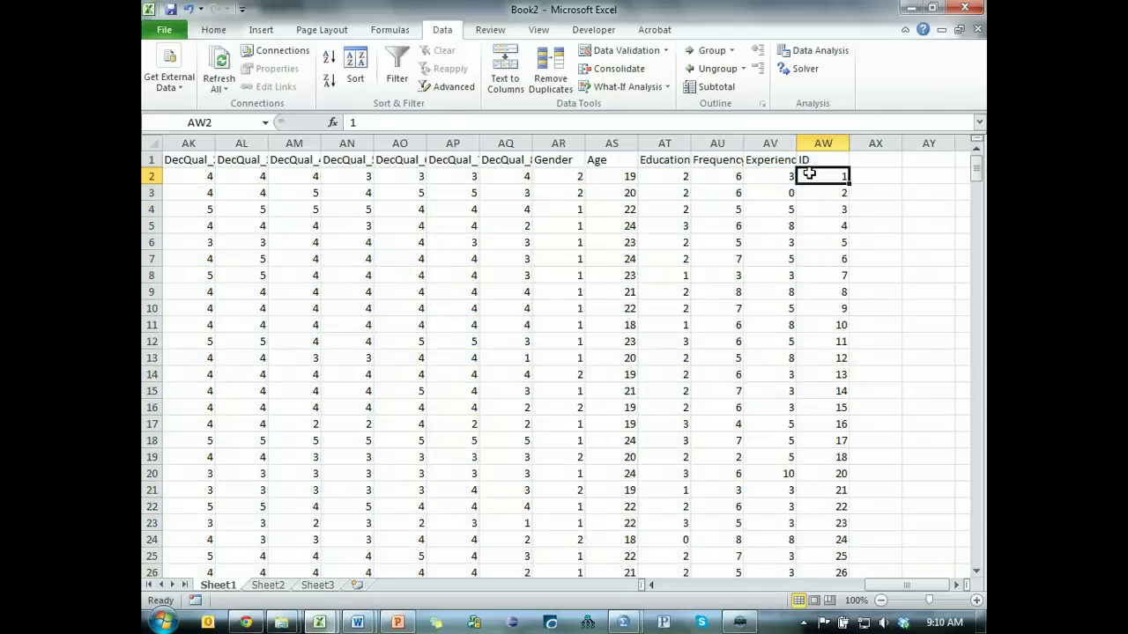
# Copy all case data in A2:AW381, leaving out the header row and the empty rows and columns
pyautogui.press('Home')
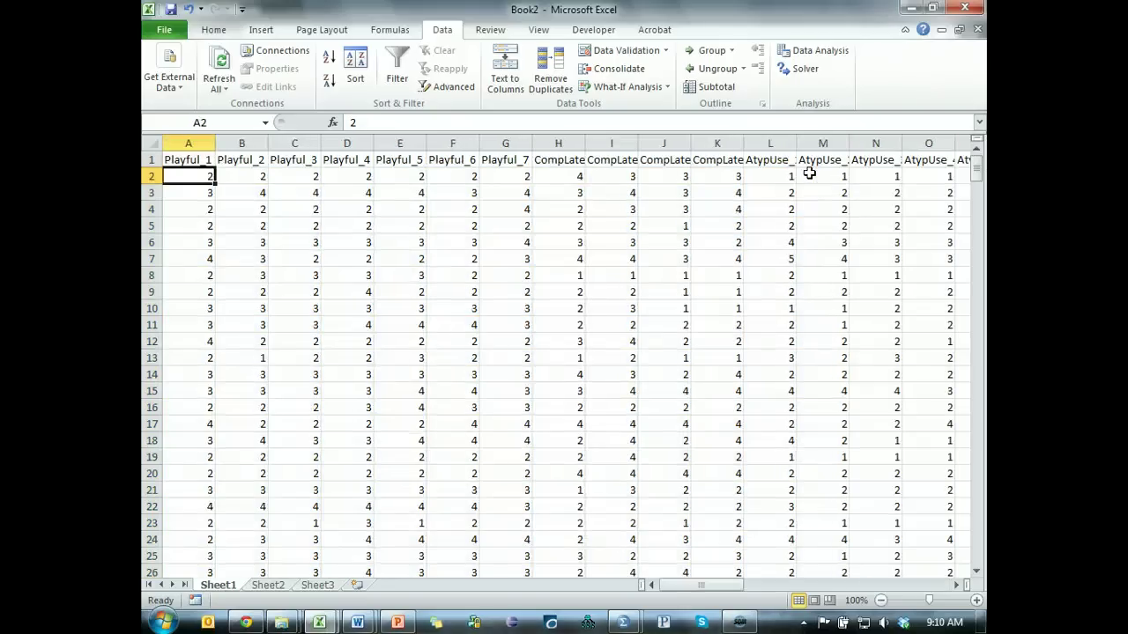
pyautogui.hotkey('ctrl', 'shift', 'End')
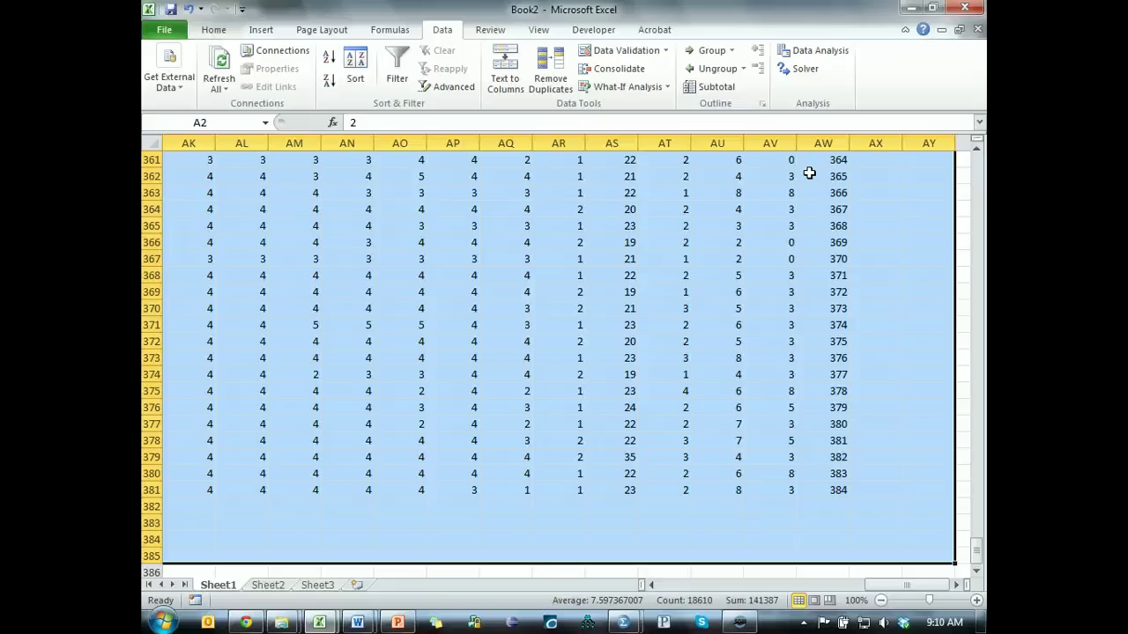
pyautogui.hotkey('shift', 'Up')
pyautogui.hotkey('shift', 'Up')
pyautogui.hotkey('shift', 'Up')
pyautogui.hotkey('shift', 'Up')
pyautogui.hotkey('shift', 'Left')
pyautogui.hotkey('shift', 'Left')
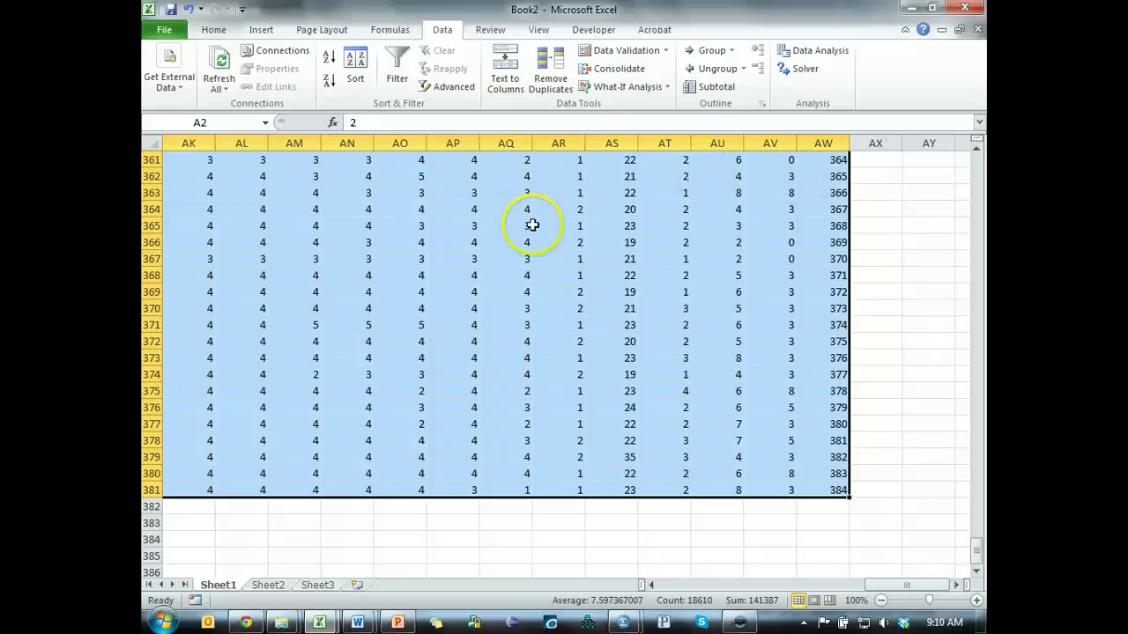
pyautogui.hotkey('ctrl', 'c')
# Switch to SPSS and show the case data of YouTube SEM Series.sav in Data View
pyautogui.hotkey('alt', 'Tab')
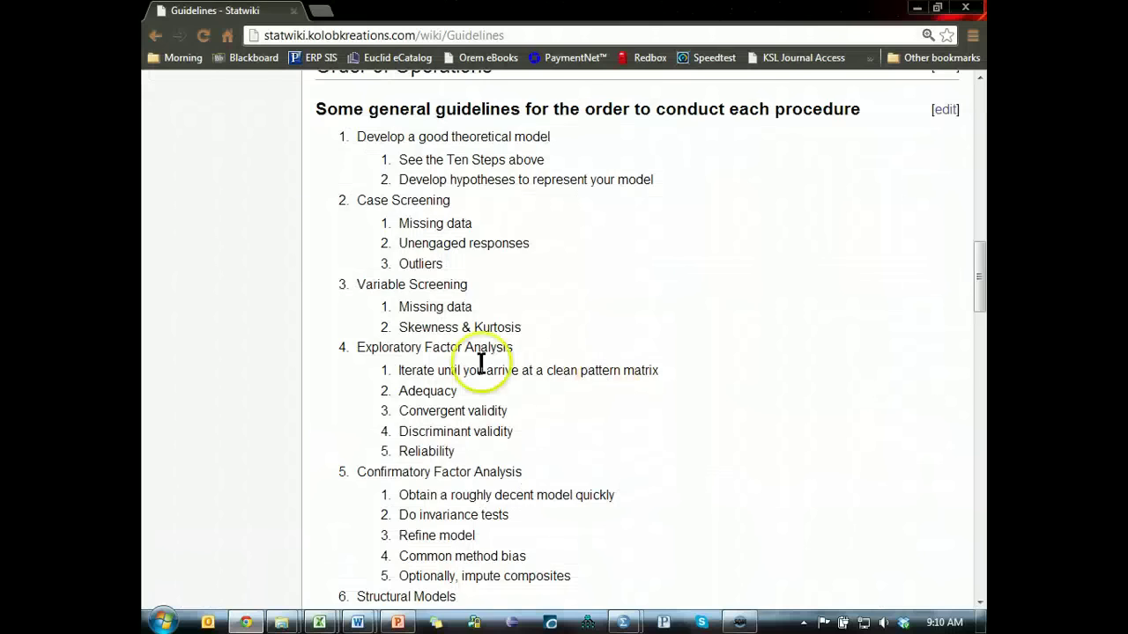
pyautogui.hotkey('alt', 'Tab')
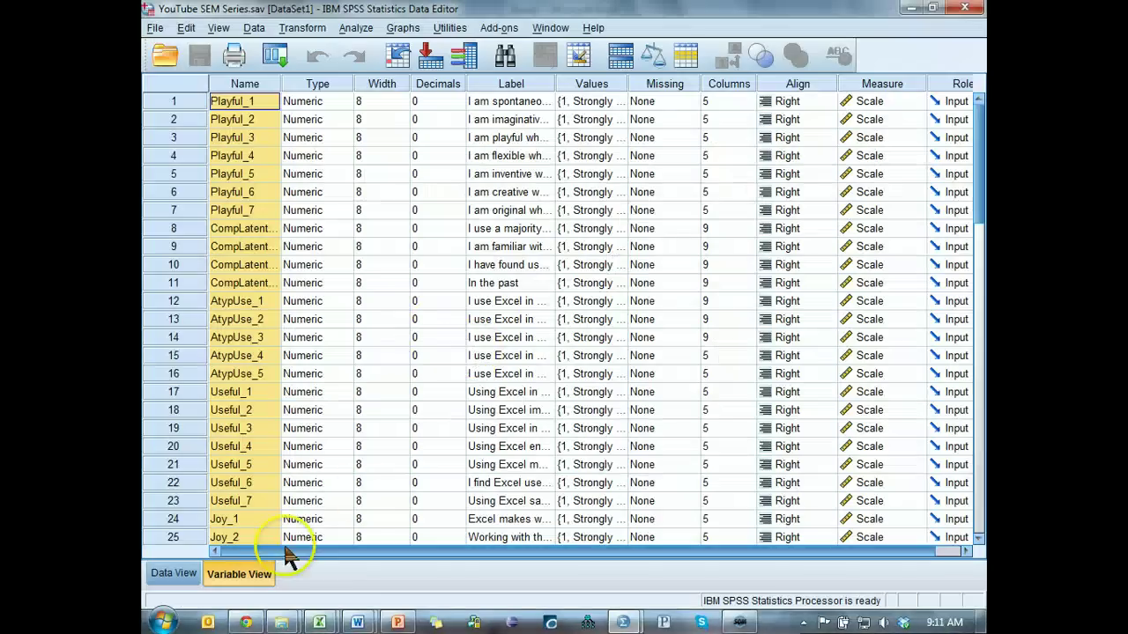
pyautogui.click(174, 573)
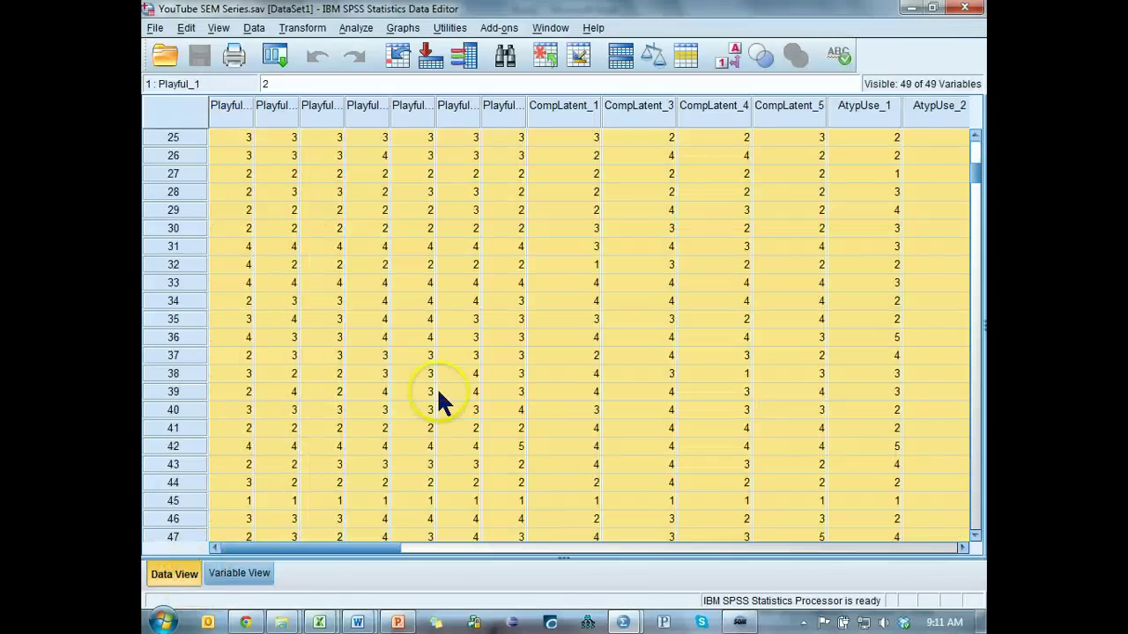
# Paste the copied cases over the existing data, starting at Playful_1 of case 1, and check the first cases
pyautogui.hotkey('ctrl', 'v')
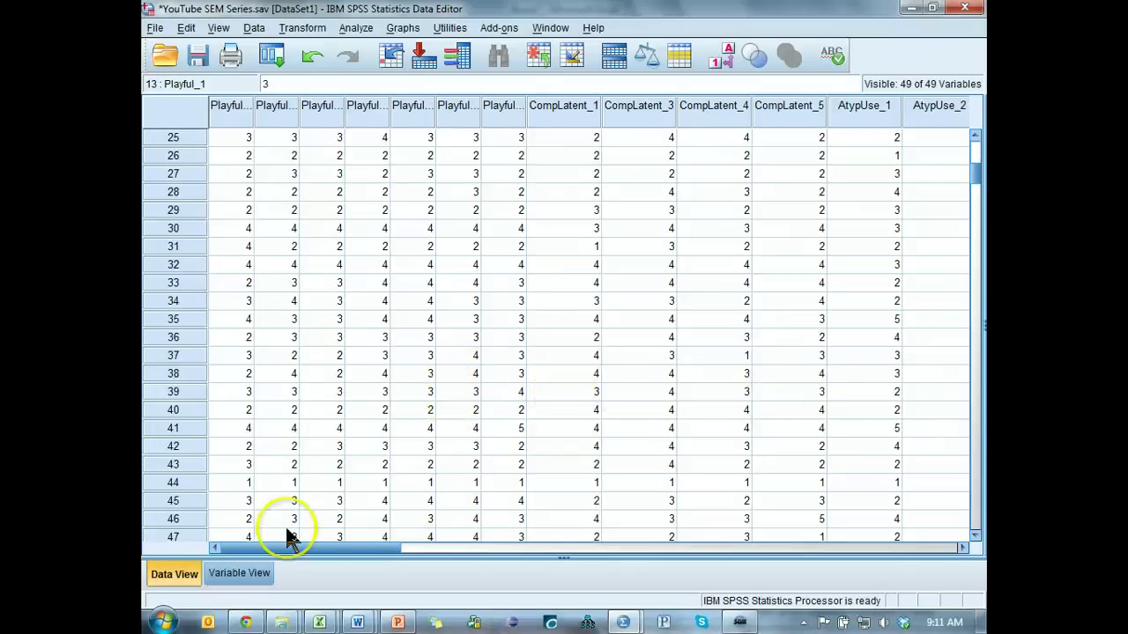
pyautogui.moveTo(977, 185); pyautogui.dragTo(976, 132)
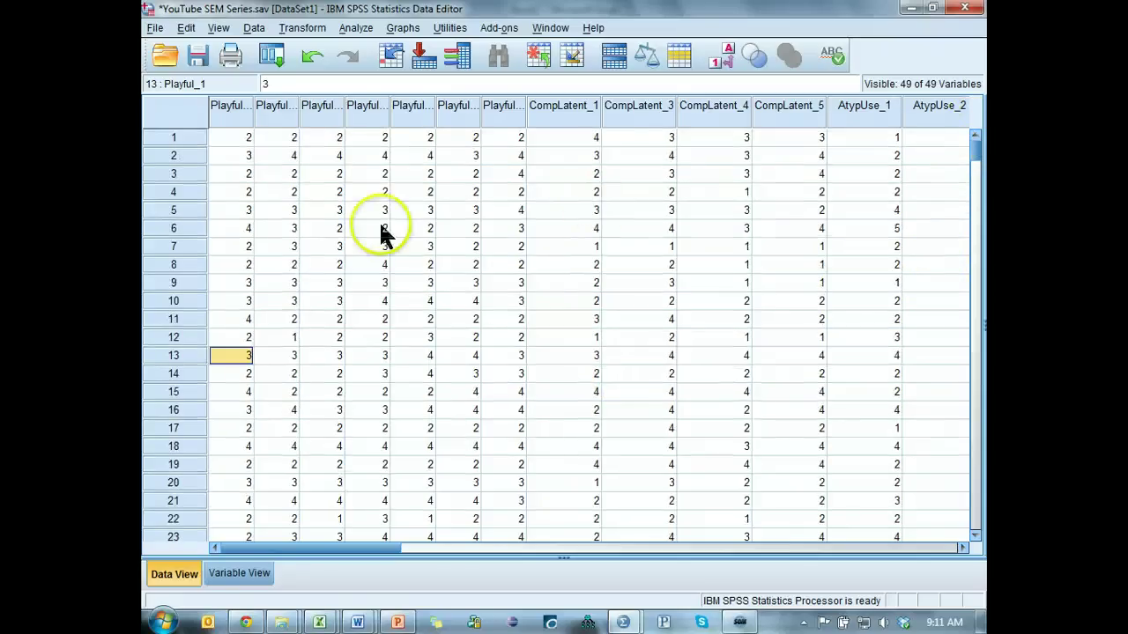
# Delete all cases from the SPSS dataset while keeping its variables
pyautogui.click(234, 137)
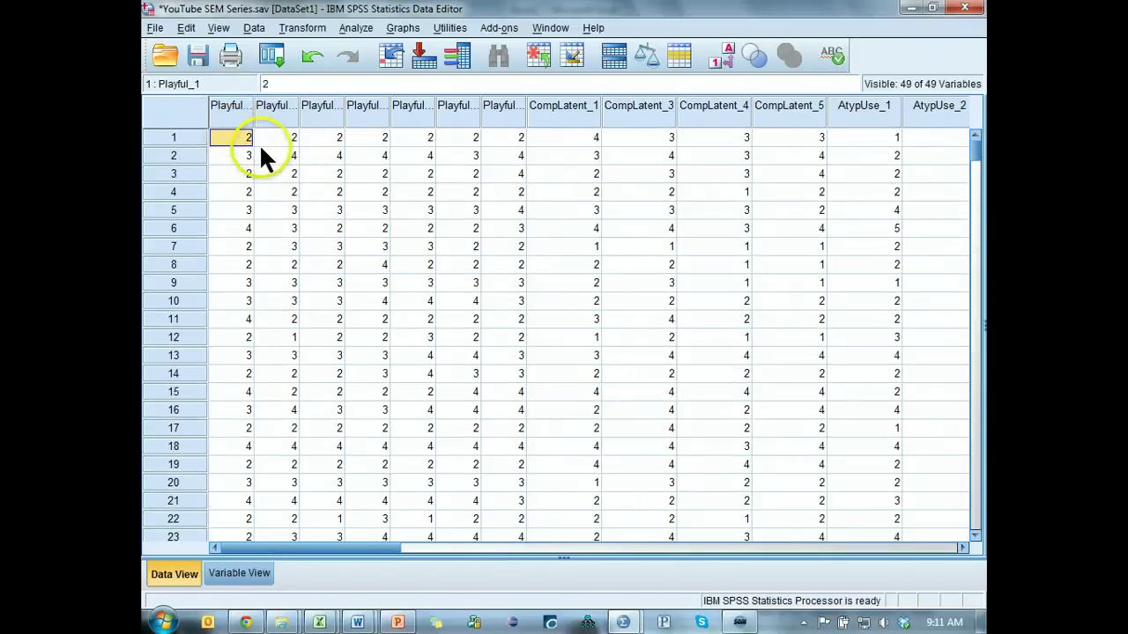
pyautogui.hotkey('ctrl', 'a')
pyautogui.press('Delete')
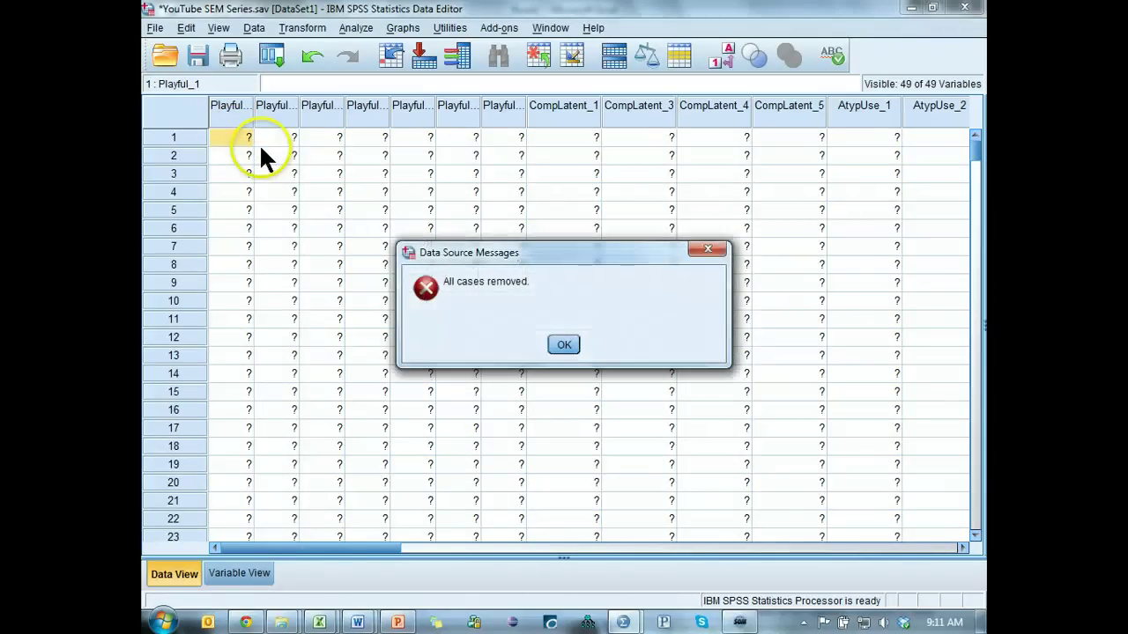
pyautogui.click(563, 345)
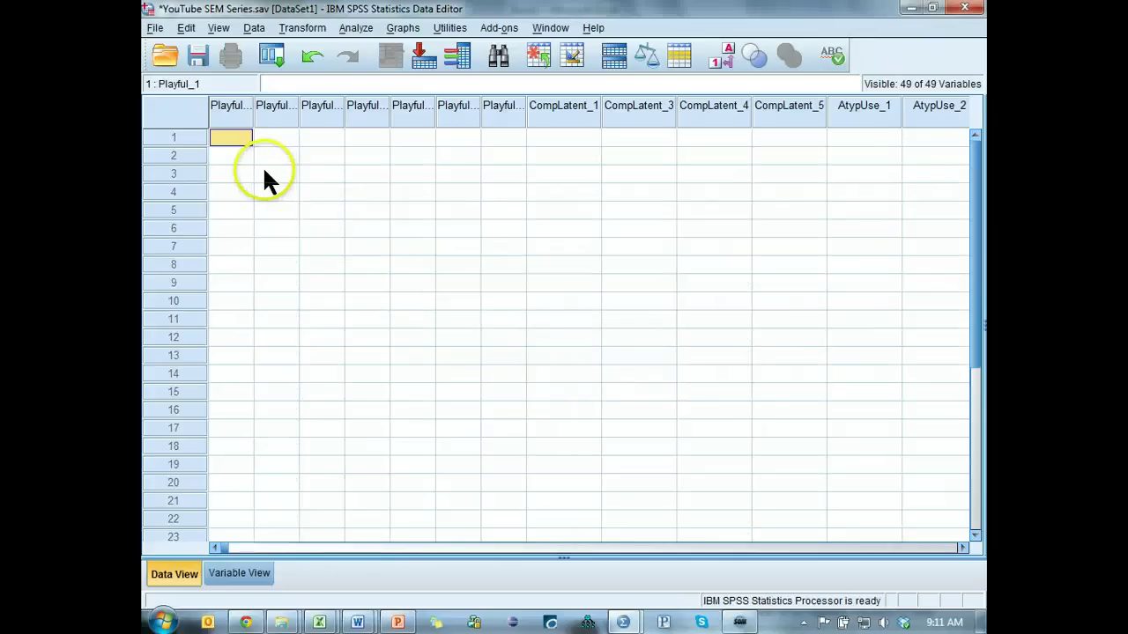
# Restore the screened cases in the emptied dataset and check them through the last case and the ID variable
pyautogui.hotkey('ctrl', 'z')
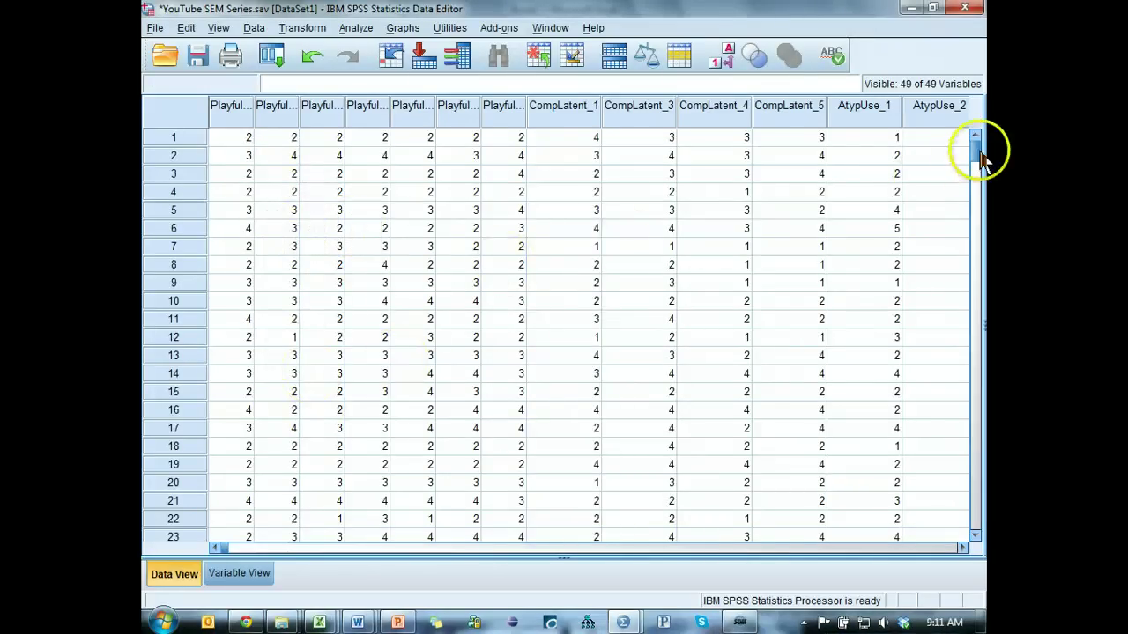
pyautogui.moveTo(975, 151); pyautogui.dragTo(987, 496)
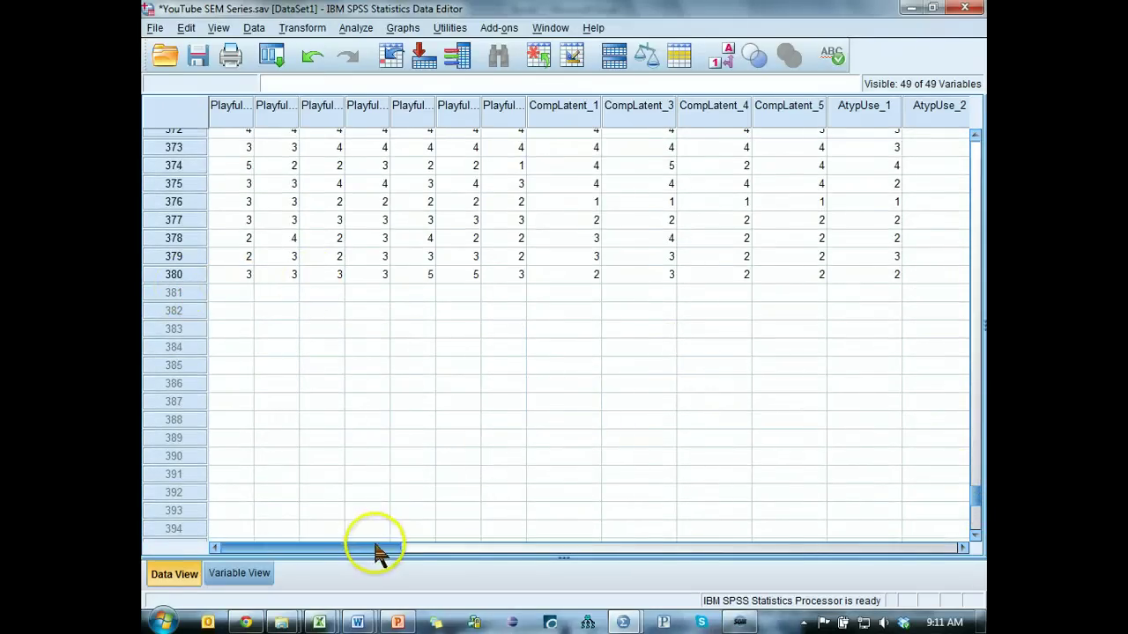
pyautogui.moveTo(375, 548); pyautogui.dragTo(838, 486)
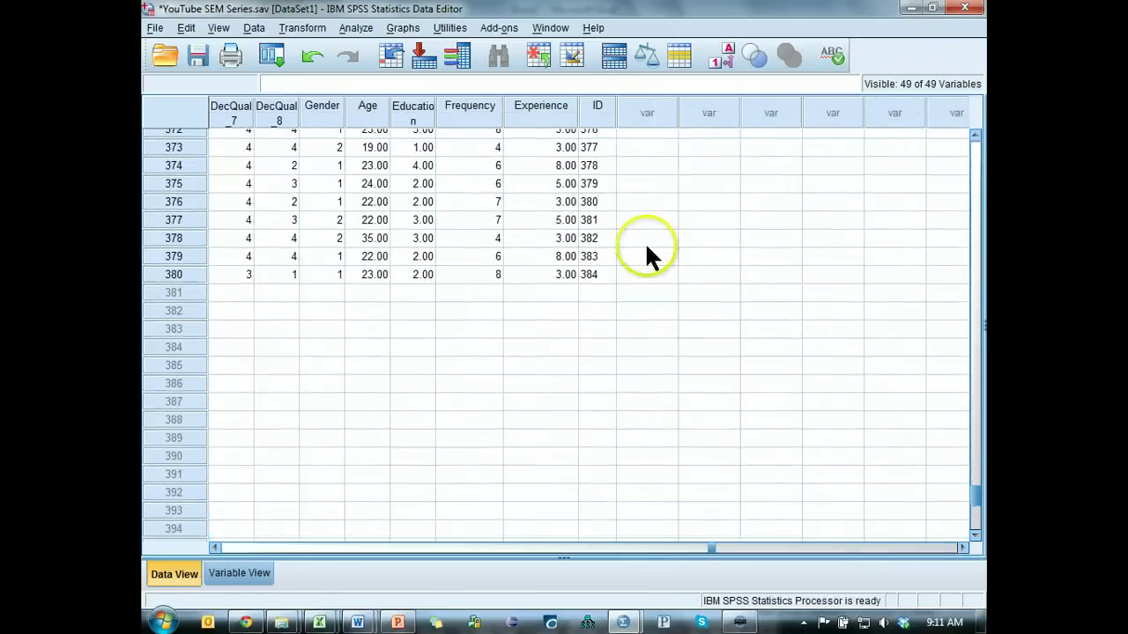
pyautogui.scroll(4, 646, 246)
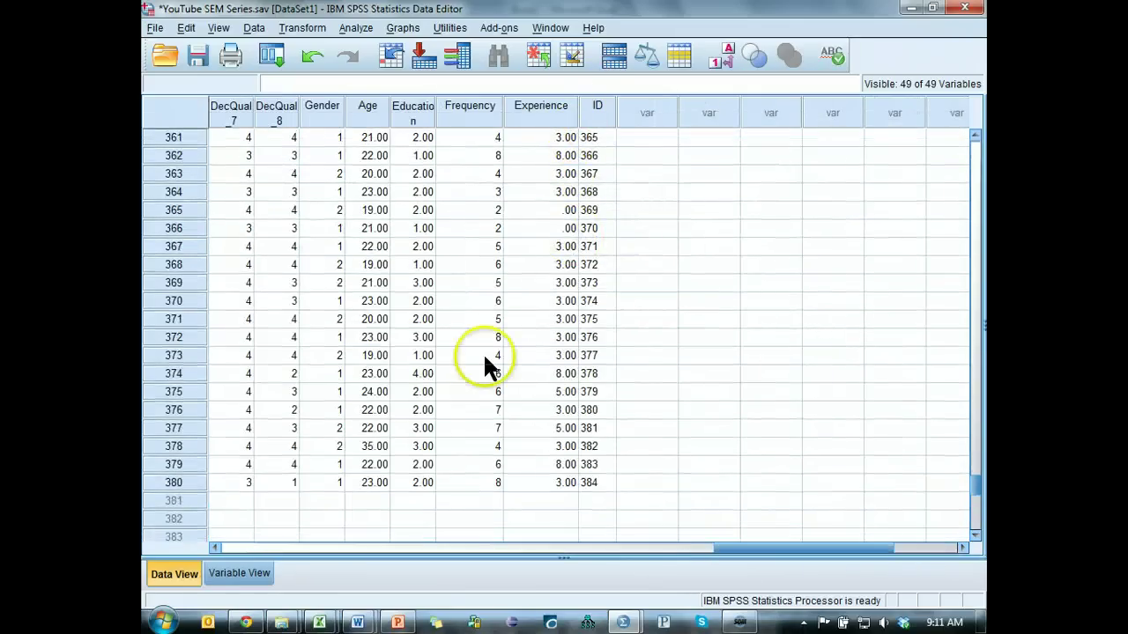
pyautogui.scroll(20, 304, 344)
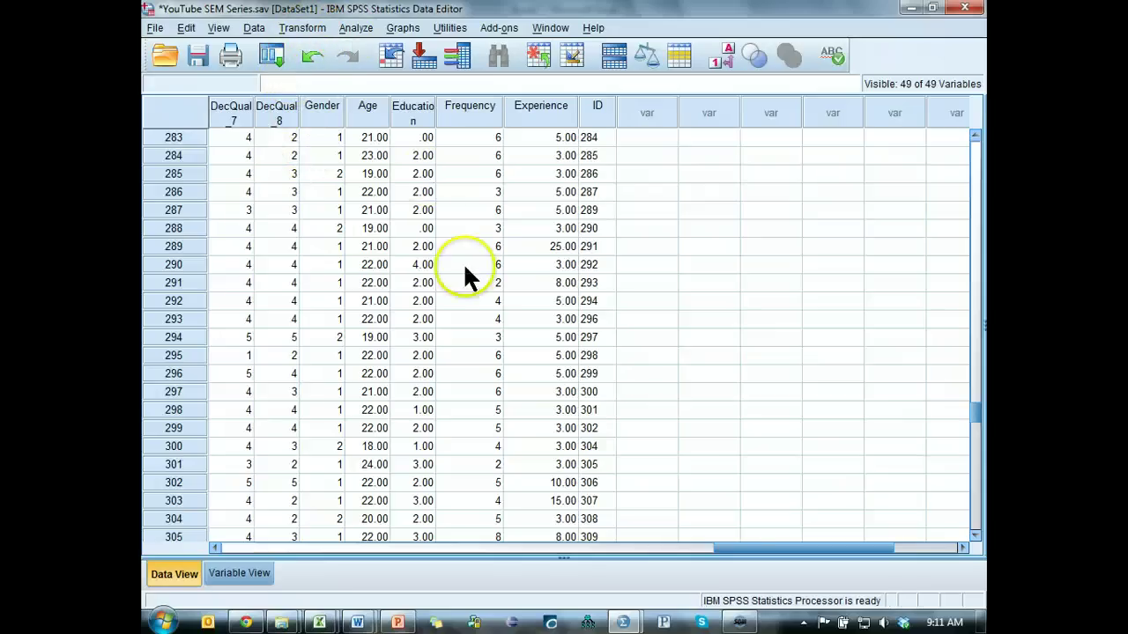
pyautogui.moveTo(760, 548); pyautogui.dragTo(243, 546)
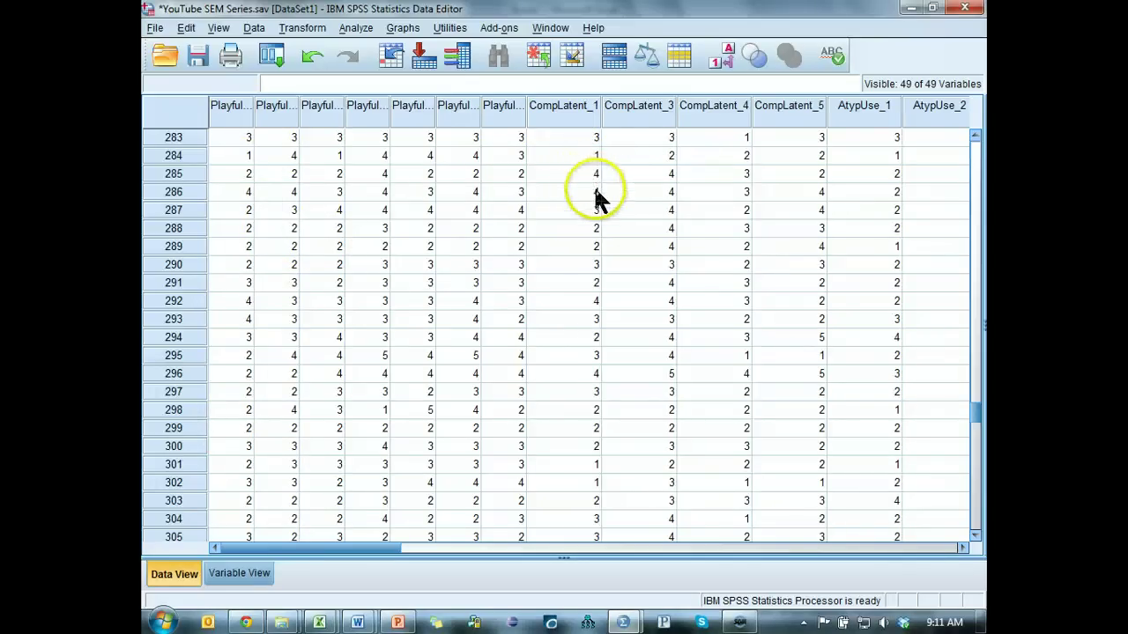
pyautogui.scroll(20, 574, 286)
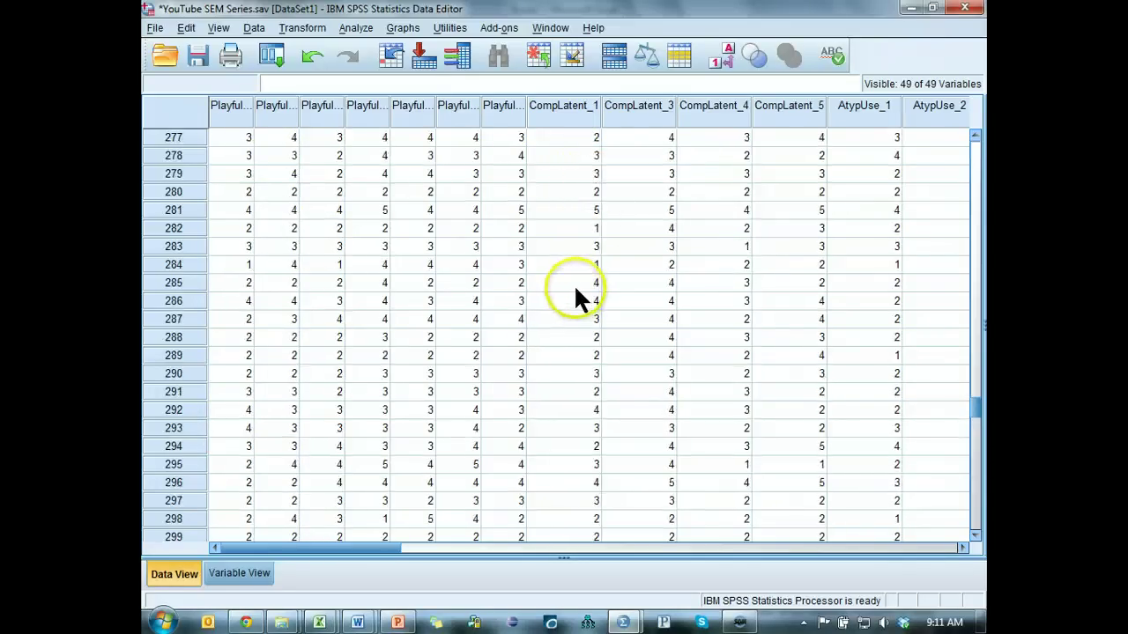
pyautogui.moveTo(976, 342); pyautogui.dragTo(983, 144)
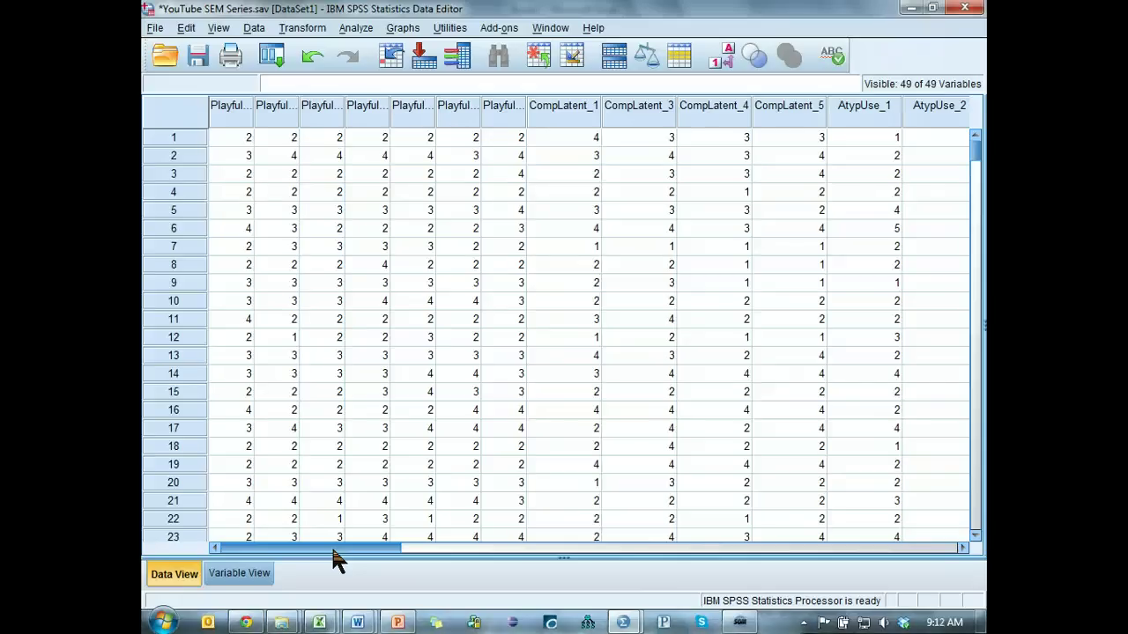
# Review the Age, Education, Frequency and Experience variables for the first cases as candidates for outlier screening
pyautogui.click(375, 533)
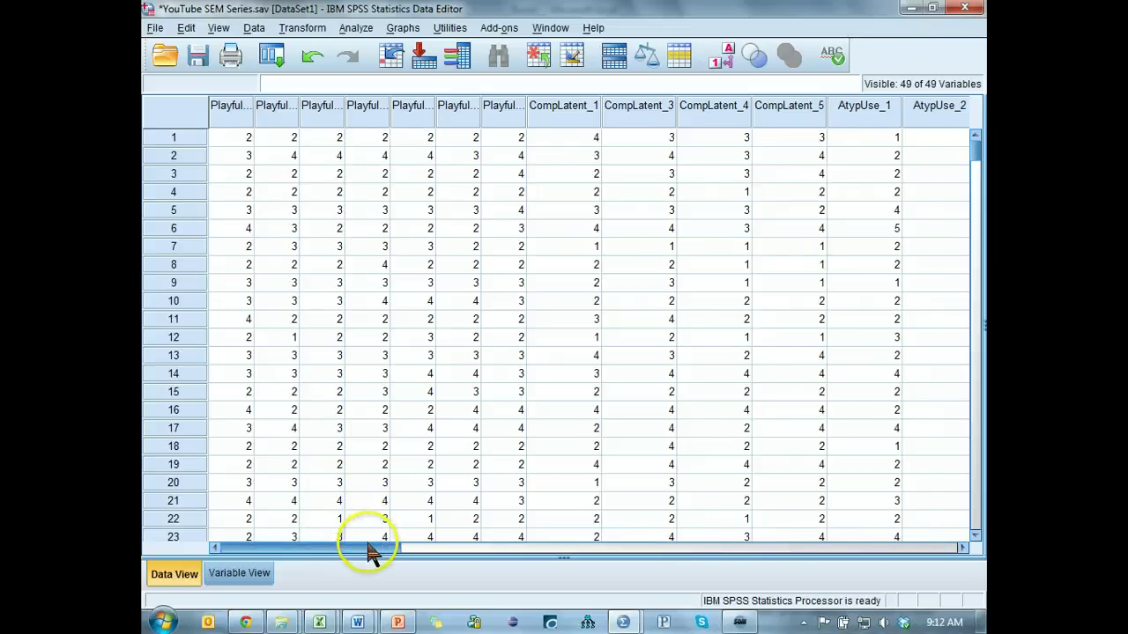
pyautogui.moveTo(402, 548); pyautogui.dragTo(851, 556)
pyautogui.click(400, 211)
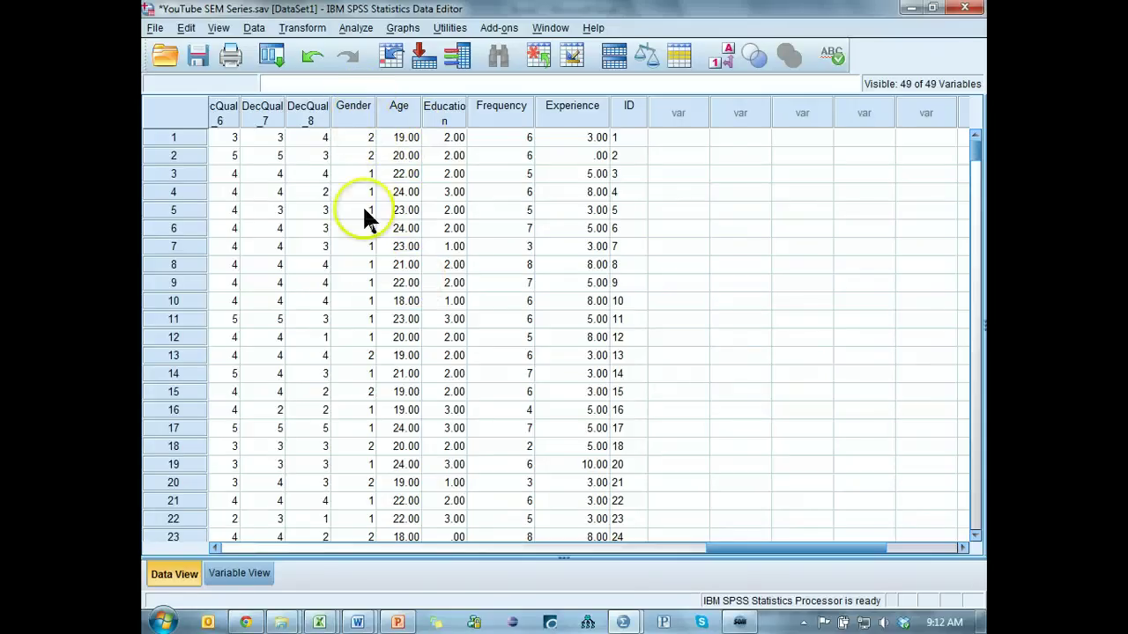
pyautogui.click(399, 108)
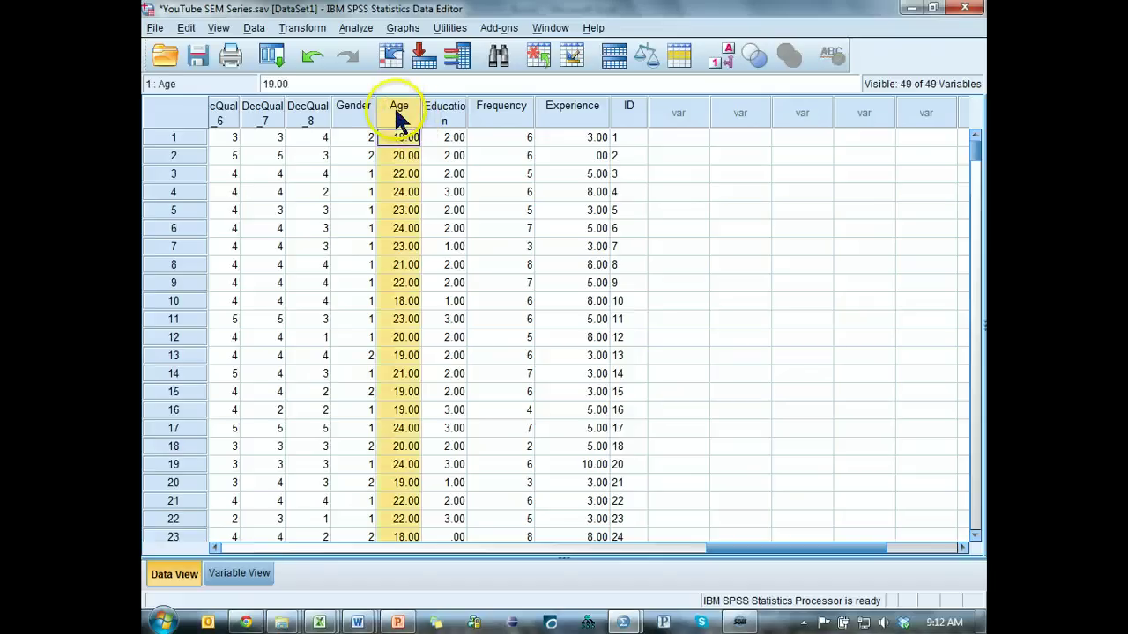
pyautogui.click(450, 113)
pyautogui.click(497, 115)
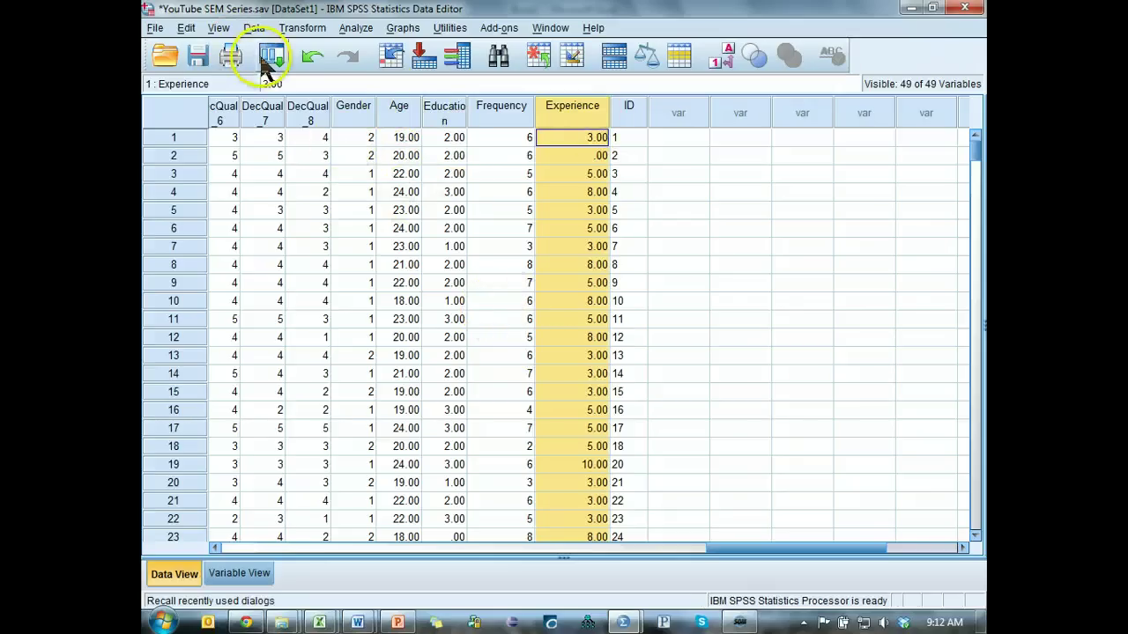
# Start defining a simple legacy boxplot with summaries of separate variables
pyautogui.click(356, 28)
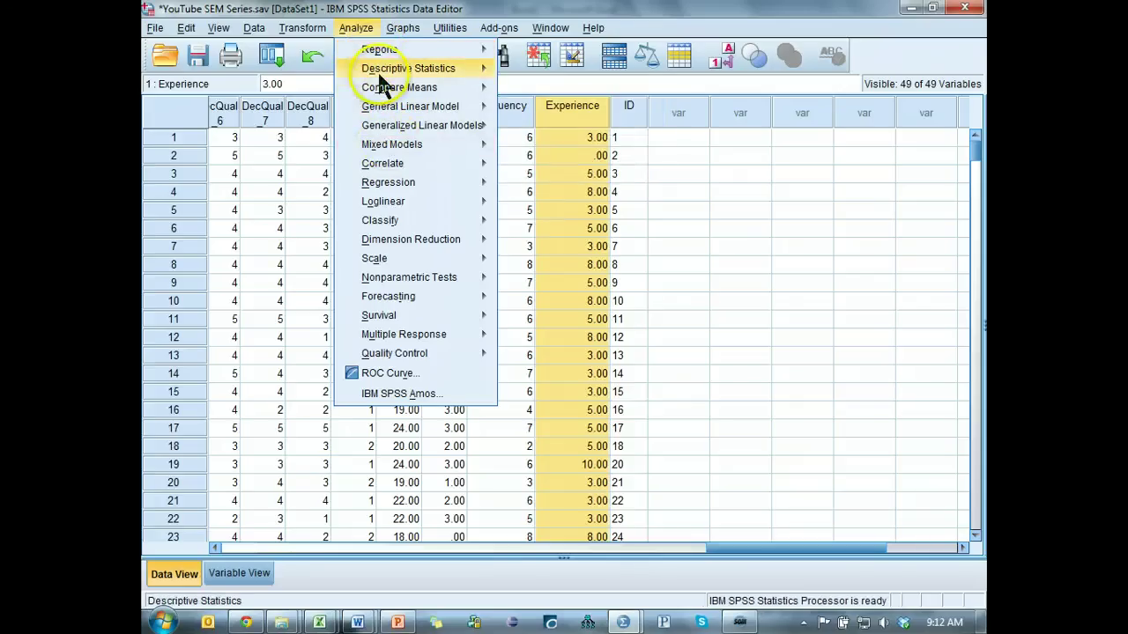
pyautogui.moveTo(389, 74)
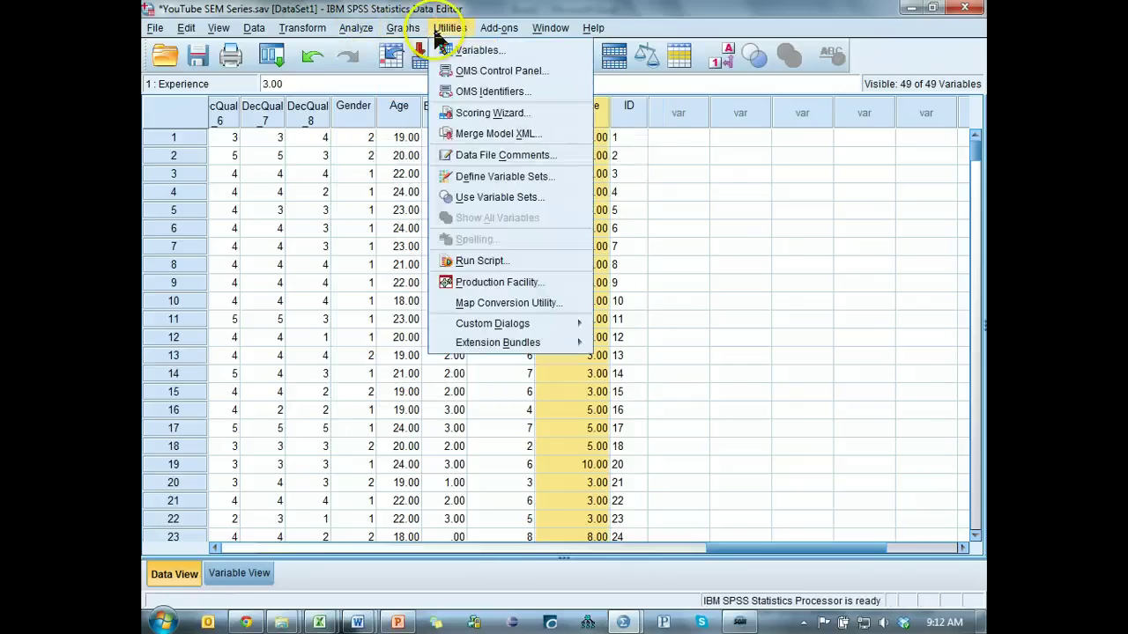
pyautogui.moveTo(417, 33)
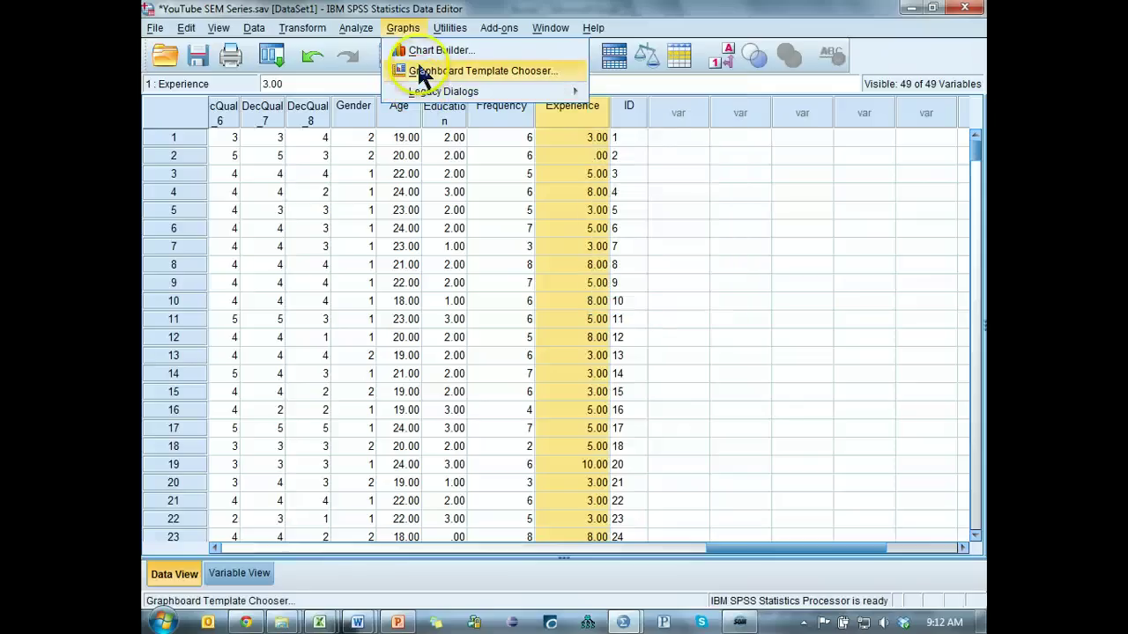
pyautogui.moveTo(494, 94)
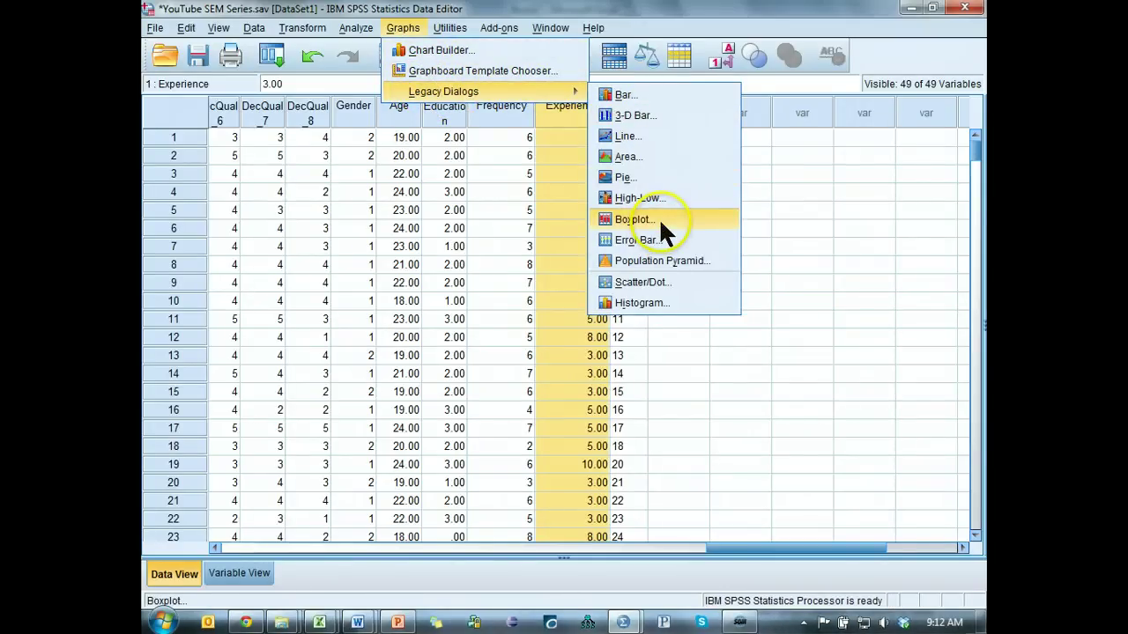
pyautogui.click(659, 219)
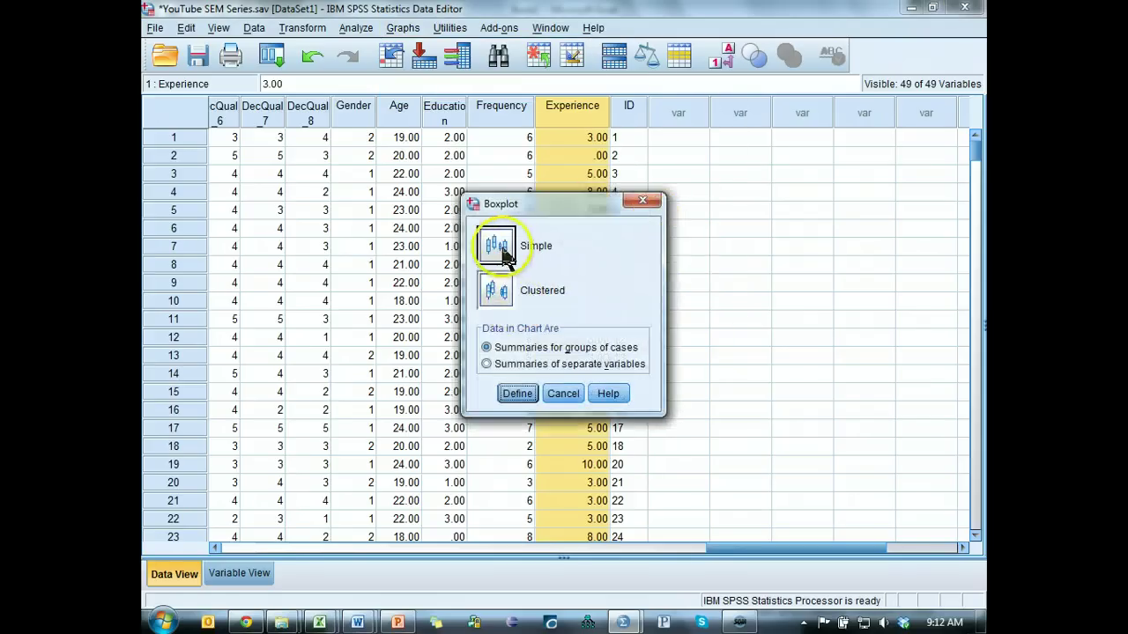
pyautogui.click(507, 365)
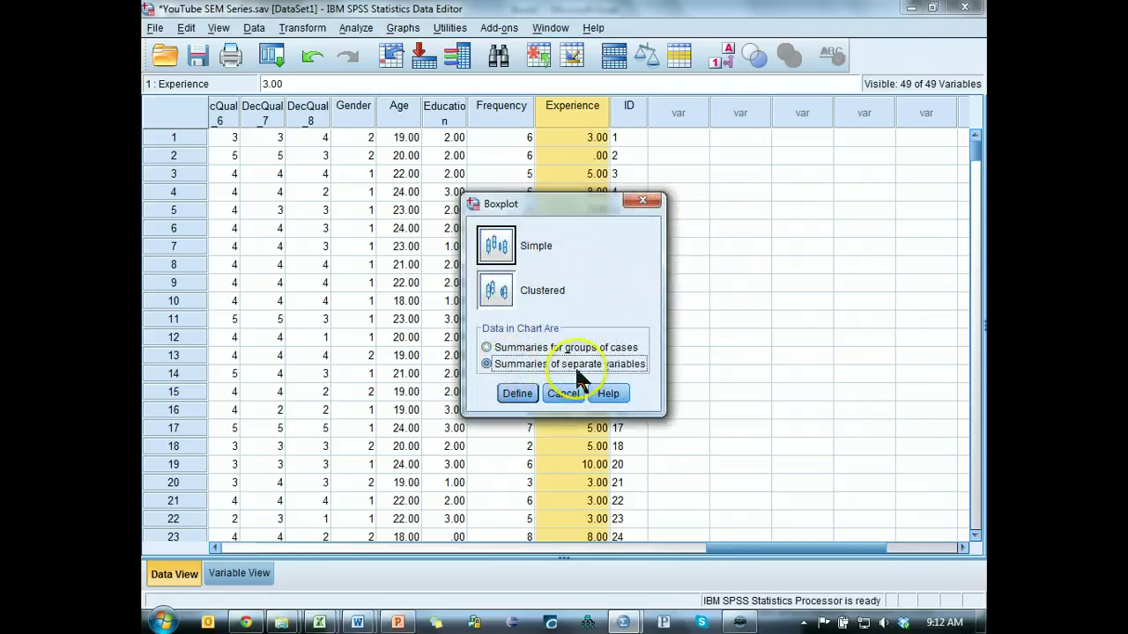
pyautogui.click(524, 398)
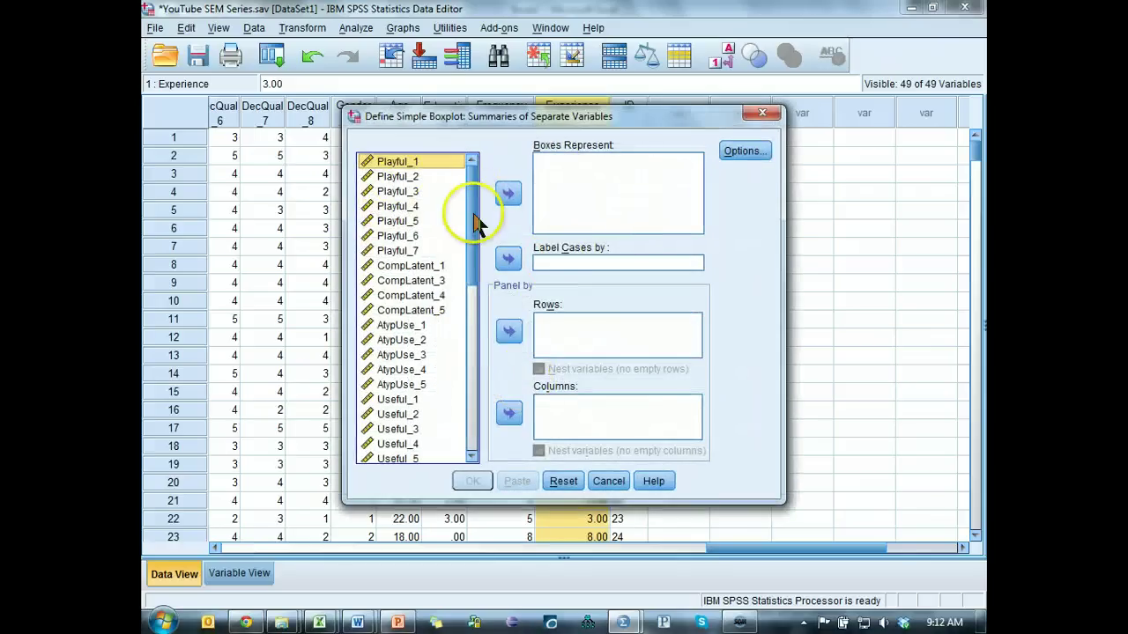
# Create the boxplot for Age, Education, Frequency and Experience with cases labelled by ID, and show the resulting chart
pyautogui.moveTo(477, 214); pyautogui.dragTo(467, 428)
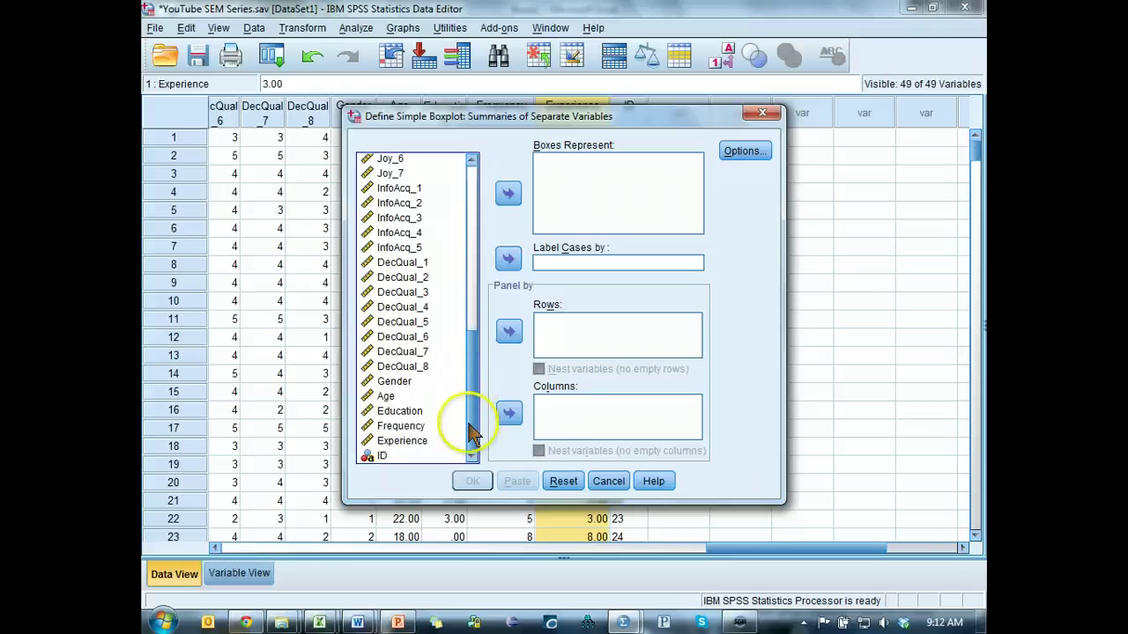
pyautogui.click(392, 396)
pyautogui.keyDown('shift'); pyautogui.click(409, 439); pyautogui.keyUp('shift')
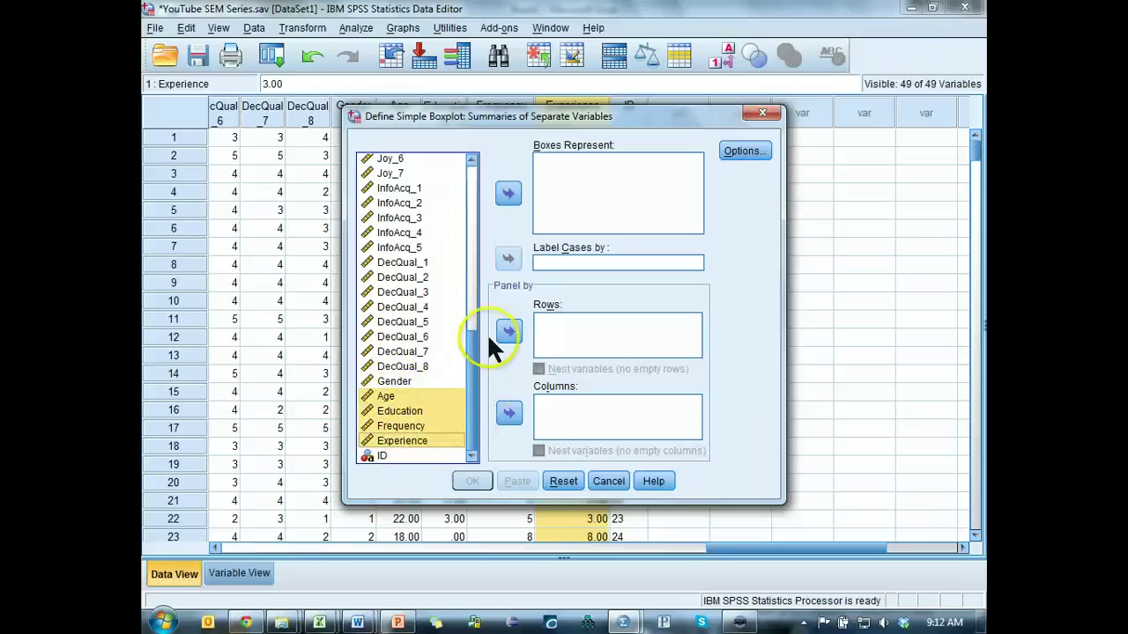
pyautogui.click(509, 194)
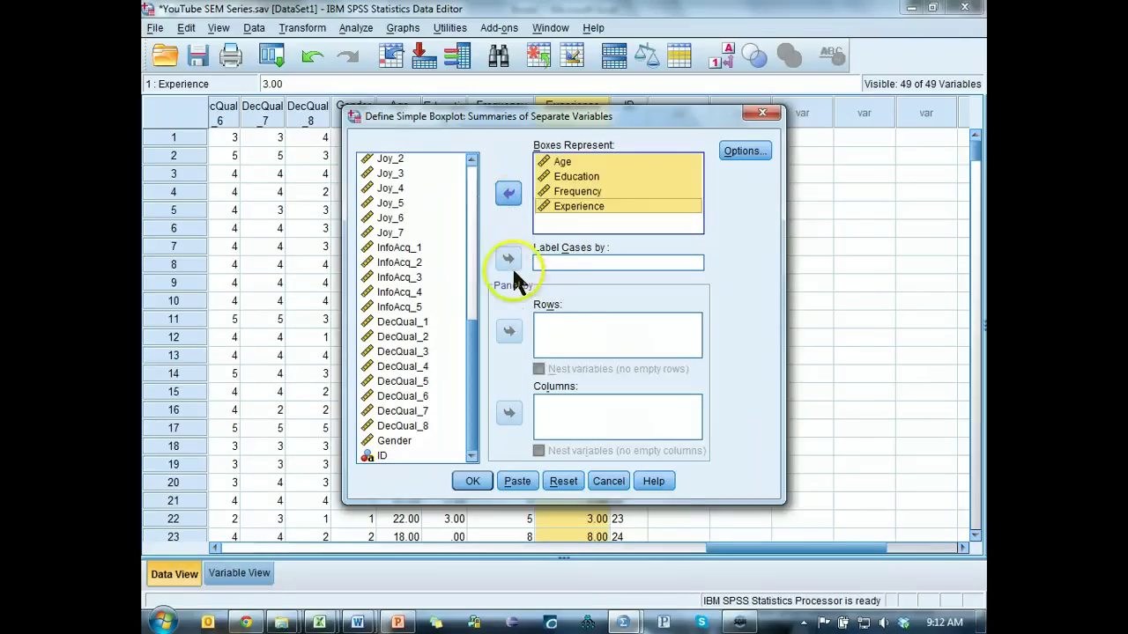
pyautogui.click(552, 261)
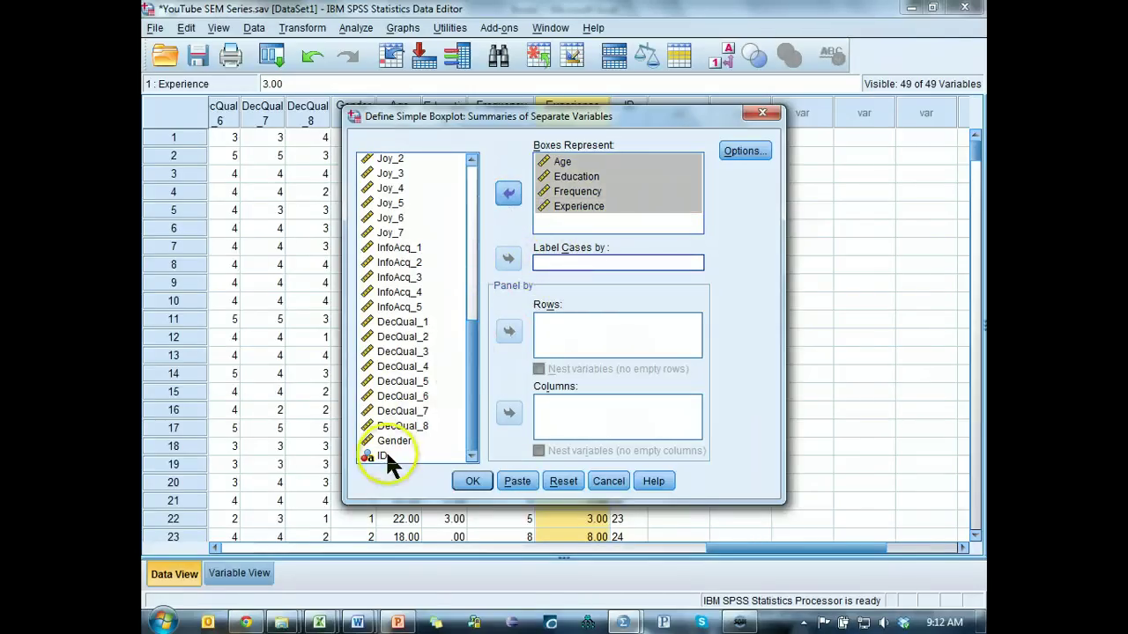
pyautogui.click(385, 453)
pyautogui.click(507, 260)
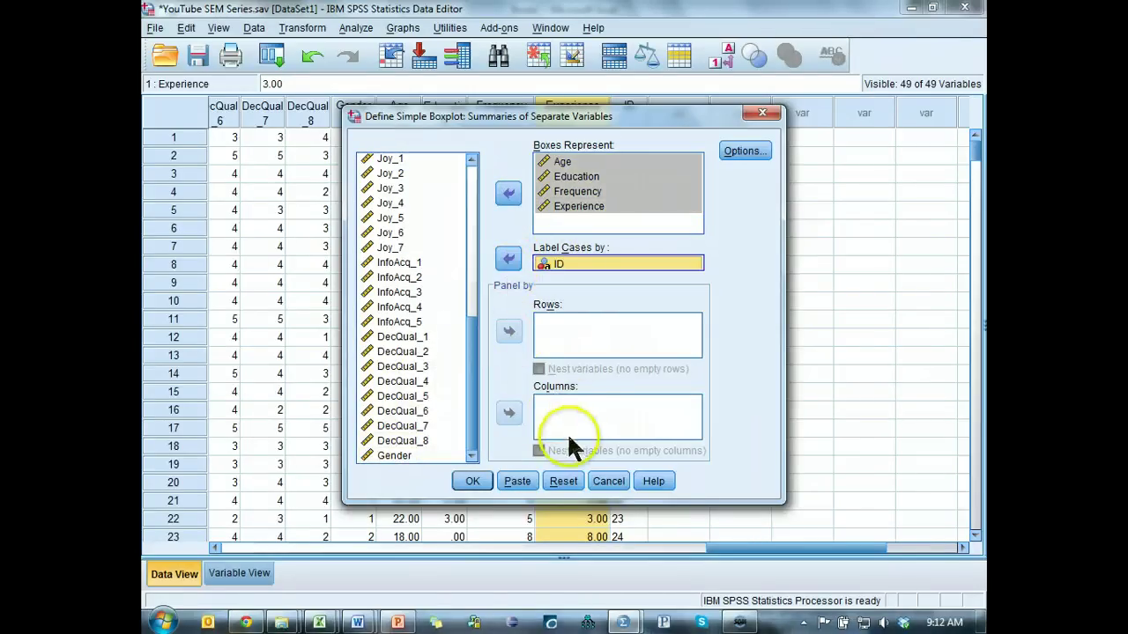
pyautogui.click(473, 483)
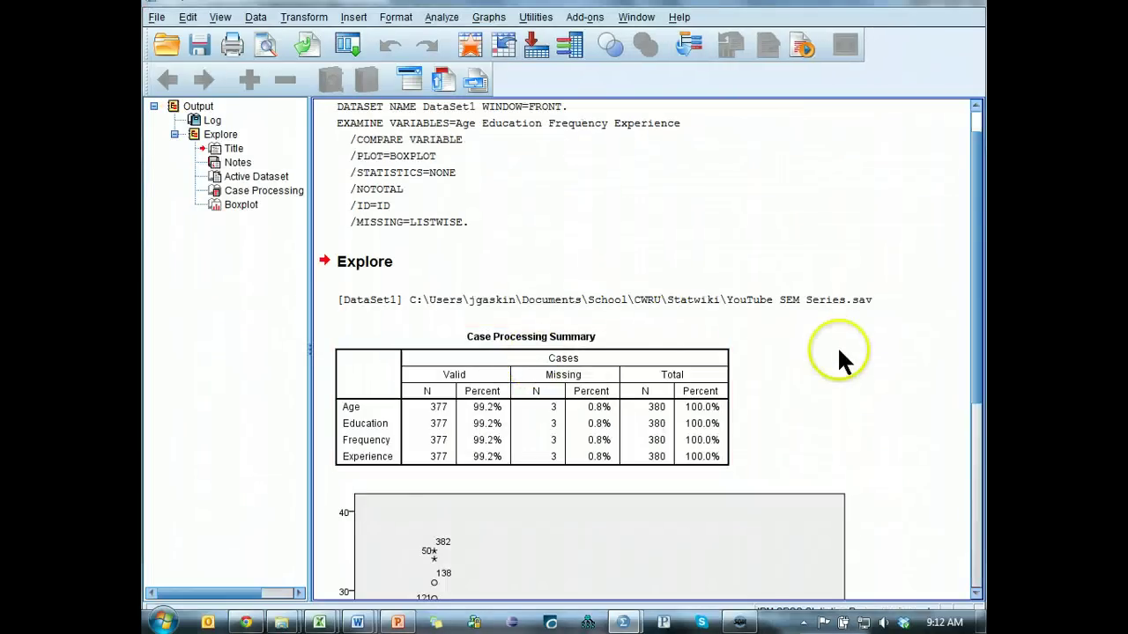
pyautogui.scroll(-5, 839, 346)
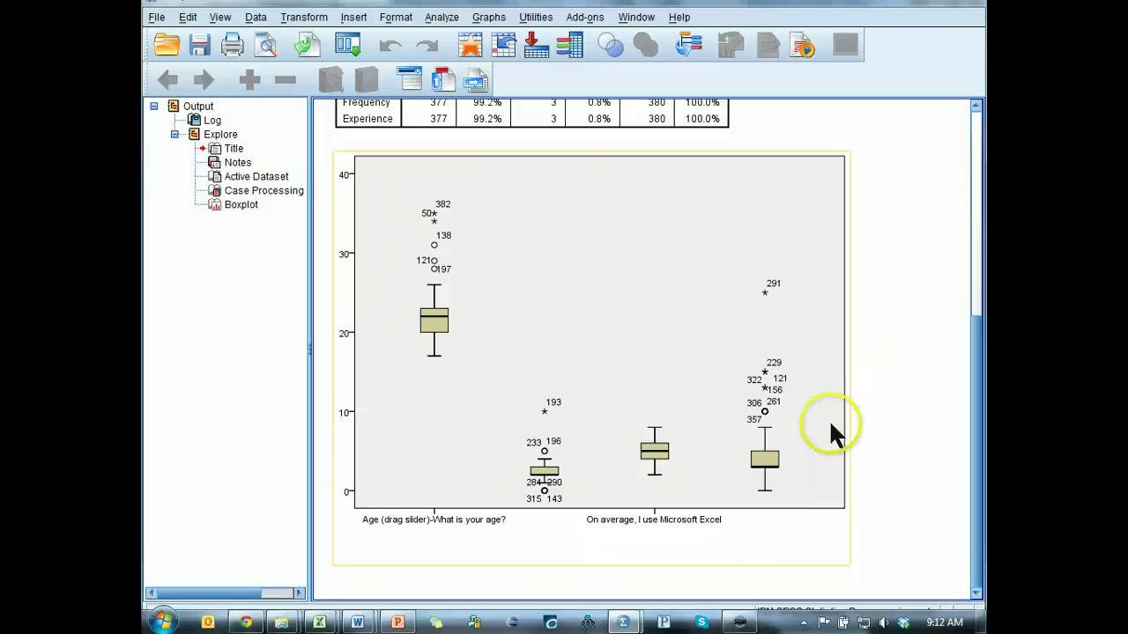
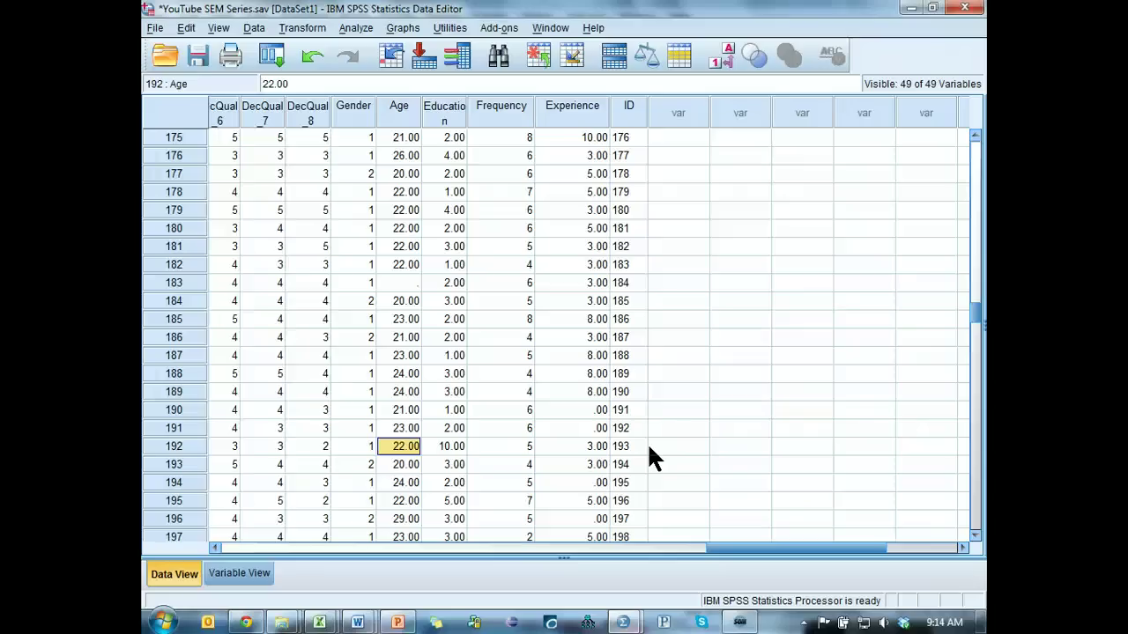
# Inspect the Education value of the case with ID 193, and return to the boxplot and case summary in the output
pyautogui.press('Right')
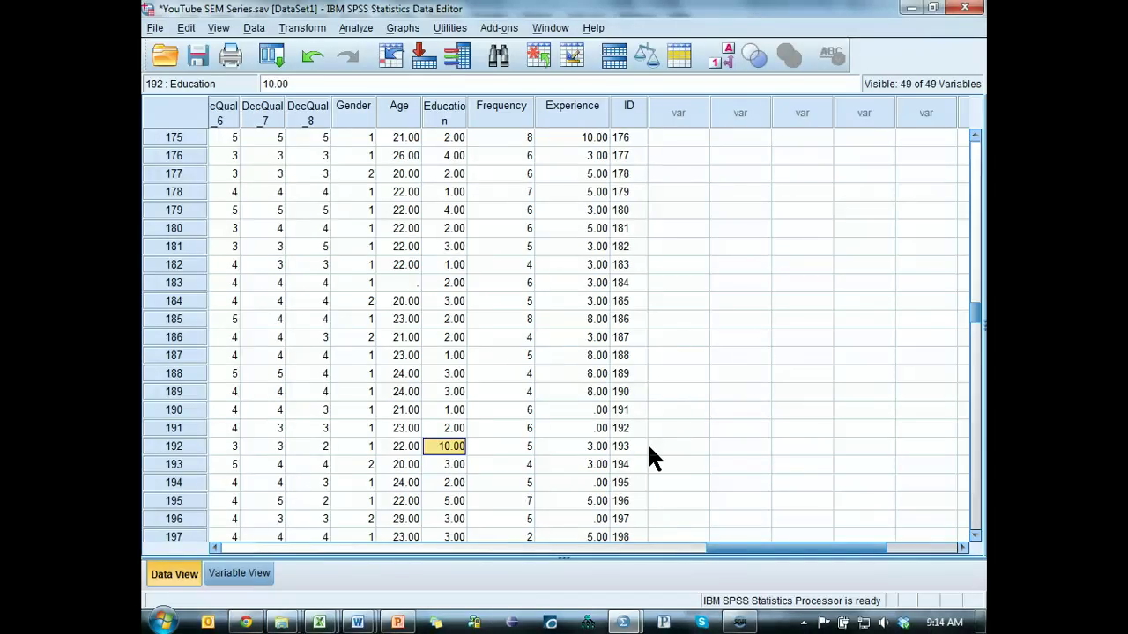
pyautogui.hotkey('alt', 'Tab')
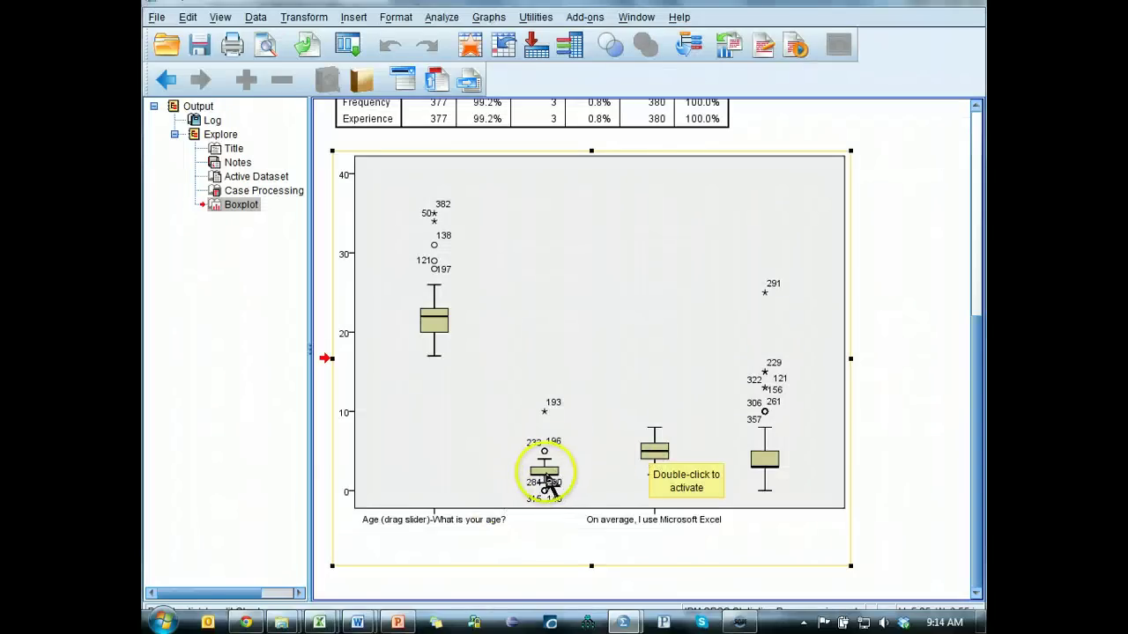
pyautogui.scroll(5, 555, 476)
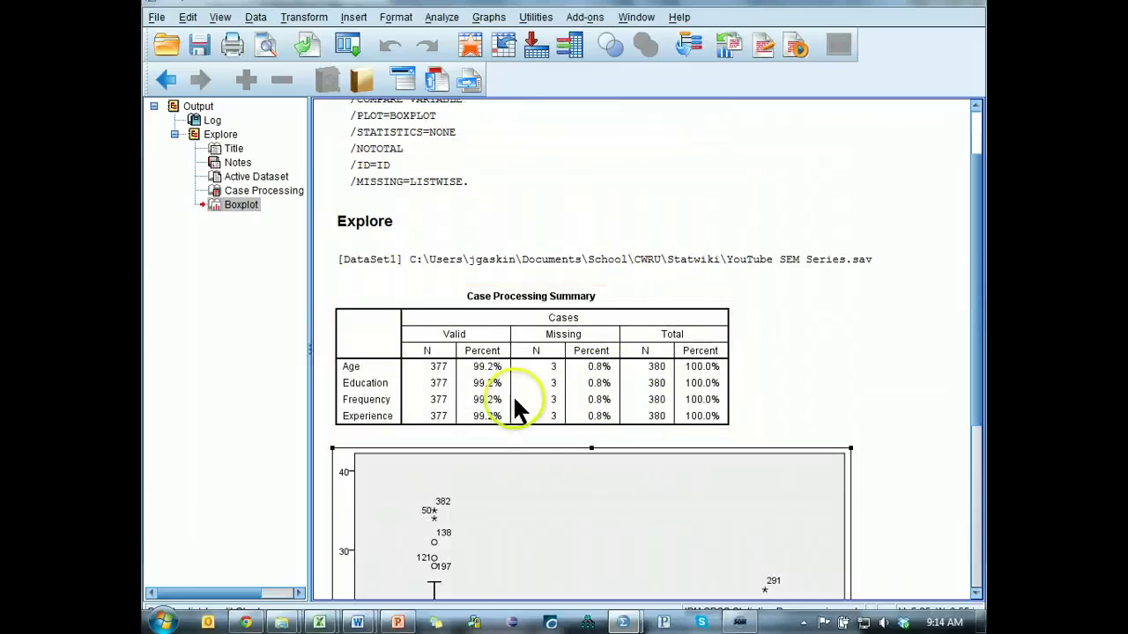
# Open the Descriptives analysis and add Education as the variable to analyse
pyautogui.click(351, 53)
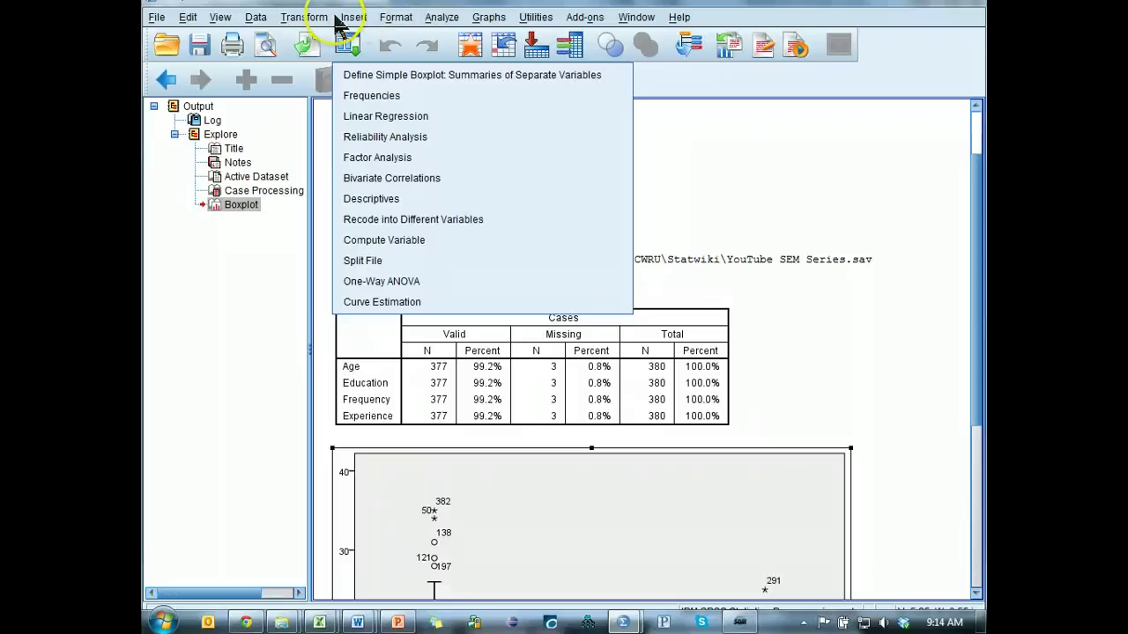
pyautogui.click(426, 19)
pyautogui.moveTo(494, 58)
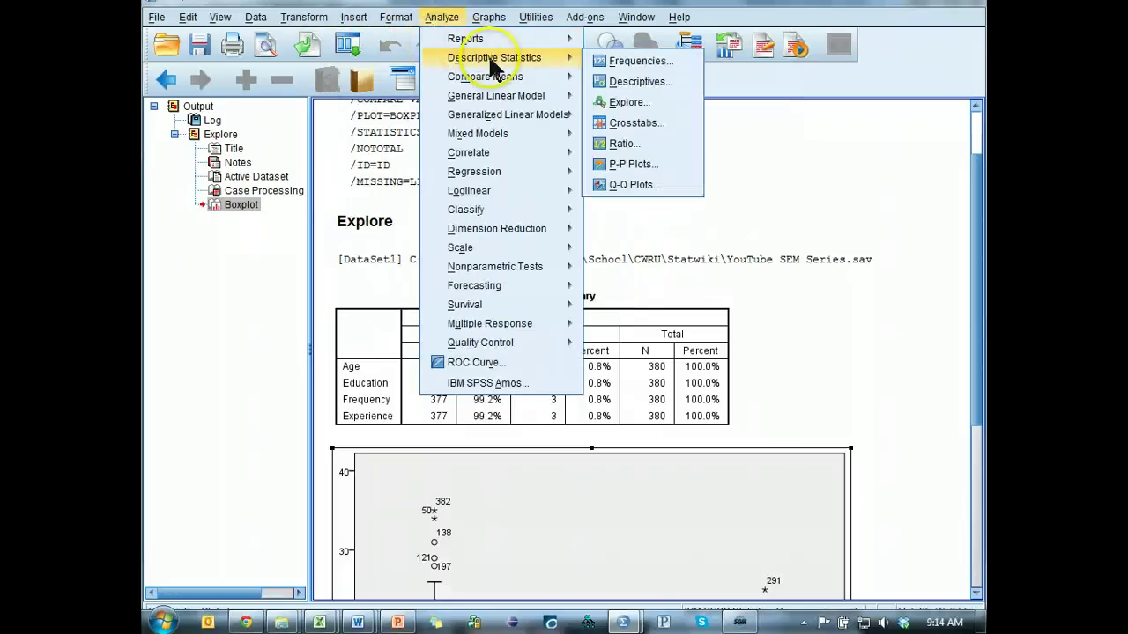
pyautogui.click(650, 83)
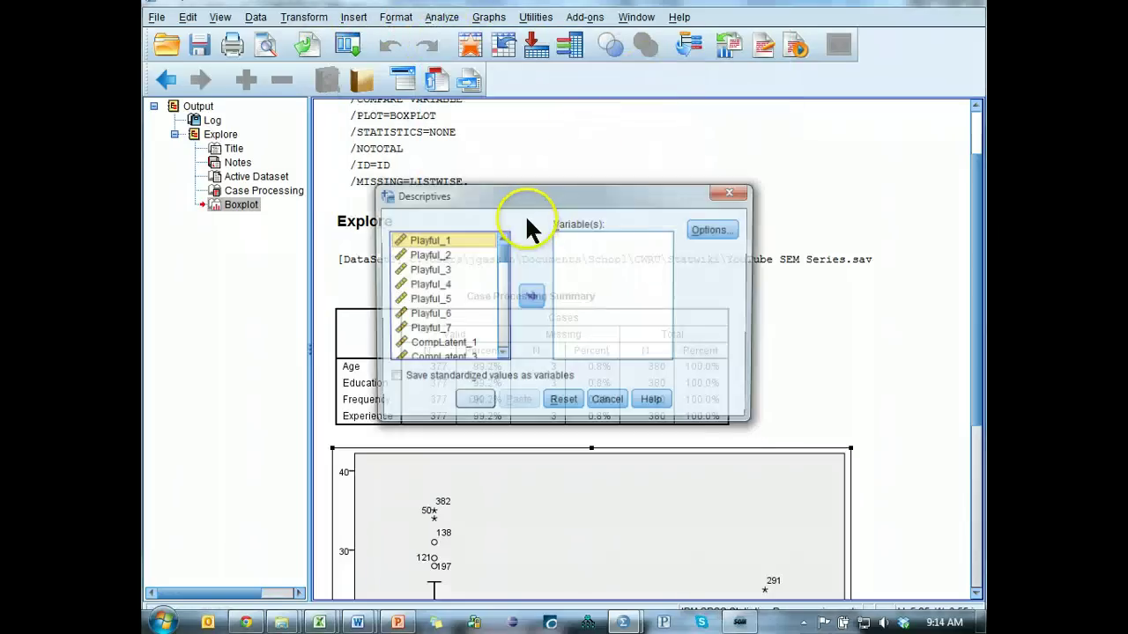
pyautogui.moveTo(503, 282); pyautogui.dragTo(512, 388)
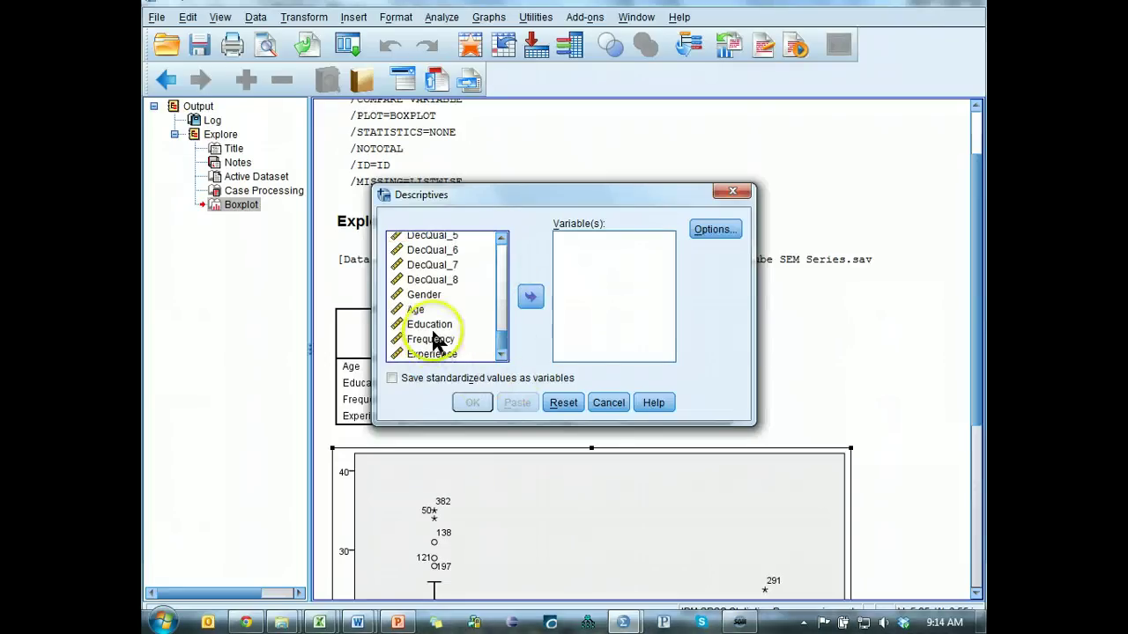
pyautogui.click(445, 324)
pyautogui.click(531, 296)
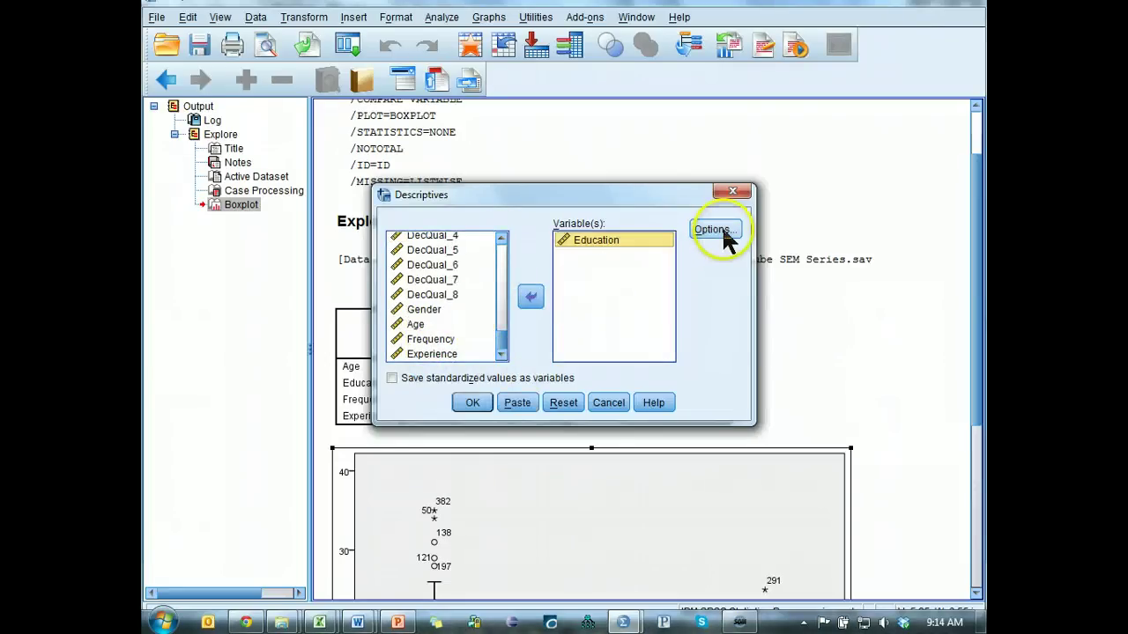
# Run Descriptives for Education, keeping the mean, standard deviation, minimum and maximum as statistics
pyautogui.click(723, 232)
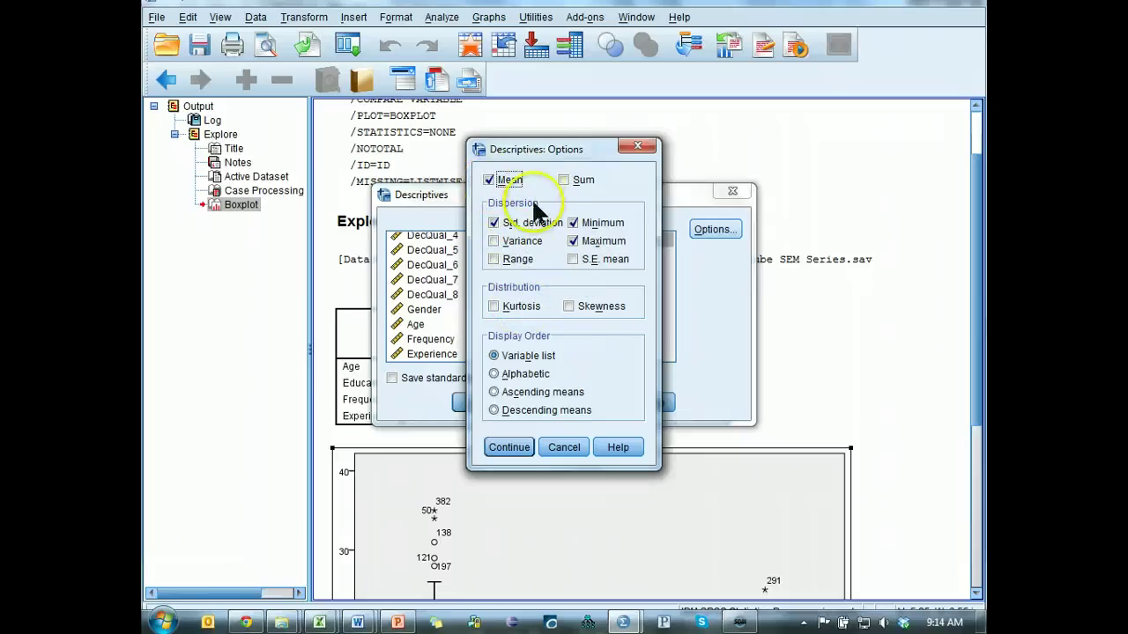
pyautogui.click(511, 449)
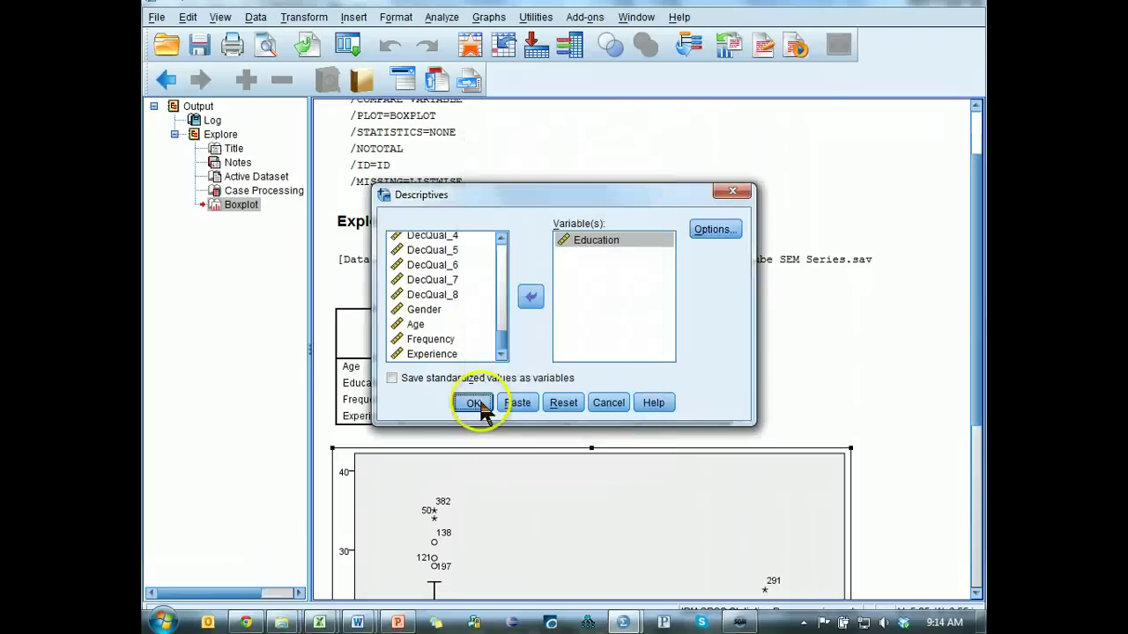
pyautogui.click(476, 403)
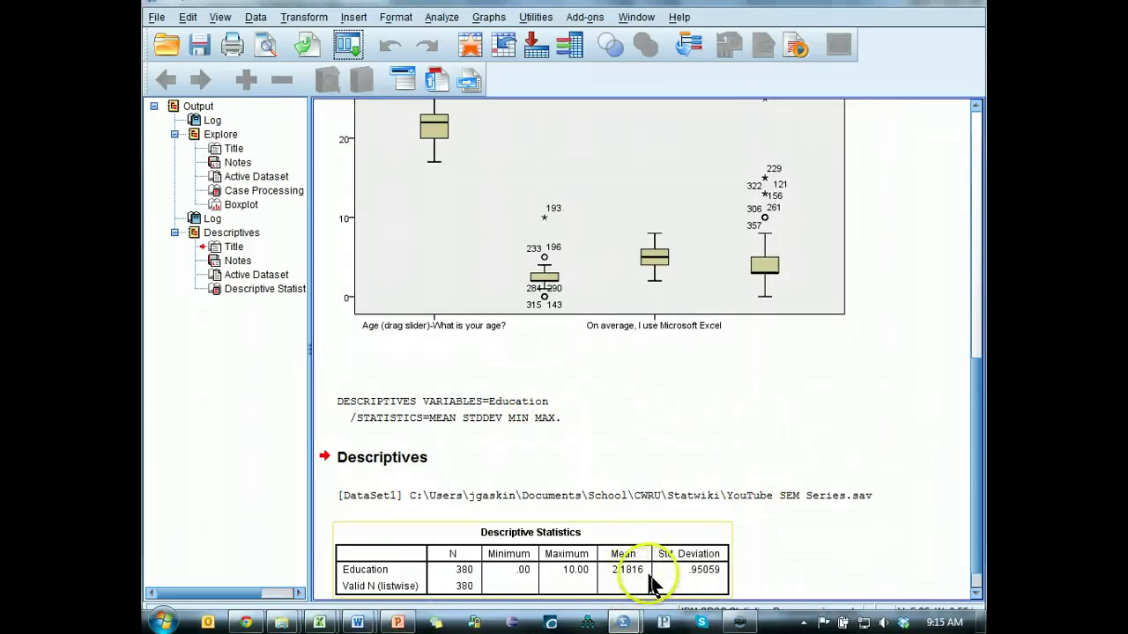
# Set the Education value of the case with ID 193 to 2 in the dataset
pyautogui.click(841, 410)
pyautogui.hotkey('alt', 'Tab')
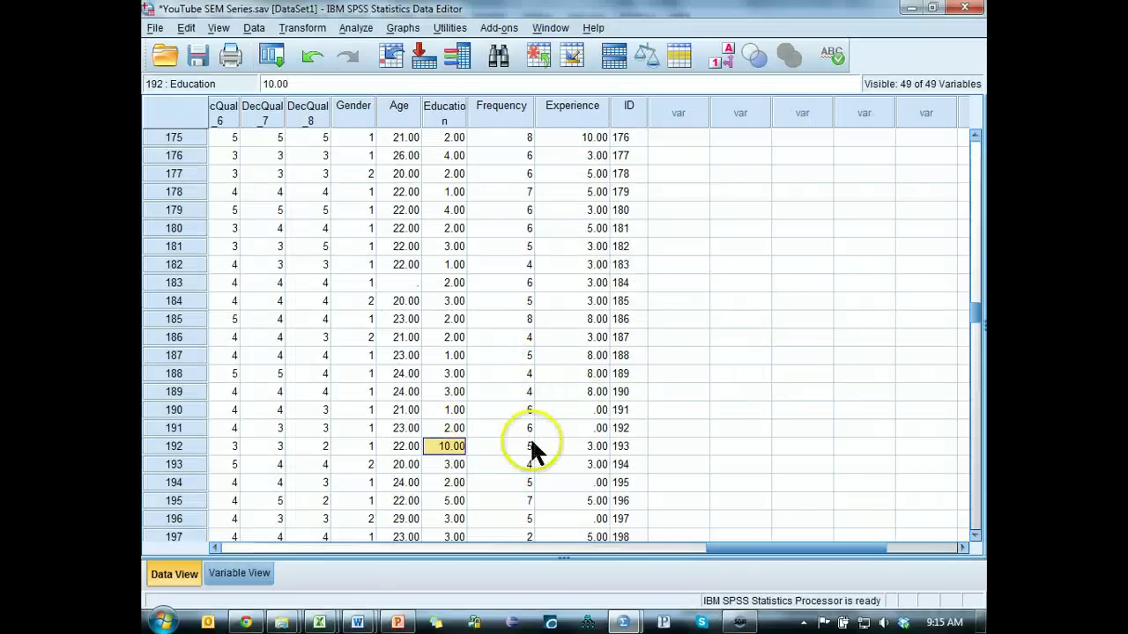
pyautogui.write('2')
pyautogui.press('Return')
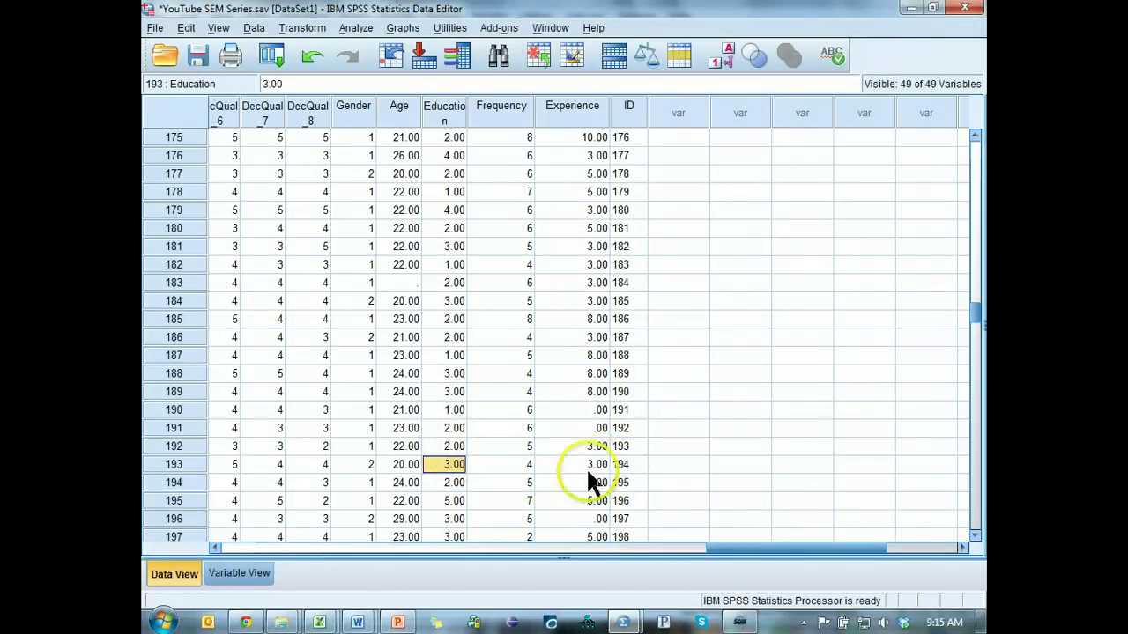
# Return to the output and examine the boxplot and case summary for extreme outliers in Experience
pyautogui.hotkey('alt', 'Tab')
pyautogui.scroll(5, 740, 445)
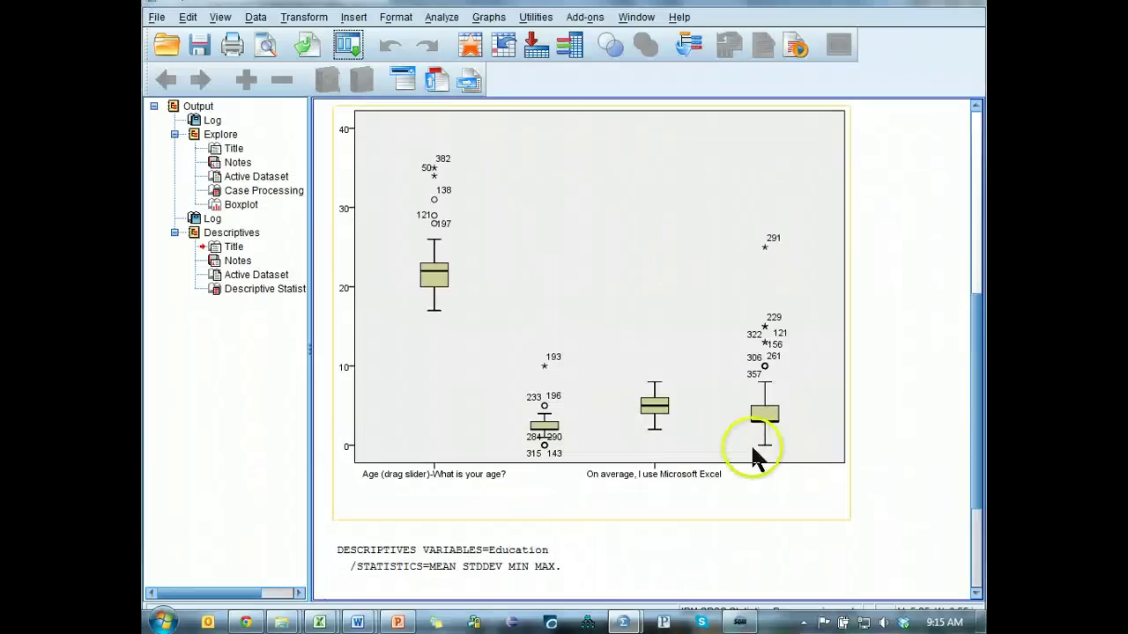
pyautogui.scroll(-3, 686, 370)
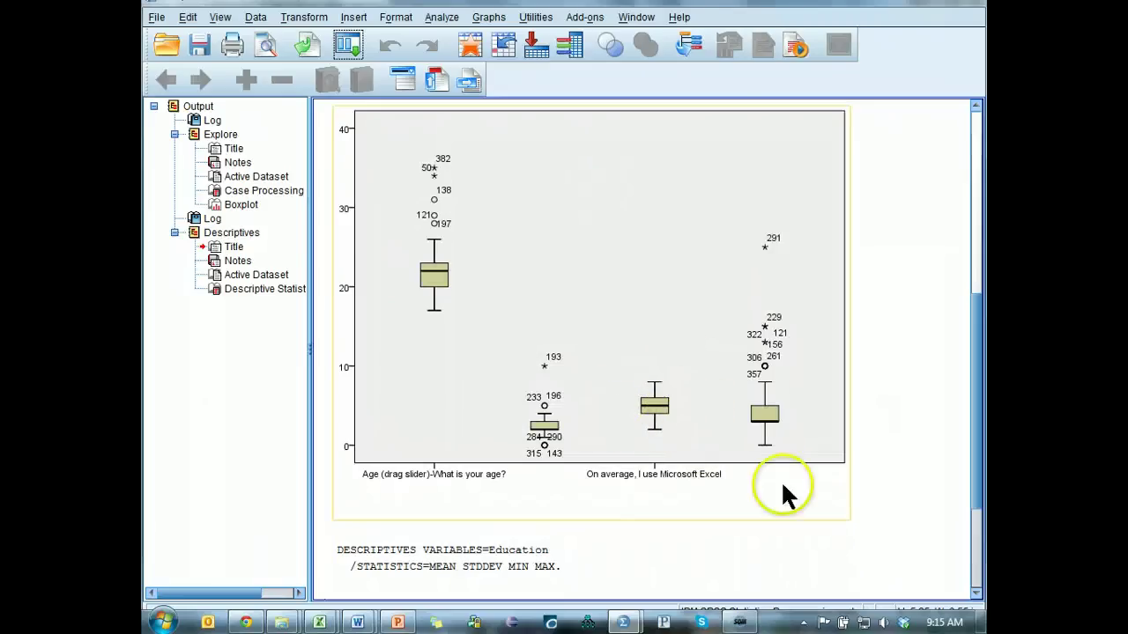
pyautogui.scroll(3, 797, 417)
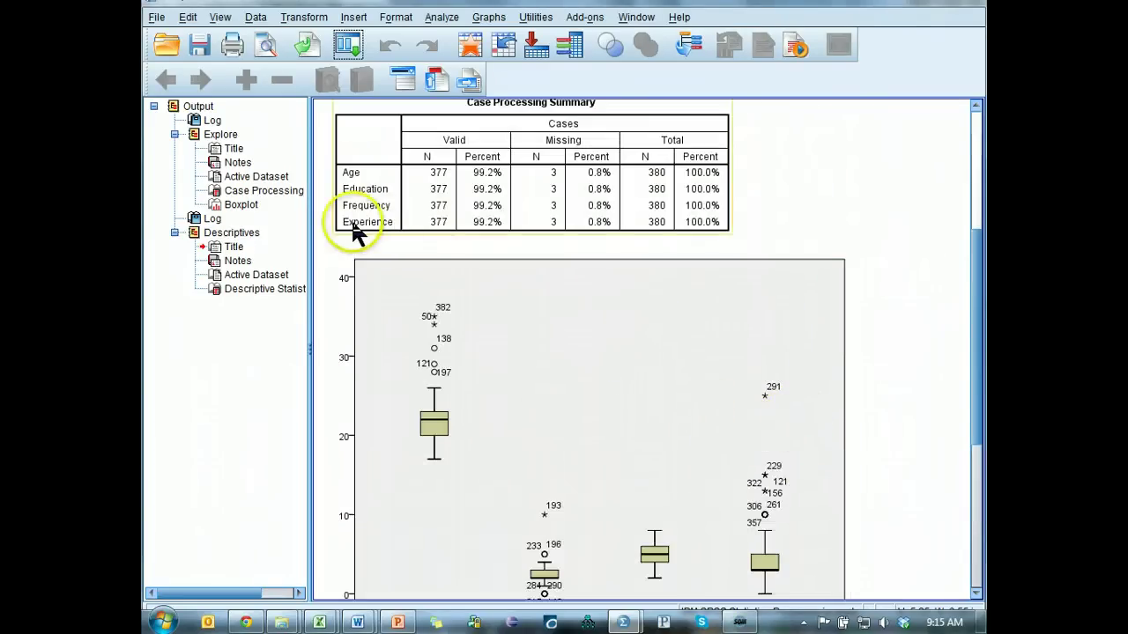
pyautogui.scroll(-3, 831, 432)
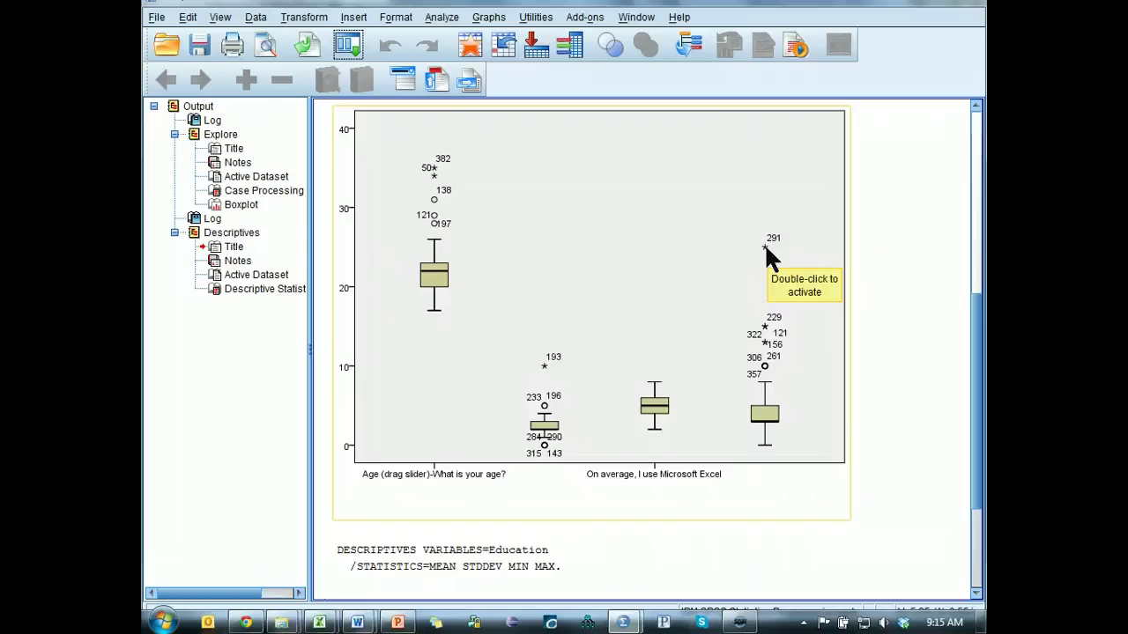
pyautogui.click(855, 330)
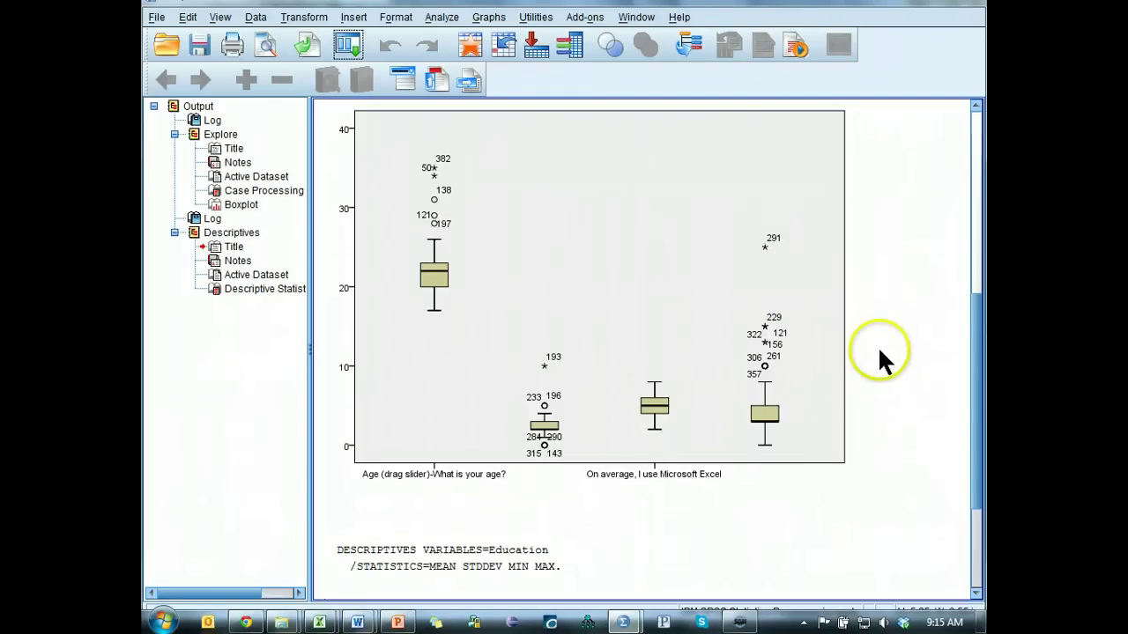
pyautogui.click(784, 238)
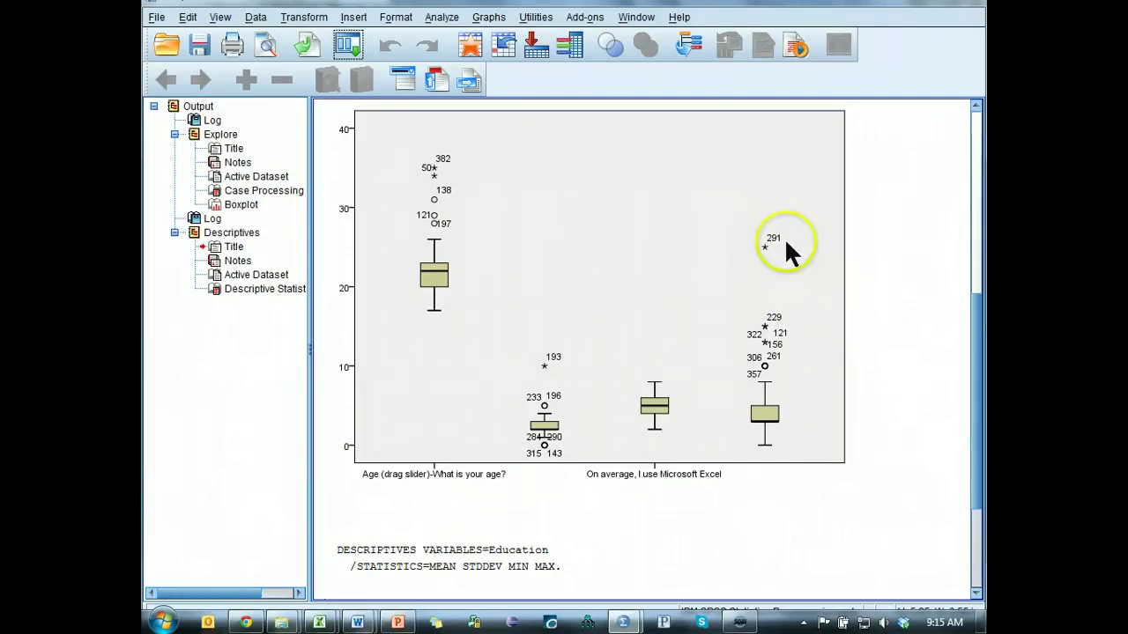
# Find the case with ID 291 in the dataset and select its Experience value
pyautogui.hotkey('alt', 'Tab')
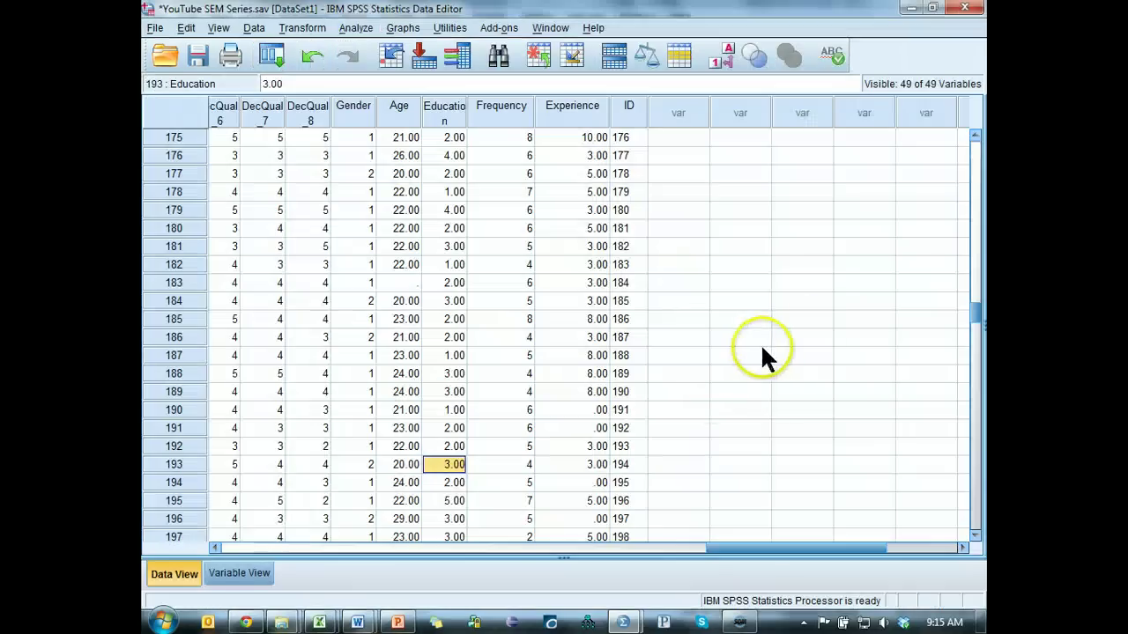
pyautogui.click(584, 278)
pyautogui.scroll(-12, 617, 352)
pyautogui.scroll(-16, 635, 427)
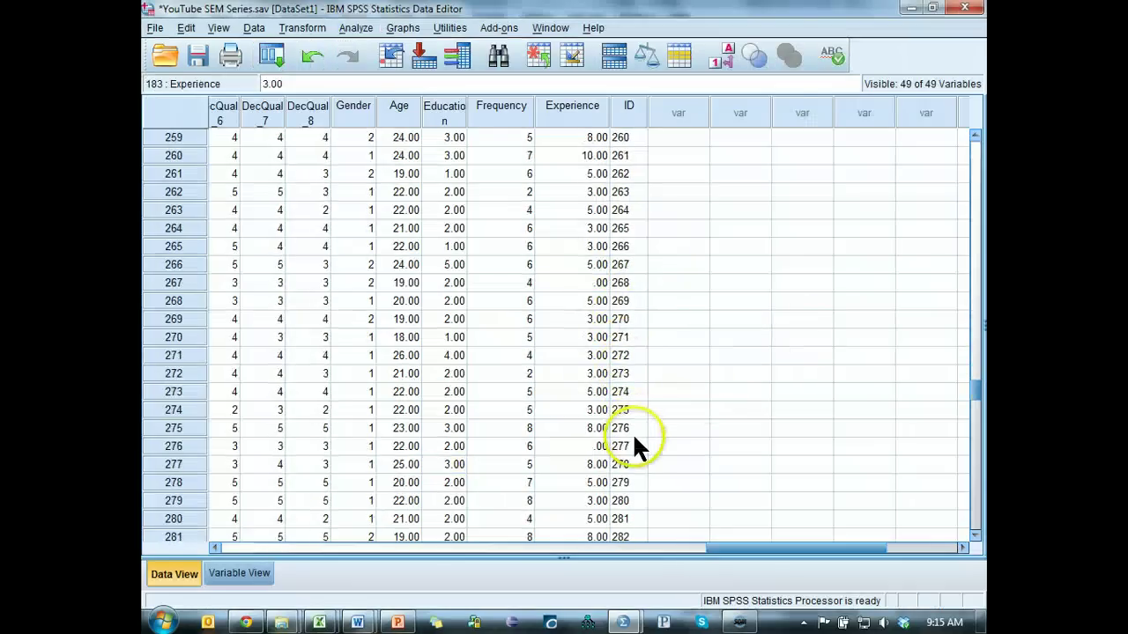
pyautogui.scroll(-4, 624, 462)
pyautogui.scroll(-2, 625, 438)
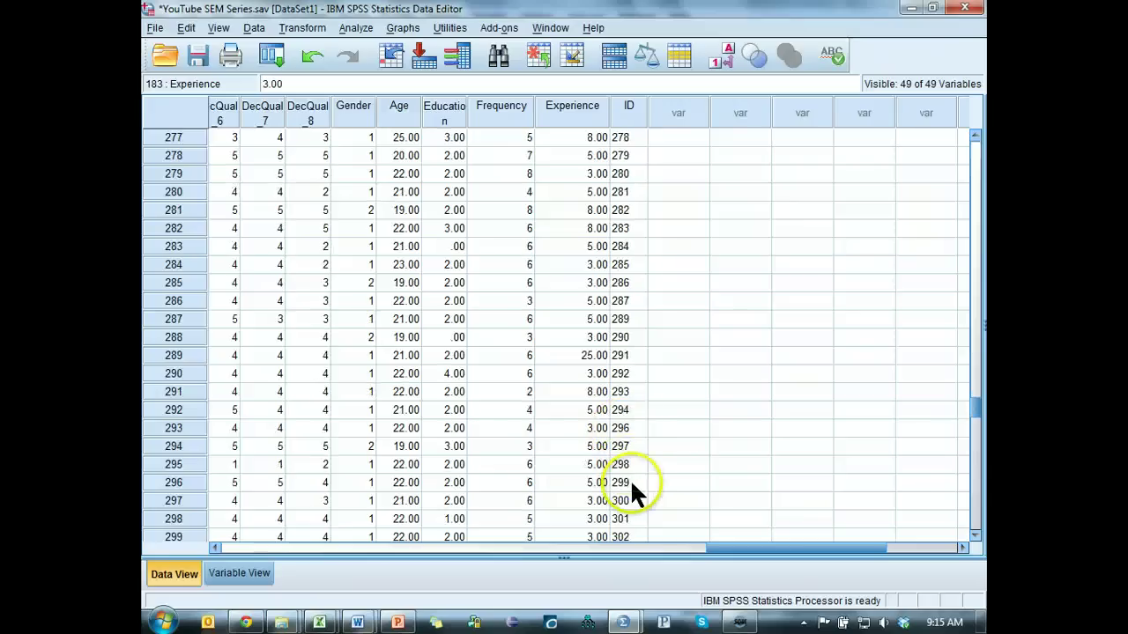
pyautogui.click(625, 356)
pyautogui.click(595, 355)
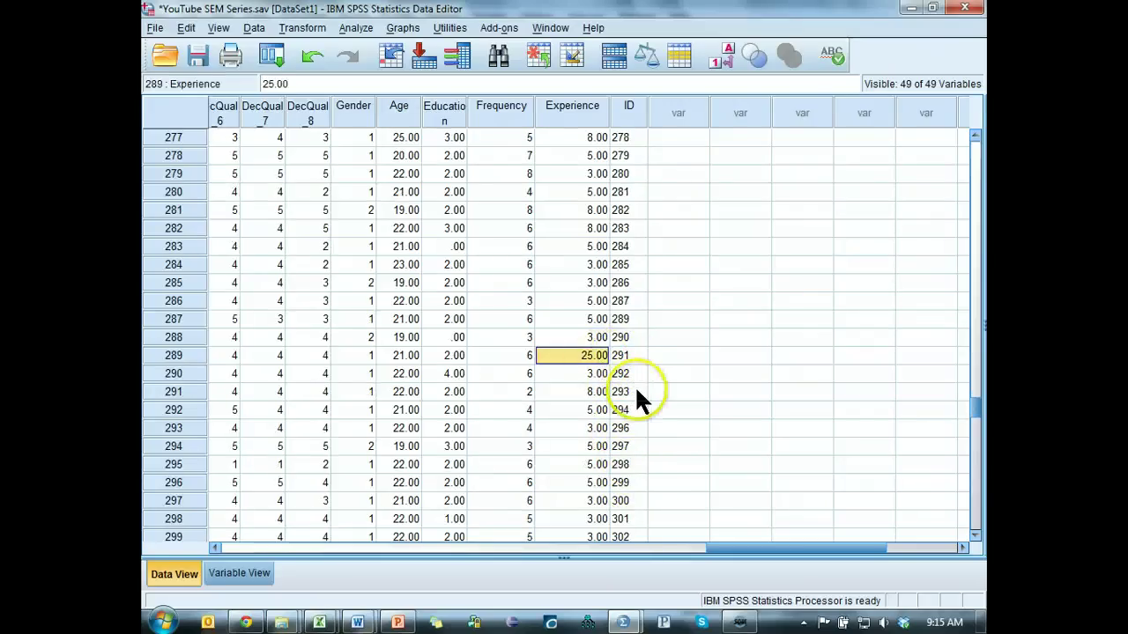
# Compare the Age, Education and Frequency values of the case with ID 291 with its Experience
pyautogui.press('Left')
pyautogui.press('Left')
pyautogui.press('Left')
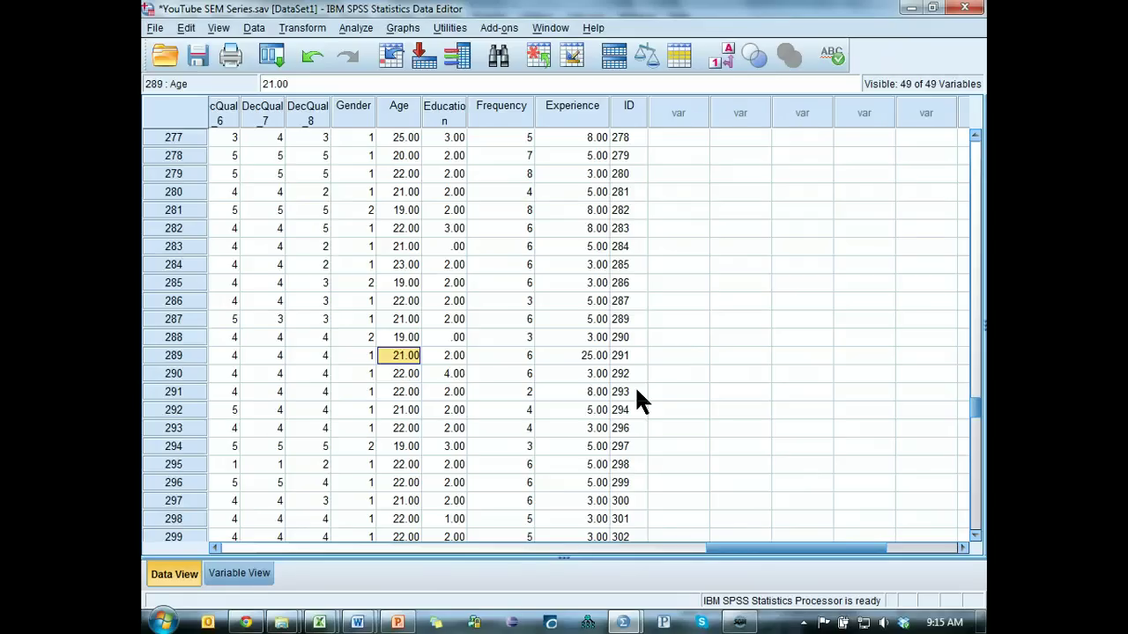
pyautogui.press('Right')
pyautogui.press('Right')
pyautogui.press('Right')
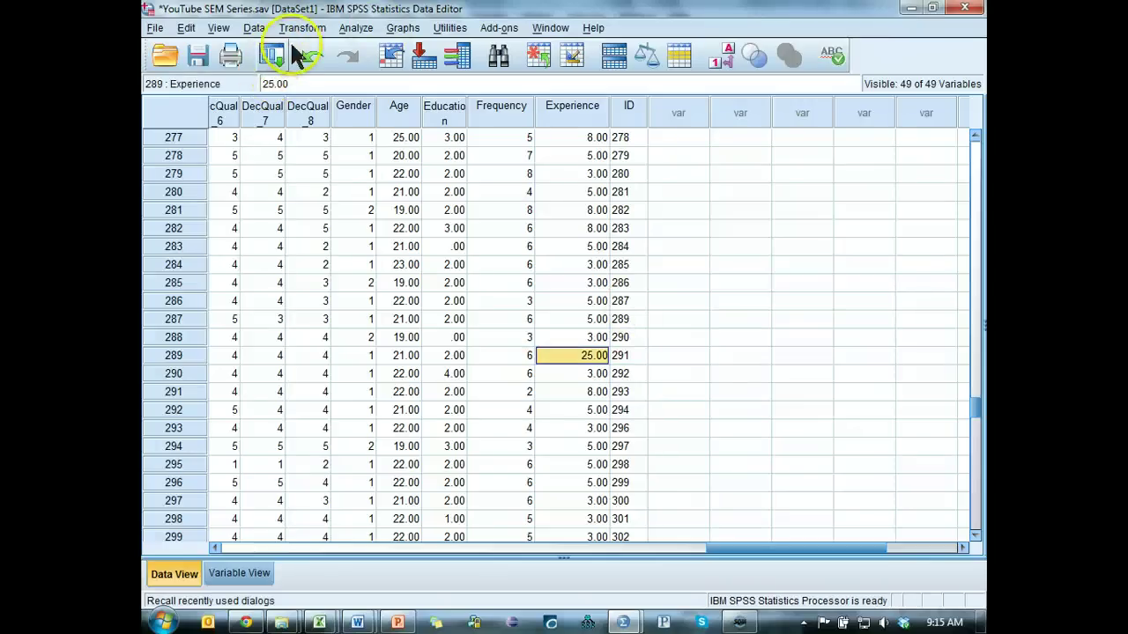
# Run Descriptives again with Experience in place of Education as the analysed variable
pyautogui.click(358, 30)
pyautogui.click(271, 55)
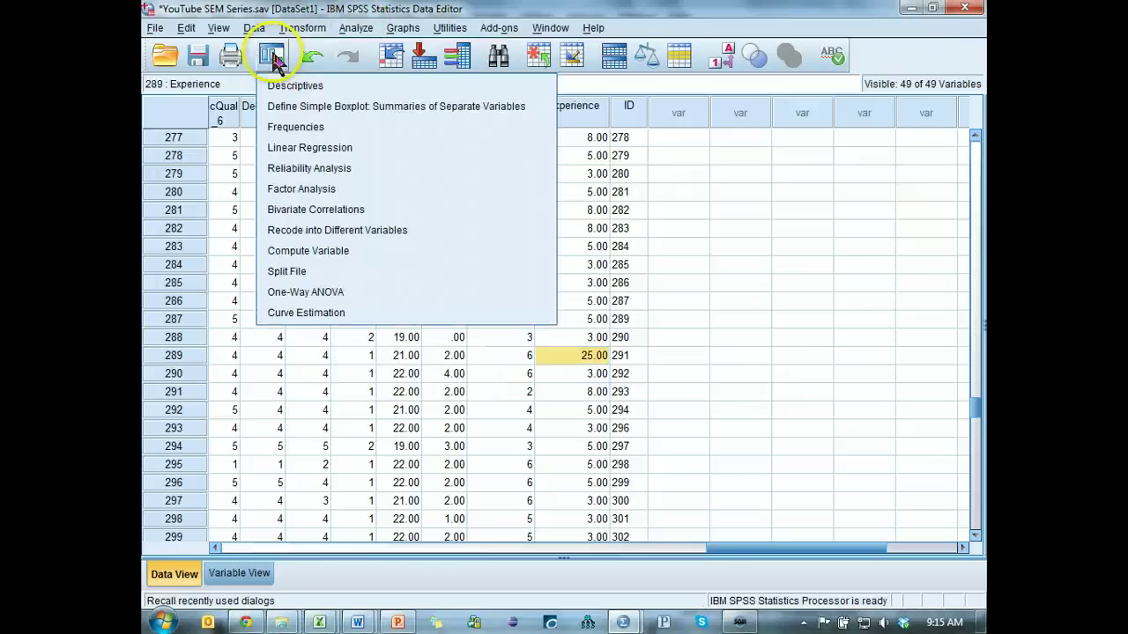
pyautogui.click(291, 87)
pyautogui.click(579, 241)
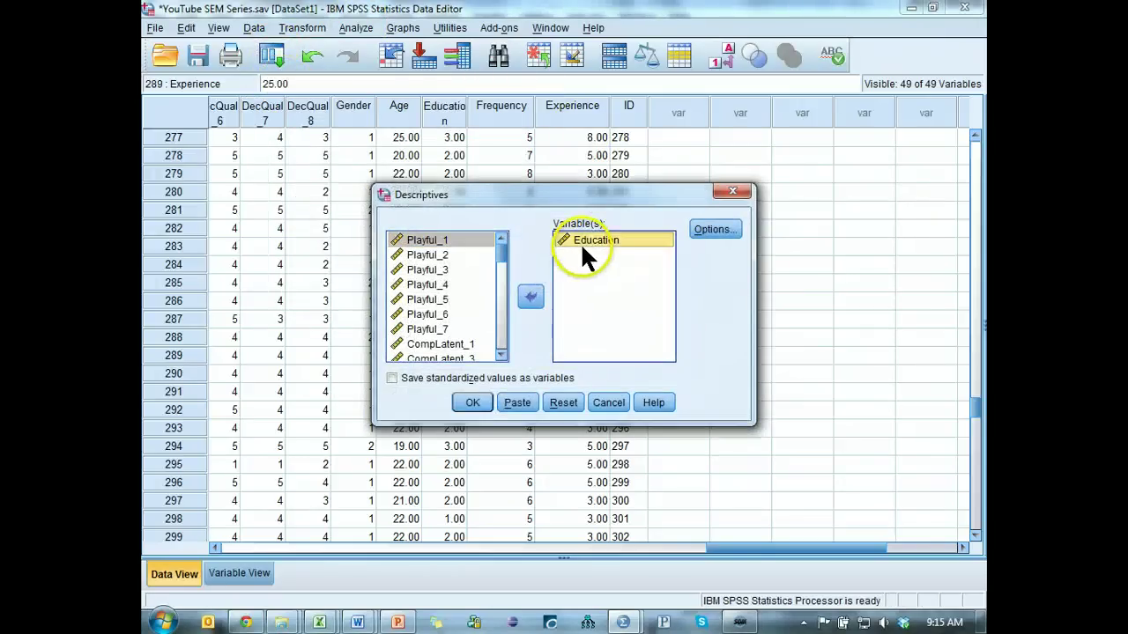
pyautogui.click(528, 297)
pyautogui.click(433, 353)
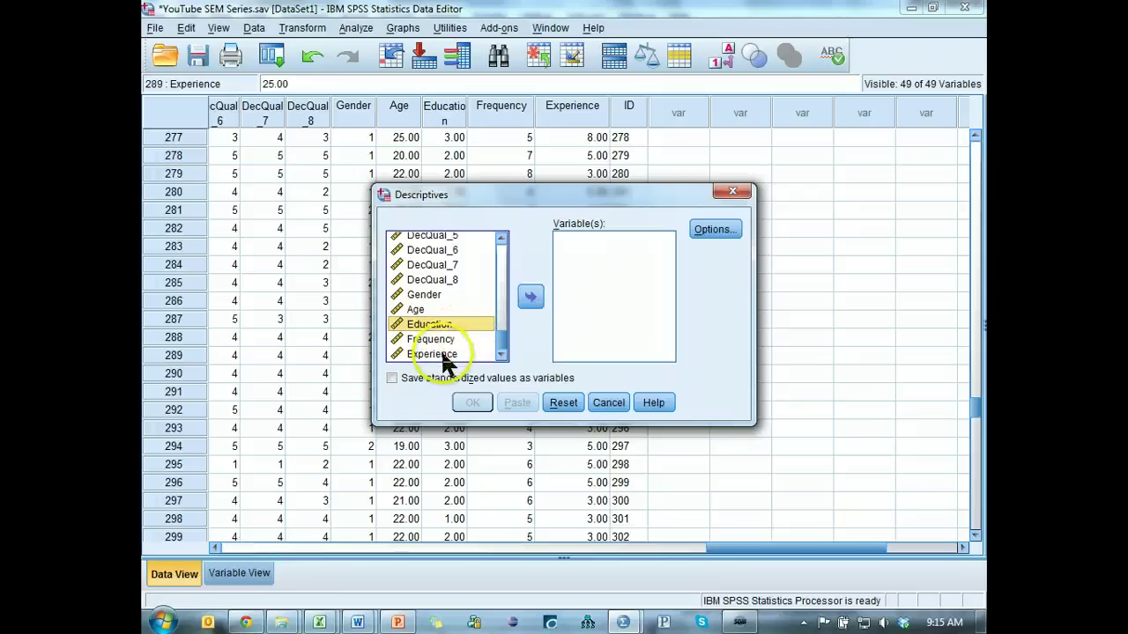
pyautogui.click(528, 297)
pyautogui.click(472, 402)
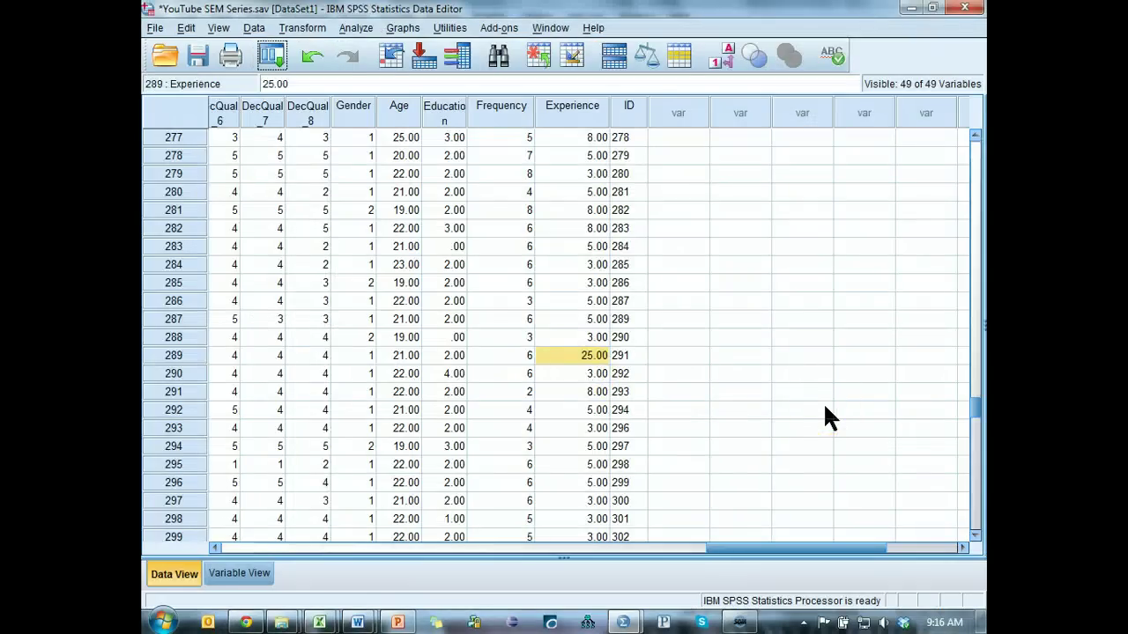
# Set the Experience value of the case with ID 291 to 4.4
pyautogui.click(571, 355)
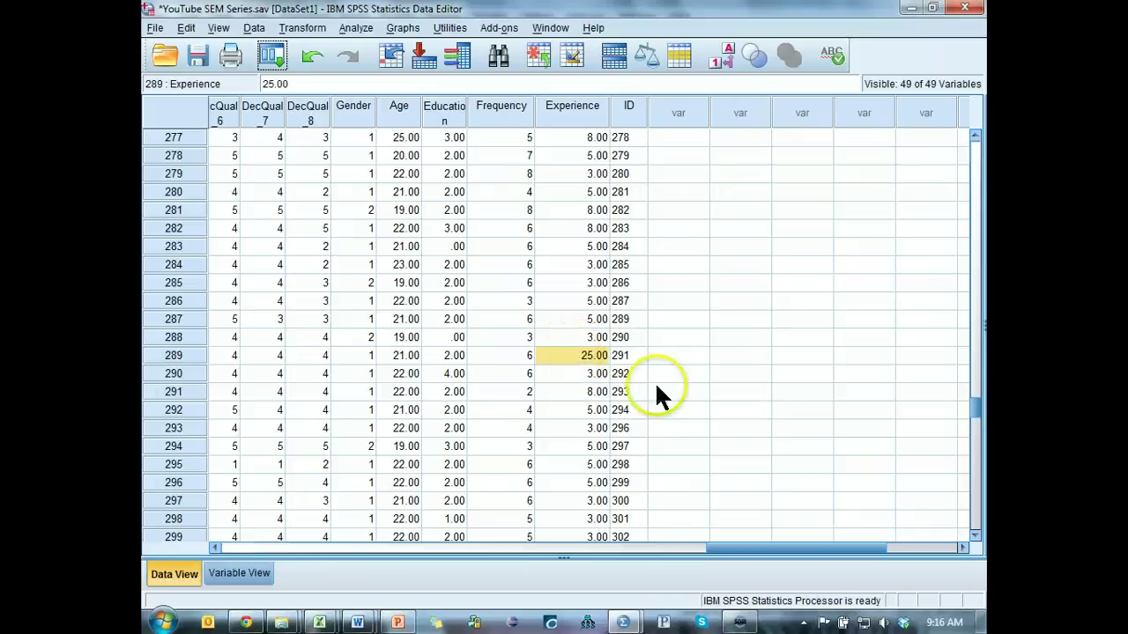
pyautogui.write('4.00')
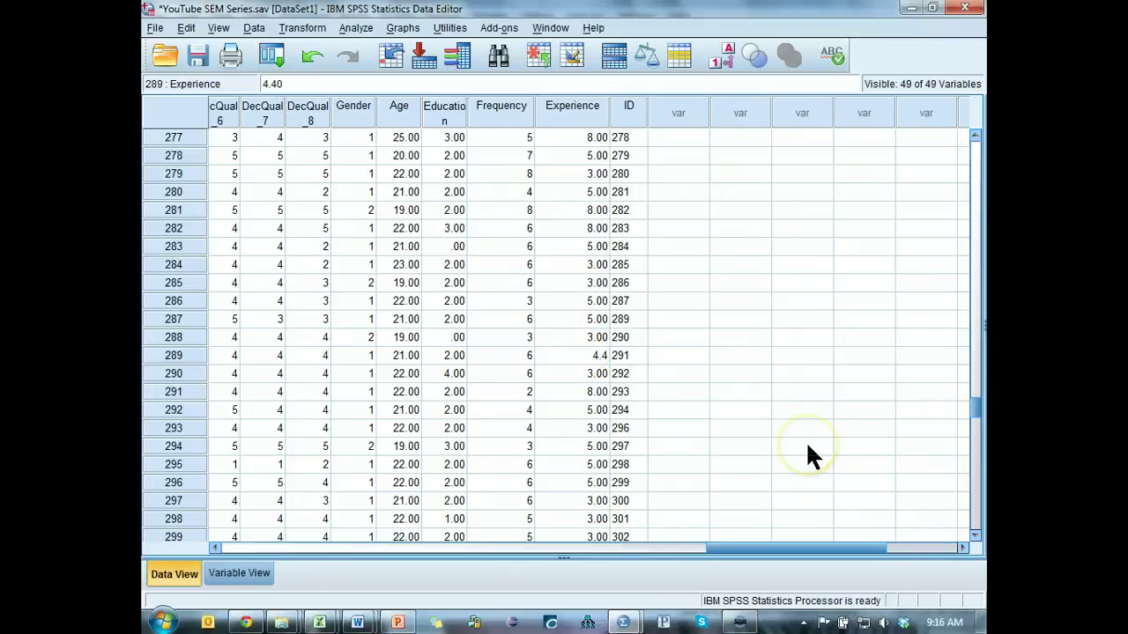
pyautogui.press('Return')
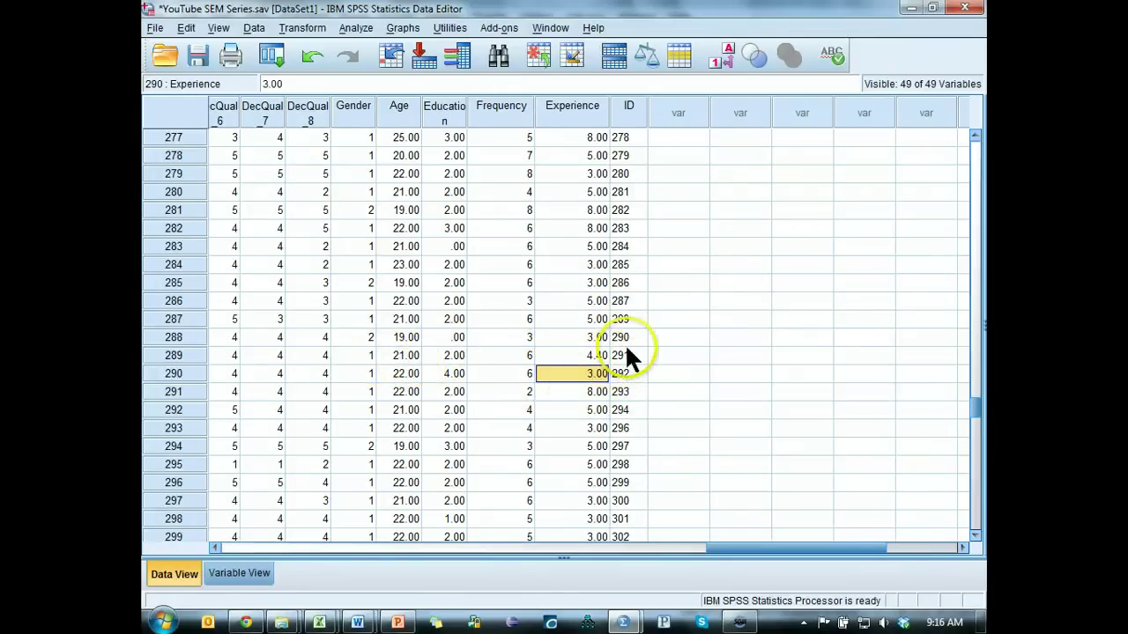
# Review the Experience descriptives in the output and go back to the boxplot of the demographic variables
pyautogui.hotkey('alt', 'Tab')
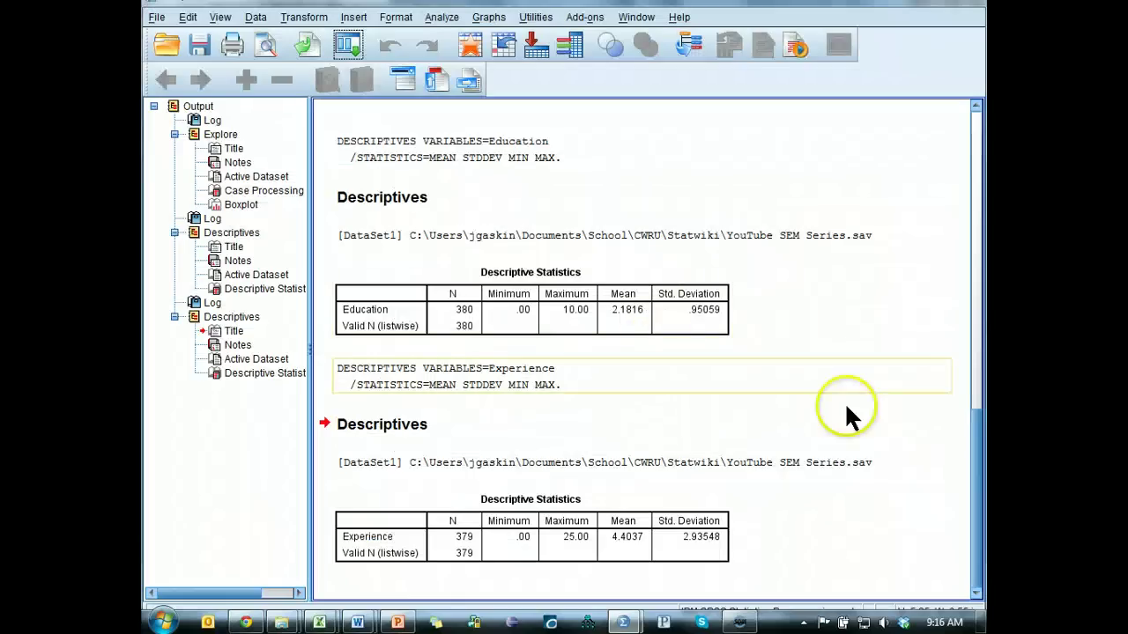
pyautogui.click(851, 424)
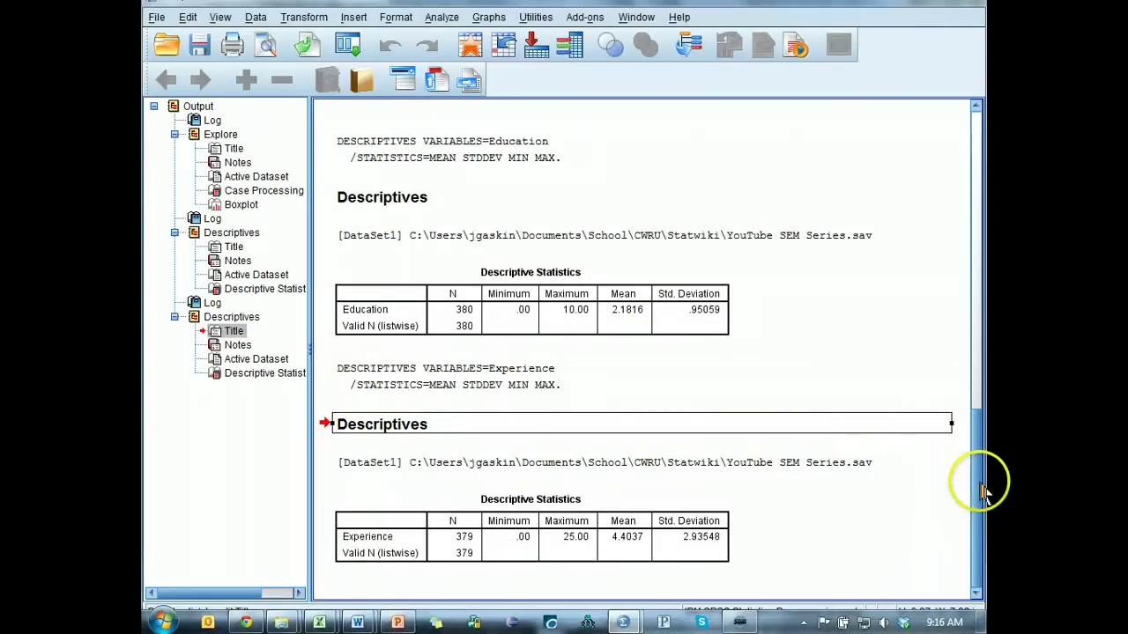
pyautogui.moveTo(983, 494); pyautogui.dragTo(969, 340)
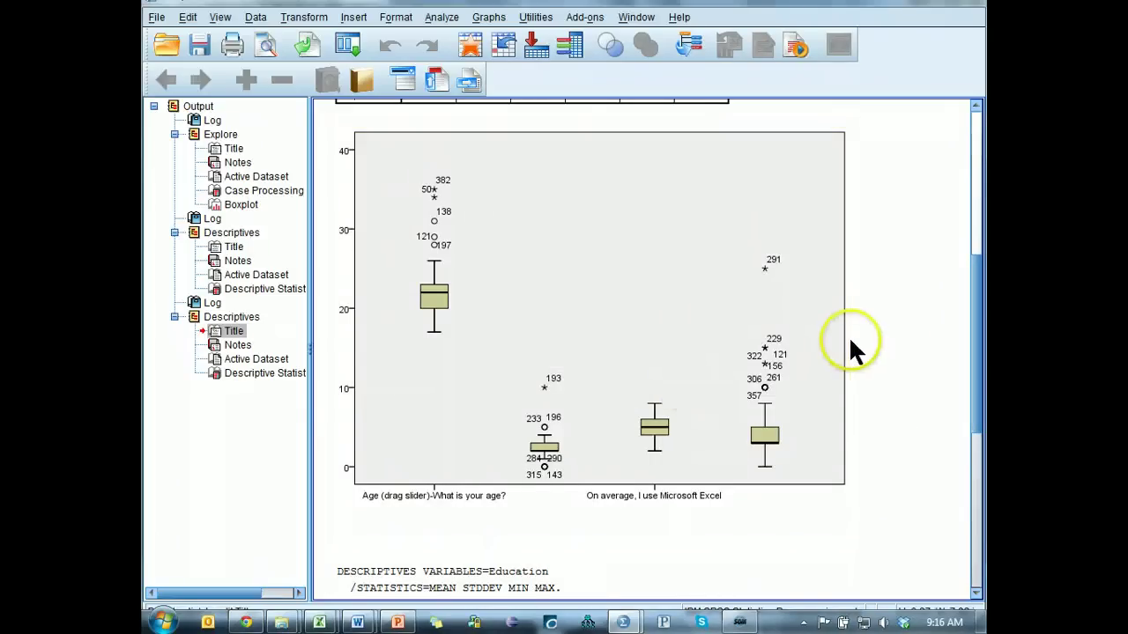
# Check the order of procedures in the Statwiki guidelines, and save the dataset in SPSS
pyautogui.hotkey('alt', 'Tab')
pyautogui.hotkey('alt', 'Tab')
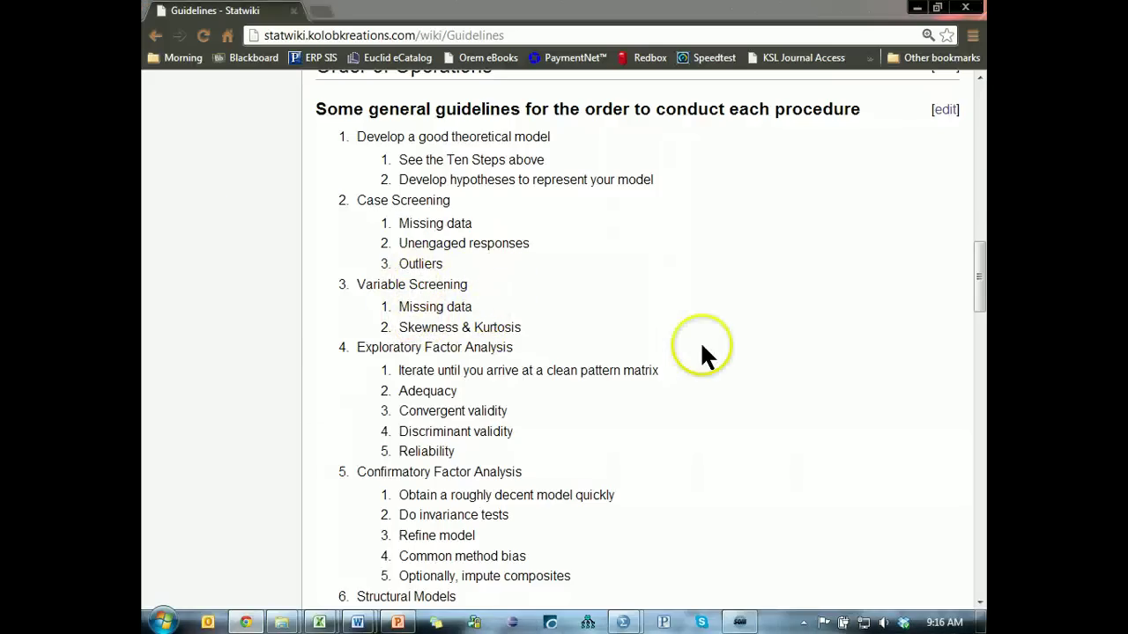
pyautogui.hotkey('alt', 'Tab')
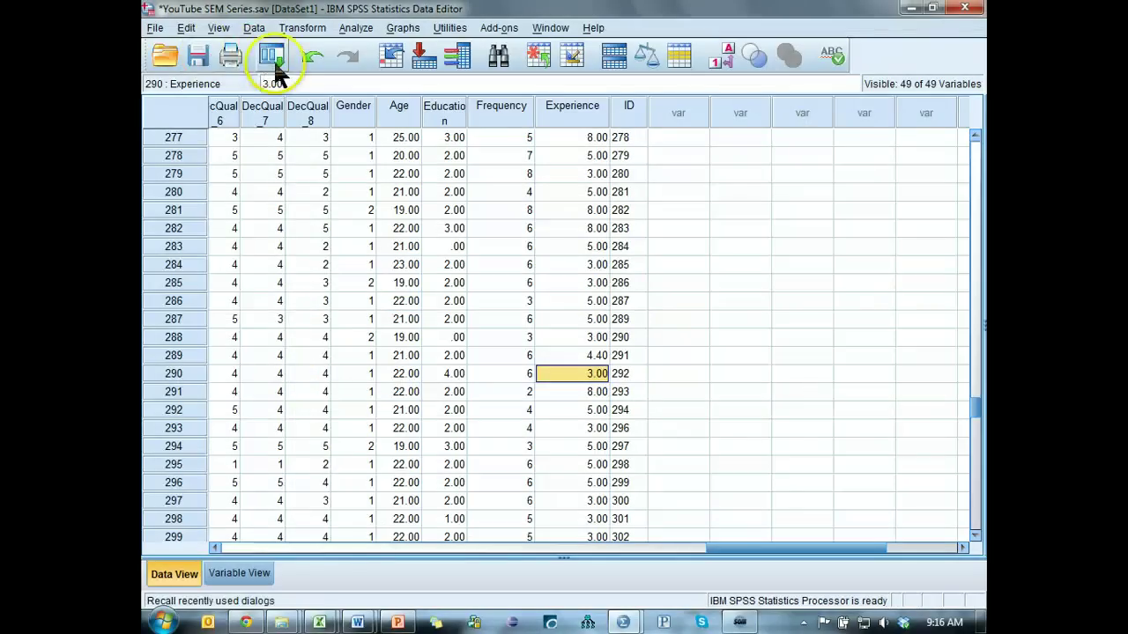
pyautogui.click(199, 57)
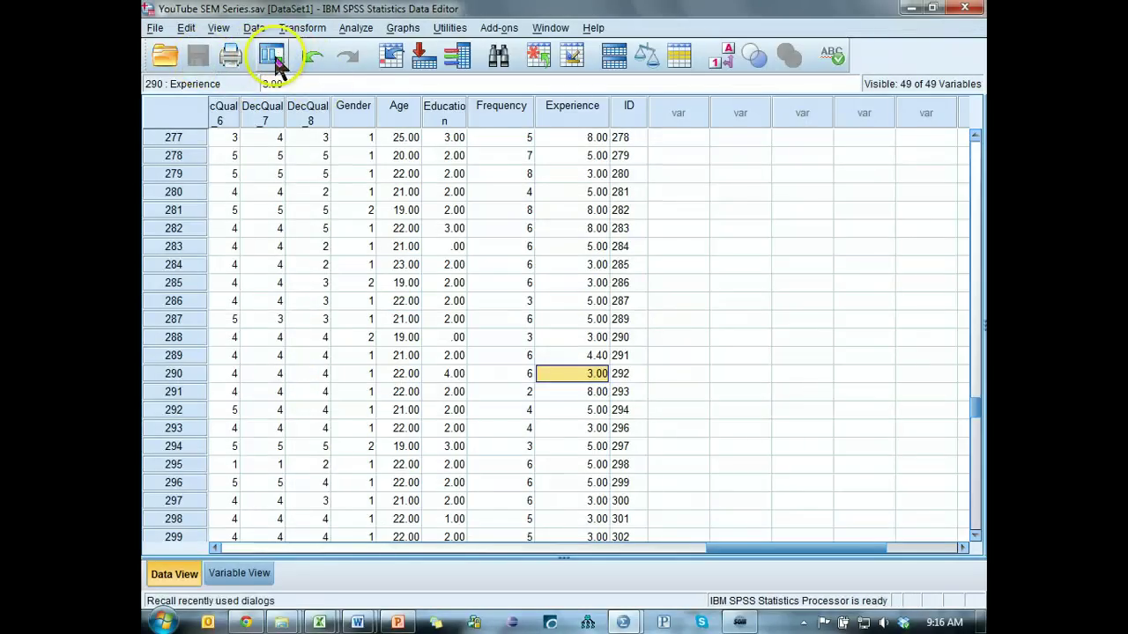
# Open the Frequencies analysis and include all variables except ID
pyautogui.click(357, 32)
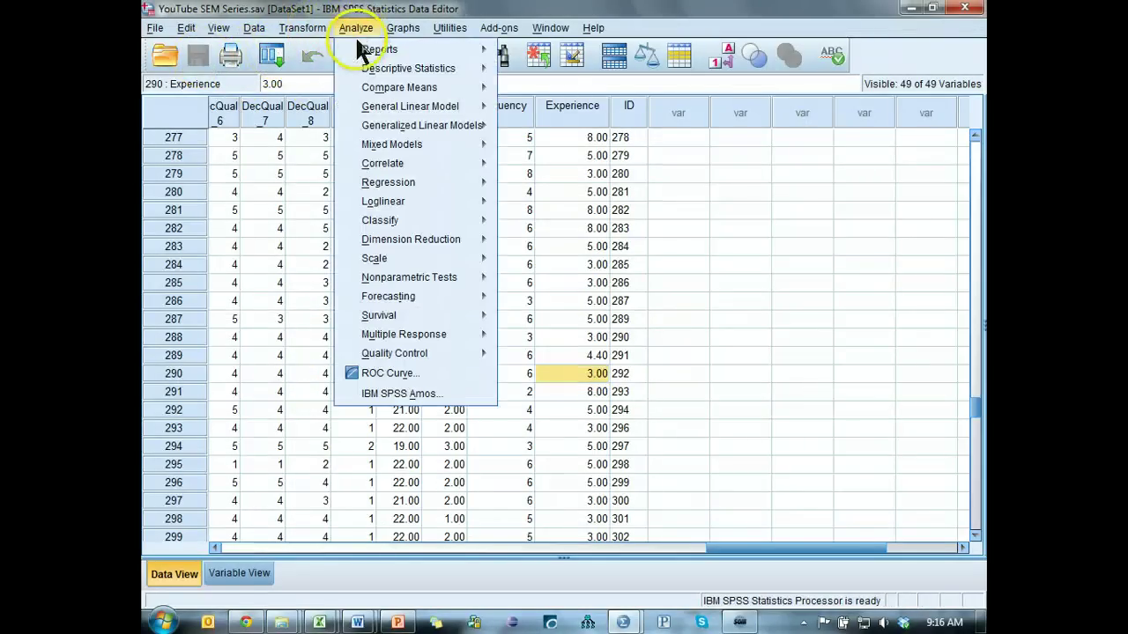
pyautogui.moveTo(379, 69)
pyautogui.click(551, 70)
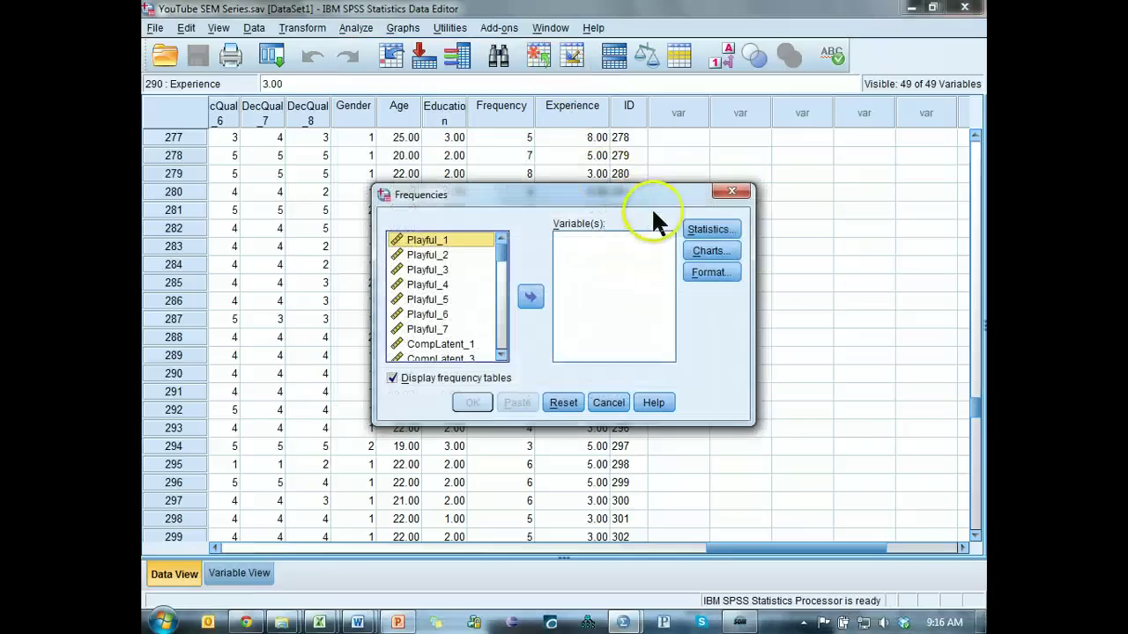
pyautogui.hotkey('ctrl', 'a')
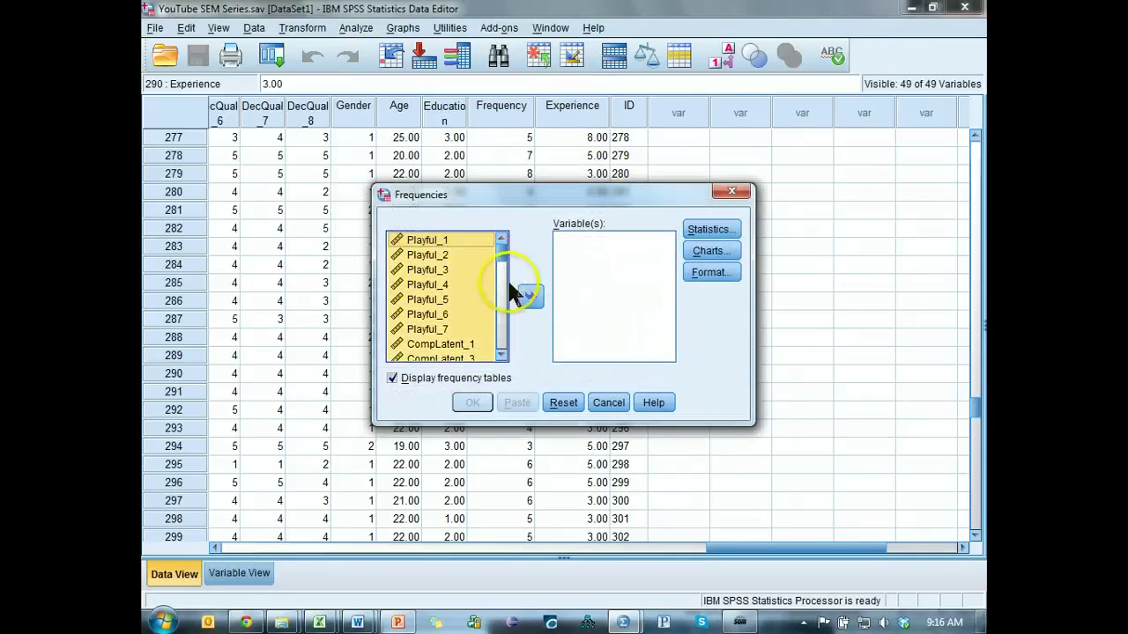
pyautogui.click(527, 299)
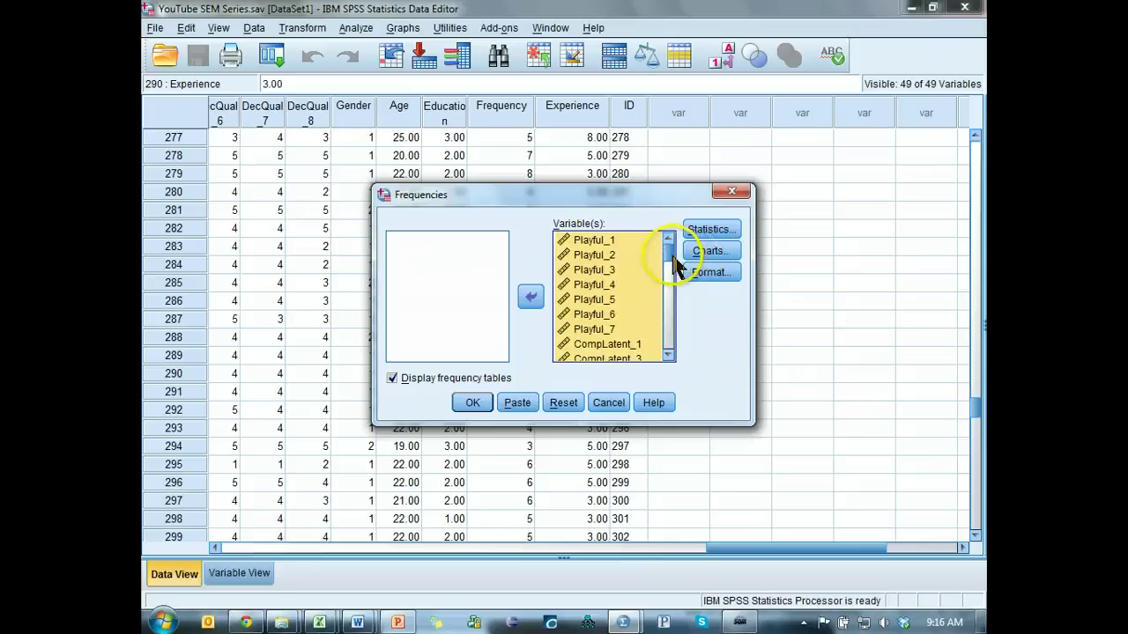
pyautogui.moveTo(669, 246); pyautogui.dragTo(674, 354)
pyautogui.click(597, 350)
pyautogui.click(531, 297)
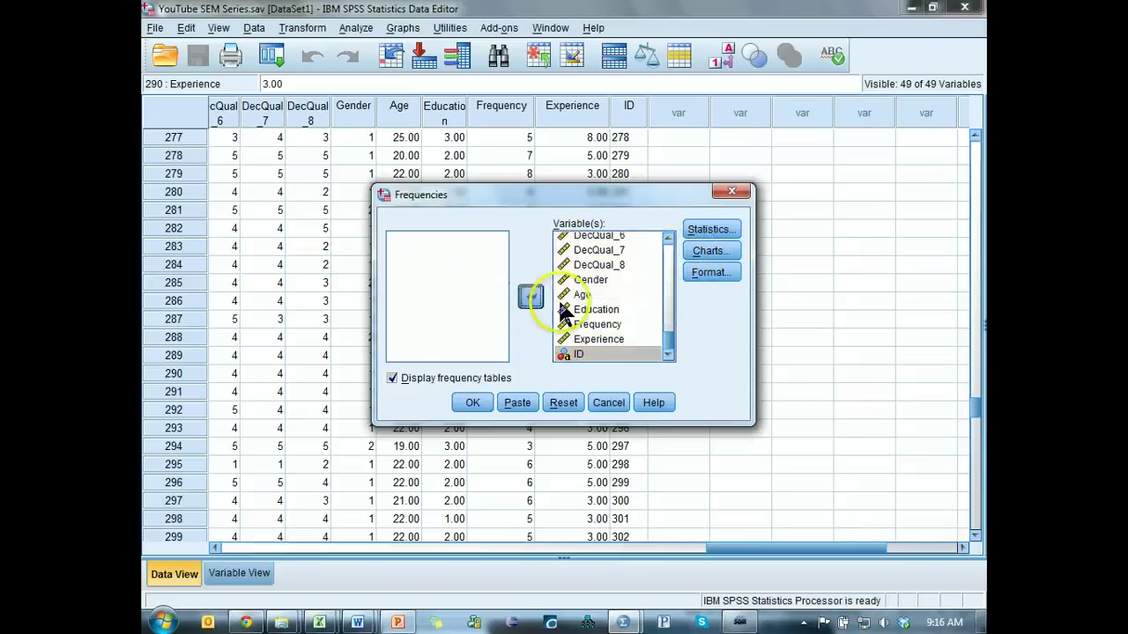
# Run the Frequencies analysis on all variables except ID, with frequency tables and no additional statistics
pyautogui.click(711, 229)
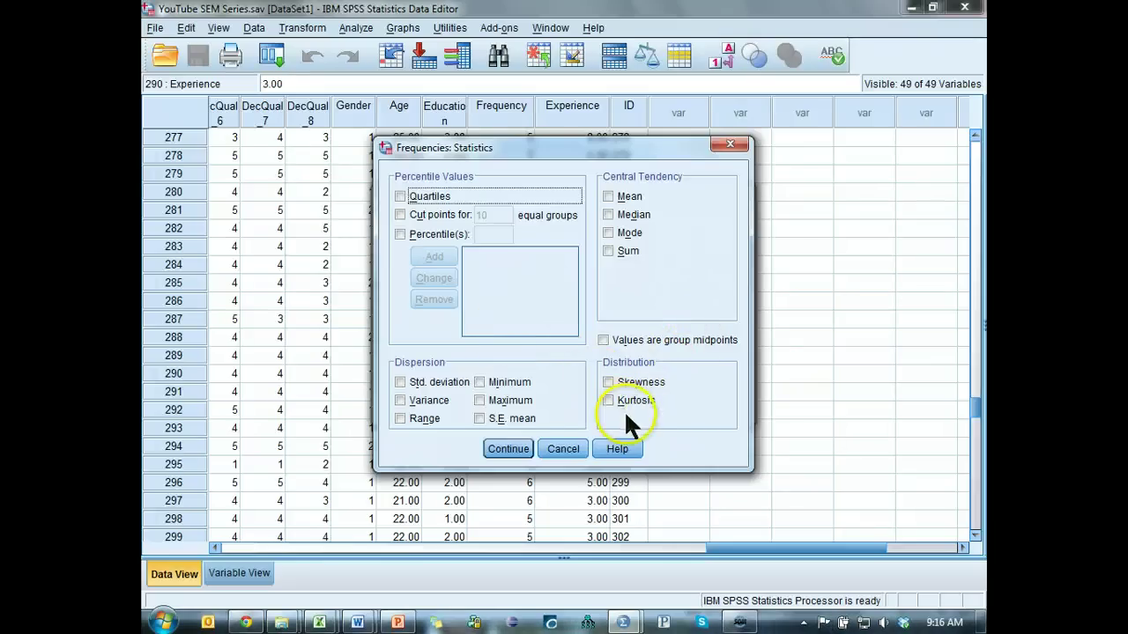
pyautogui.click(563, 449)
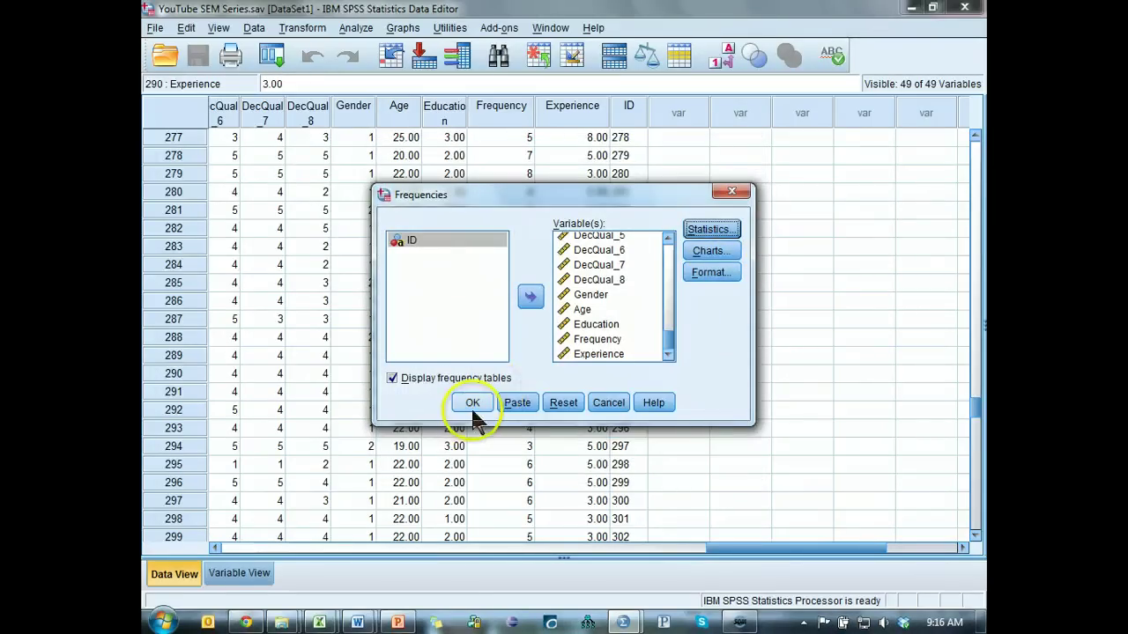
pyautogui.click(474, 404)
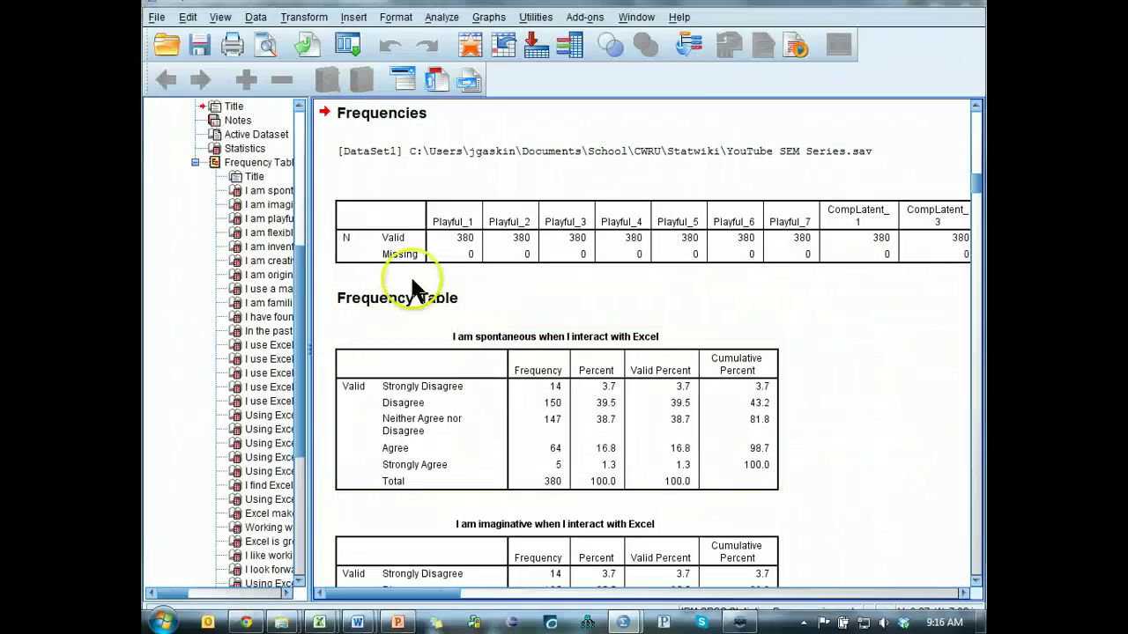
# Copy the Statistics table of valid and missing counts from the output and paste it into Excel workbook Book1 at cell E373
pyautogui.click(667, 249)
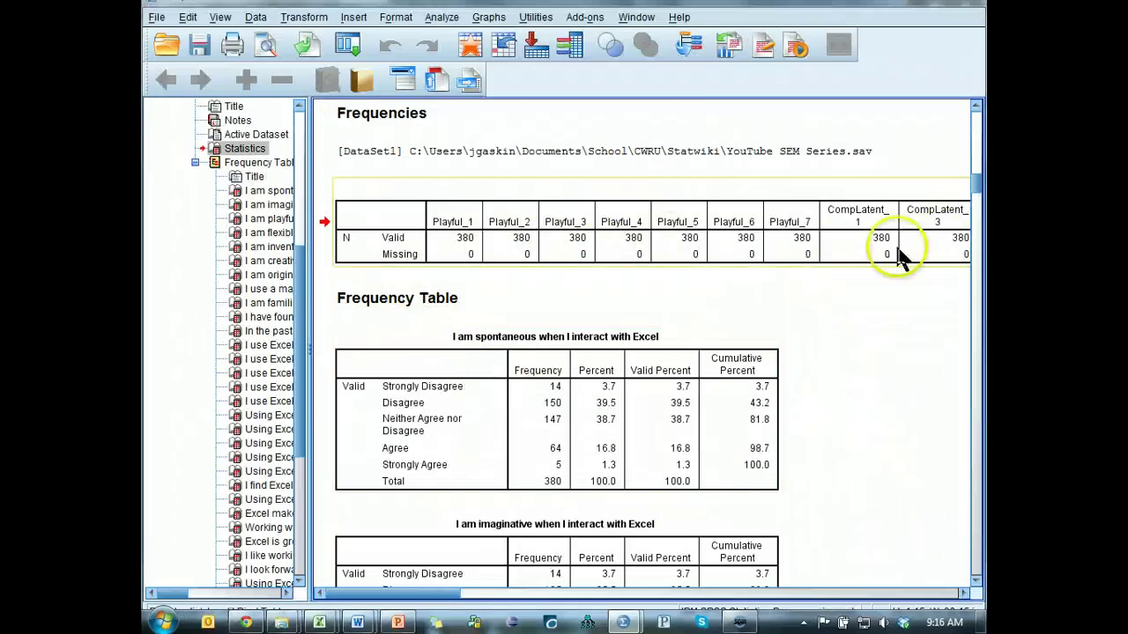
pyautogui.moveTo(440, 586); pyautogui.dragTo(730, 610)
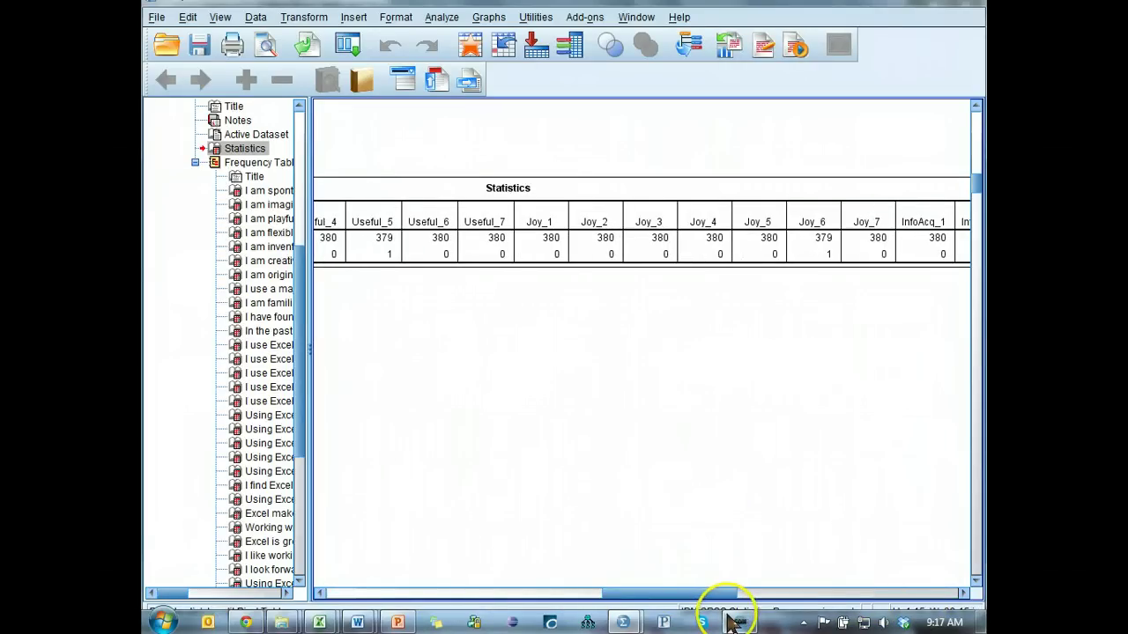
pyautogui.moveTo(319, 622)
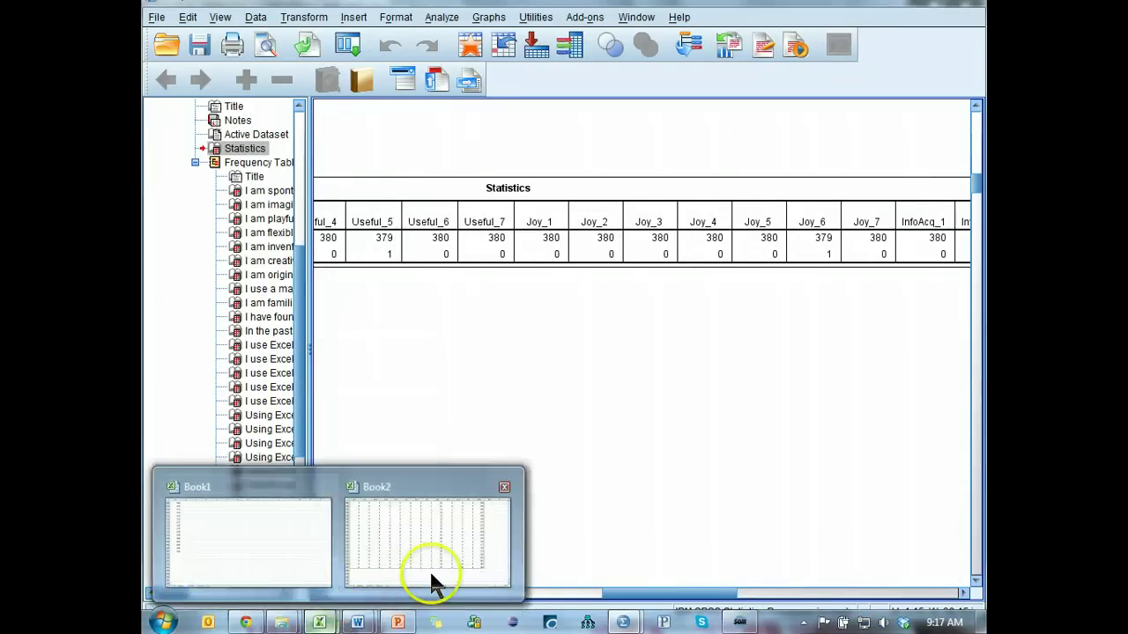
pyautogui.click(276, 573)
pyautogui.click(388, 225)
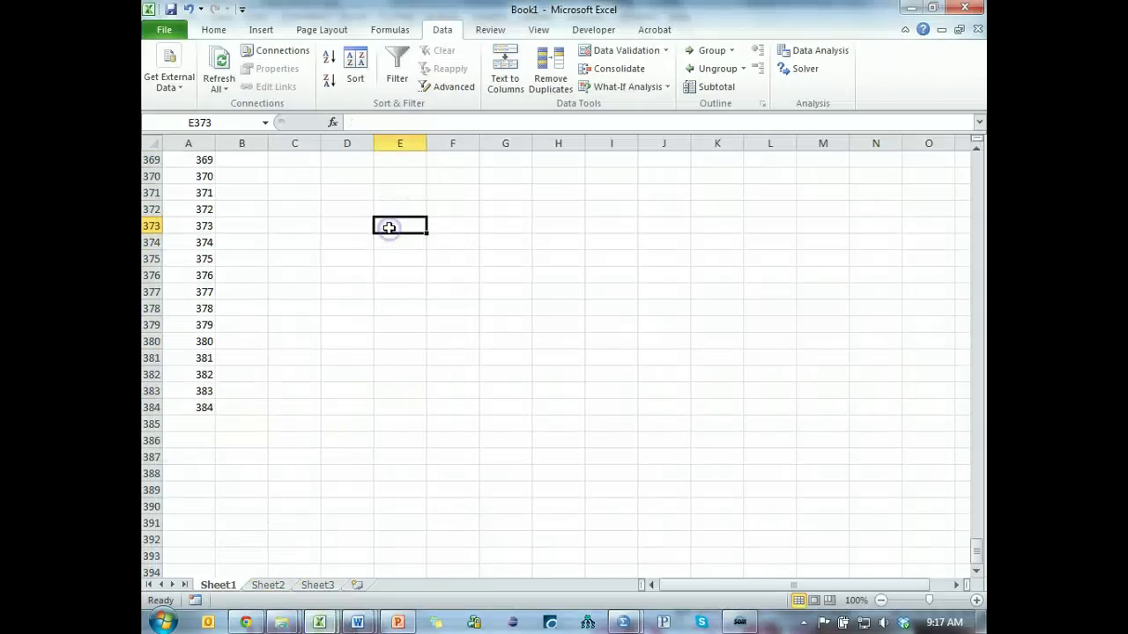
pyautogui.hotkey('ctrl', 'v')
# Apply conditional formatting to the Missing row from G376 onward, marking values greater than 0 with Light Red Fill with Dark Red Text
pyautogui.click(505, 287)
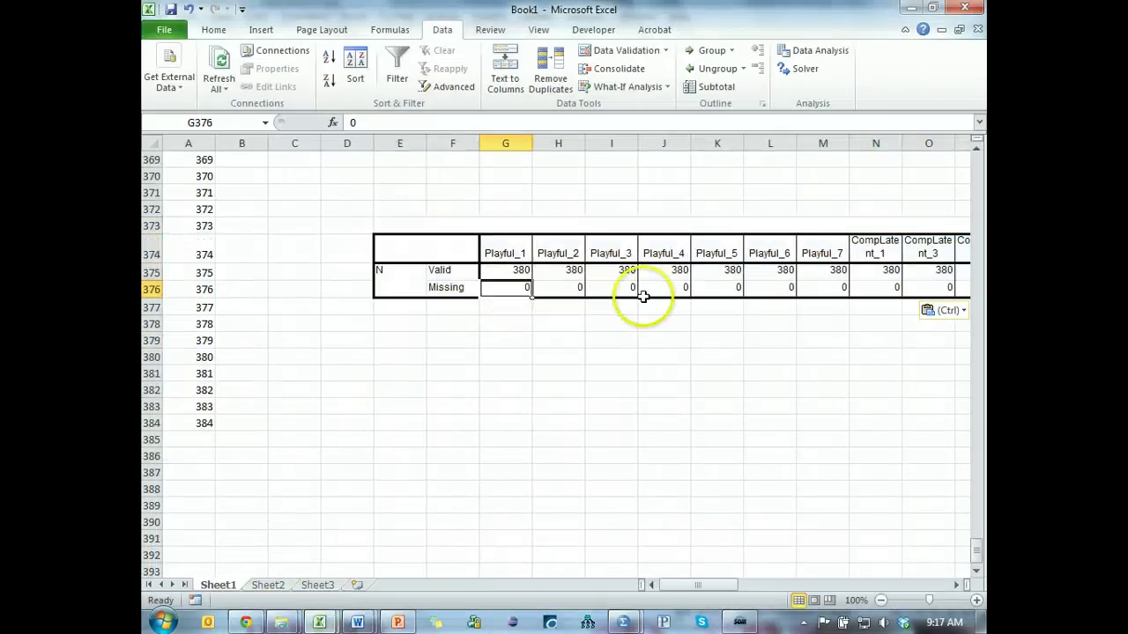
pyautogui.hotkey('ctrl', 'shift', 'Right')
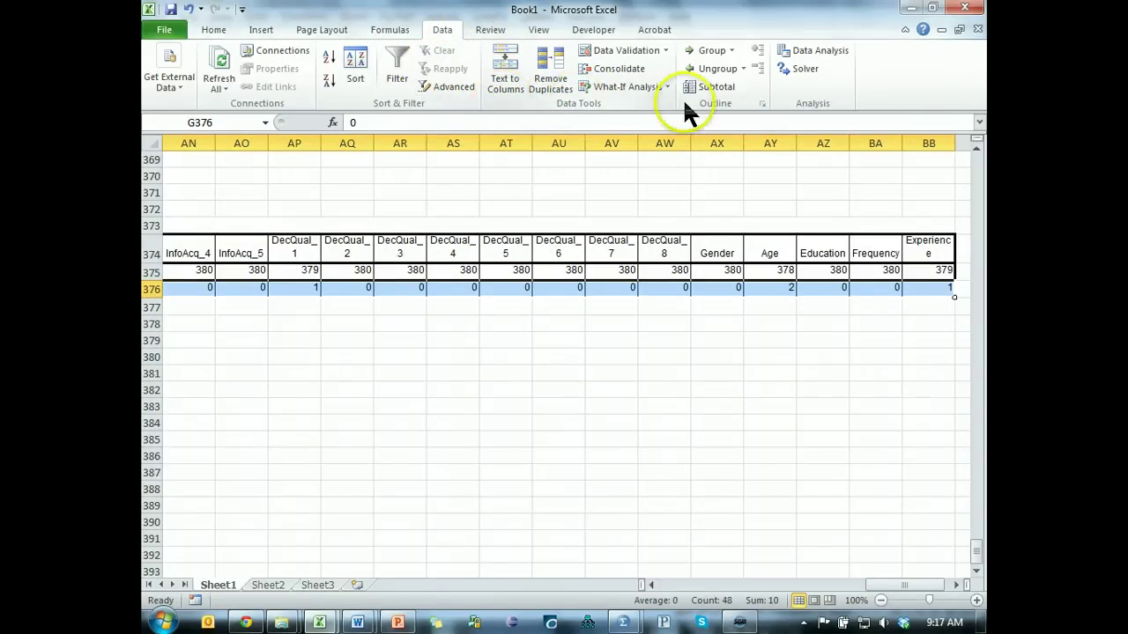
pyautogui.click(217, 32)
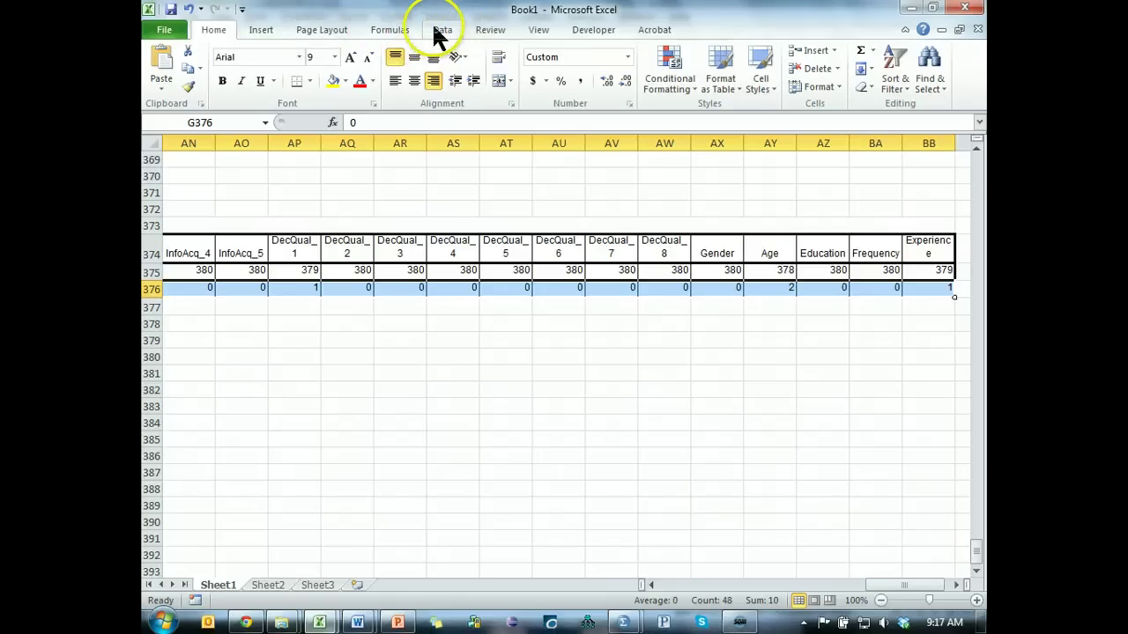
pyautogui.click(668, 78)
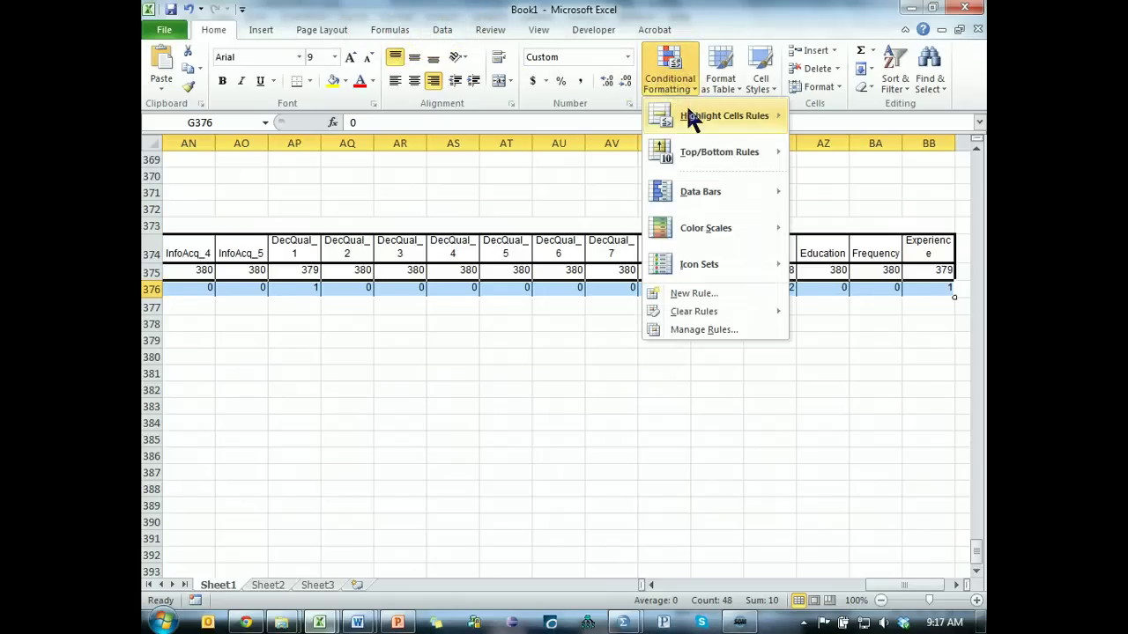
pyautogui.moveTo(690, 117)
pyautogui.click(848, 118)
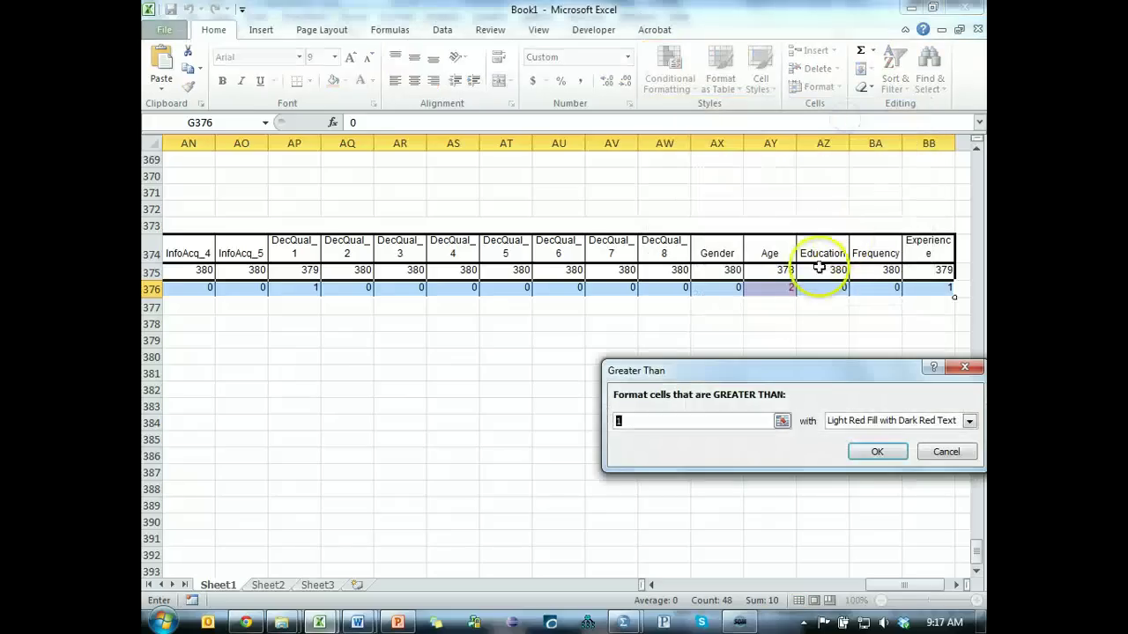
pyautogui.write('0')
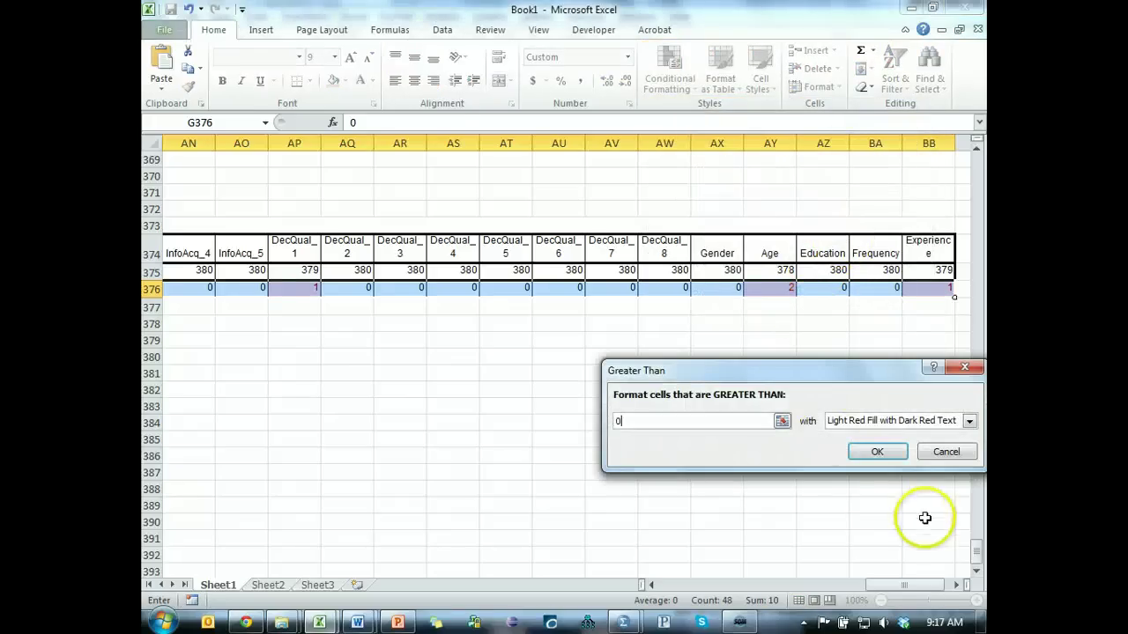
pyautogui.click(882, 451)
pyautogui.click(854, 287)
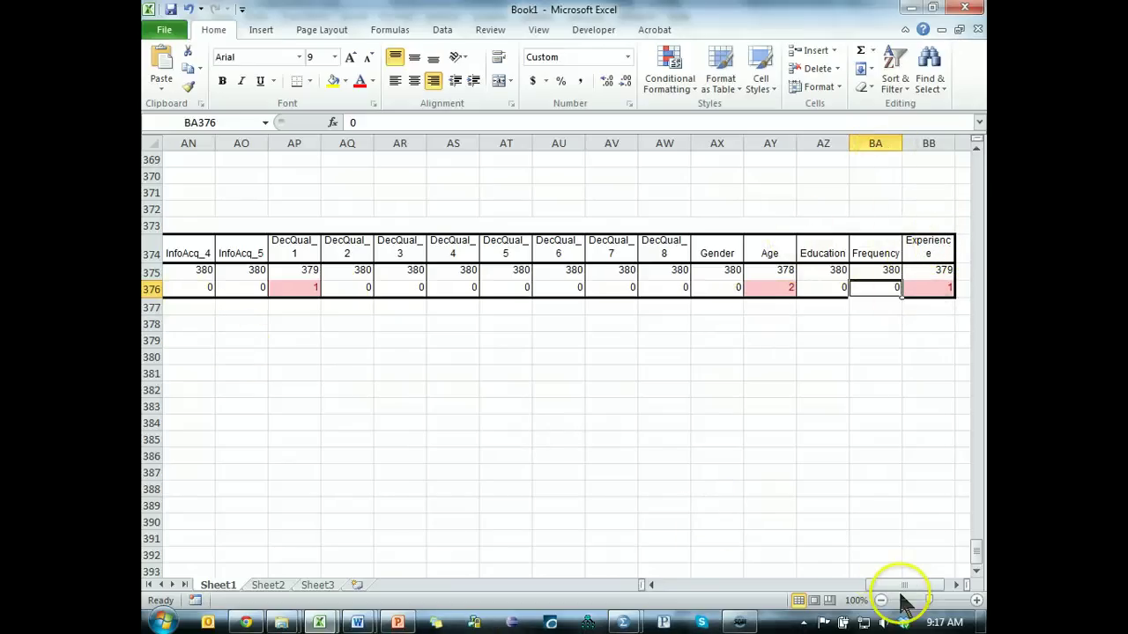
# Review the highlighted missing counts, and delete the Education, Frequency and DecQual_2 through Gender columns from the pasted table
pyautogui.moveTo(908, 588); pyautogui.dragTo(853, 599)
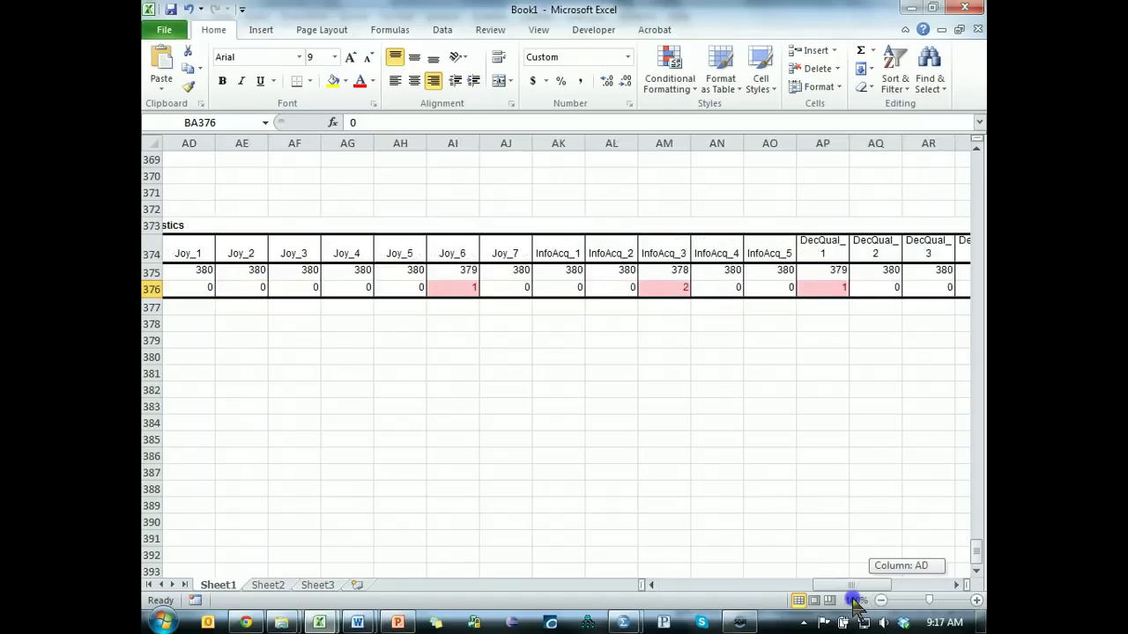
pyautogui.moveTo(847, 601); pyautogui.dragTo(820, 584)
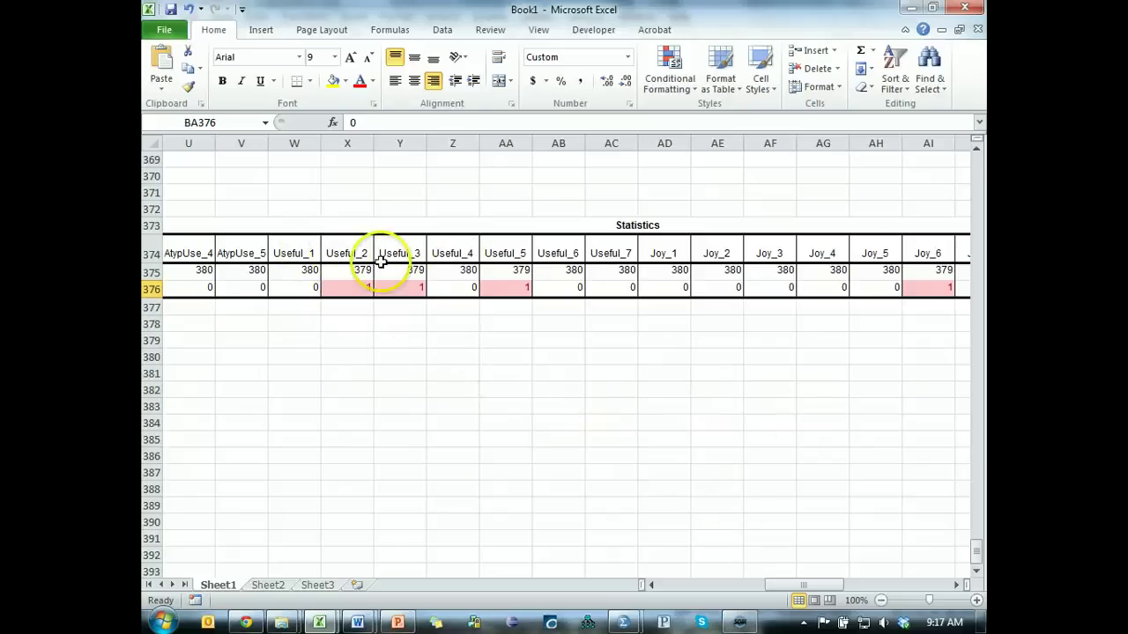
pyautogui.moveTo(343, 253); pyautogui.dragTo(487, 255)
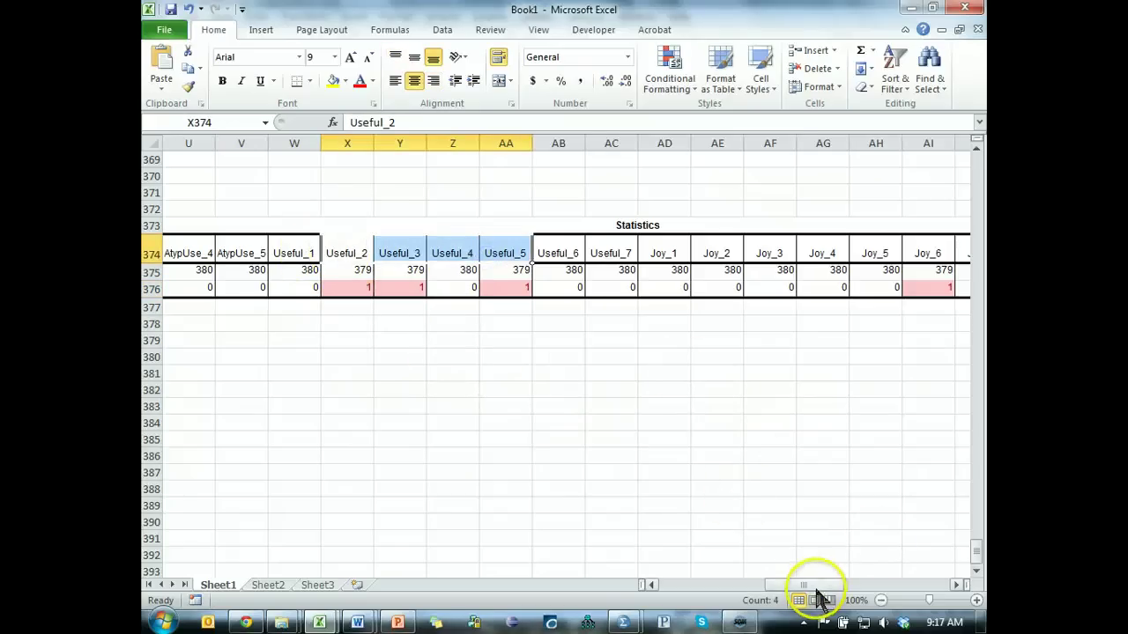
pyautogui.moveTo(814, 586); pyautogui.dragTo(969, 585)
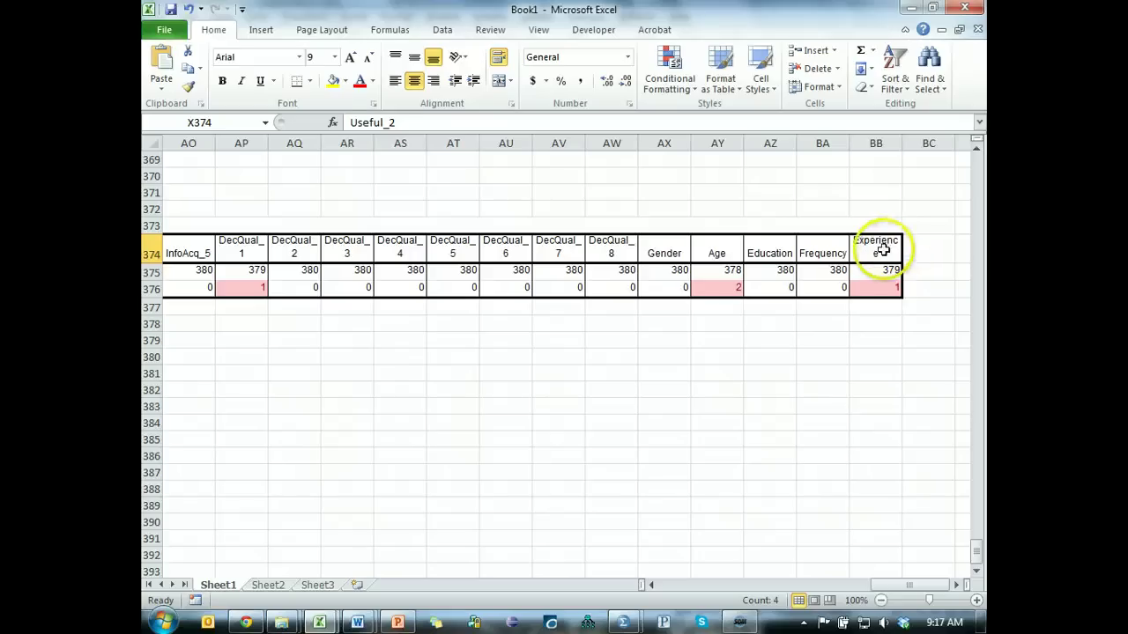
pyautogui.moveTo(884, 246); pyautogui.dragTo(717, 285)
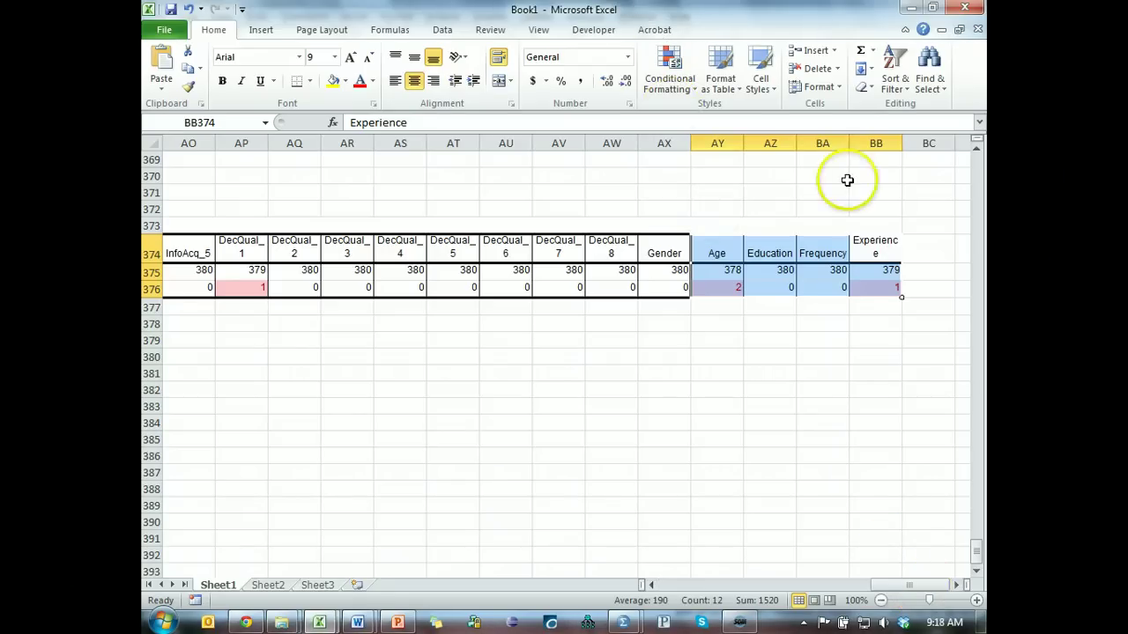
pyautogui.click(783, 144)
pyautogui.moveTo(785, 146); pyautogui.dragTo(805, 143)
pyautogui.hotkey('ctrl', '-')
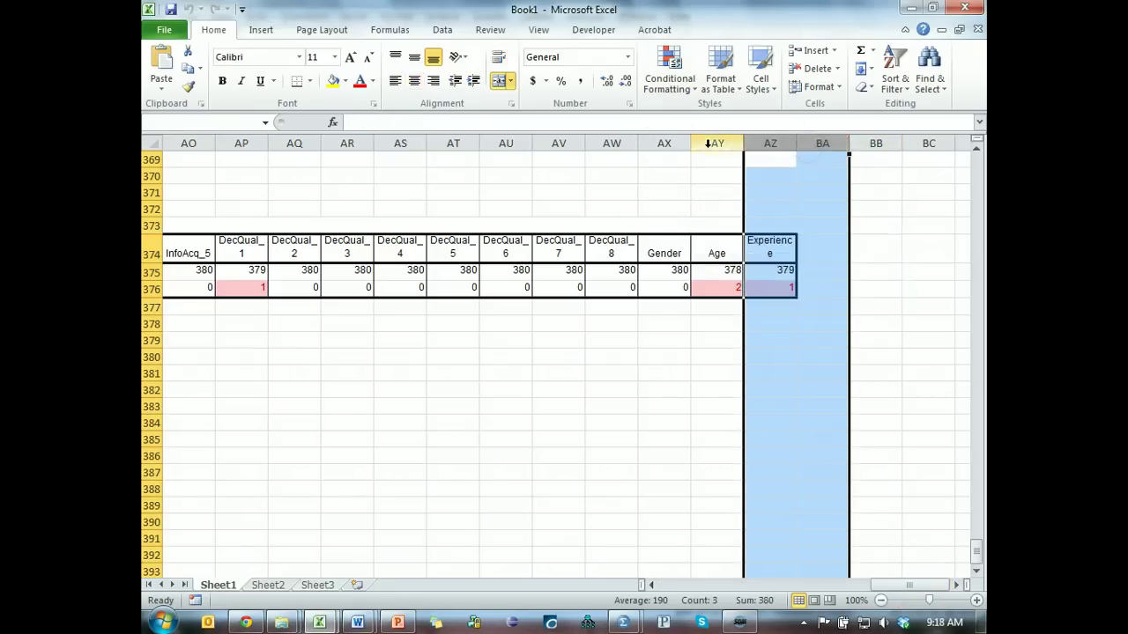
pyautogui.click(663, 143)
pyautogui.moveTo(662, 143); pyautogui.dragTo(318, 174)
pyautogui.hotkey('ctrl', '-')
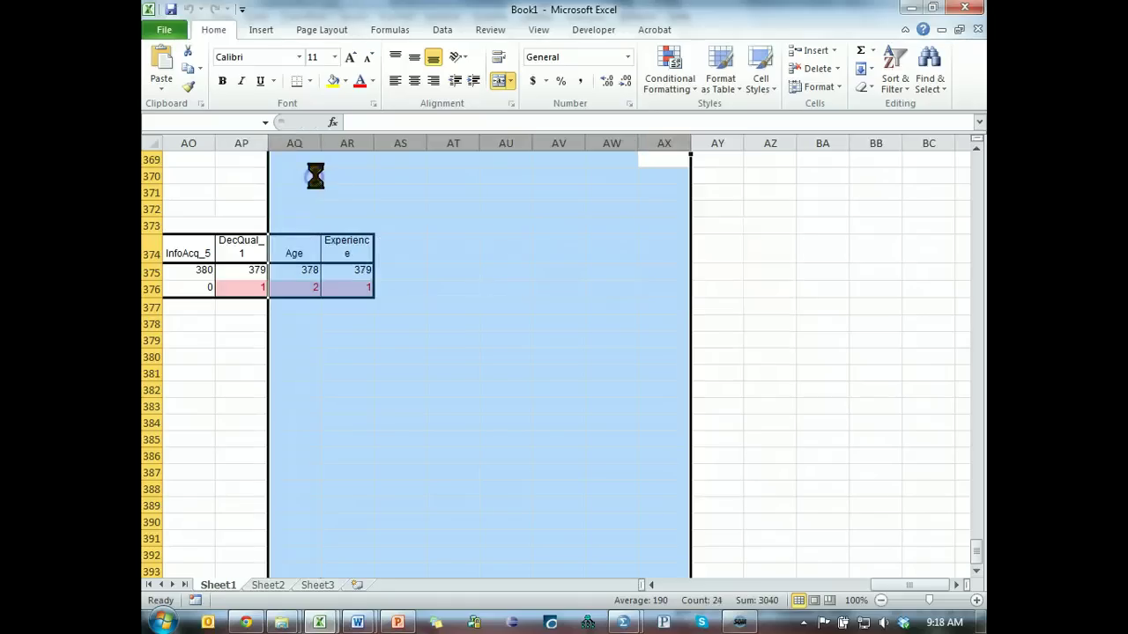
# Delete the columns without missing values between Useful_5 and DecQual_1, keeping only Joy_6 and InfoAcq_3
pyautogui.moveTo(911, 585); pyautogui.dragTo(875, 581)
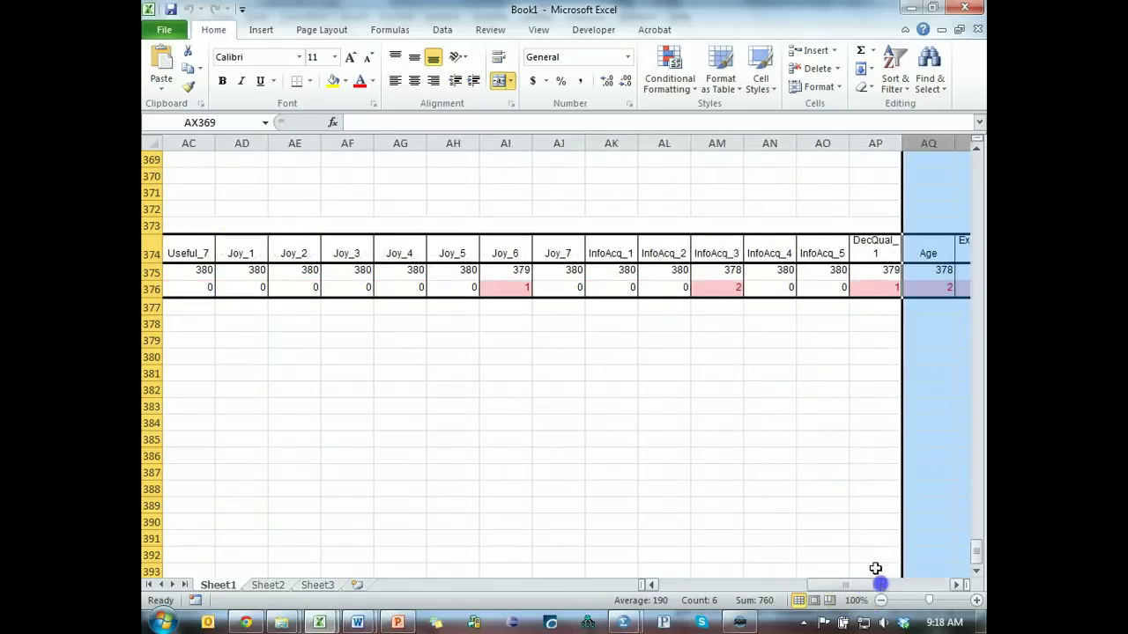
pyautogui.moveTo(811, 143); pyautogui.dragTo(775, 147)
pyautogui.hotkey('ctrl', '-')
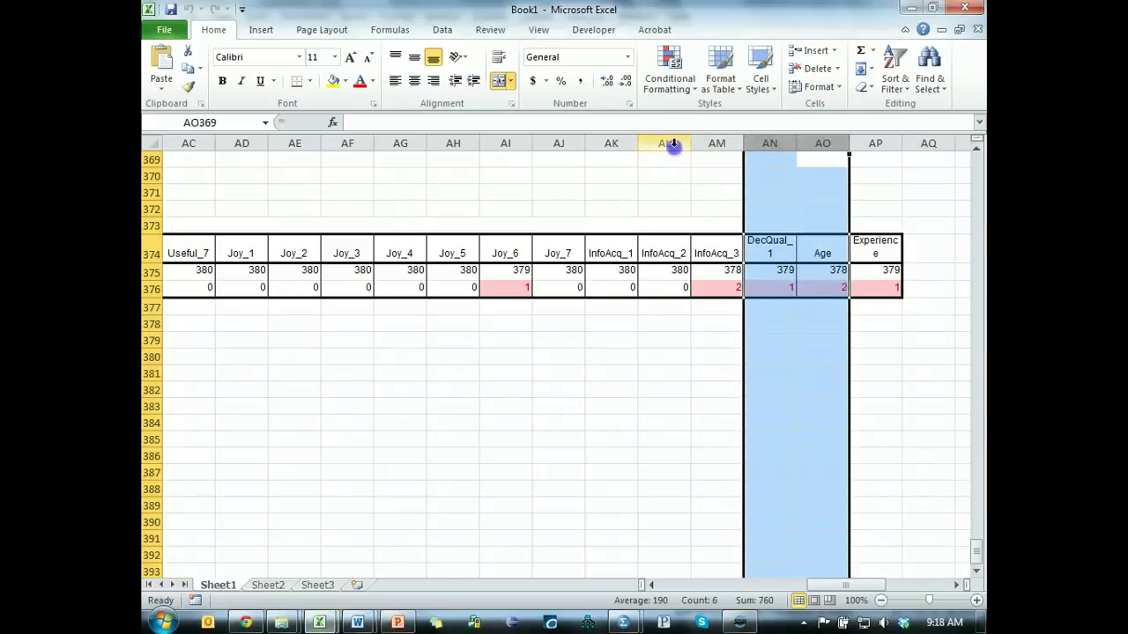
pyautogui.moveTo(673, 144); pyautogui.dragTo(572, 155)
pyautogui.hotkey('ctrl', '-')
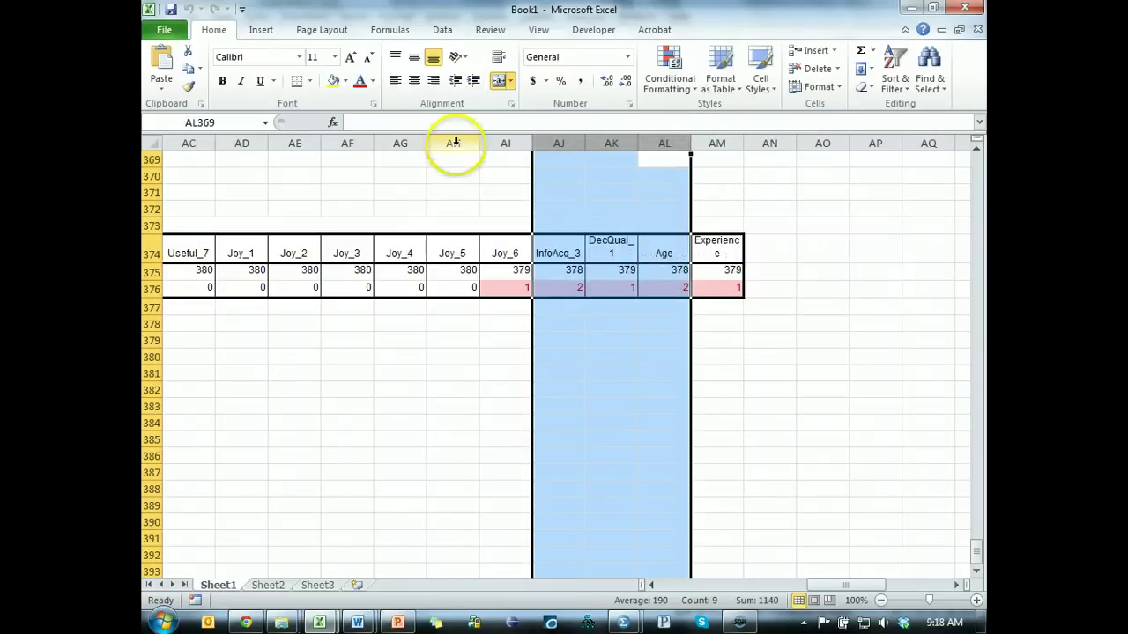
pyautogui.moveTo(449, 143); pyautogui.dragTo(300, 163)
pyautogui.hotkey('ctrl', '-')
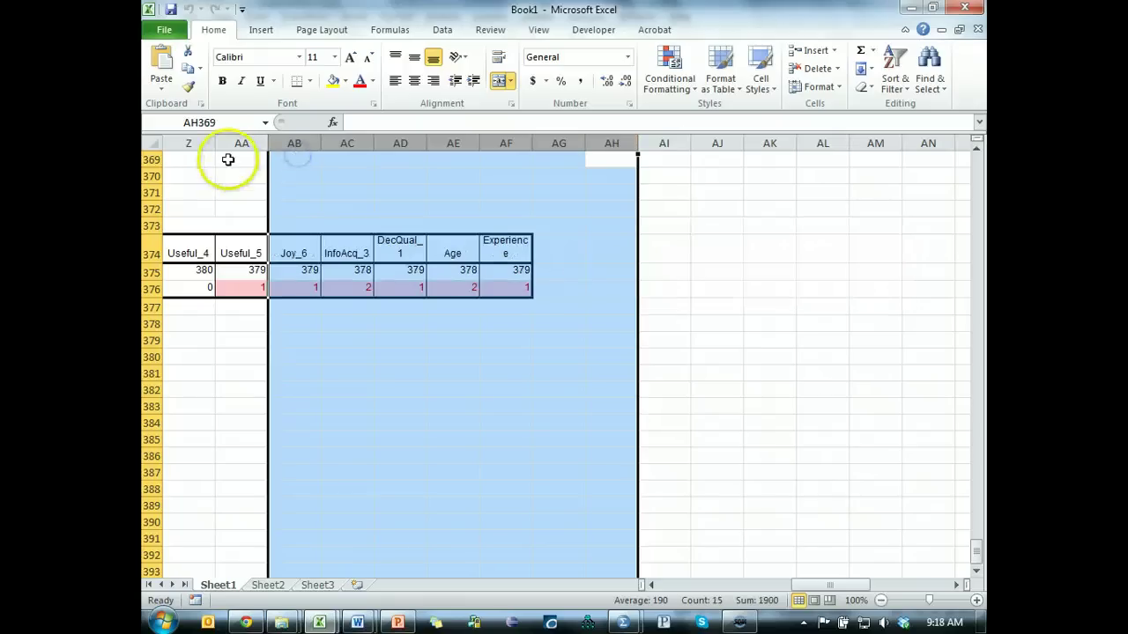
# Delete the Useful_4 column and all table columns before Useful_2, including the row labels
pyautogui.moveTo(180, 143); pyautogui.dragTo(395, 156)
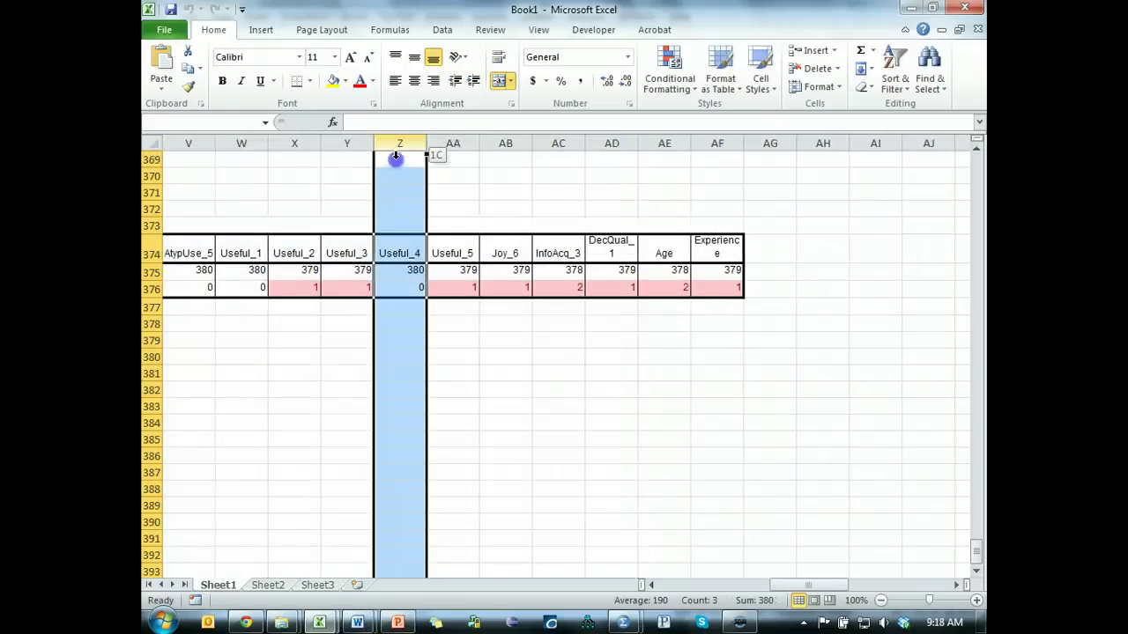
pyautogui.hotkey('ctrl', '-')
pyautogui.moveTo(244, 144); pyautogui.dragTo(393, 174)
pyautogui.hotkey('ctrl', '-')
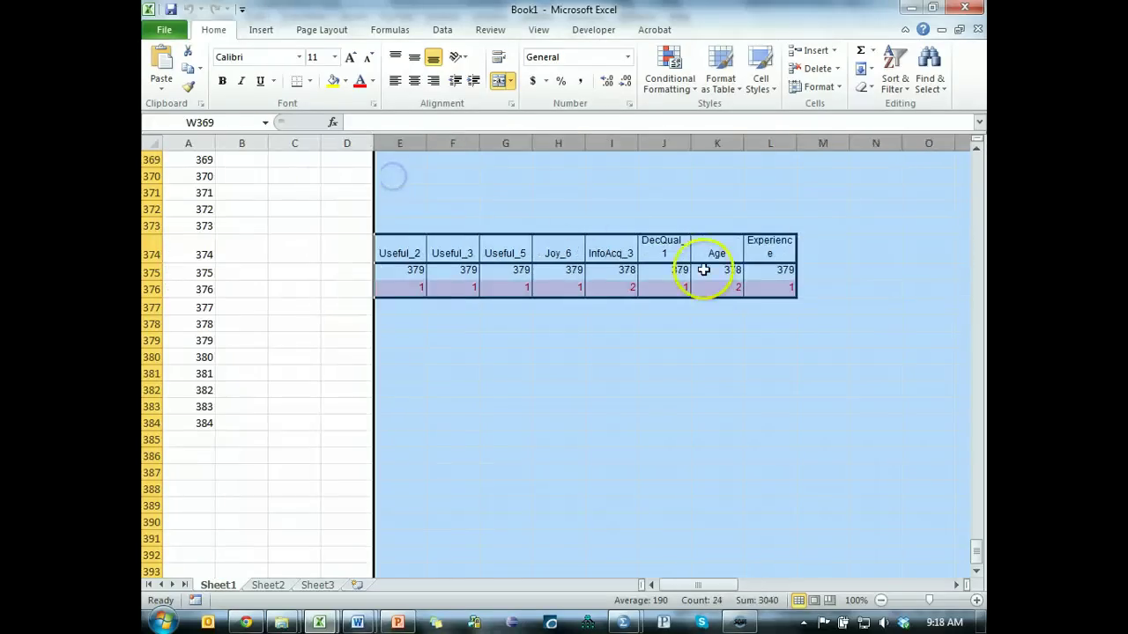
pyautogui.click(717, 356)
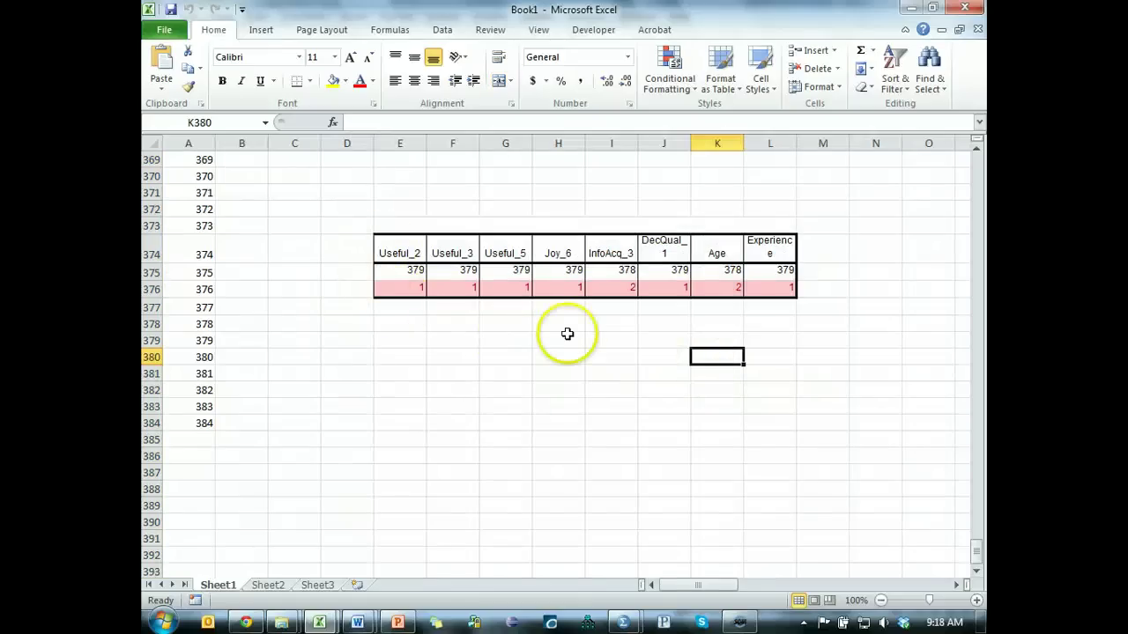
# Switch to the SPSS output viewer, start Replace Missing Values, and add Useful_2, Useful_3 and Useful_5 as new variables
pyautogui.hotkey('alt', 'Tab')
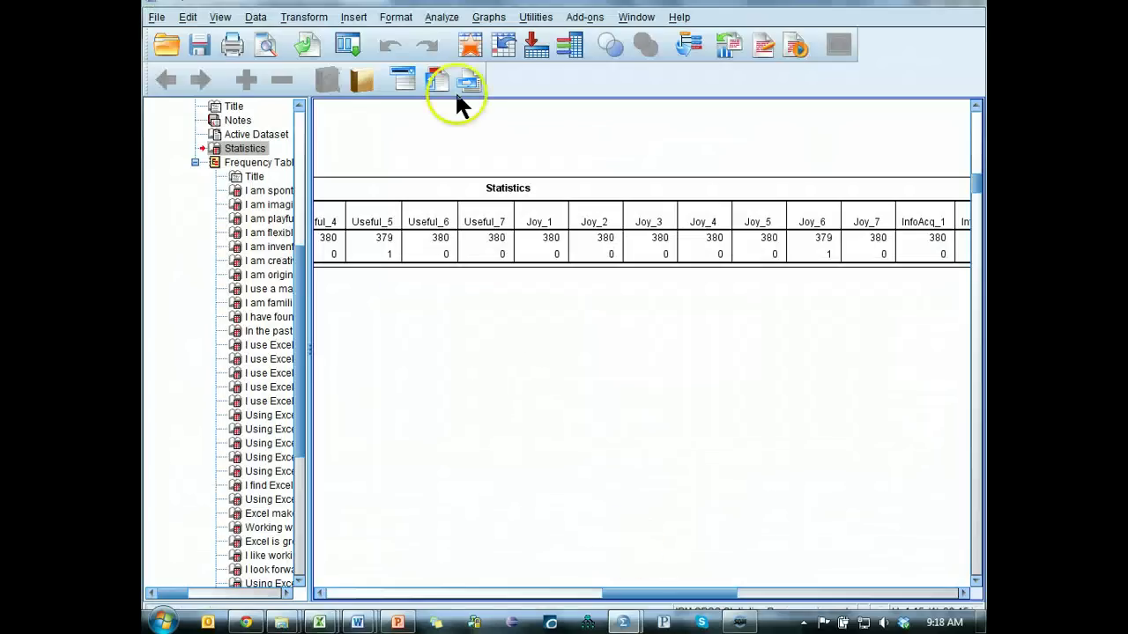
pyautogui.click(305, 18)
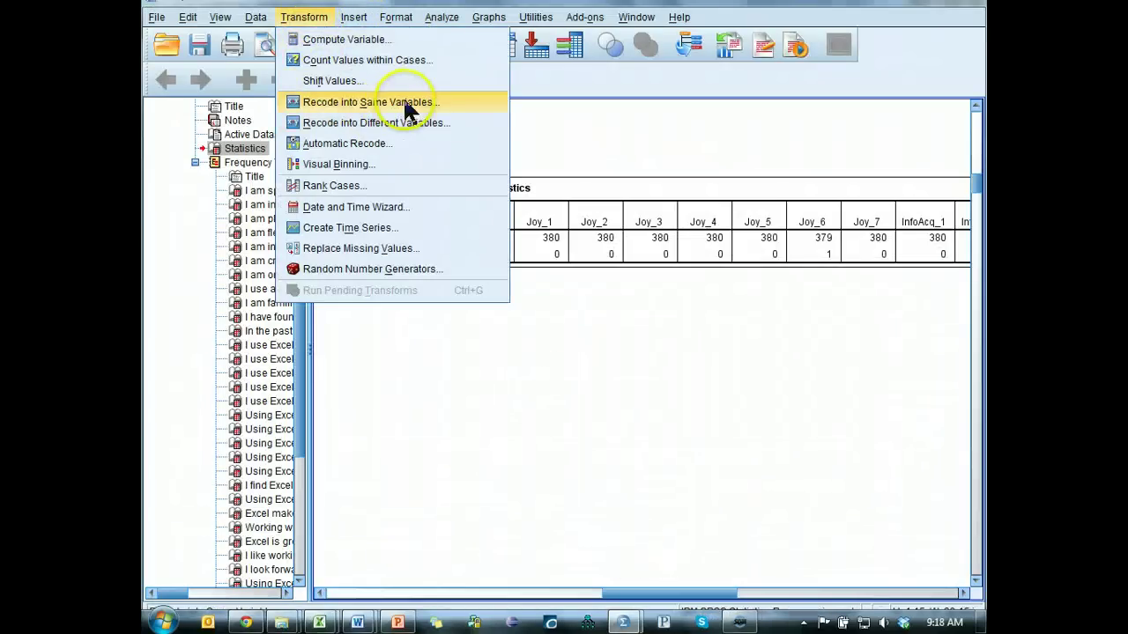
pyautogui.click(396, 249)
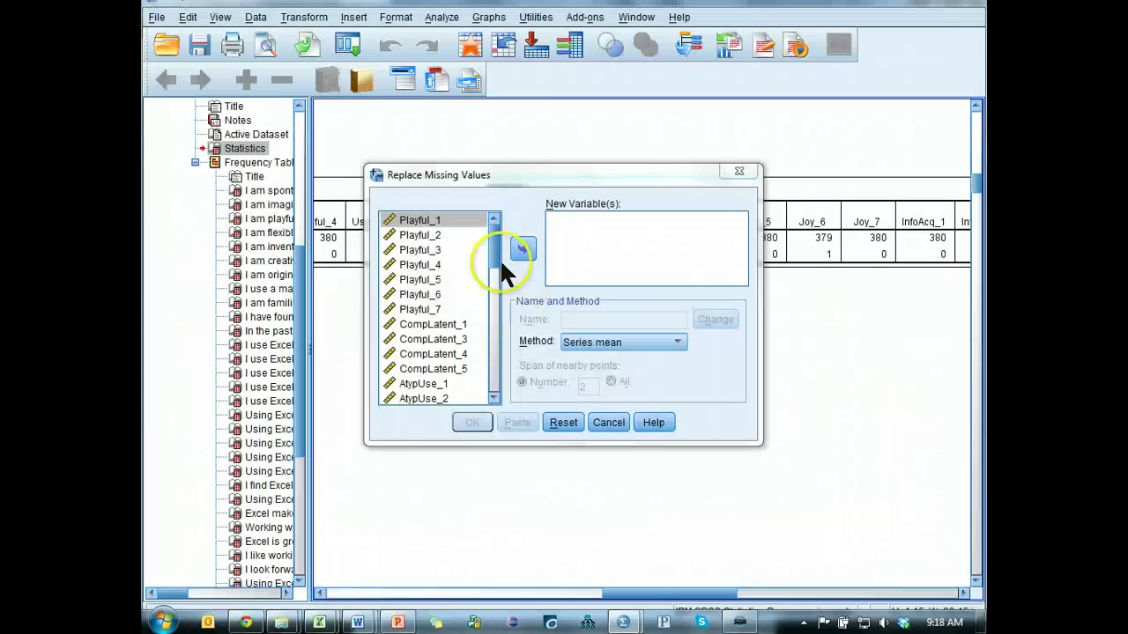
pyautogui.click(464, 310)
pyautogui.press('u')
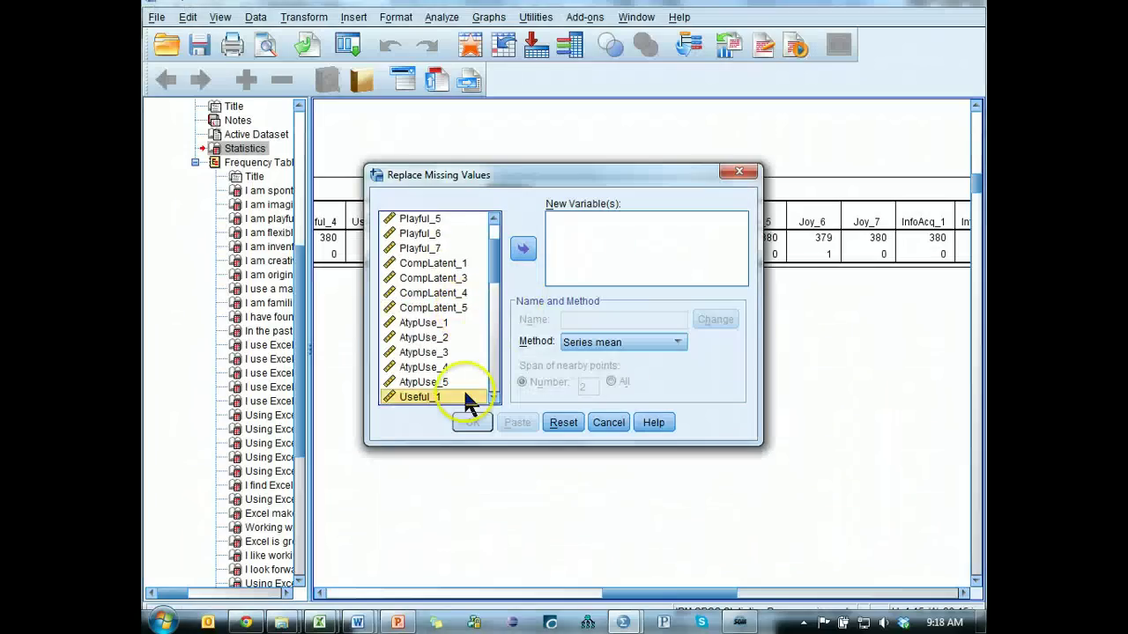
pyautogui.scroll(-4, 462, 388)
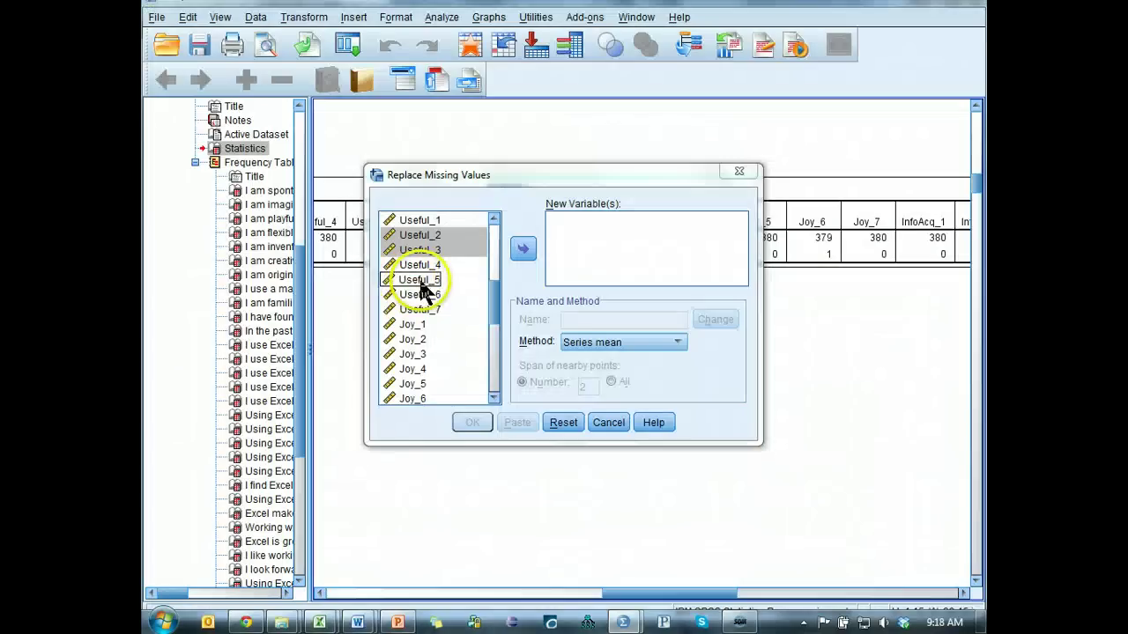
pyautogui.keyDown('ctrl'); pyautogui.click(421, 284); pyautogui.keyUp('ctrl')
pyautogui.click(522, 249)
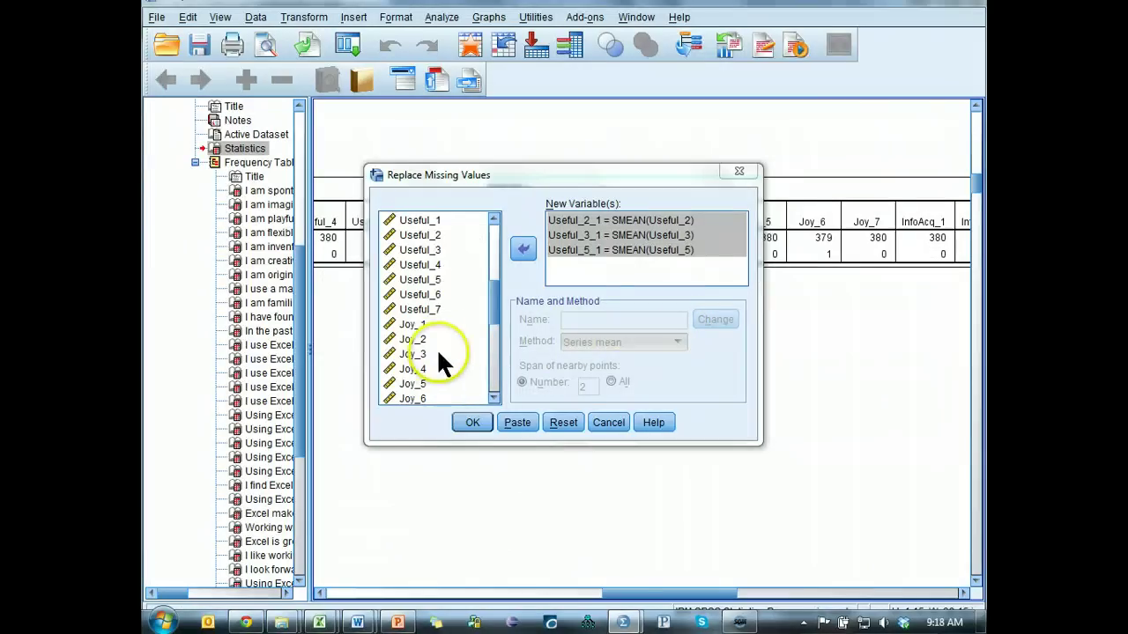
# Add Joy_6, InfoAcq_3 and DecQual_1 to the variables whose missing values are replaced
pyautogui.click(432, 397)
pyautogui.click(524, 250)
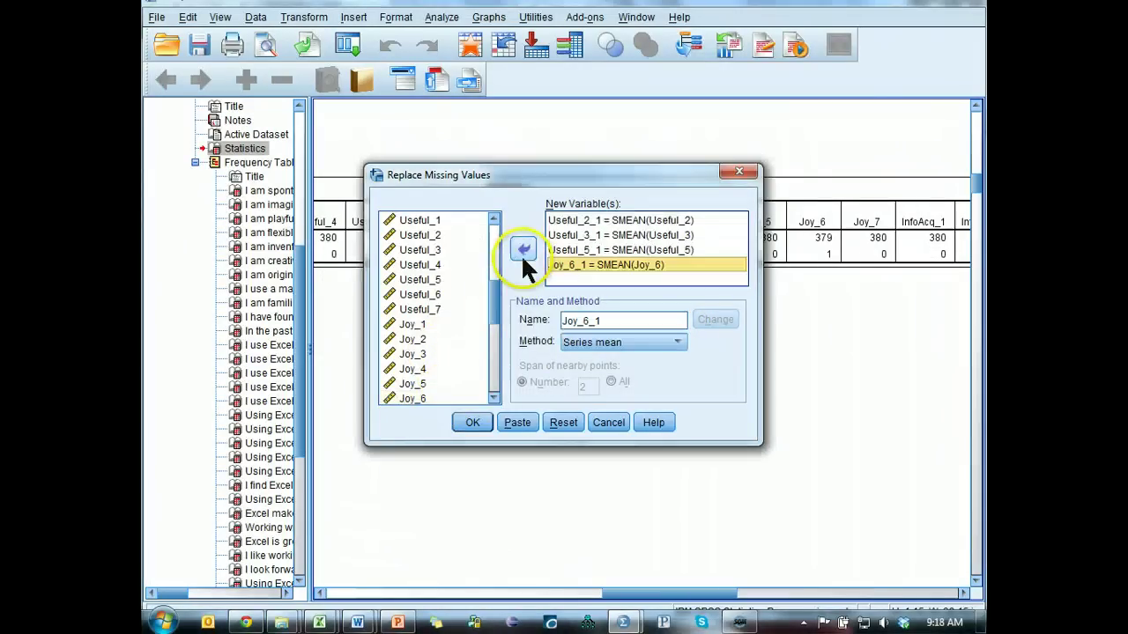
pyautogui.scroll(-5, 480, 353)
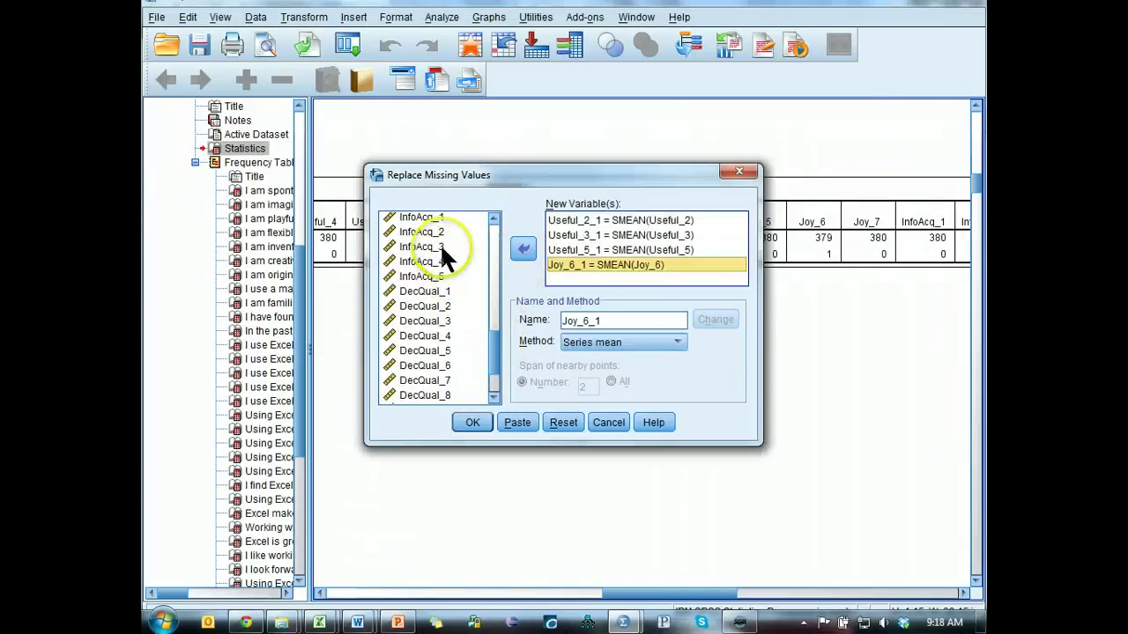
pyautogui.click(440, 247)
pyautogui.click(523, 249)
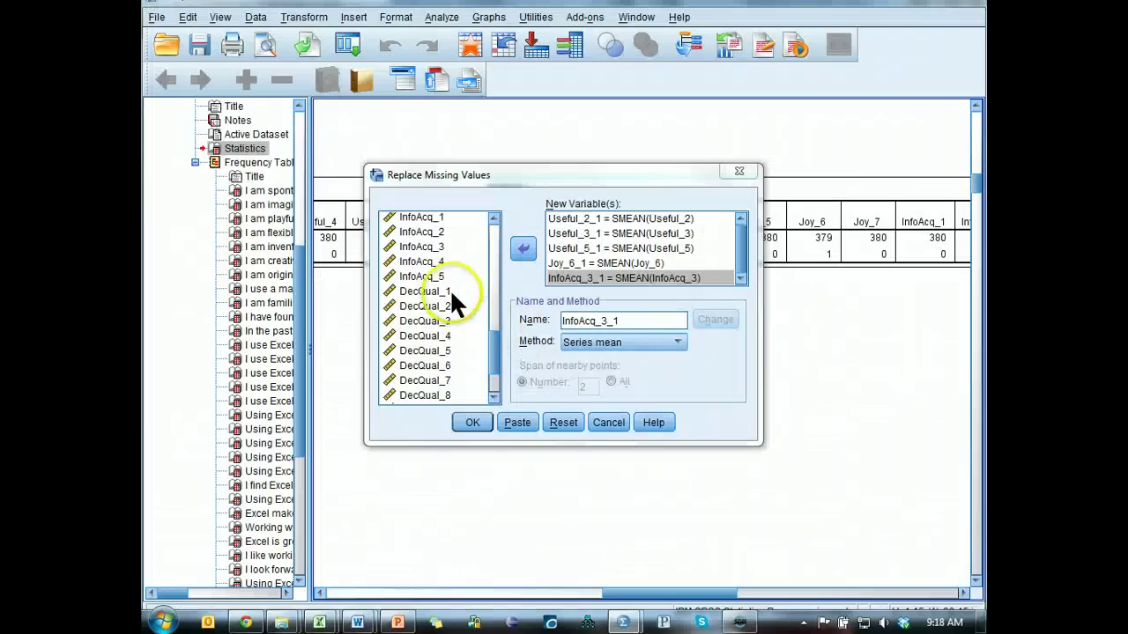
pyautogui.click(450, 290)
pyautogui.click(524, 250)
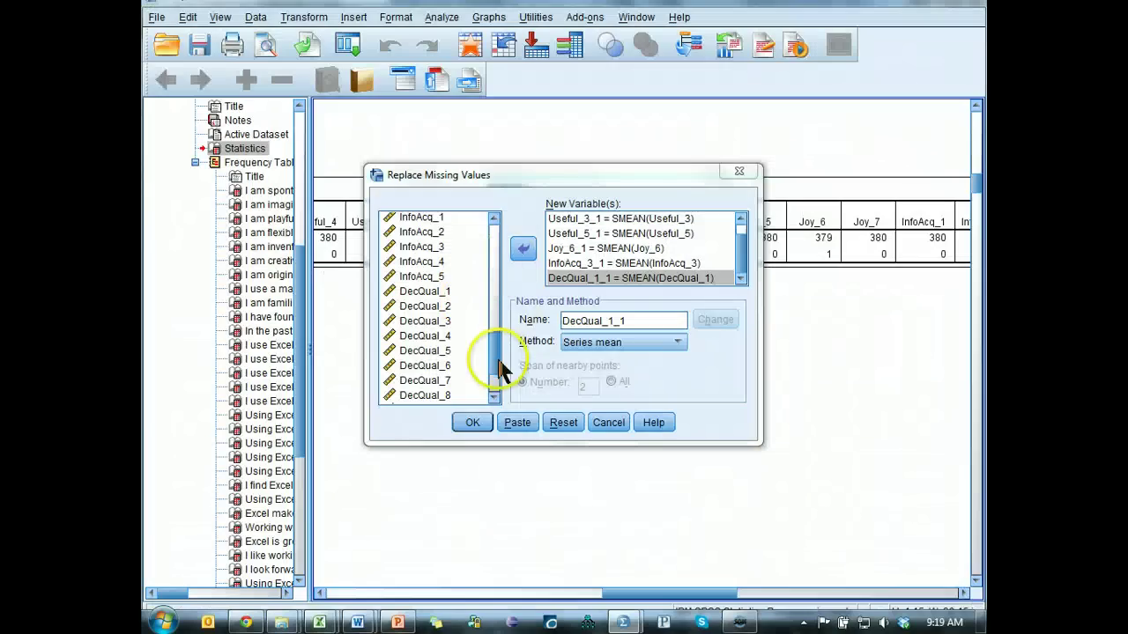
# Add Age and Experience to the new variables, and enlarge the dialog to show the whole list
pyautogui.moveTo(499, 368); pyautogui.dragTo(496, 398)
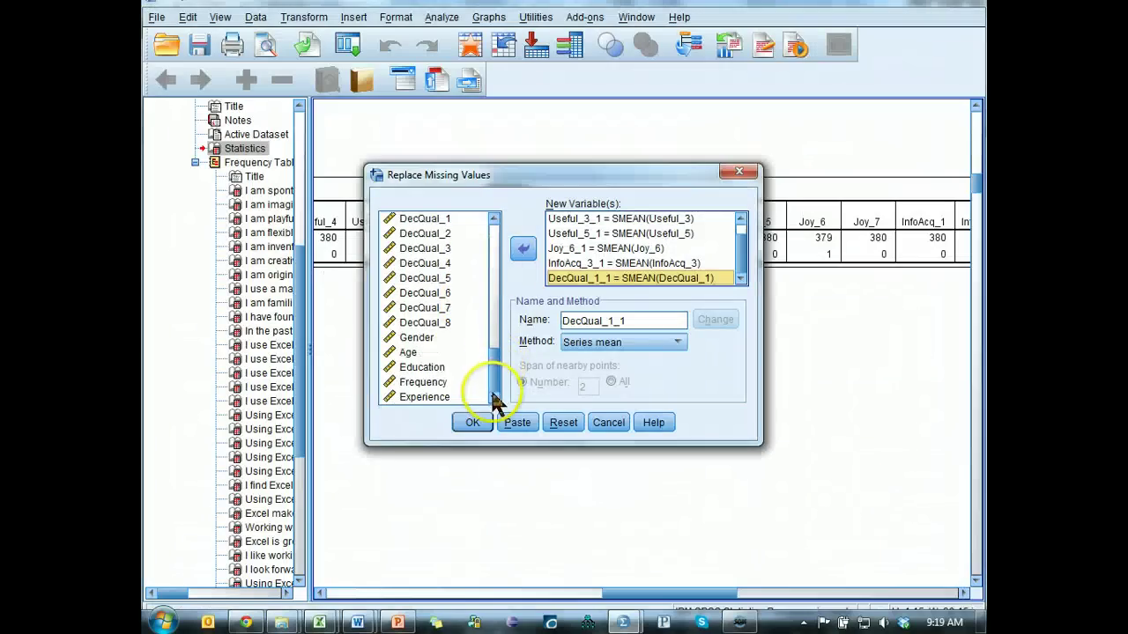
pyautogui.click(423, 352)
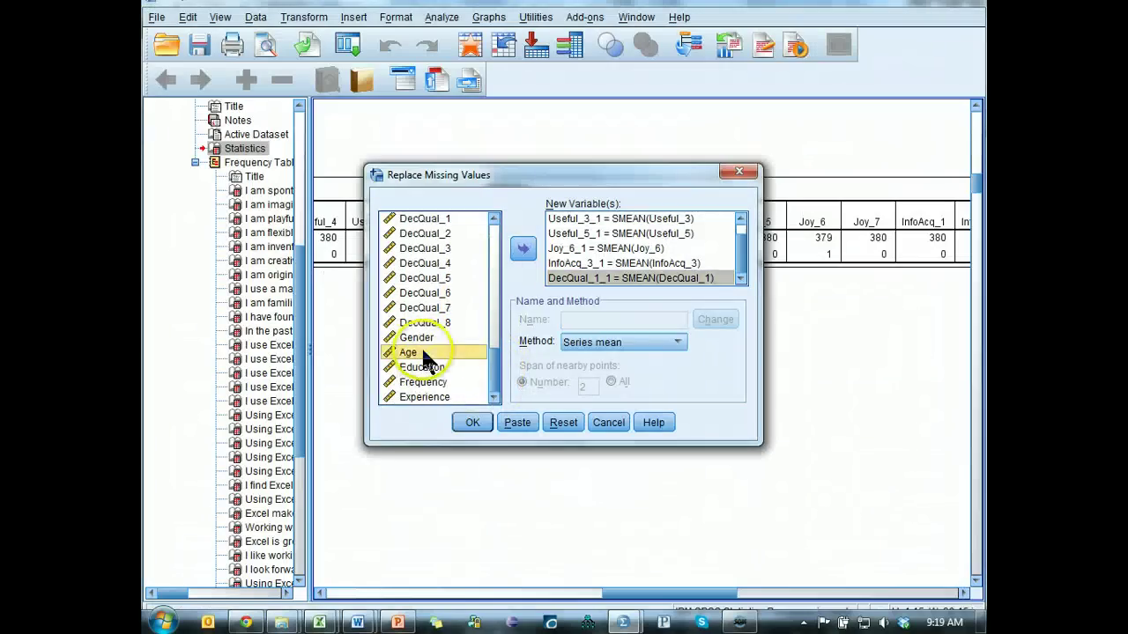
pyautogui.keyDown('ctrl'); pyautogui.click(445, 397); pyautogui.keyUp('ctrl')
pyautogui.click(522, 251)
pyautogui.moveTo(663, 177); pyautogui.dragTo(667, 99)
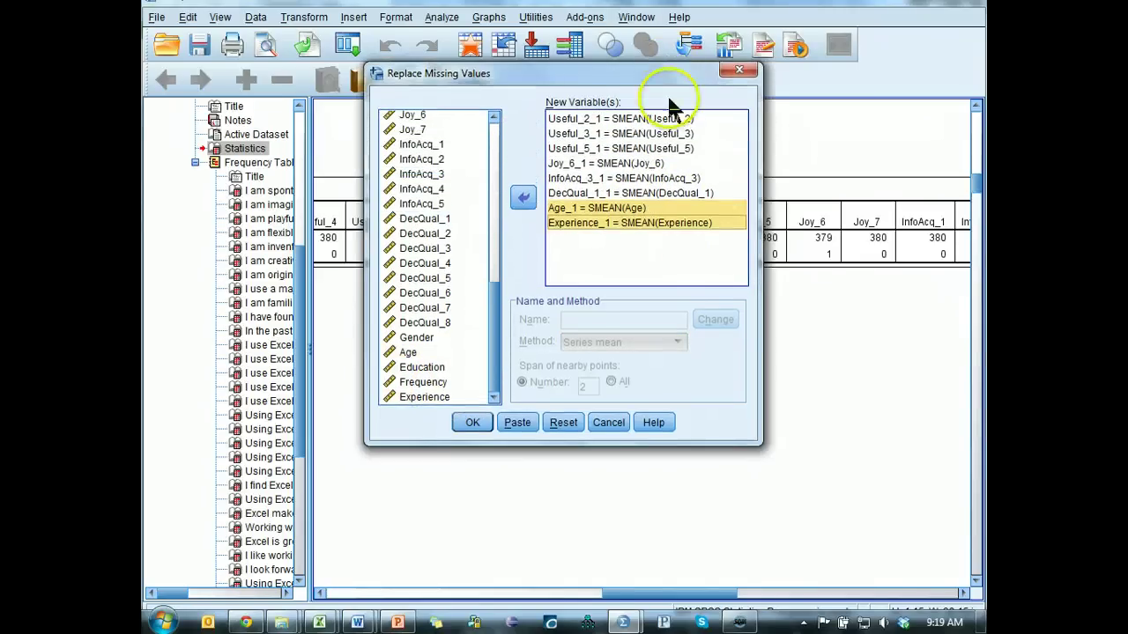
# Rename the Useful_2_1 result as Useful_2 and apply Median of nearby points with a span of All
pyautogui.click(616, 119)
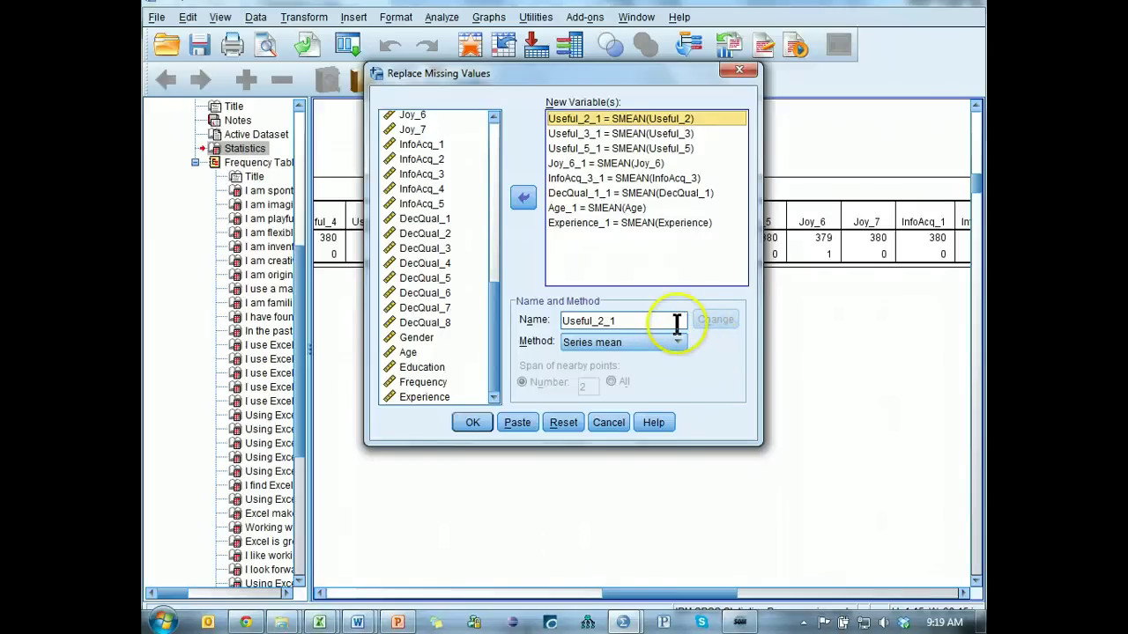
pyautogui.doubleClick(626, 322)
pyautogui.press('End')
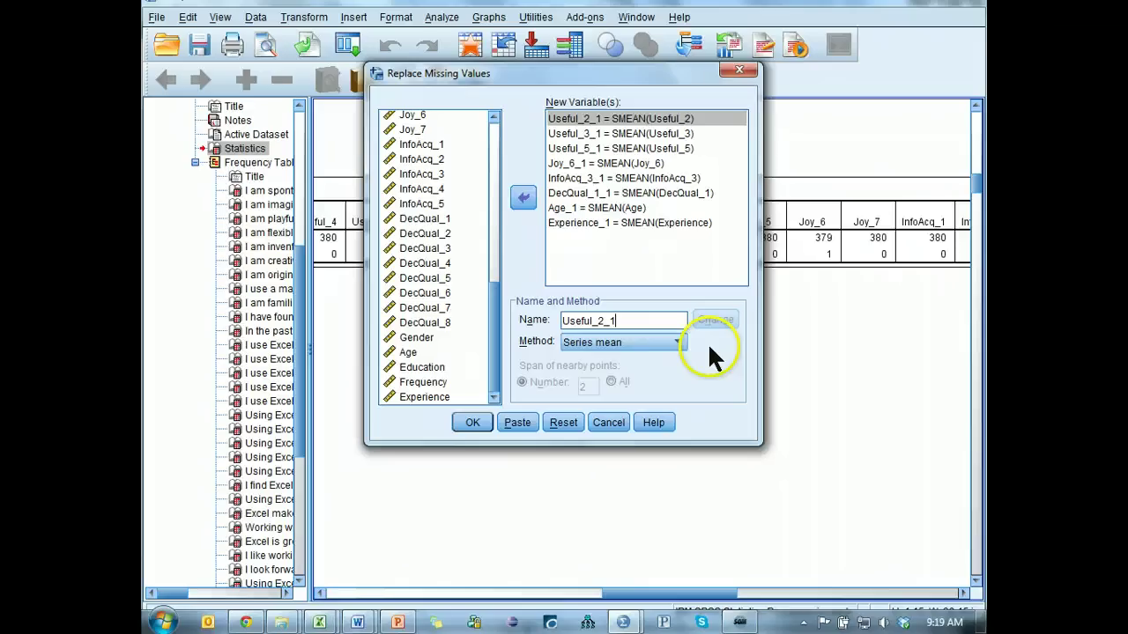
pyautogui.press('BackSpace')
pyautogui.press('BackSpace')
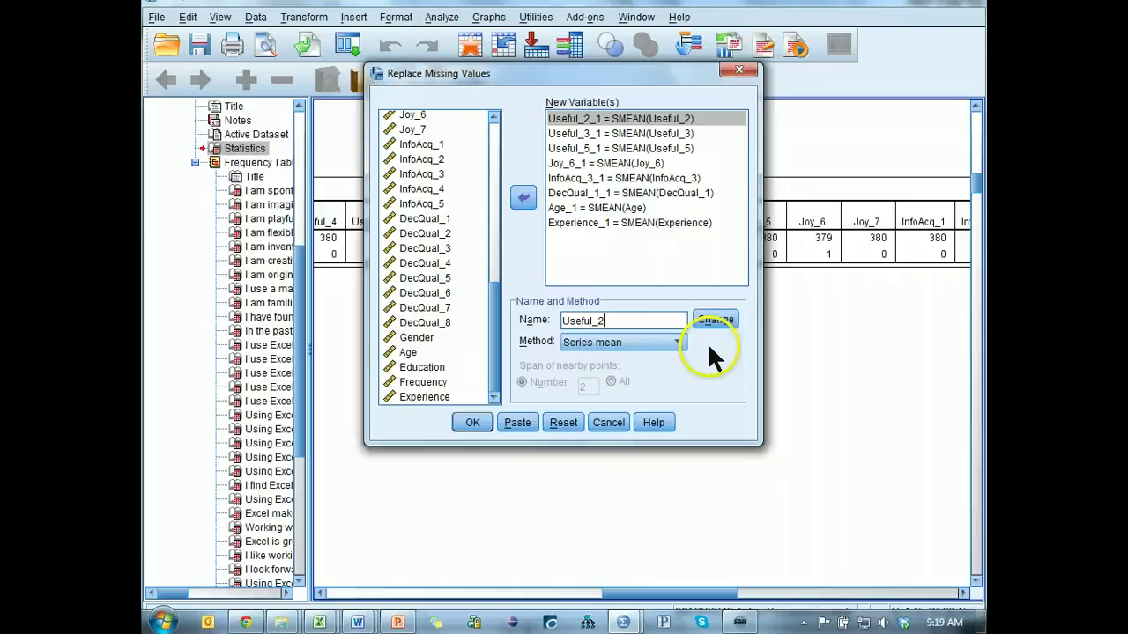
pyautogui.click(633, 342)
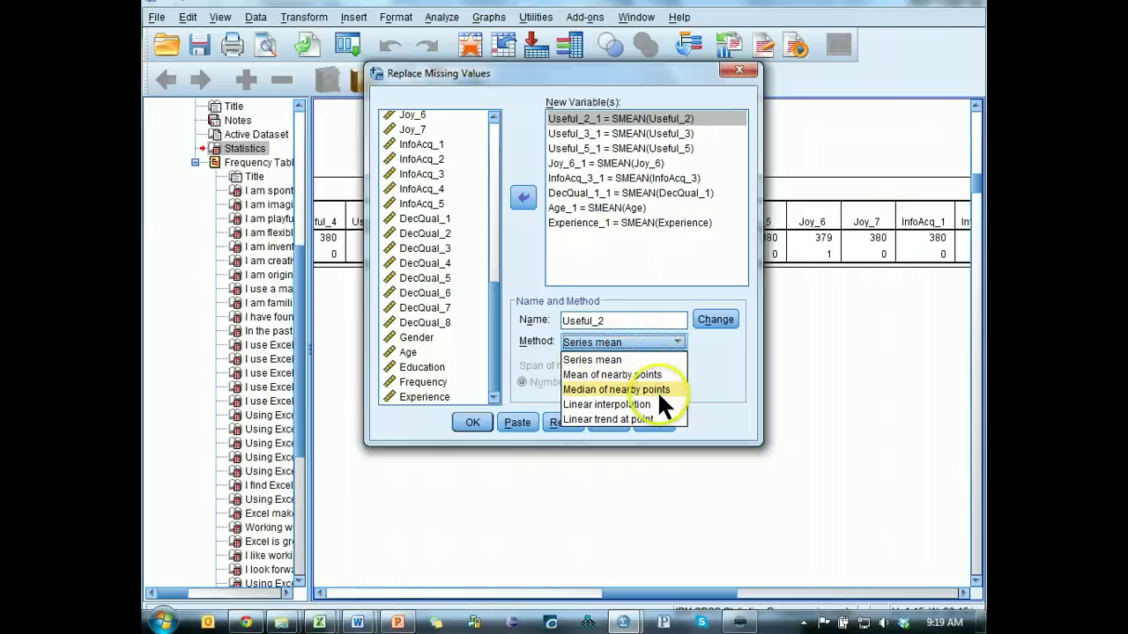
pyautogui.click(660, 389)
pyautogui.click(621, 382)
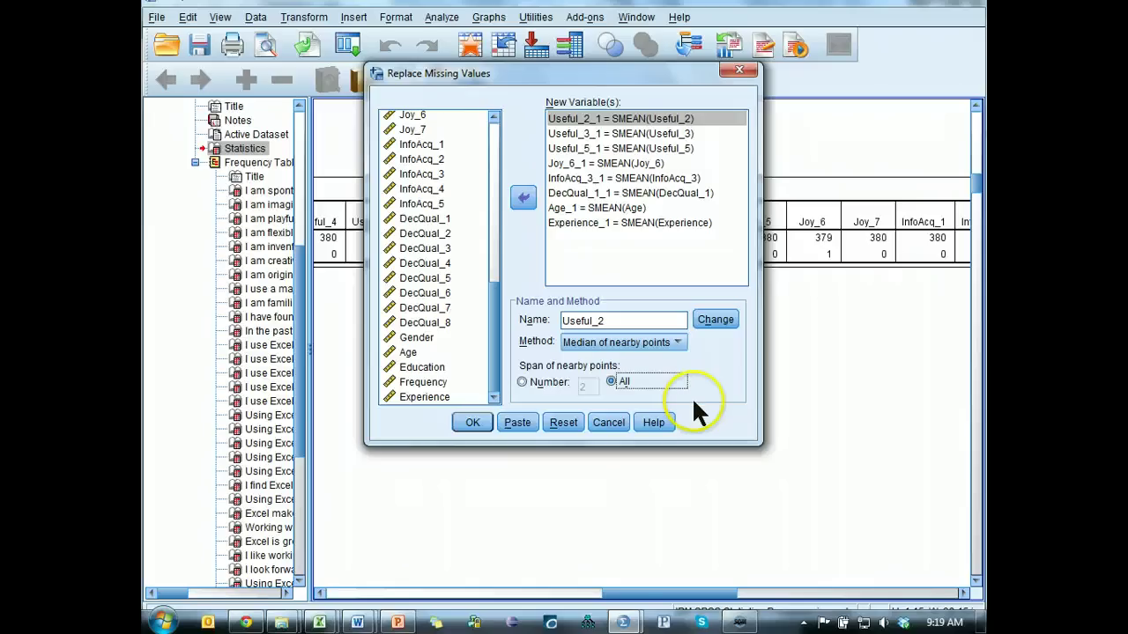
pyautogui.click(717, 319)
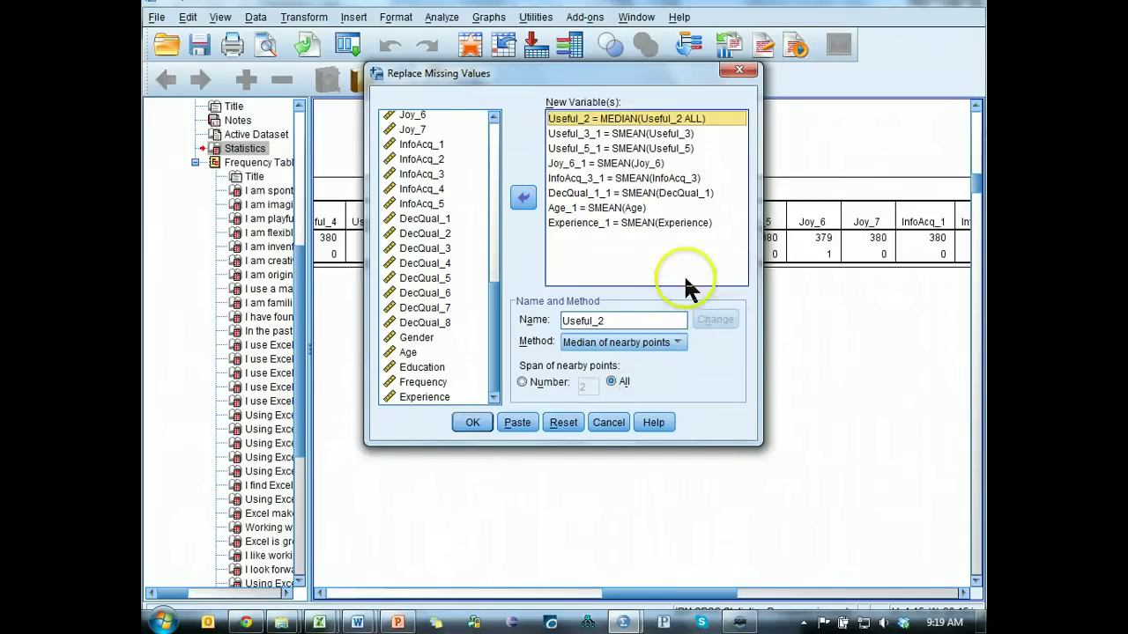
# Give the Useful_3 result its original name with Median of nearby points over All, and likewise for Useful_5, Joy_6, InfoAcq_3 and DecQual_1
pyautogui.click(680, 134)
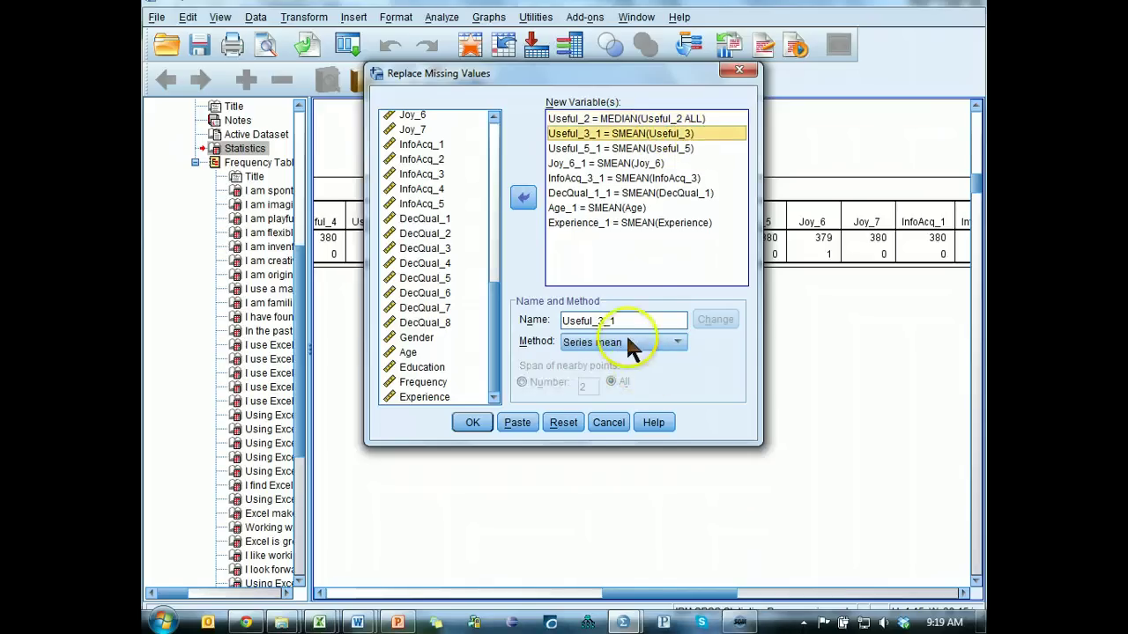
pyautogui.doubleClick(634, 320)
pyautogui.click(609, 320)
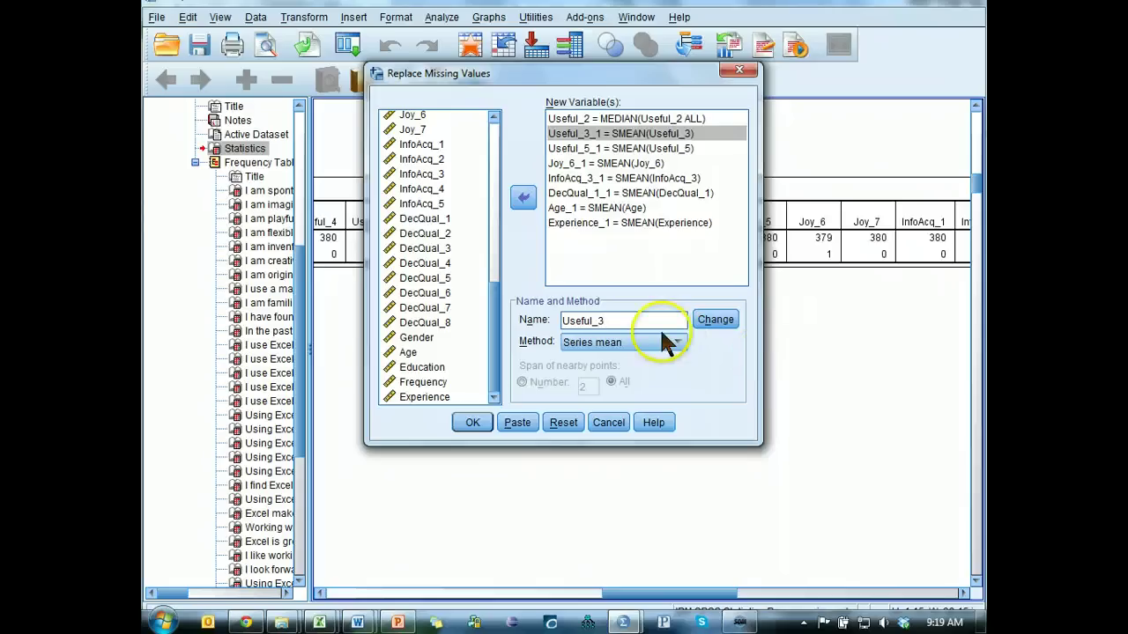
pyautogui.click(667, 343)
pyautogui.click(642, 389)
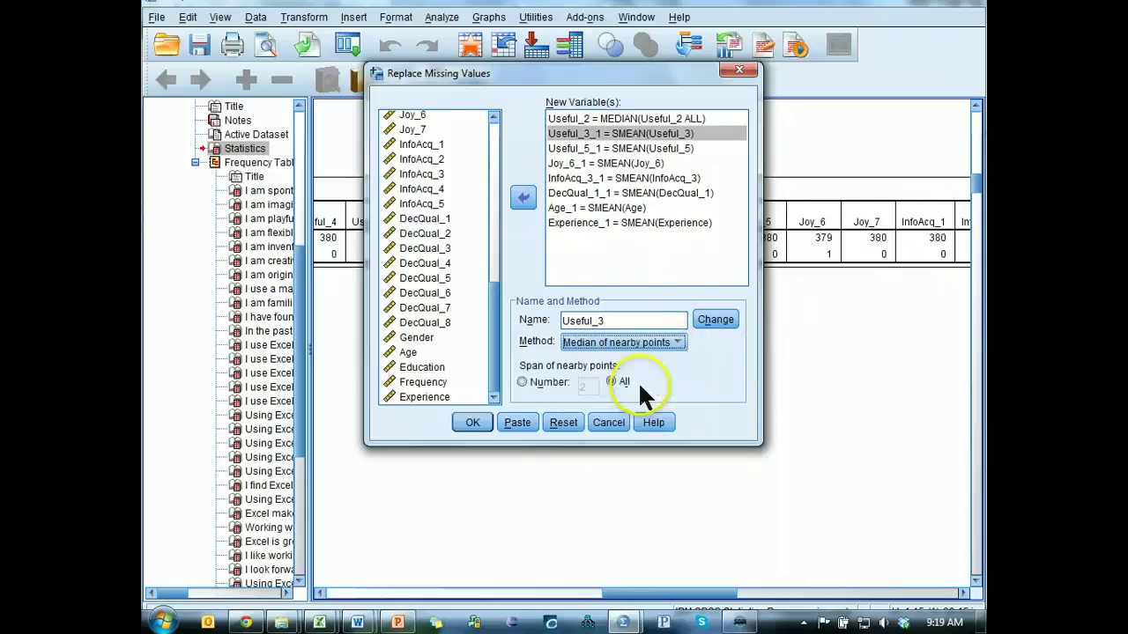
pyautogui.click(715, 320)
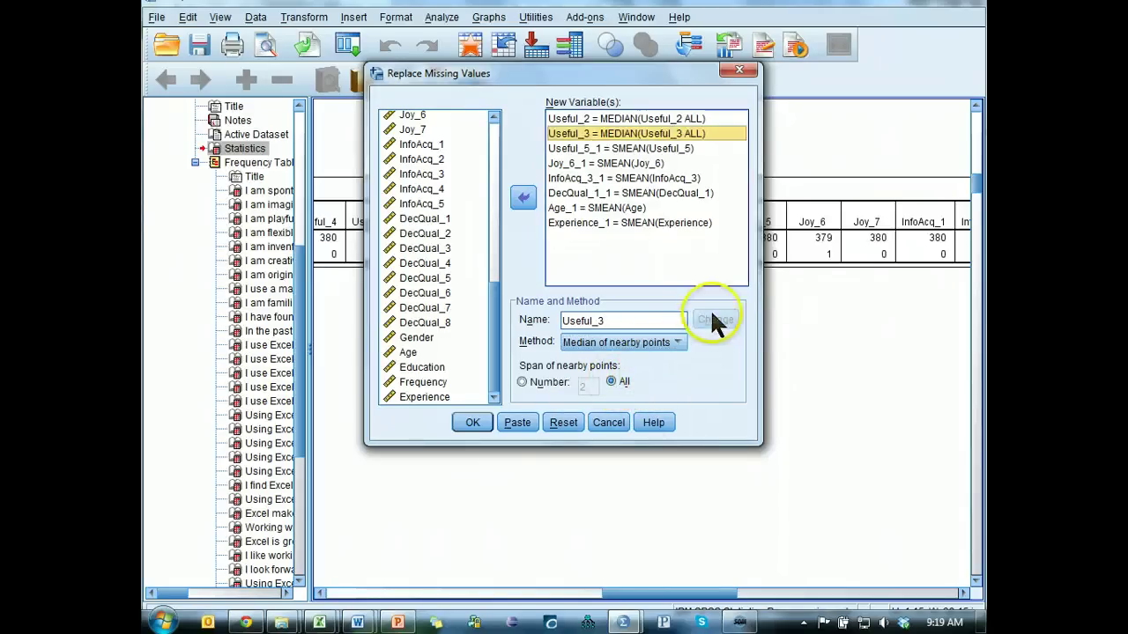
pyautogui.click(671, 148)
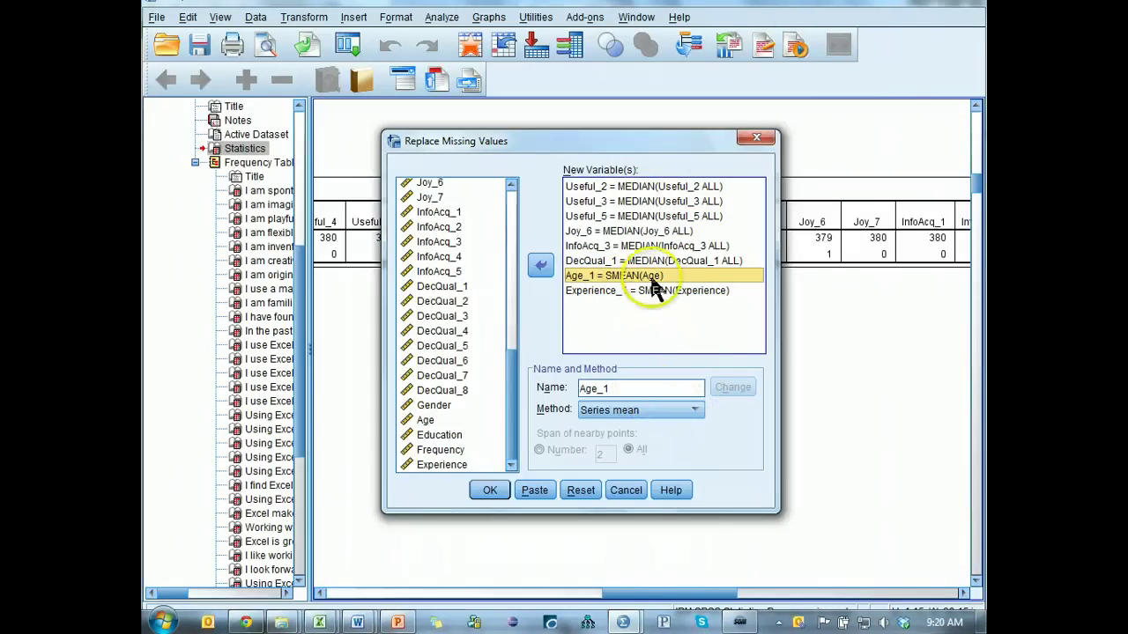
# Rename the Age_1 result as Age, keeping Series mean as its replacement method
pyautogui.doubleClick(642, 390)
pyautogui.press('End')
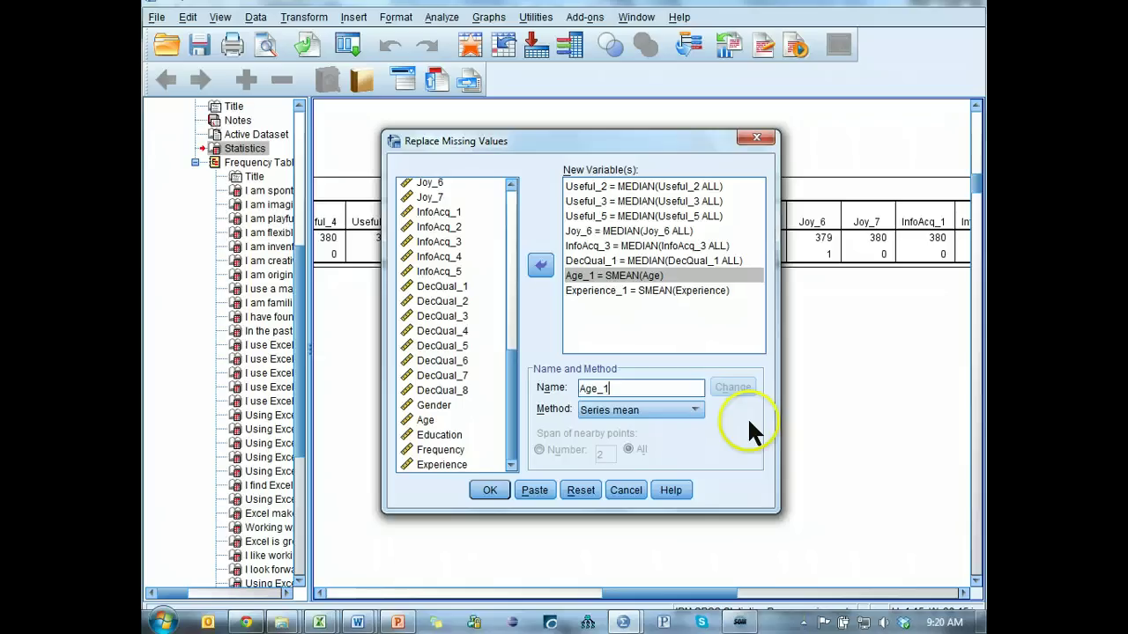
pyautogui.press('BackSpace')
pyautogui.press('BackSpace')
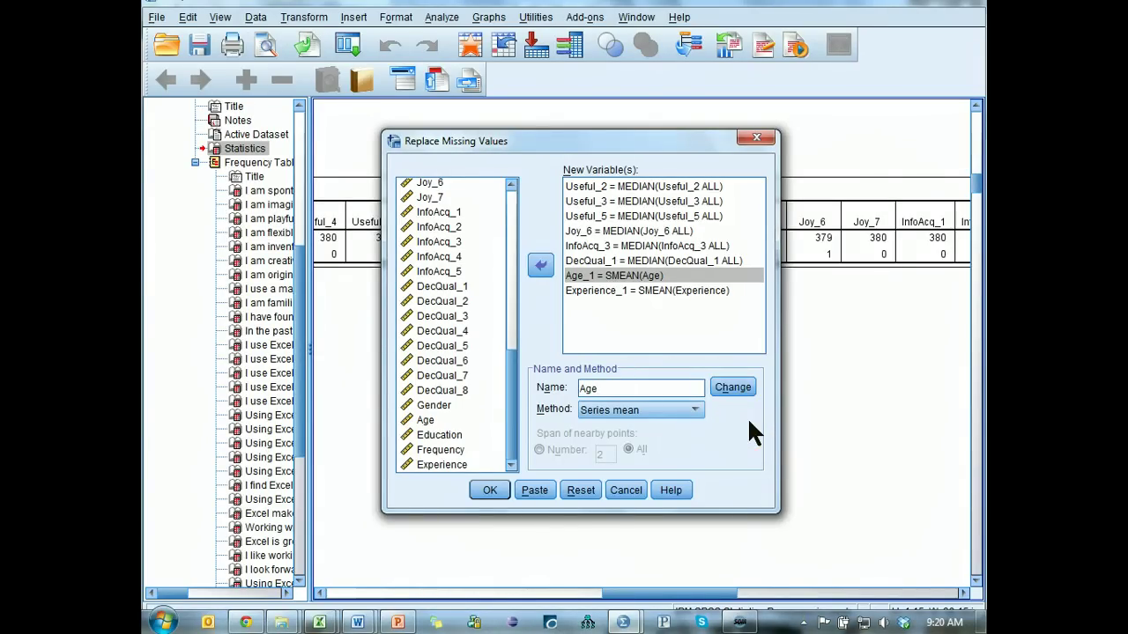
pyautogui.click(674, 412)
pyautogui.click(648, 429)
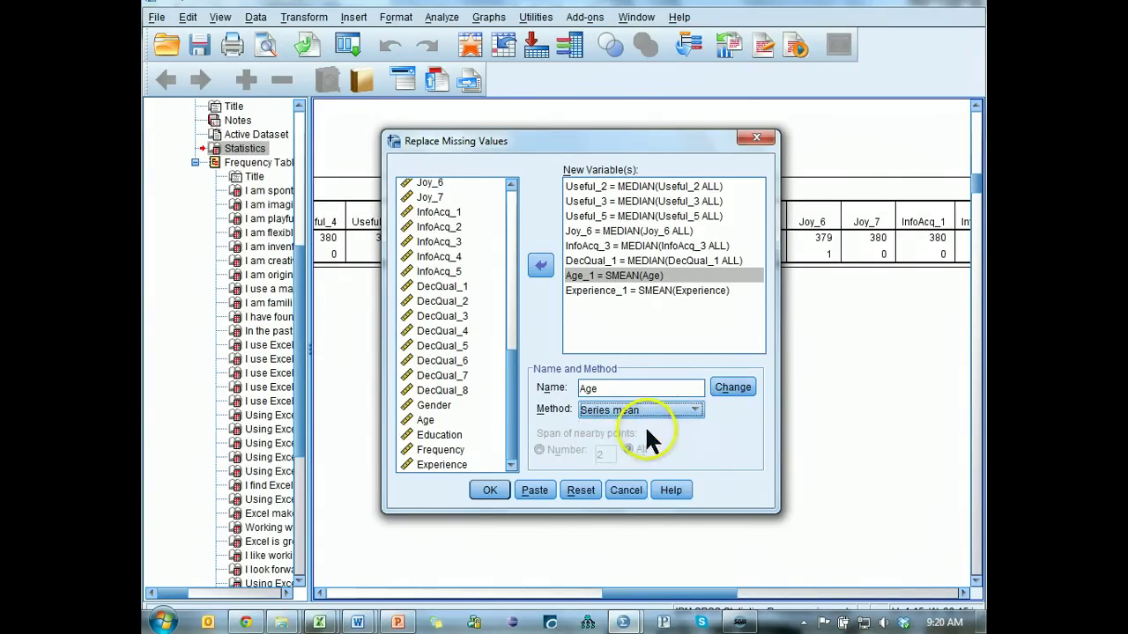
pyautogui.click(730, 388)
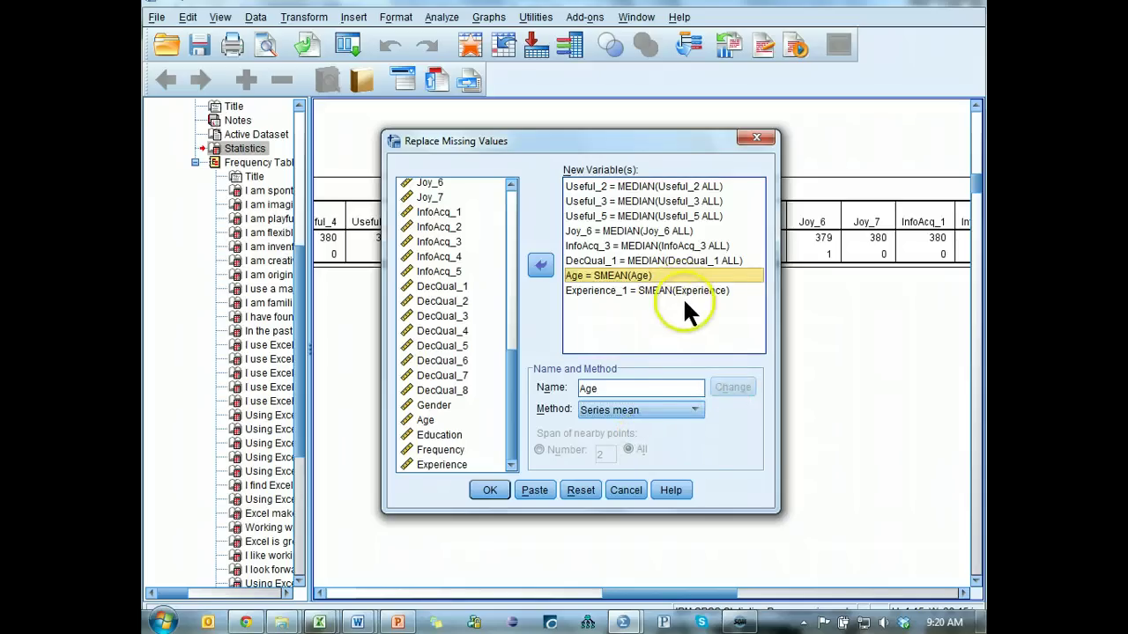
# Rename the Experience_1 result as Experience and apply the change with the Series mean method
pyautogui.click(685, 291)
pyautogui.click(674, 390)
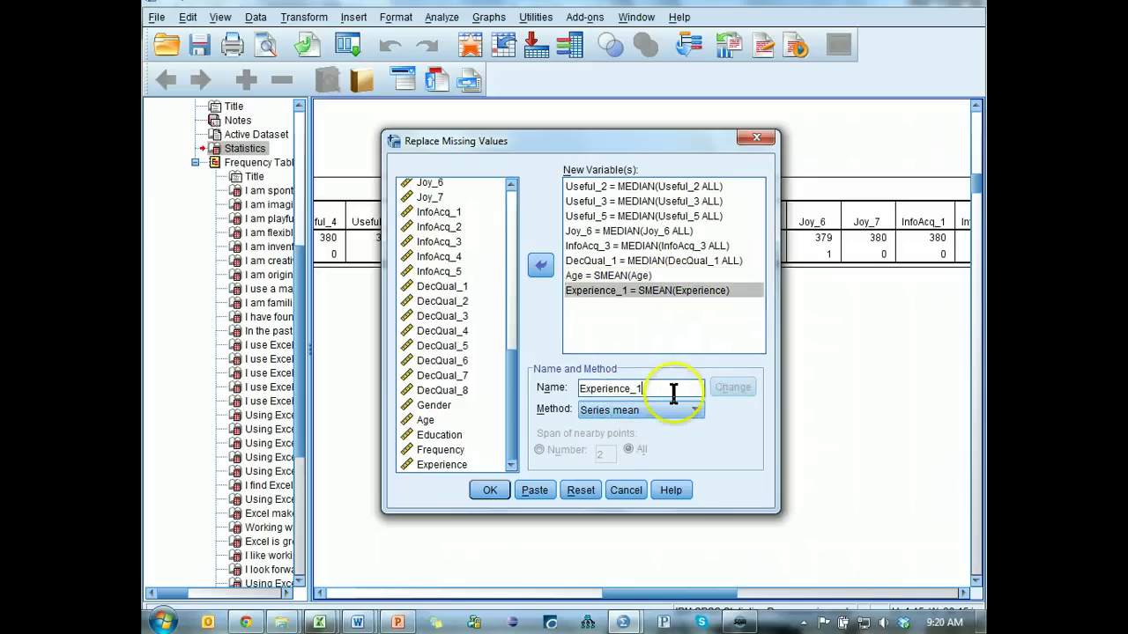
pyautogui.click(749, 385)
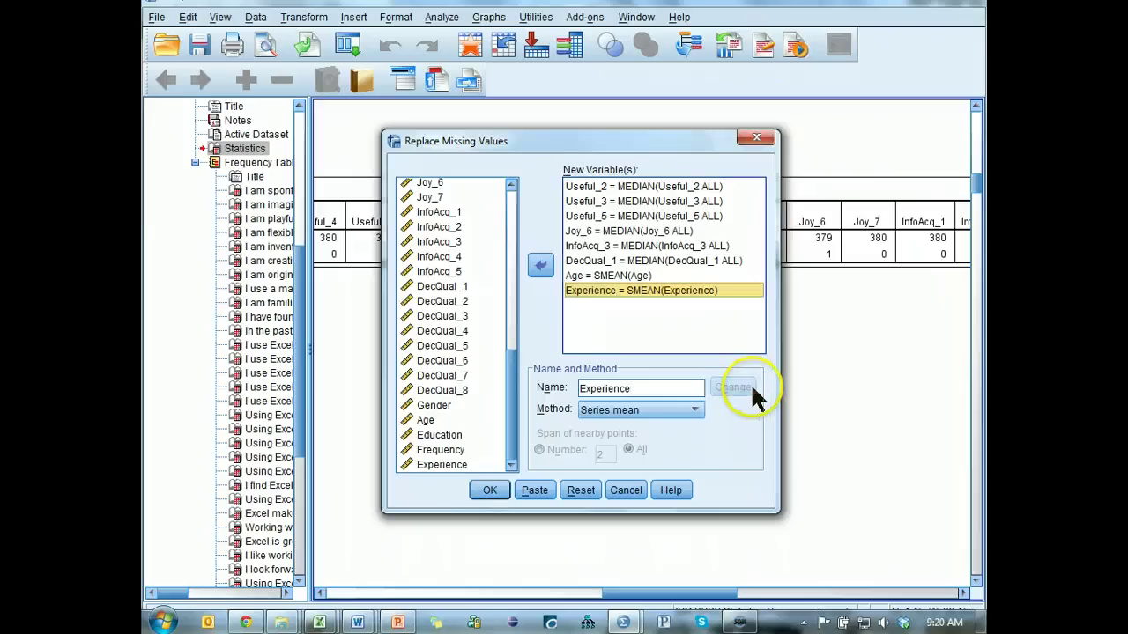
# Run the missing value replacement, allowing existing variables to change, and review the Result Variables table without saving the output
pyautogui.click(502, 496)
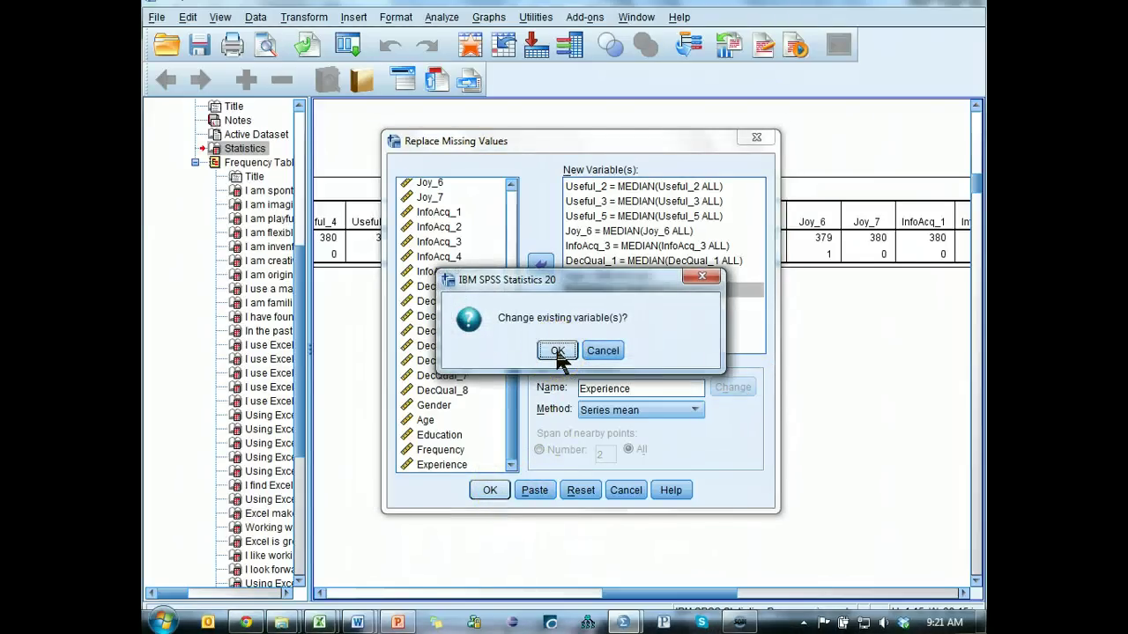
pyautogui.click(558, 351)
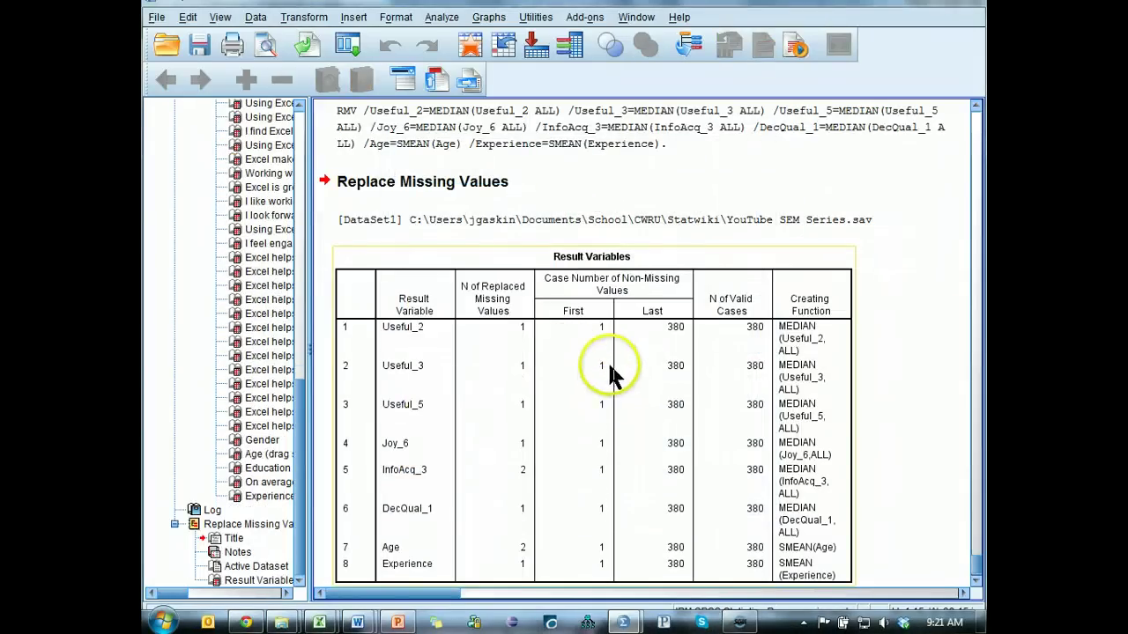
pyautogui.scroll(-1, 607, 360)
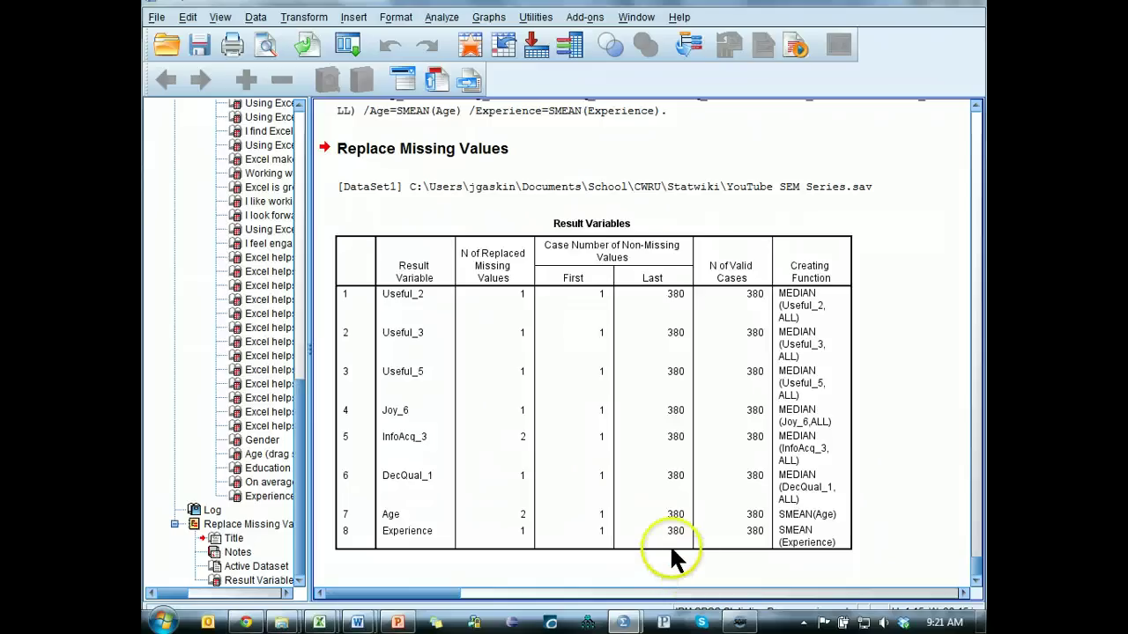
pyautogui.click(198, 44)
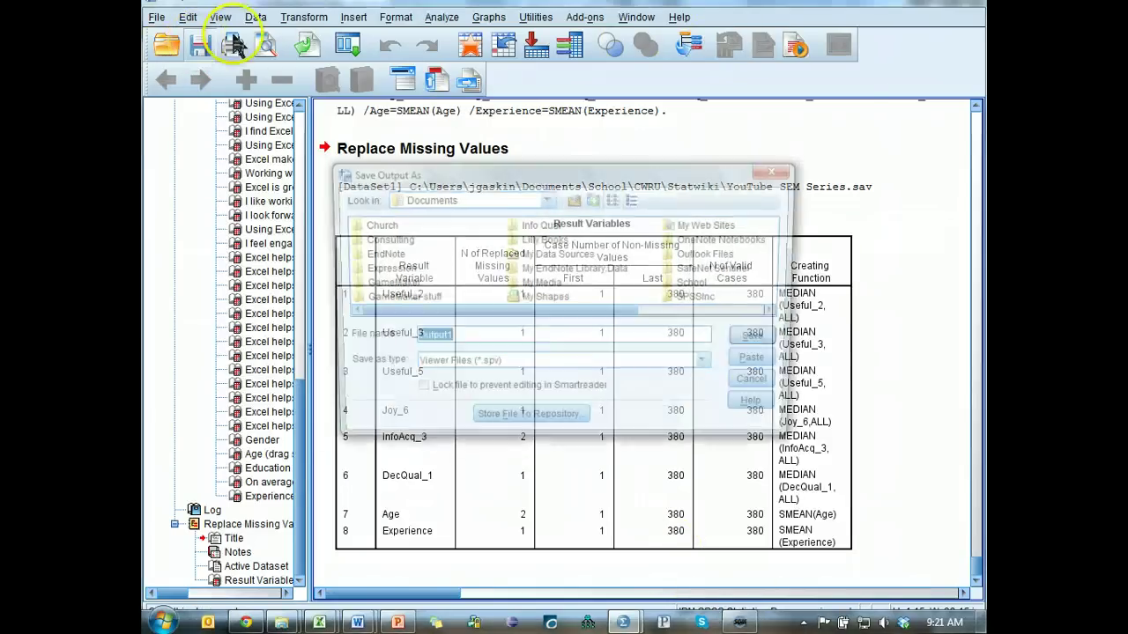
pyautogui.click(777, 170)
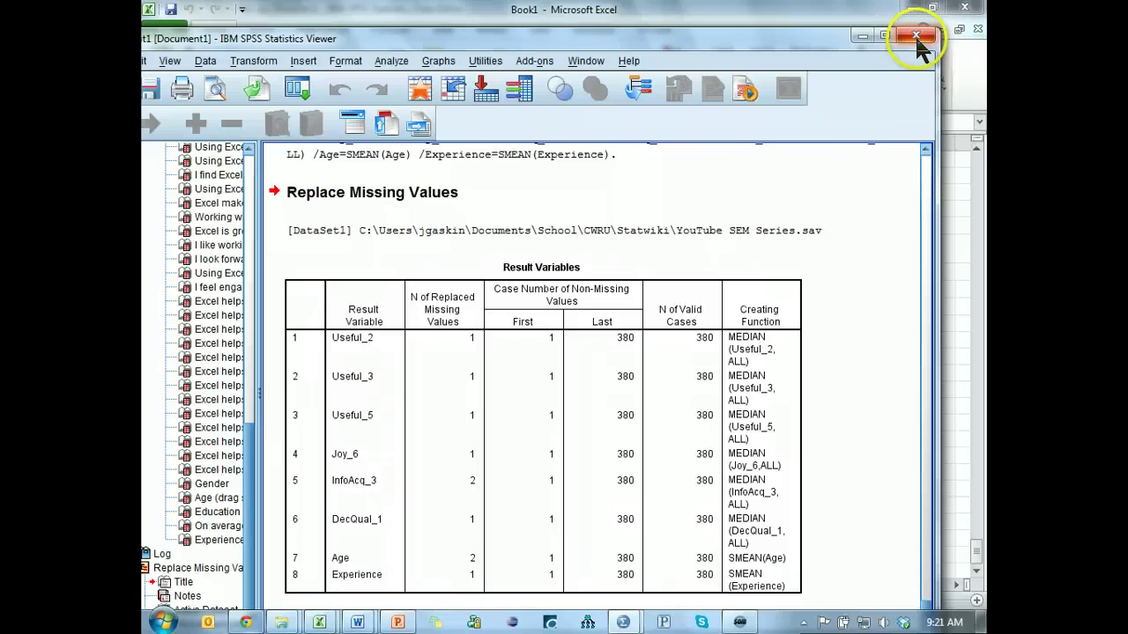
# Close the output viewer without saving its contents and bring up the YouTube SEM Series data in the SPSS Data Editor
pyautogui.click(939, 33)
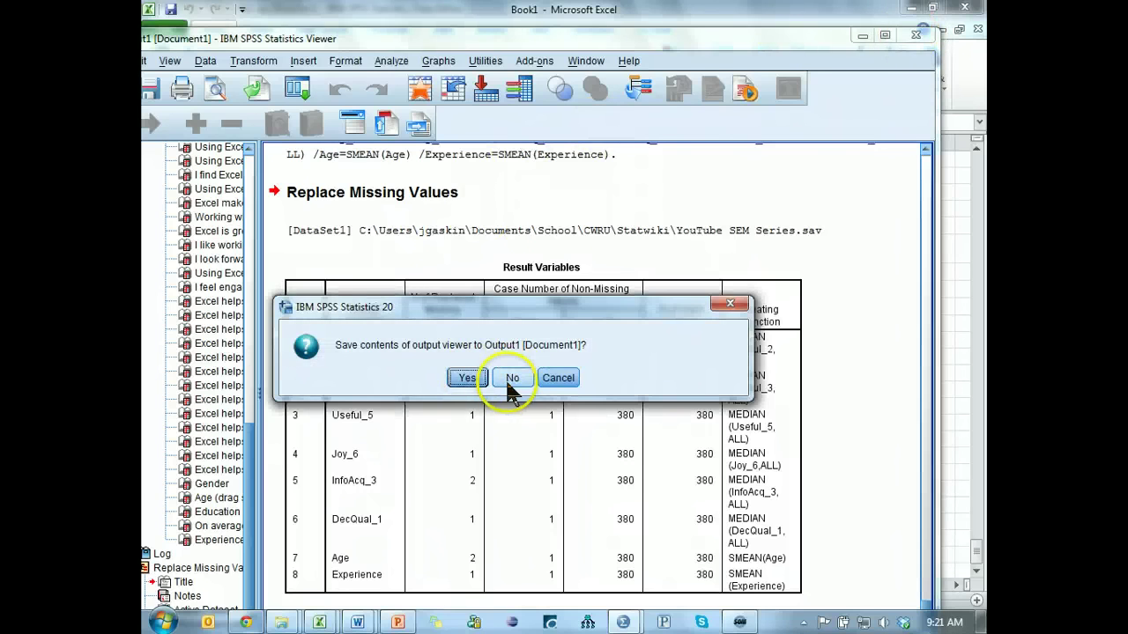
pyautogui.click(509, 379)
pyautogui.hotkey('alt', 'Tab')
pyautogui.hotkey('alt', 'Tab')
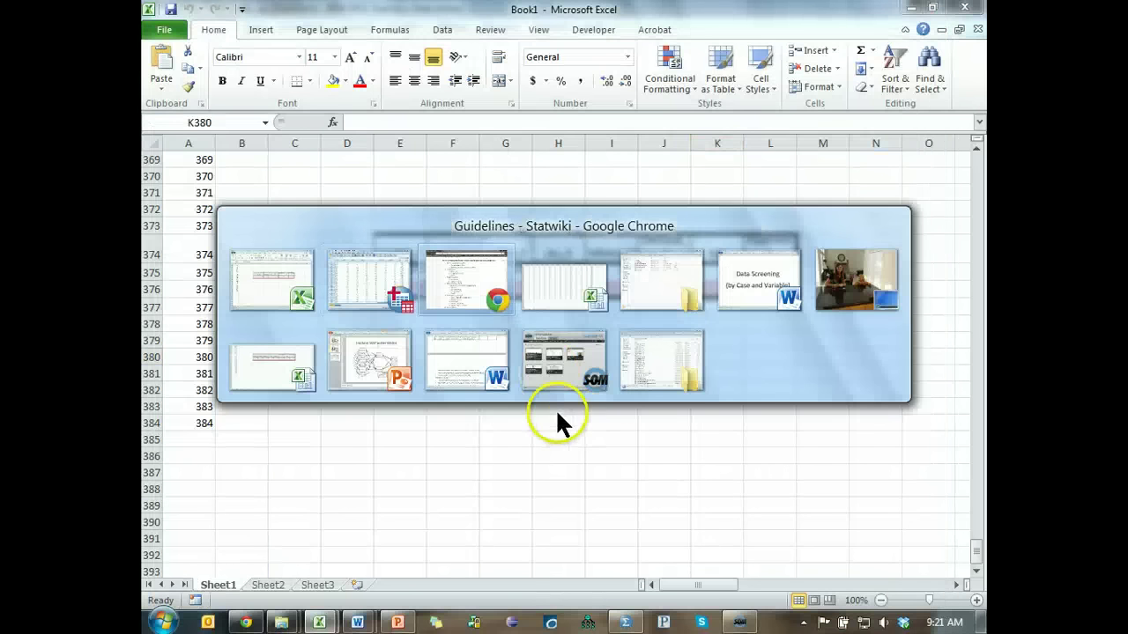
pyautogui.click(363, 291)
pyautogui.click(196, 55)
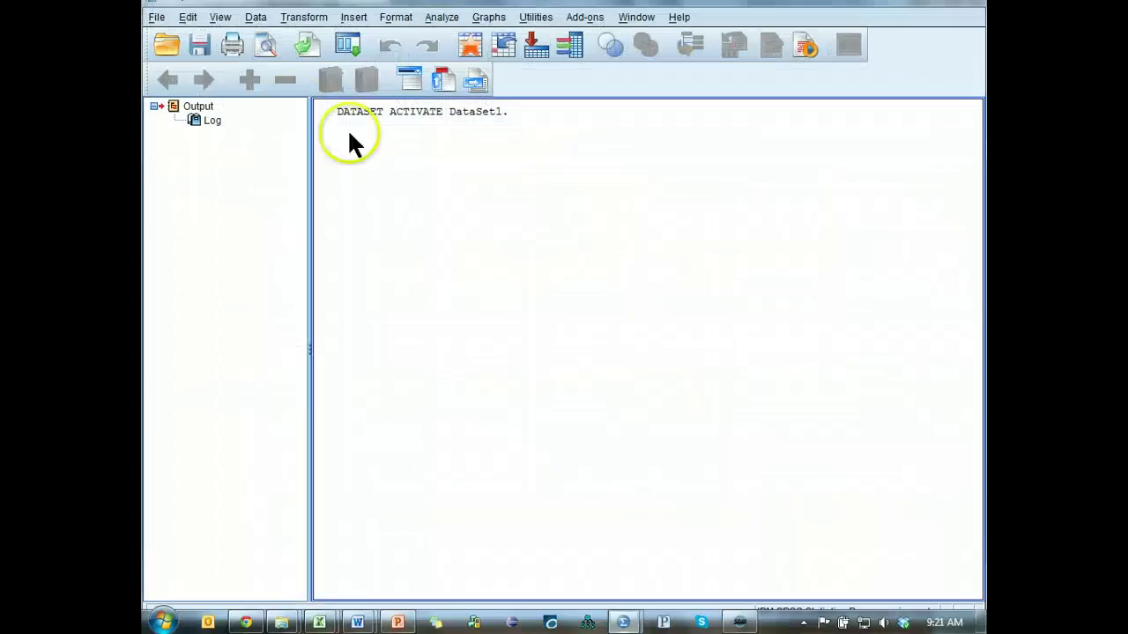
pyautogui.hotkey('alt', 'Tab')
pyautogui.click(742, 249)
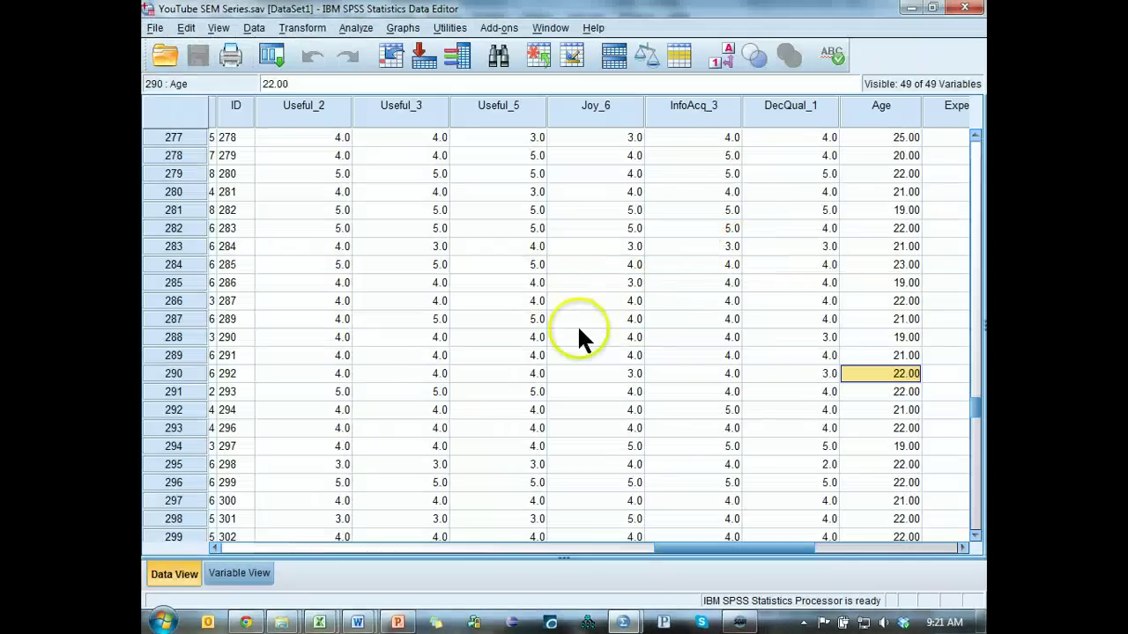
# Look up the Skewness & Kurtosis item under Variable Screening on the Statwiki Guidelines page in Chrome
pyautogui.hotkey('alt', 'Tab')
pyautogui.click(667, 363)
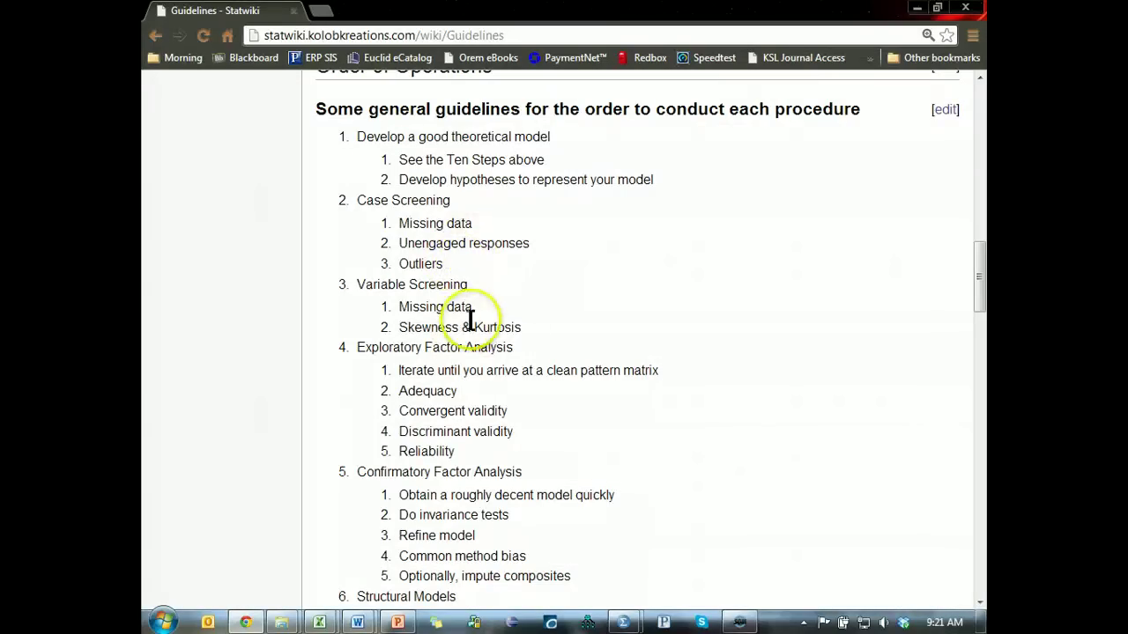
pyautogui.moveTo(529, 327); pyautogui.dragTo(400, 332)
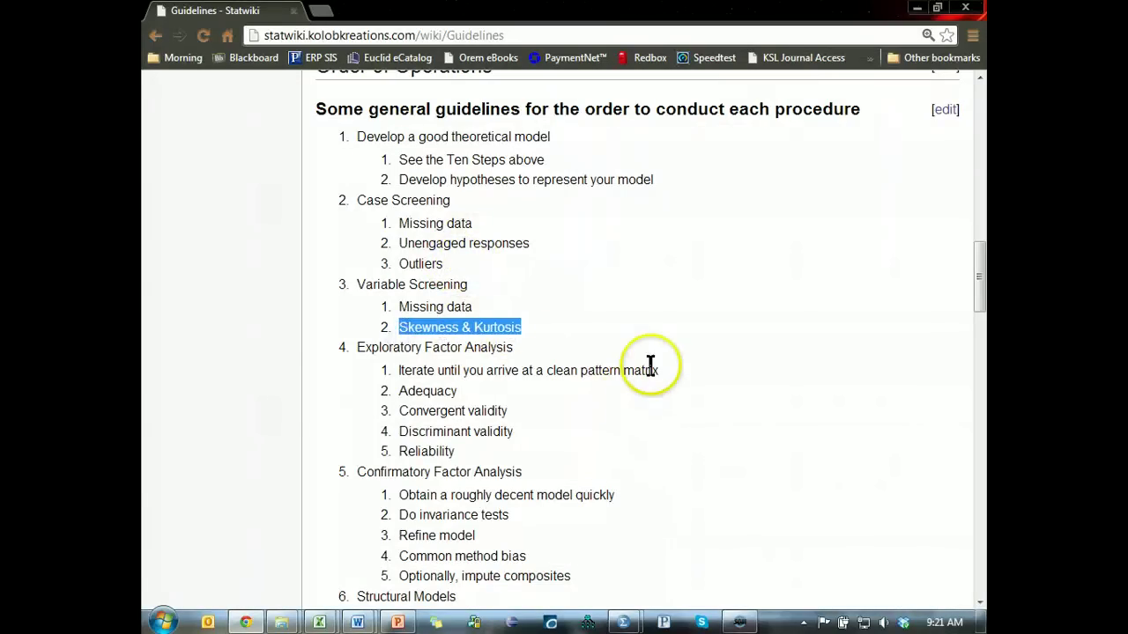
# Return to the SPSS Data Editor, start a Frequencies analysis and request Kurtosis as its only distribution statistic, without Skewness
pyautogui.hotkey('alt', 'Tab')
pyautogui.click(280, 69)
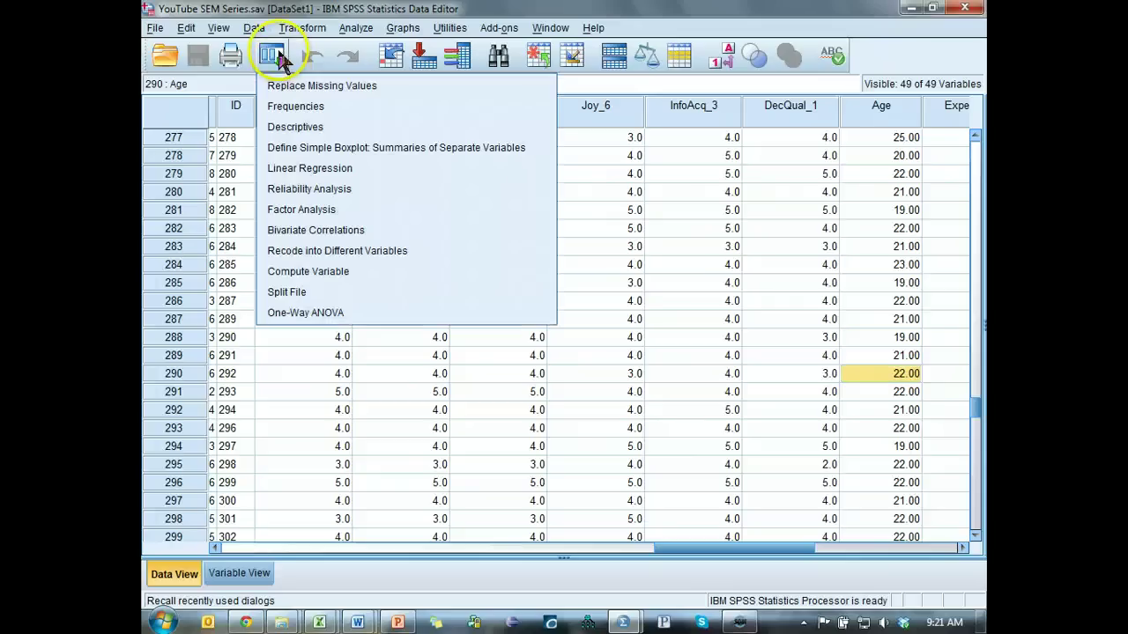
pyautogui.click(355, 27)
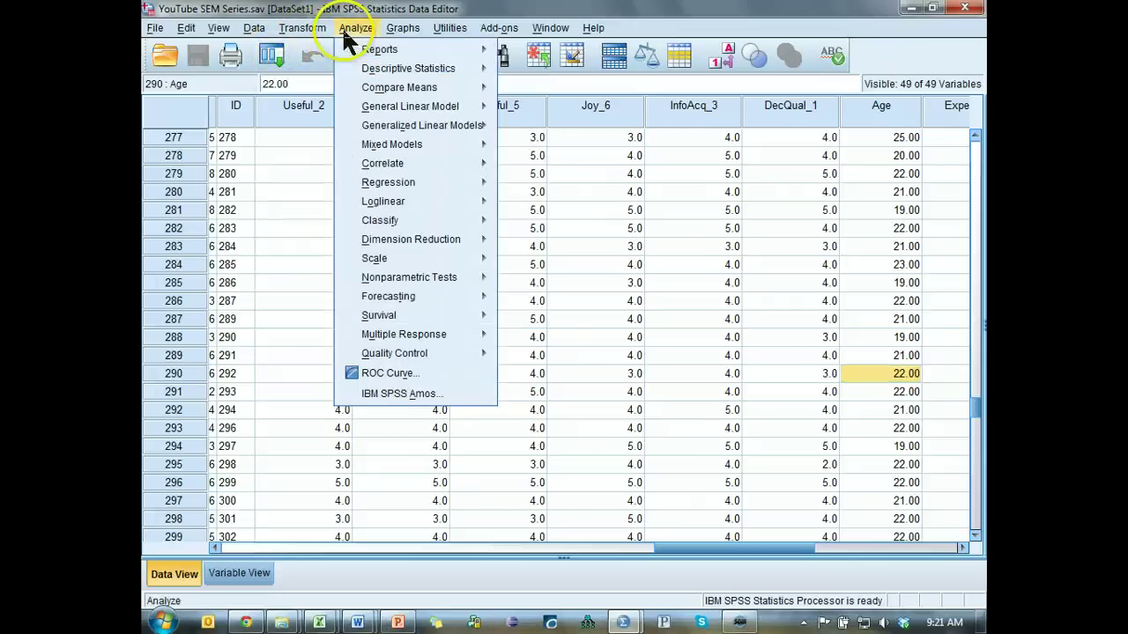
pyautogui.moveTo(379, 75)
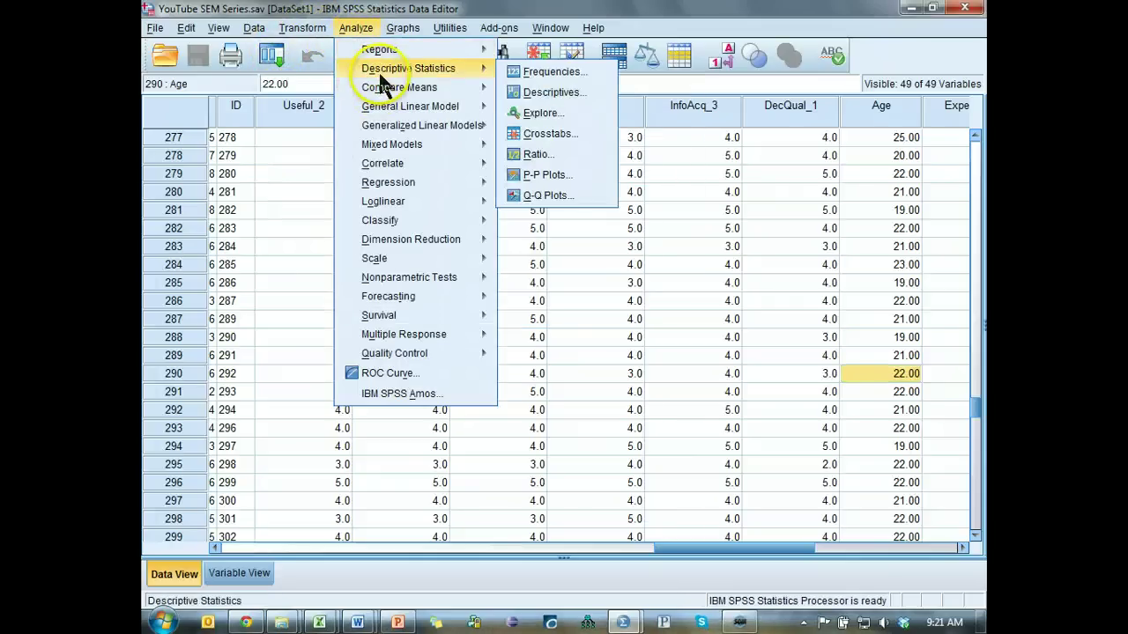
pyautogui.click(550, 74)
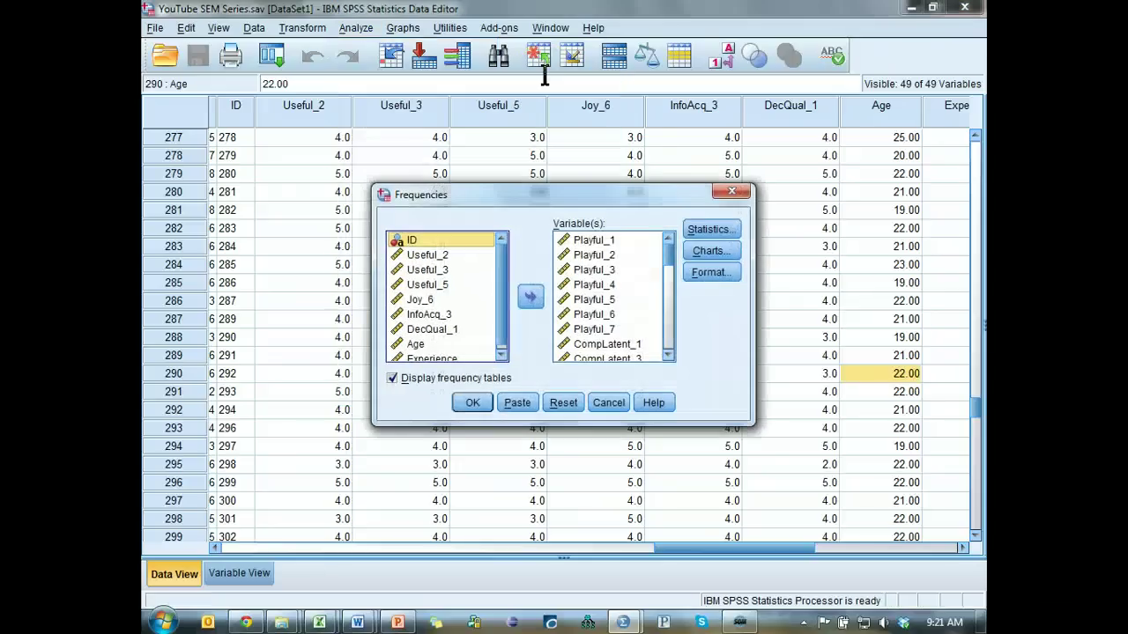
pyautogui.click(715, 231)
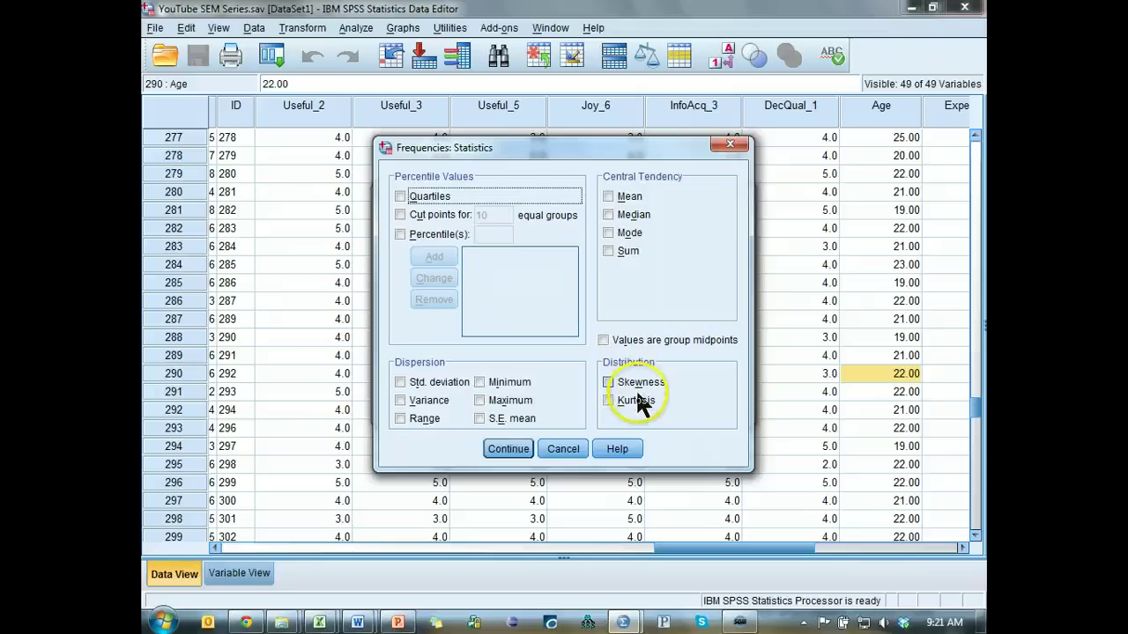
pyautogui.click(633, 384)
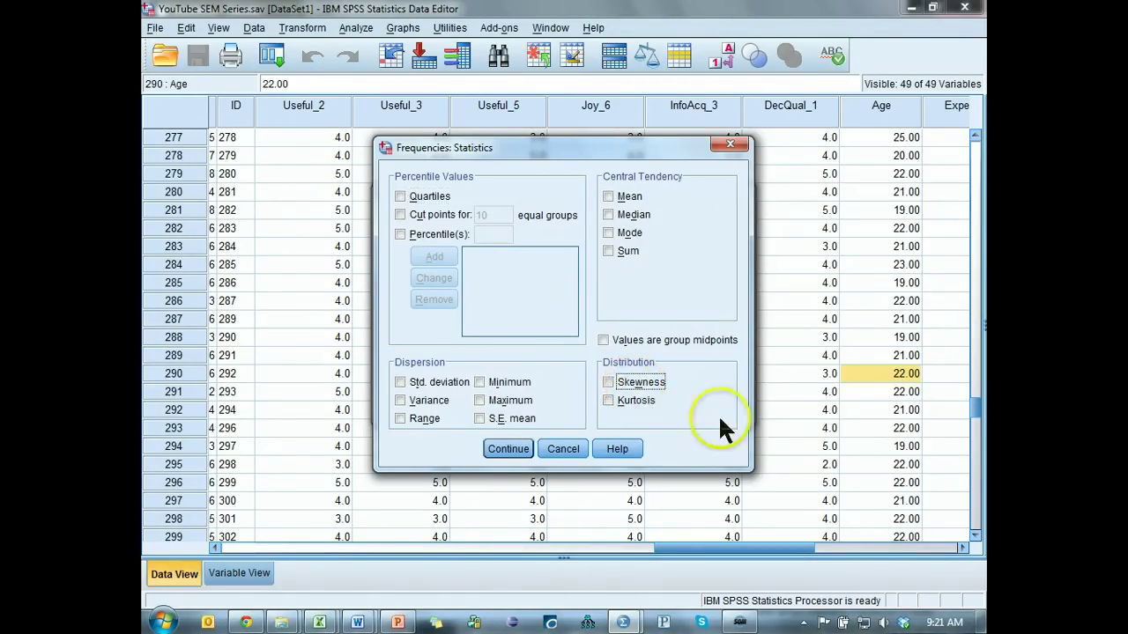
pyautogui.click(509, 449)
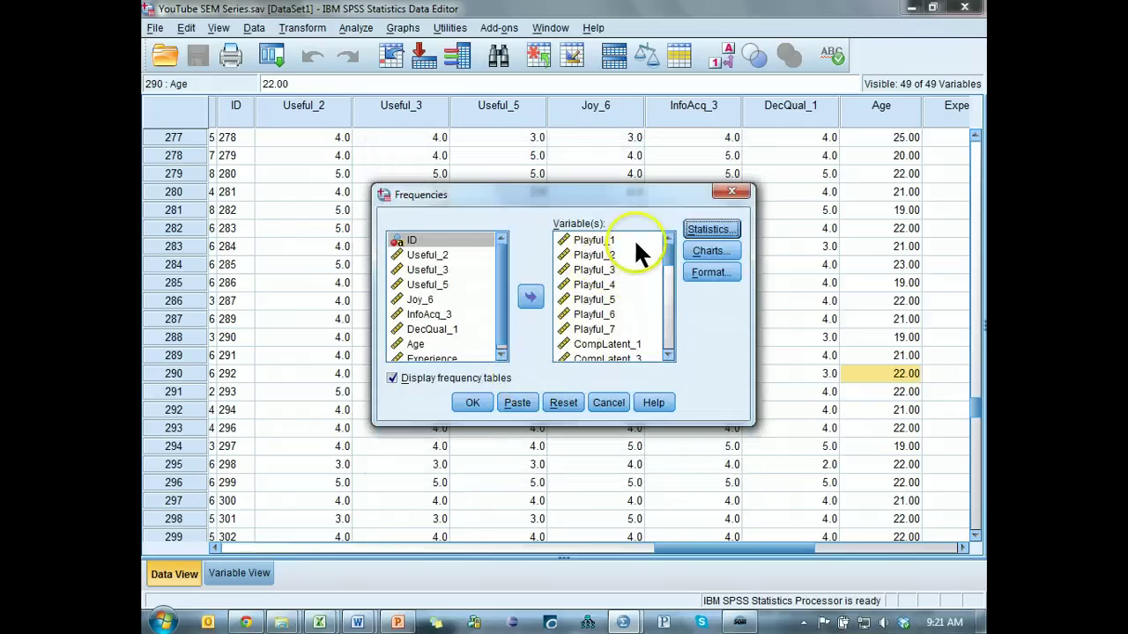
# Add Age, Useful_2, Useful_3, Useful_5, Joy_6, InfoAcq_3, DecQual_1 and Experience to the Frequencies variables
pyautogui.moveTo(660, 239); pyautogui.dragTo(667, 357)
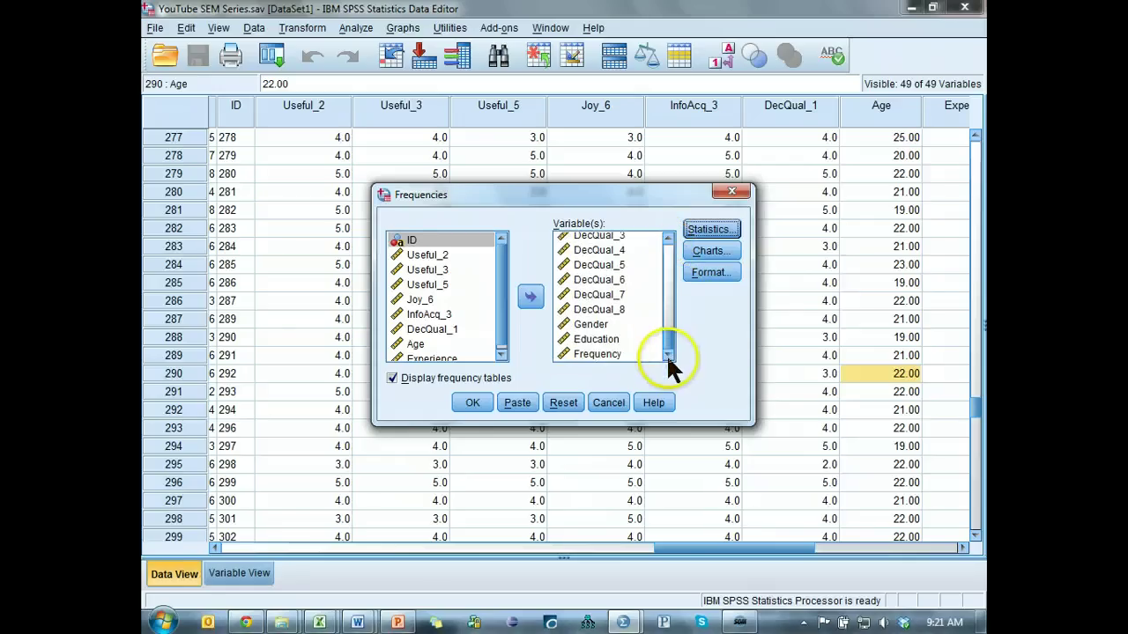
pyautogui.click(617, 343)
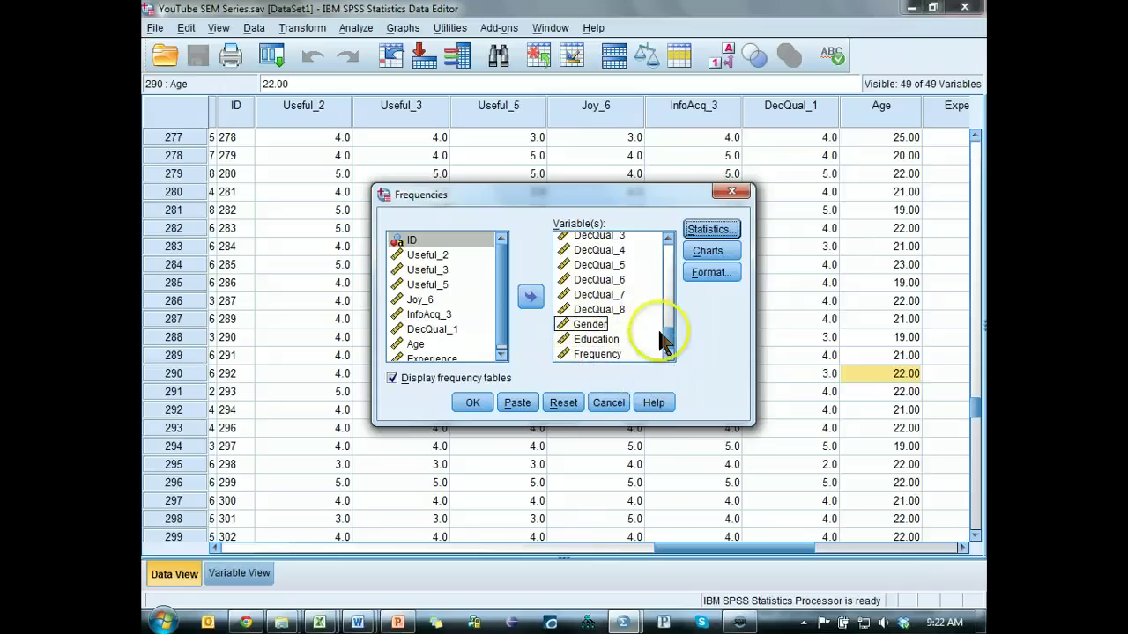
pyautogui.click(415, 343)
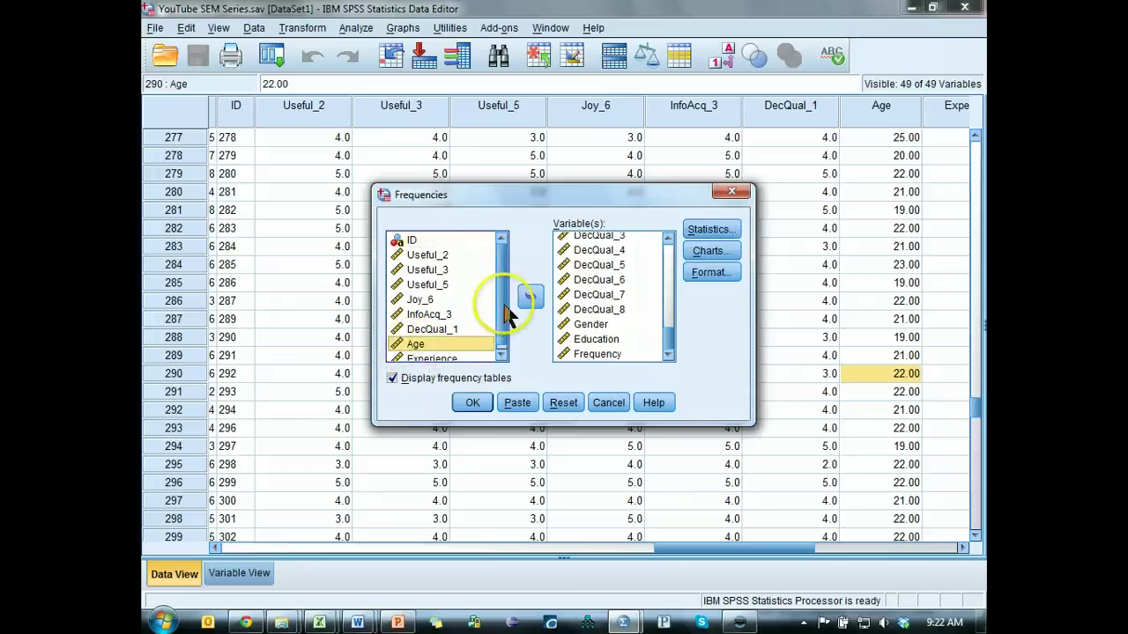
pyautogui.click(534, 300)
pyautogui.click(454, 294)
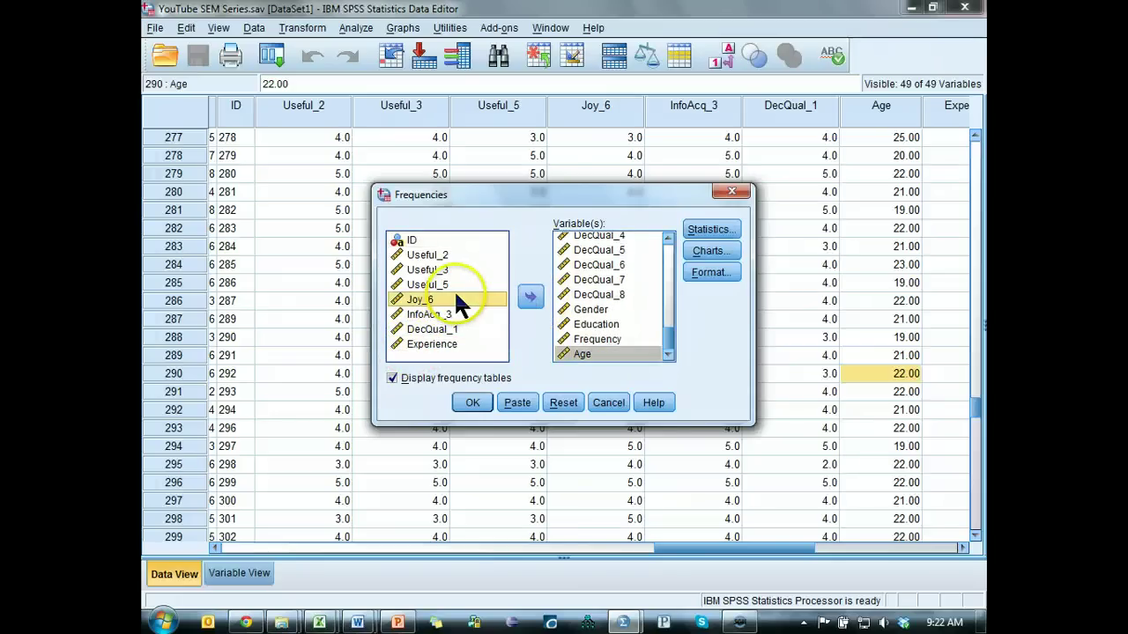
pyautogui.hotkey('ctrl', 'a')
pyautogui.click(531, 296)
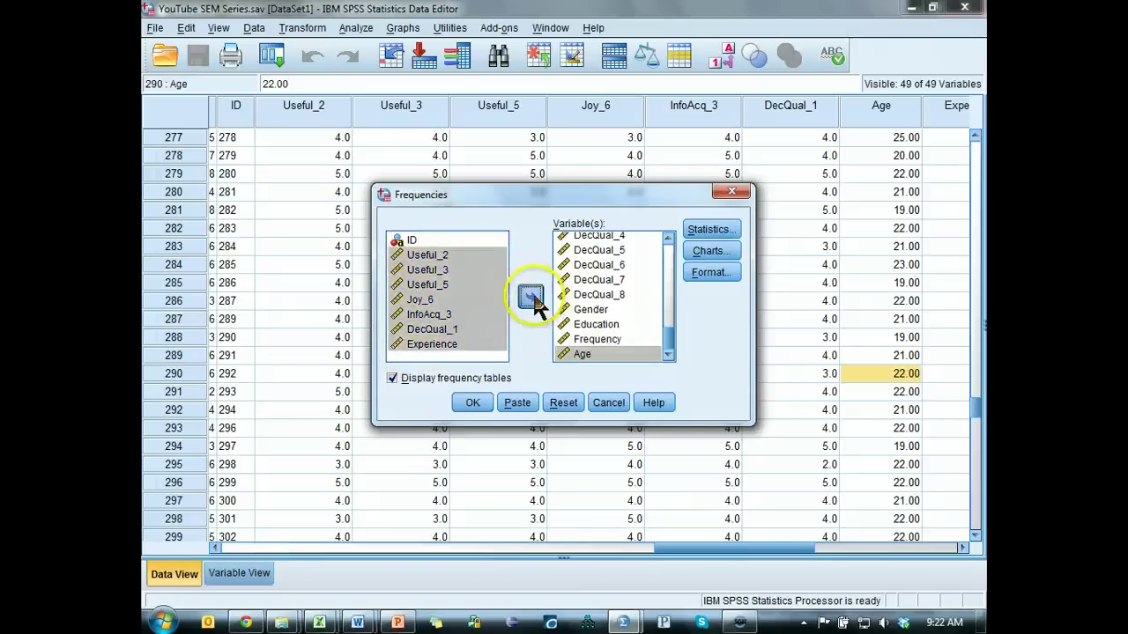
# Clear the Frequencies variable selection and refill it with every variable in the dataset
pyautogui.click(629, 279)
pyautogui.hotkey('ctrl', 'a')
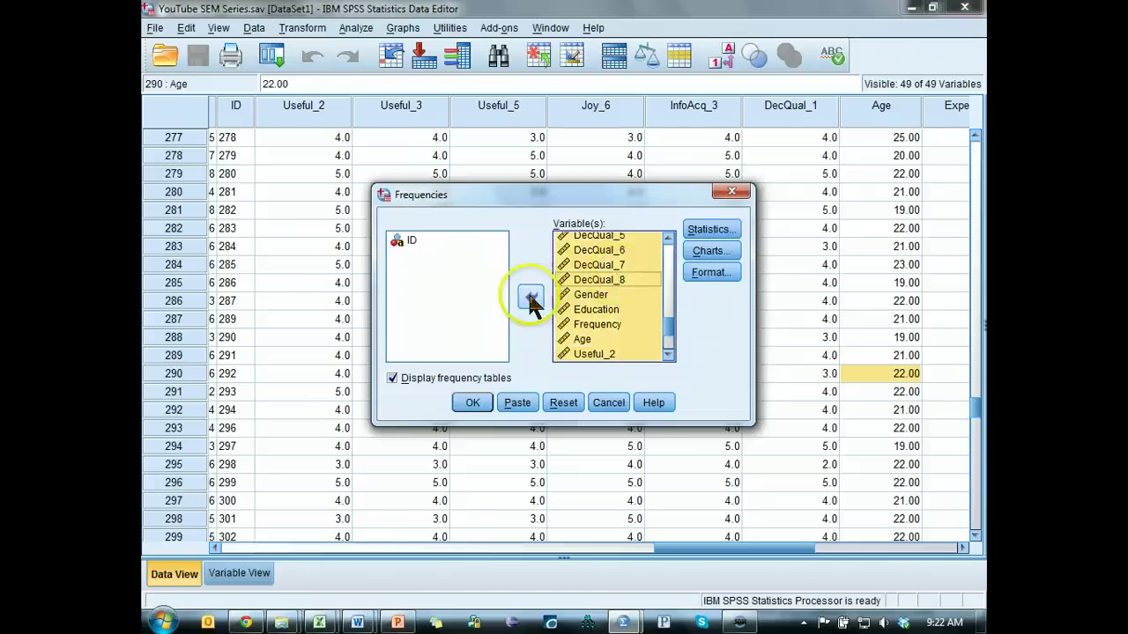
pyautogui.click(531, 297)
pyautogui.click(452, 295)
pyautogui.hotkey('ctrl', 'a')
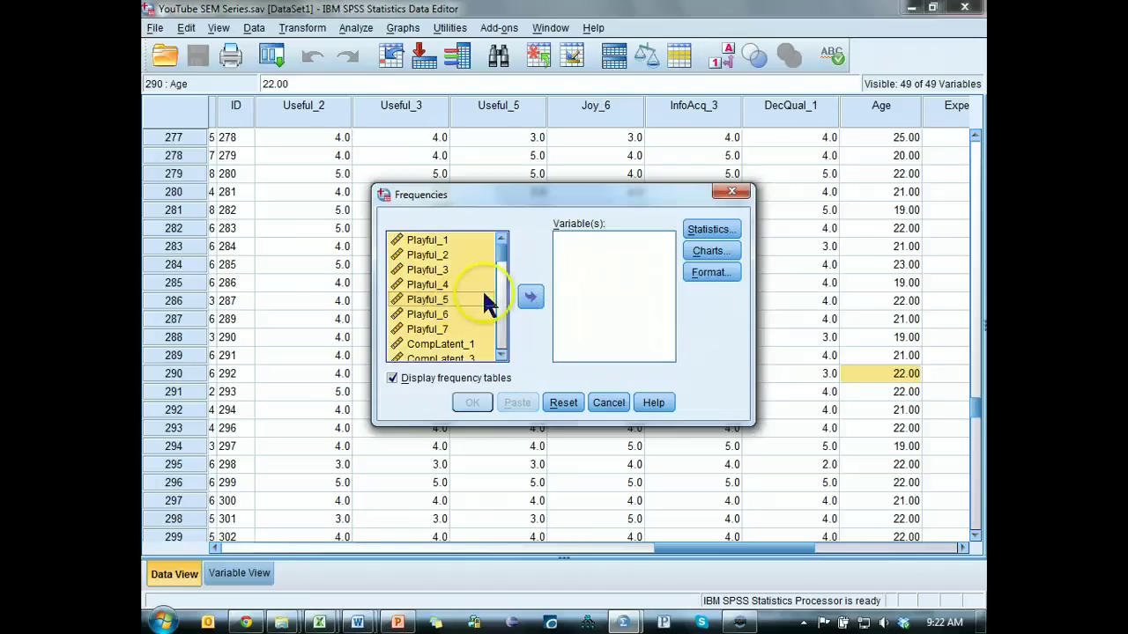
pyautogui.click(520, 292)
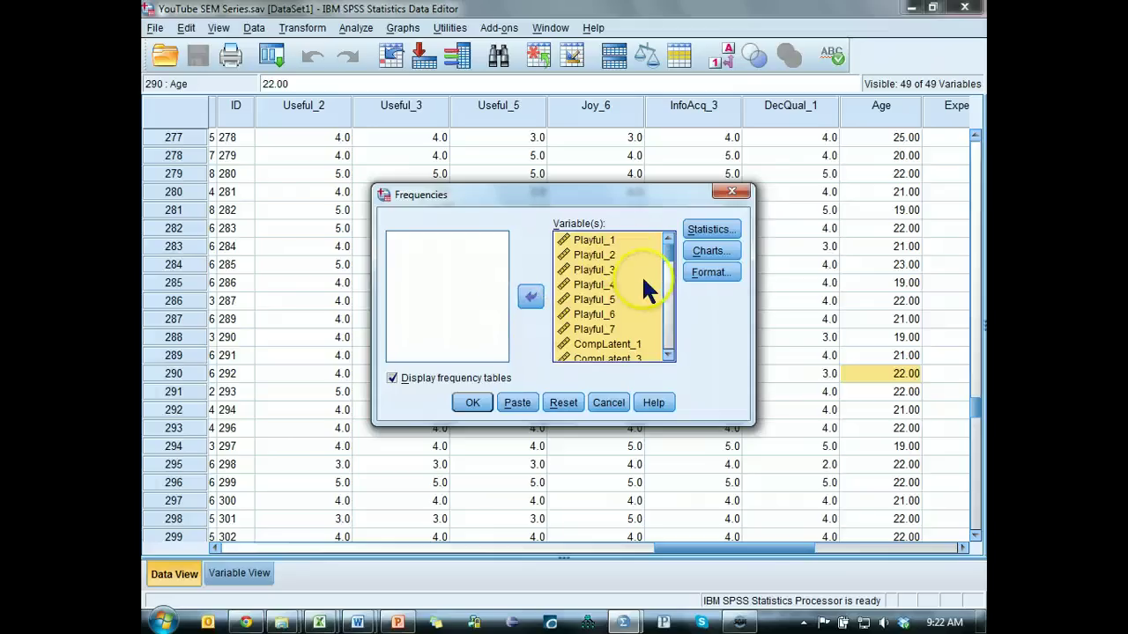
# Exclude ID from the selected variables and run the Frequencies analysis
pyautogui.moveTo(668, 251); pyautogui.dragTo(667, 347)
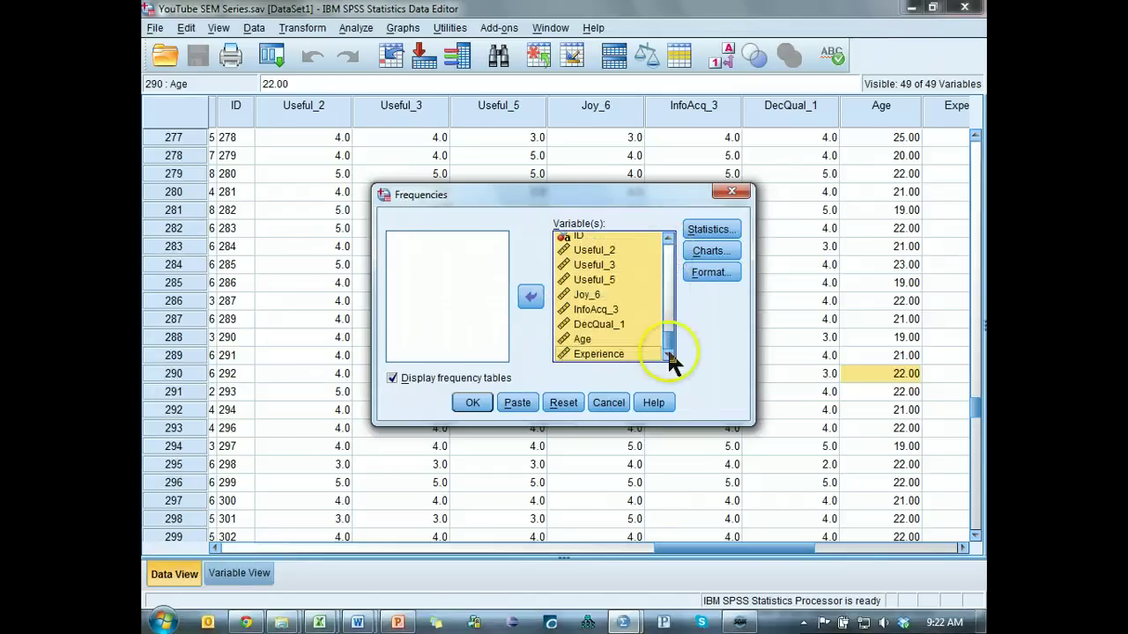
pyautogui.click(575, 236)
pyautogui.click(539, 298)
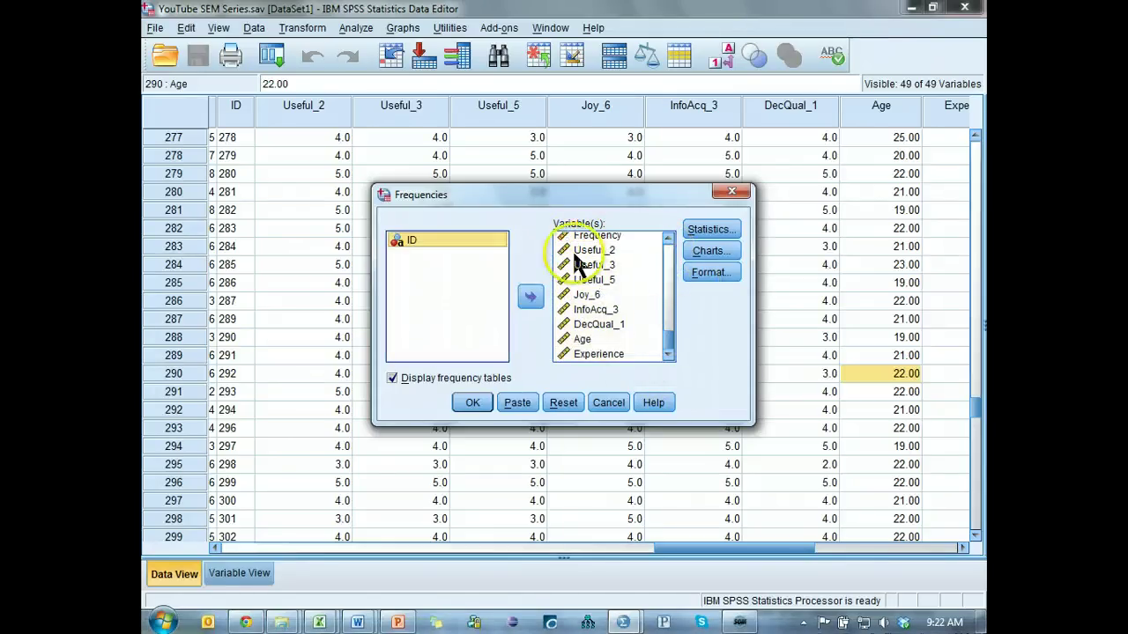
pyautogui.click(470, 403)
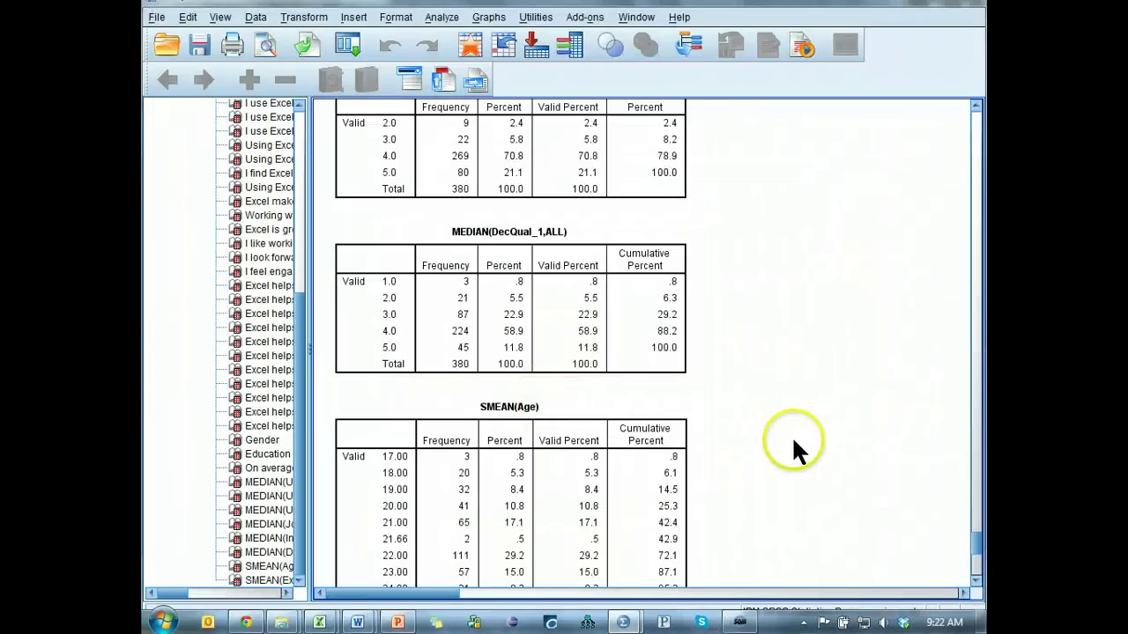
# Look through the frequency output for the Statistics table with the kurtosis values
pyautogui.scroll(-2, 792, 433)
pyautogui.scroll(5, 792, 433)
pyautogui.scroll(10, 792, 433)
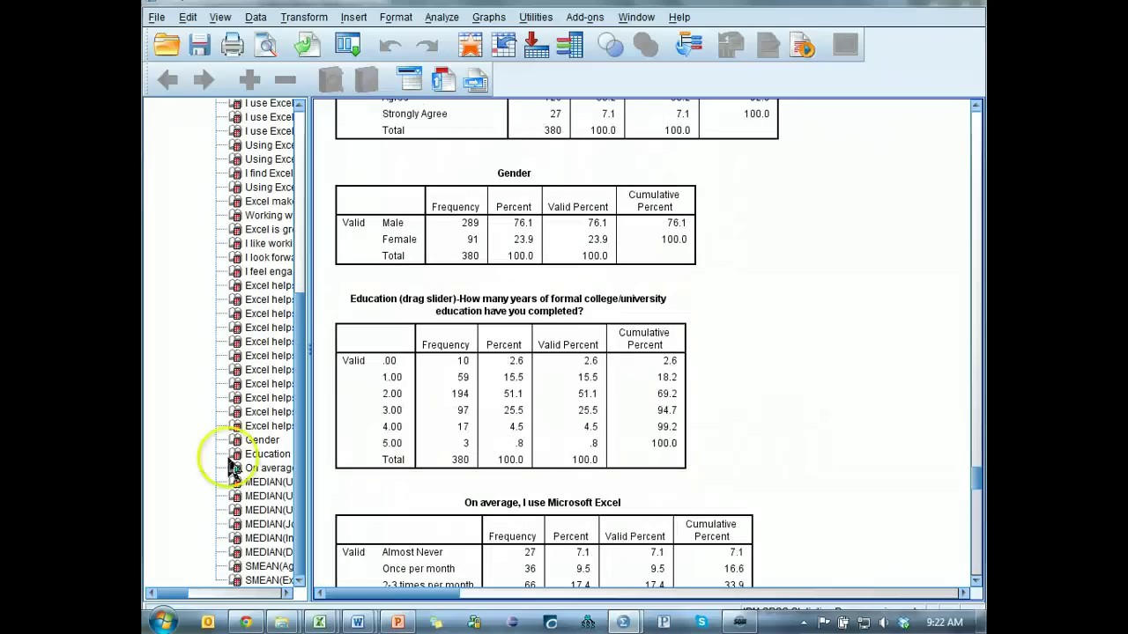
pyautogui.moveTo(305, 310); pyautogui.dragTo(316, 144)
pyautogui.click(264, 180)
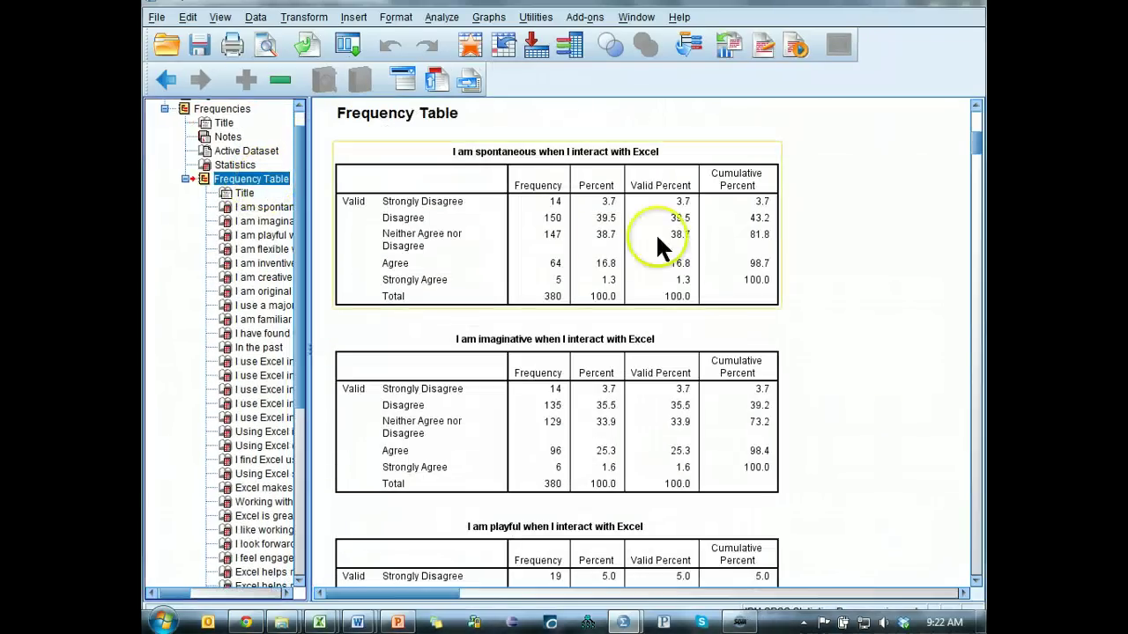
pyautogui.scroll(6, 870, 241)
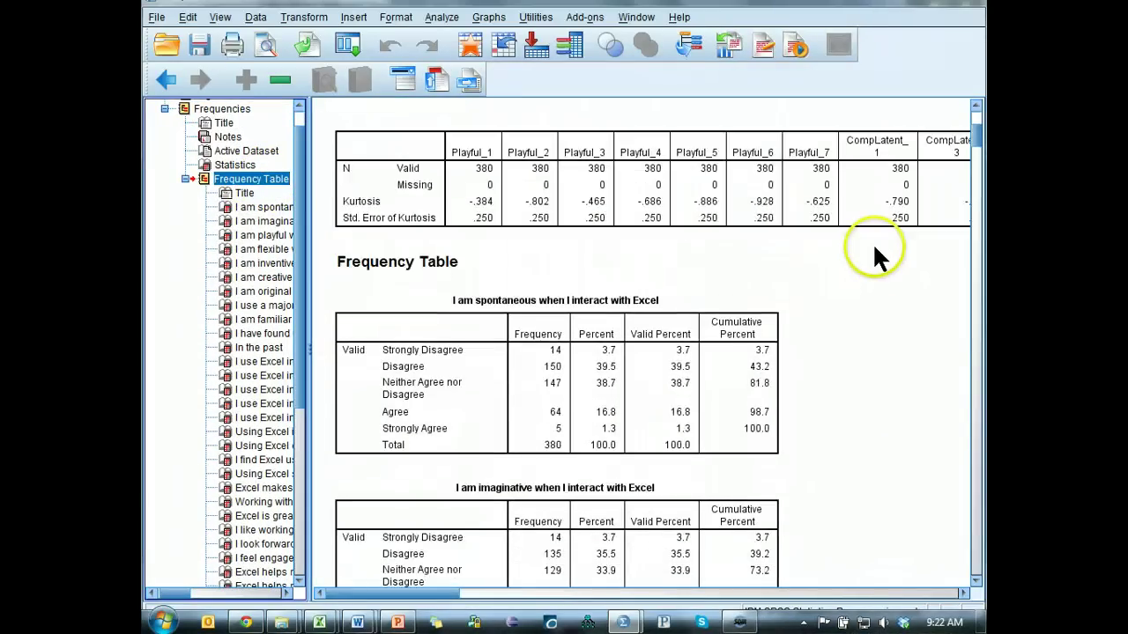
# Copy the Statistics table from the output and paste it into Book1 in Excel starting at cell D383
pyautogui.click(670, 357)
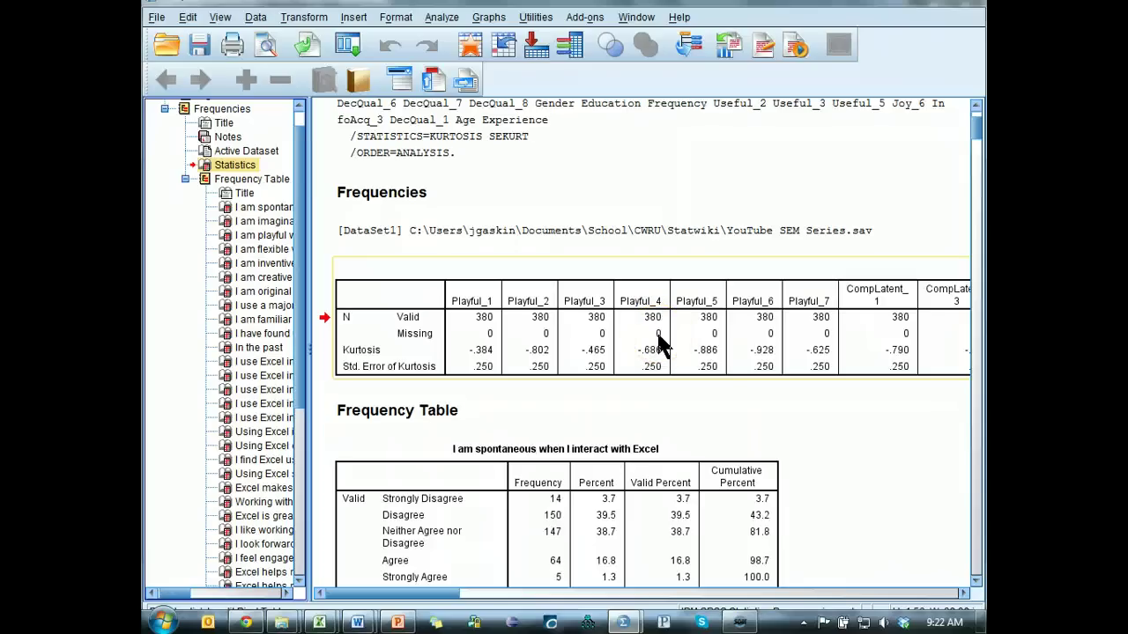
pyautogui.click(622, 542)
pyautogui.hotkey('alt', 'Tab')
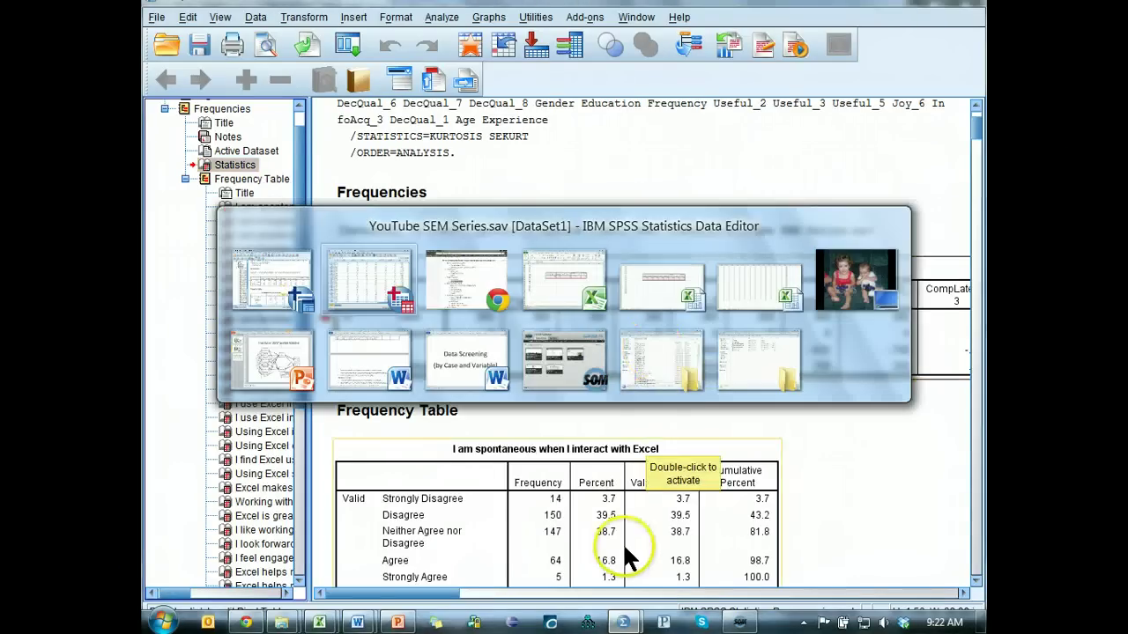
pyautogui.hotkey('alt', 'Tab')
pyautogui.hotkey('alt', 'Tab')
pyautogui.click(344, 408)
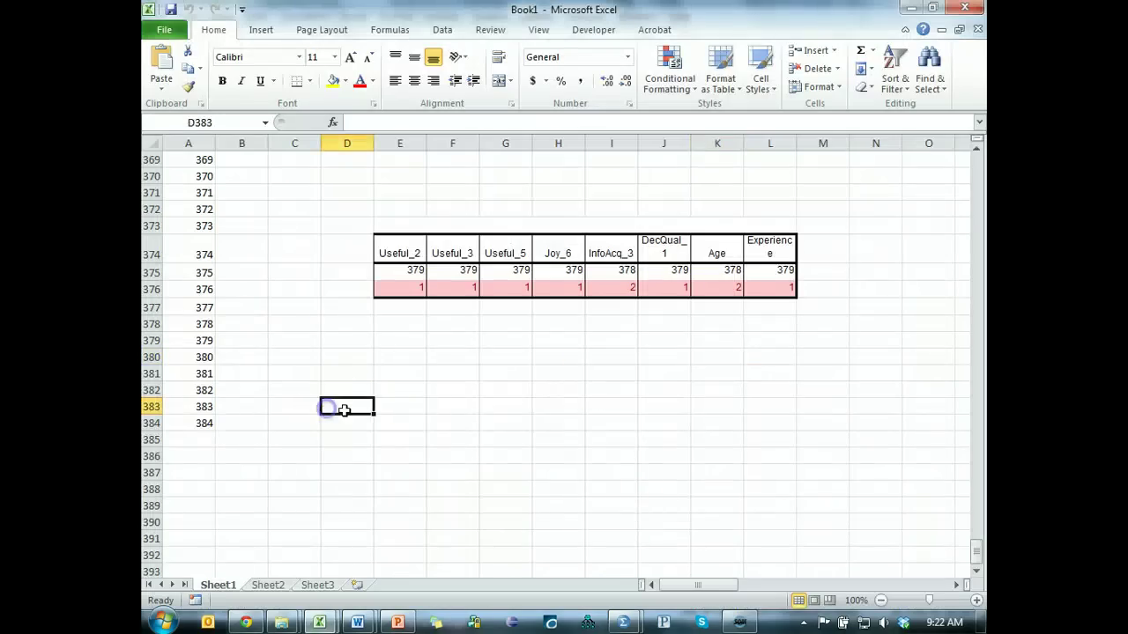
pyautogui.hotkey('ctrl', 'v')
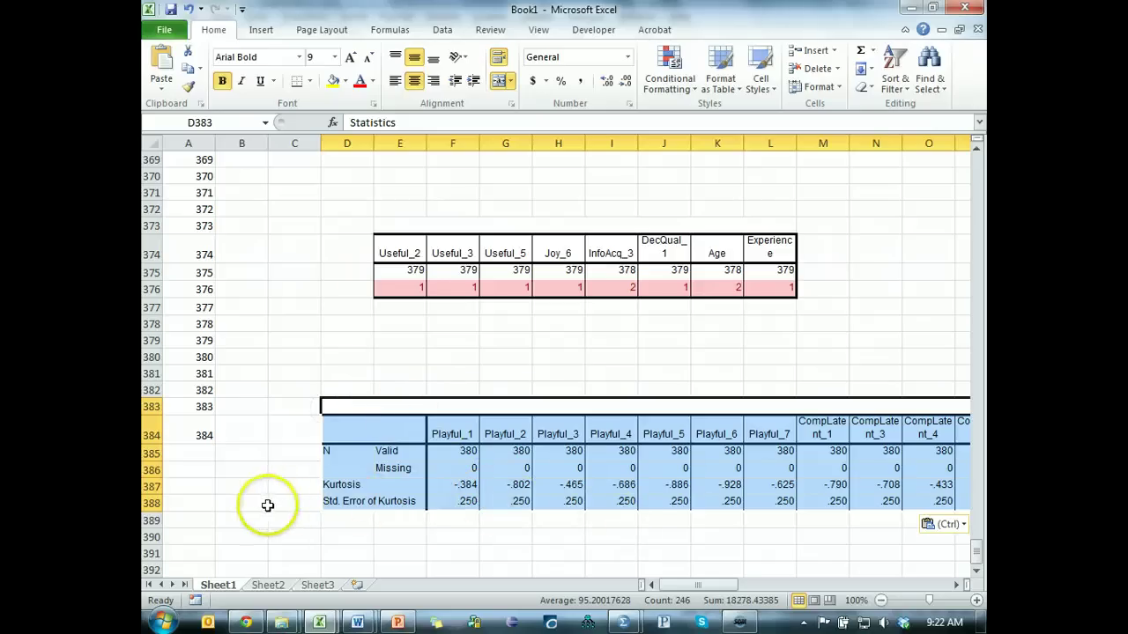
# Delete the Std. Error of Kurtosis row from the pasted Statistics table
pyautogui.click(327, 501)
pyautogui.click(151, 501)
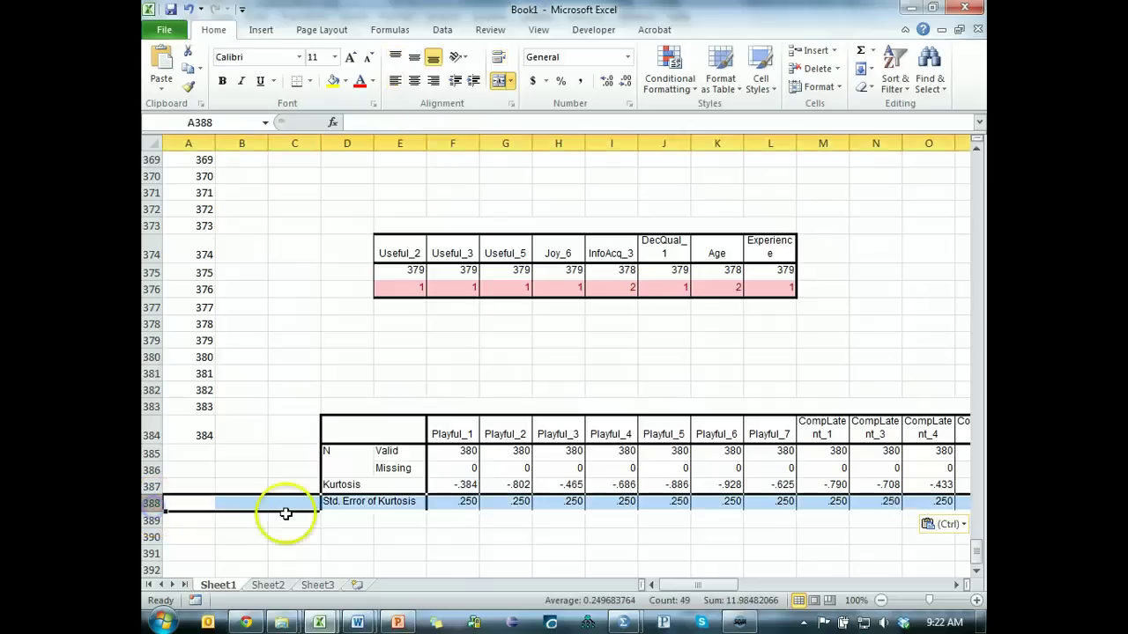
pyautogui.press('Delete')
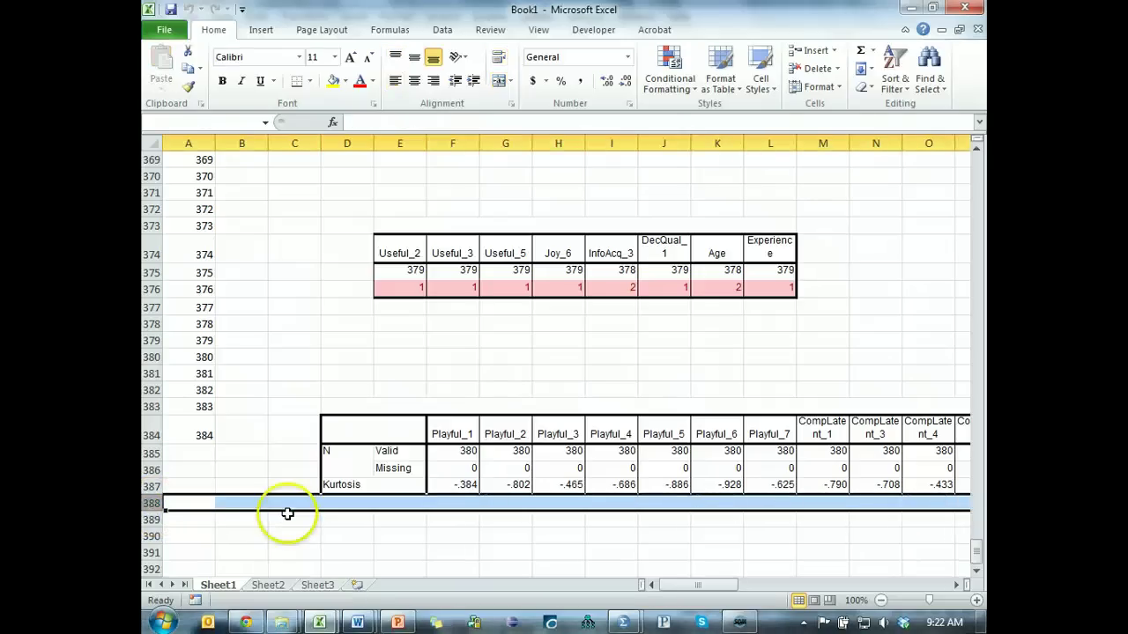
# Highlight kurtosis values greater than 2 in row 387 with Light Red Fill with Dark Red Text, from Playful_1 through Experience
pyautogui.click(370, 485)
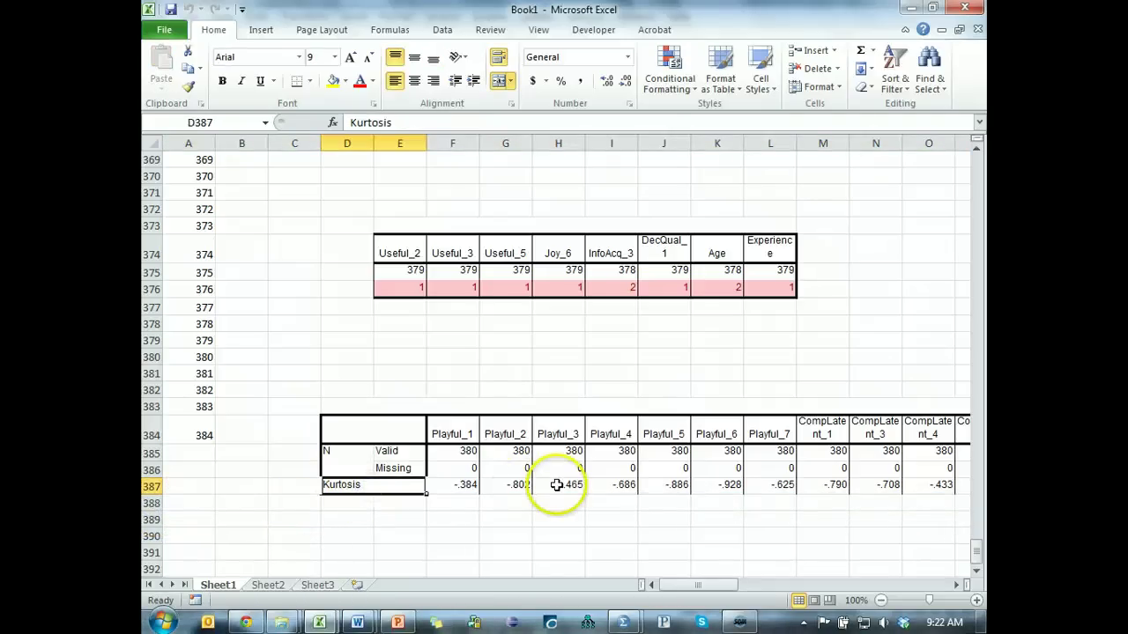
pyautogui.press('Right')
pyautogui.hotkey('ctrl', 'shift', 'Right')
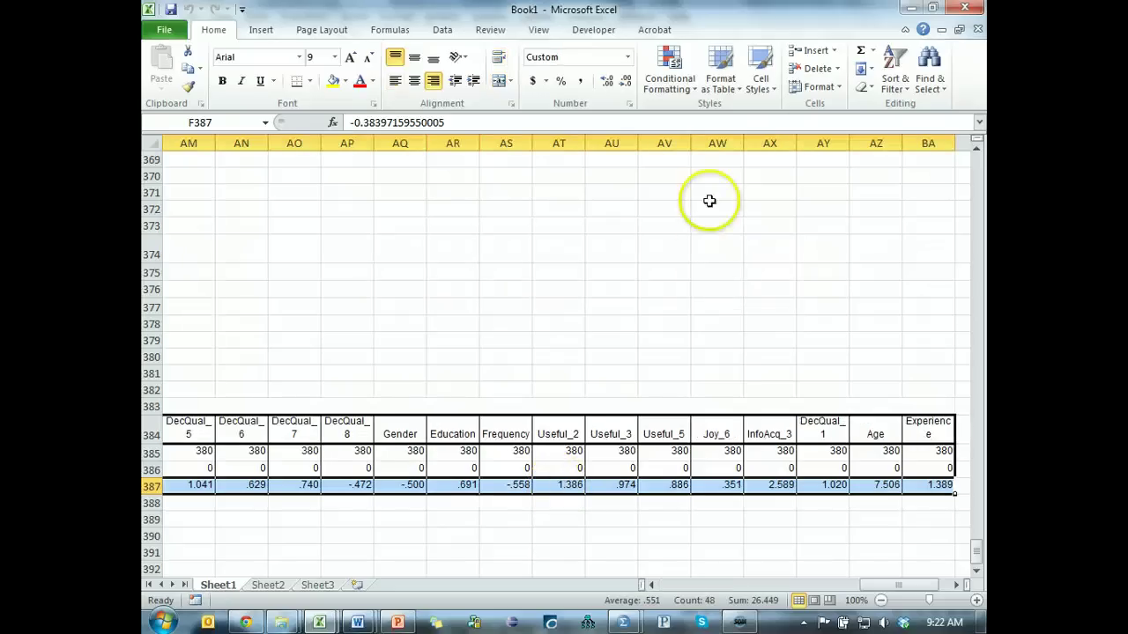
pyautogui.click(669, 75)
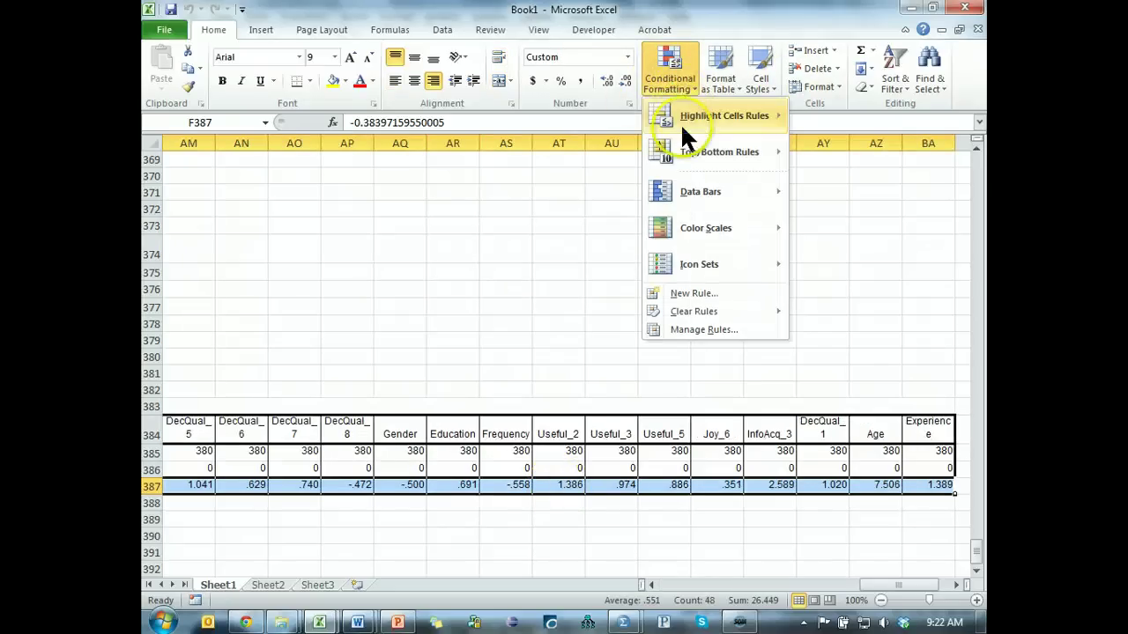
pyautogui.moveTo(680, 122)
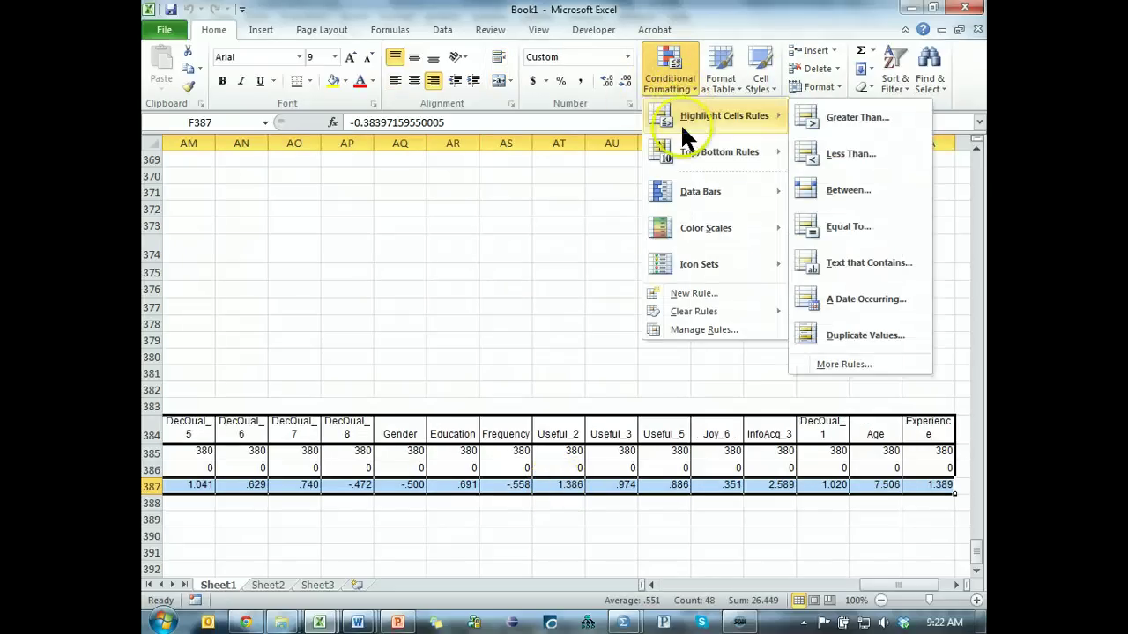
pyautogui.click(862, 118)
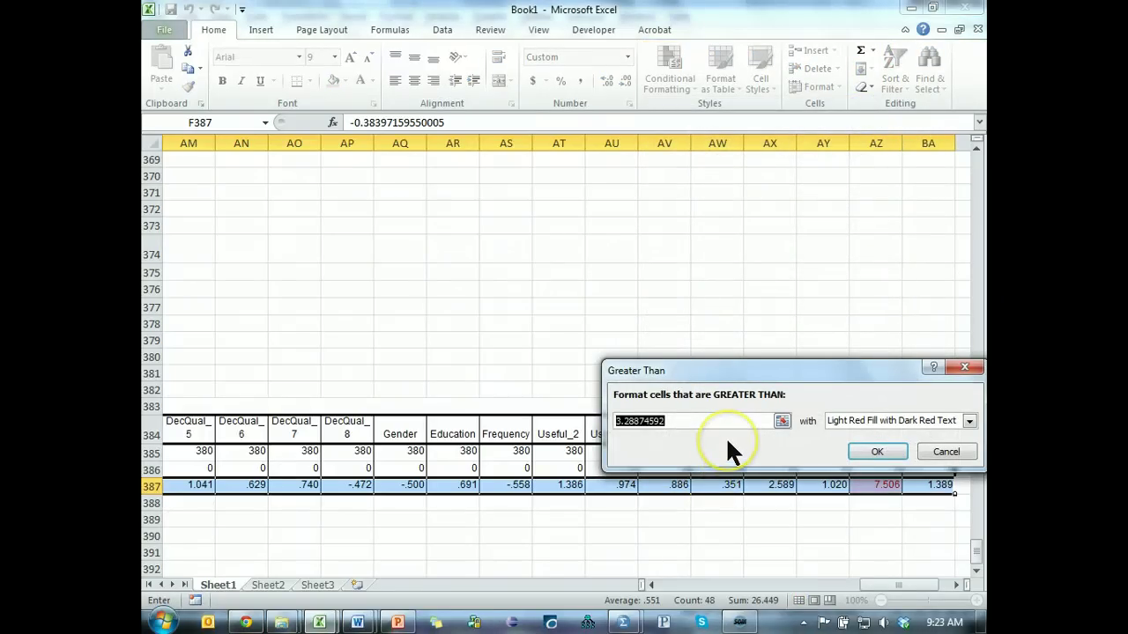
pyautogui.write('1')
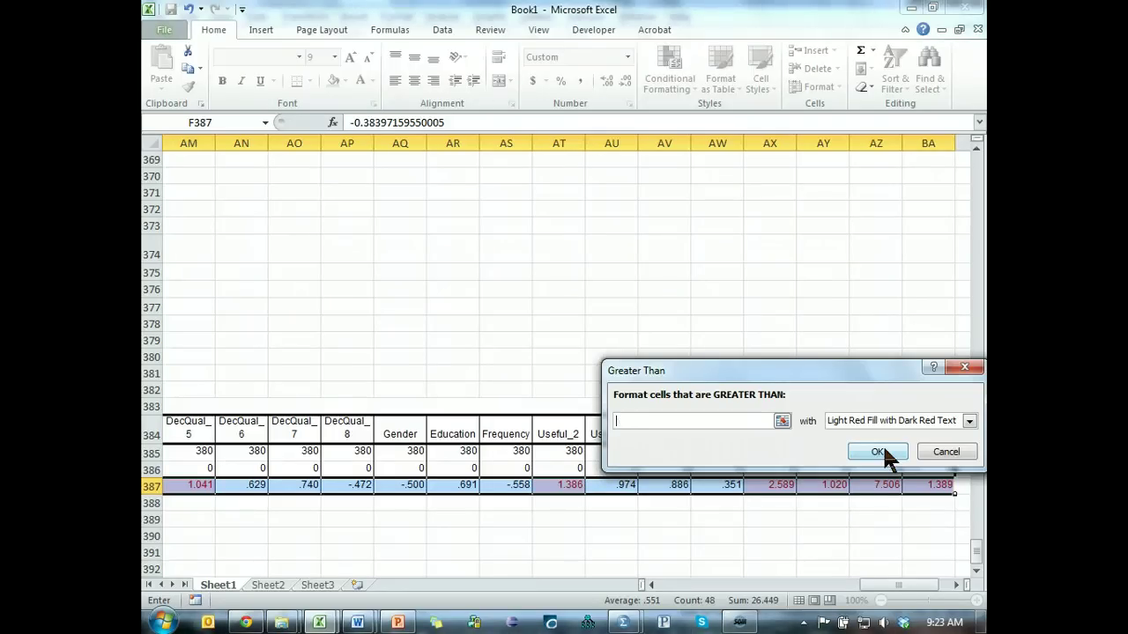
pyautogui.write('2')
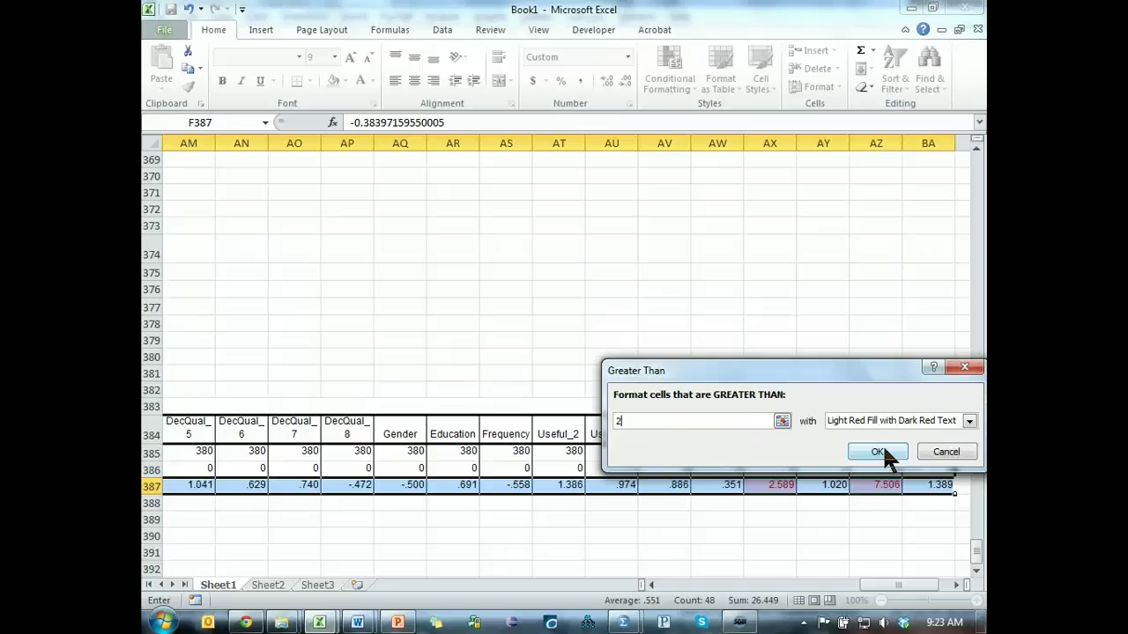
pyautogui.click(882, 452)
# Add a second highlighting rule to the kurtosis row for values less than -2, using Light Red Fill with Dark Red Text
pyautogui.click(668, 71)
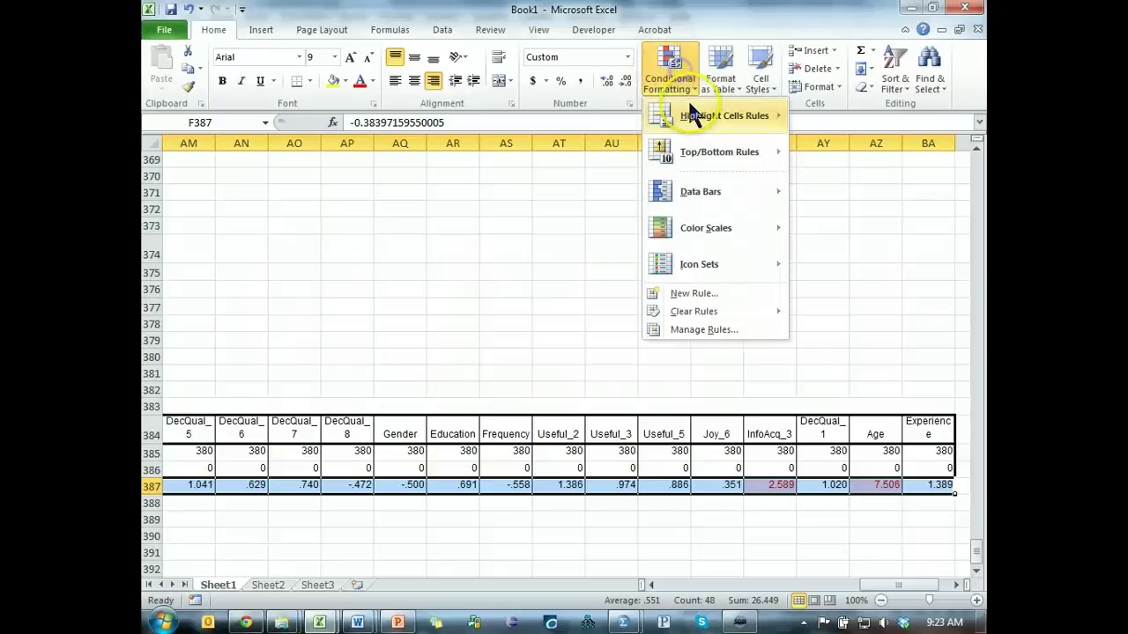
pyautogui.moveTo(754, 128)
pyautogui.click(846, 153)
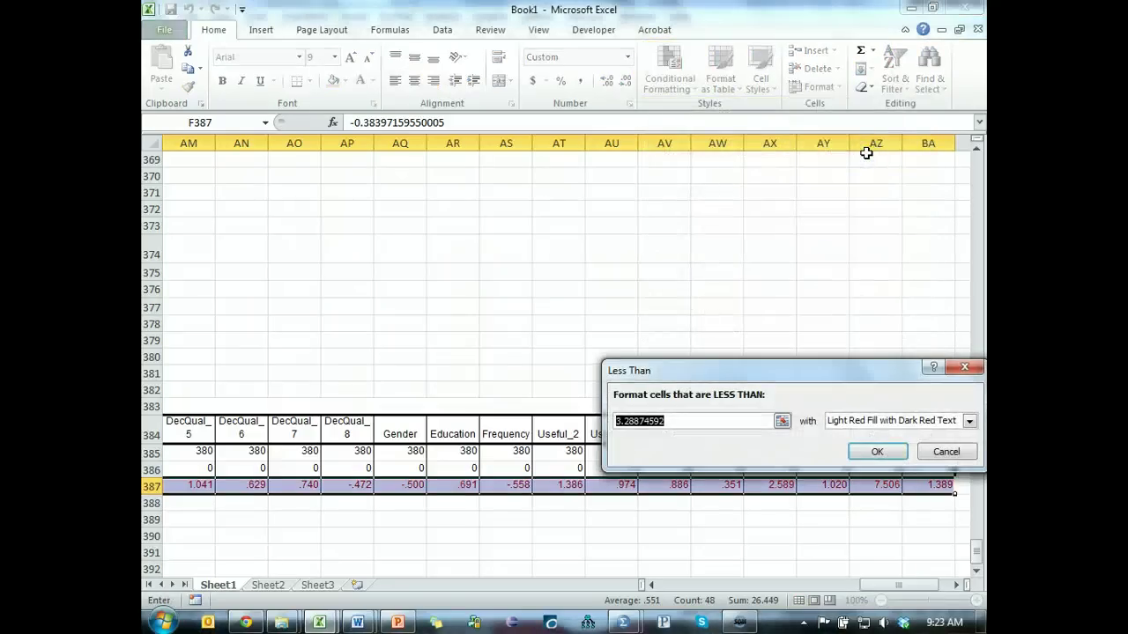
pyautogui.write('-2')
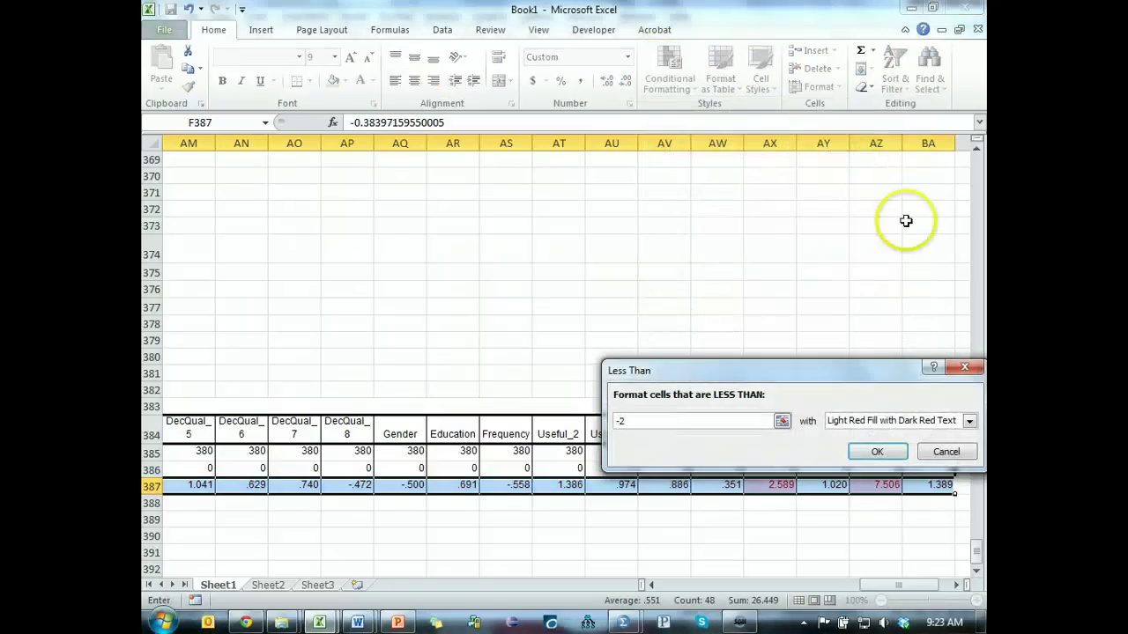
pyautogui.click(894, 450)
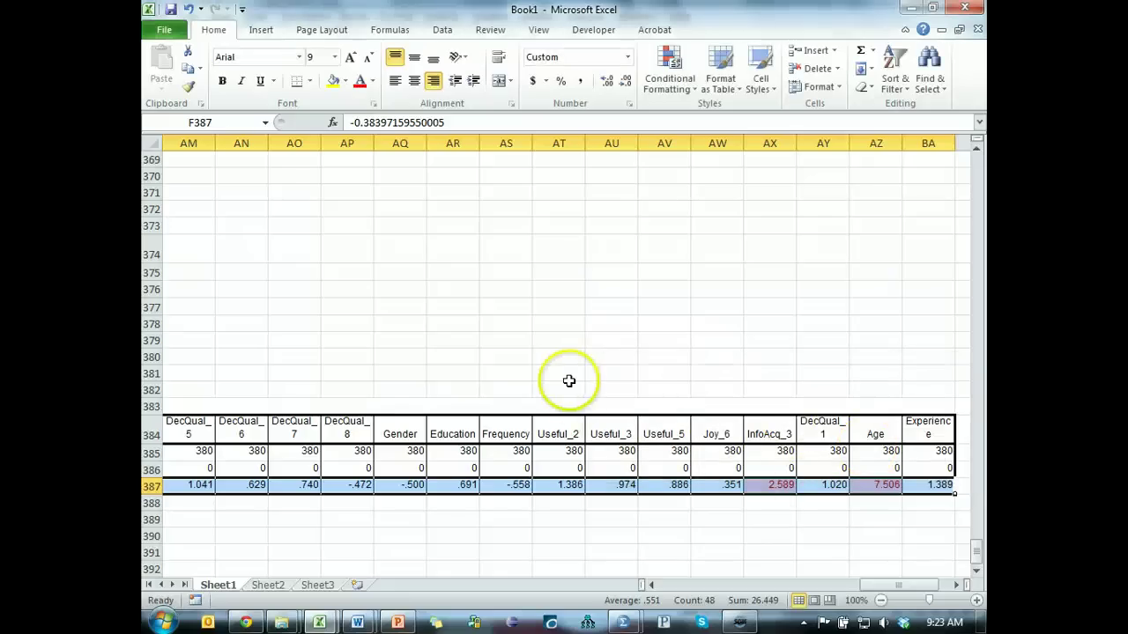
# Delete the unhighlighted variable columns from M through BA, keeping only Useful_6, InfoAcq_1, InfoAcq_3 and Age there
pyautogui.click(929, 143)
pyautogui.keyDown('ctrl'); pyautogui.click(823, 144); pyautogui.keyUp('ctrl')
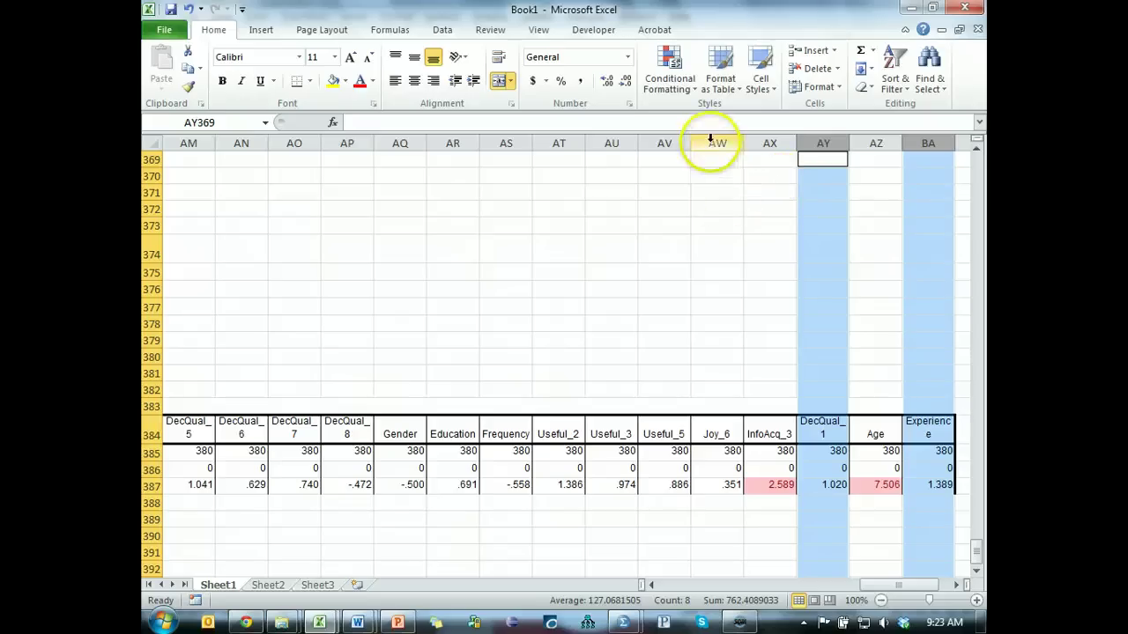
pyautogui.moveTo(717, 142); pyautogui.dragTo(535, 180)
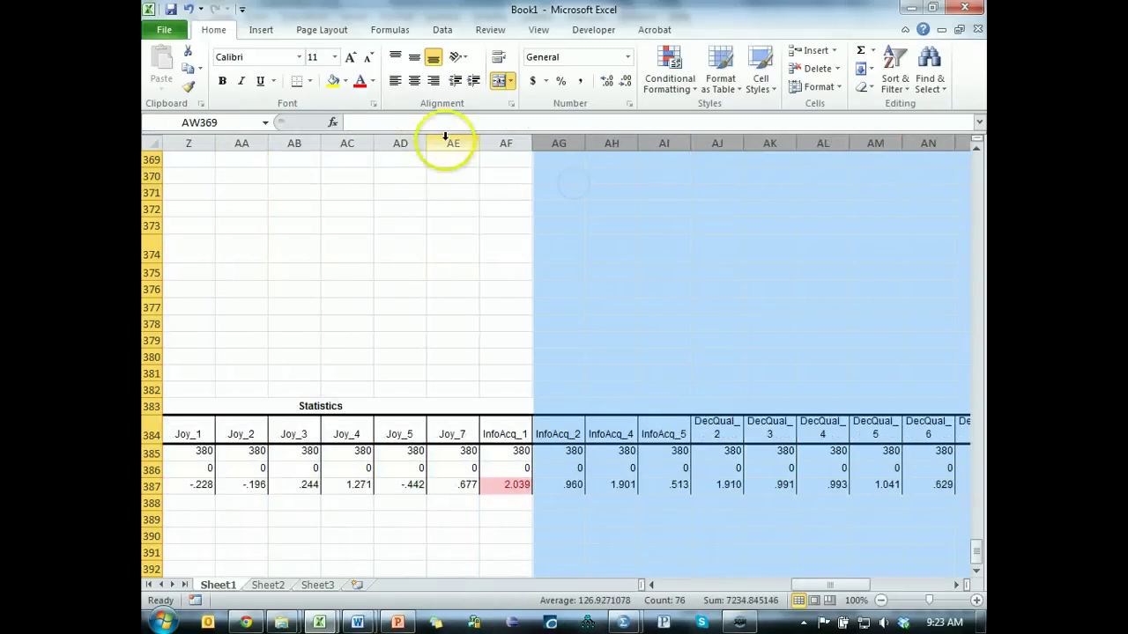
pyautogui.moveTo(446, 141); pyautogui.dragTo(365, 164)
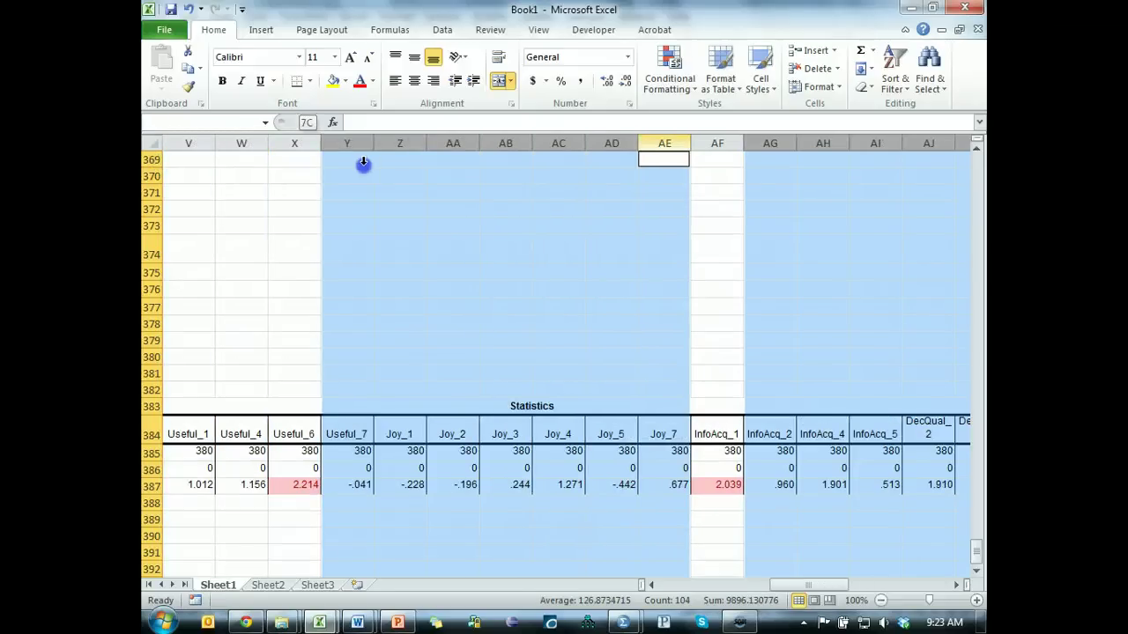
pyautogui.moveTo(247, 143); pyautogui.dragTo(805, 186)
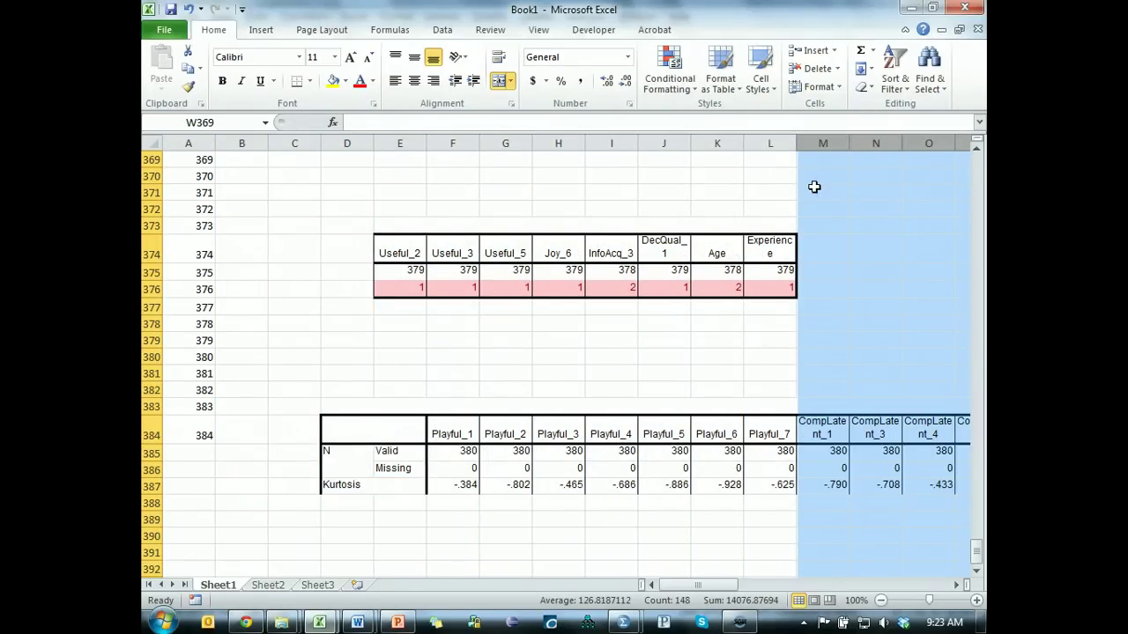
pyautogui.moveTo(445, 410); pyautogui.dragTo(496, 427)
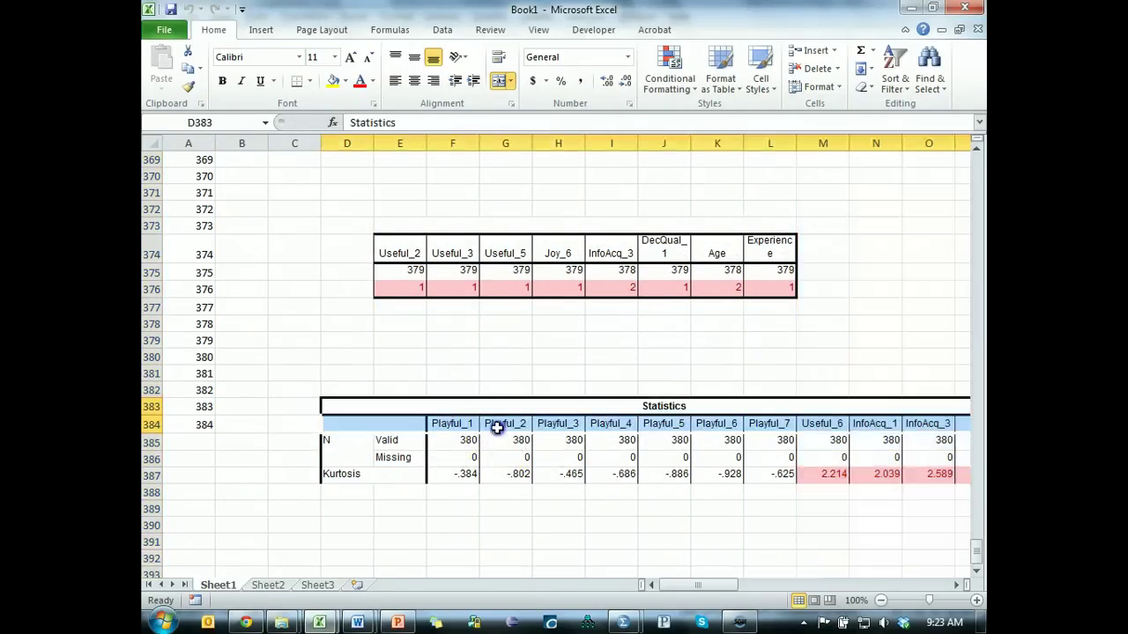
pyautogui.click(608, 440)
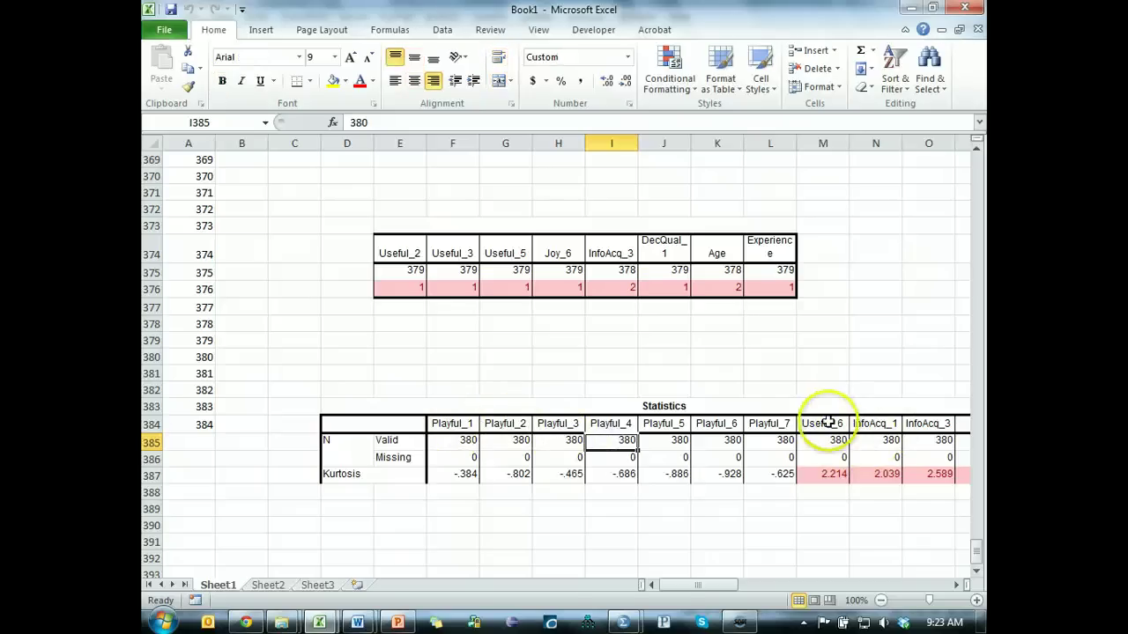
# Clear the Playful_1 to Playful_7 headings and values from cells F384:L387 of the kurtosis table
pyautogui.moveTo(828, 423); pyautogui.dragTo(834, 470)
pyautogui.hotkey('ctrl', 'shift', 'Right')
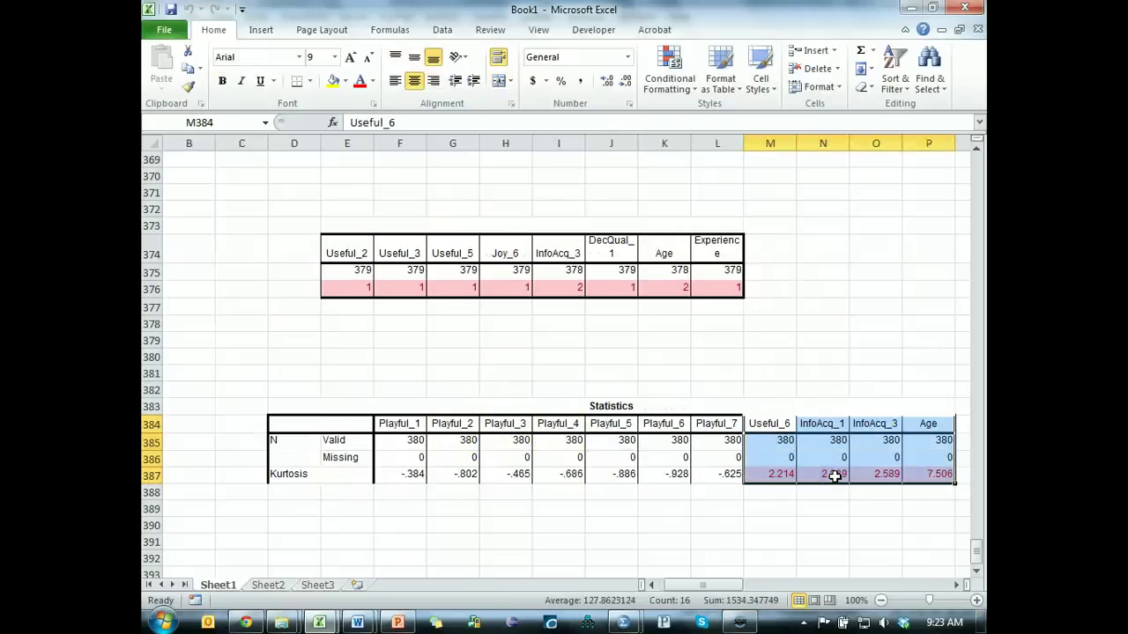
pyautogui.click(722, 551)
pyautogui.click(722, 423)
pyautogui.moveTo(722, 423); pyautogui.dragTo(402, 479)
pyautogui.press('Delete')
pyautogui.click(846, 540)
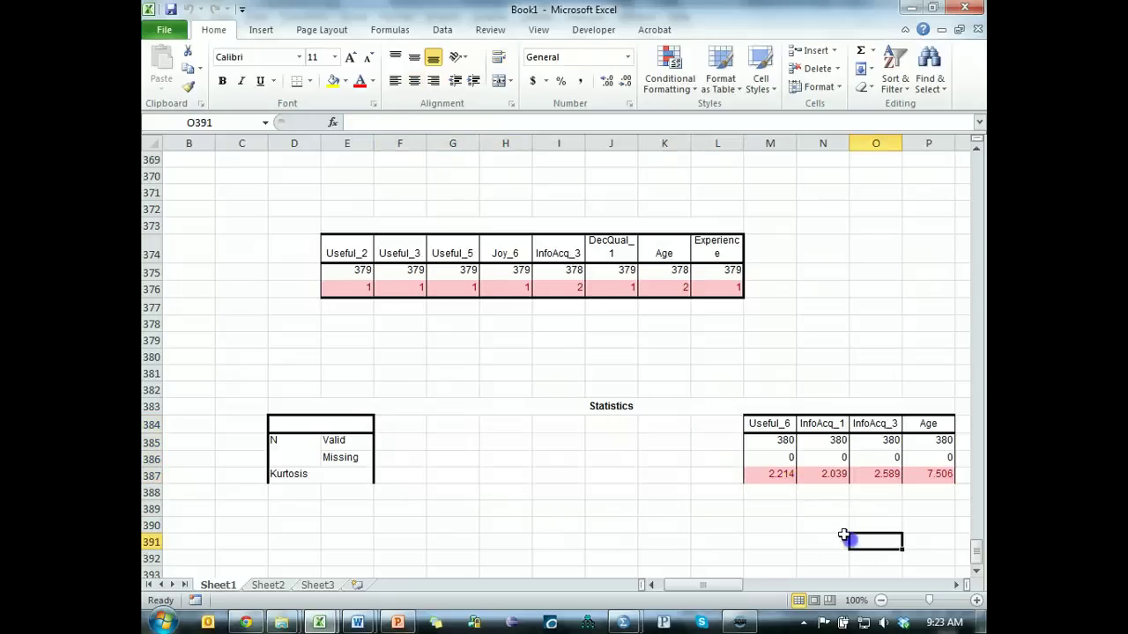
# Move the Useful_6, InfoAcq_1, InfoAcq_3 and Age block beside the row labels, starting at cell F384
pyautogui.moveTo(774, 427); pyautogui.dragTo(918, 474)
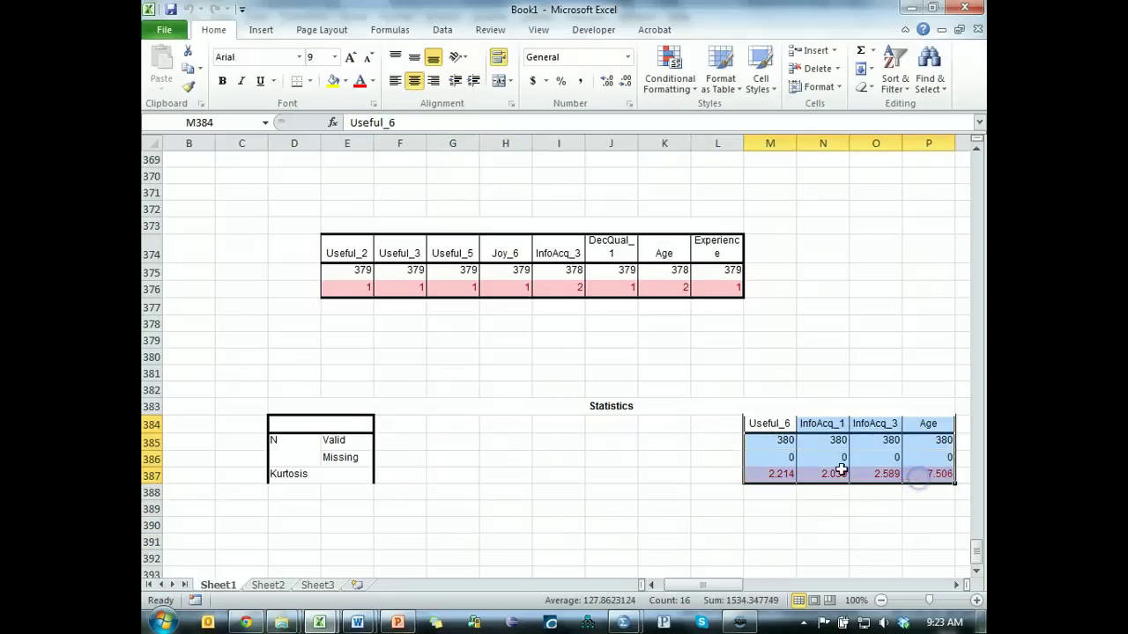
pyautogui.hotkey('ctrl', 'x')
pyautogui.click(396, 425)
pyautogui.hotkey('ctrl', 'v')
pyautogui.click(471, 522)
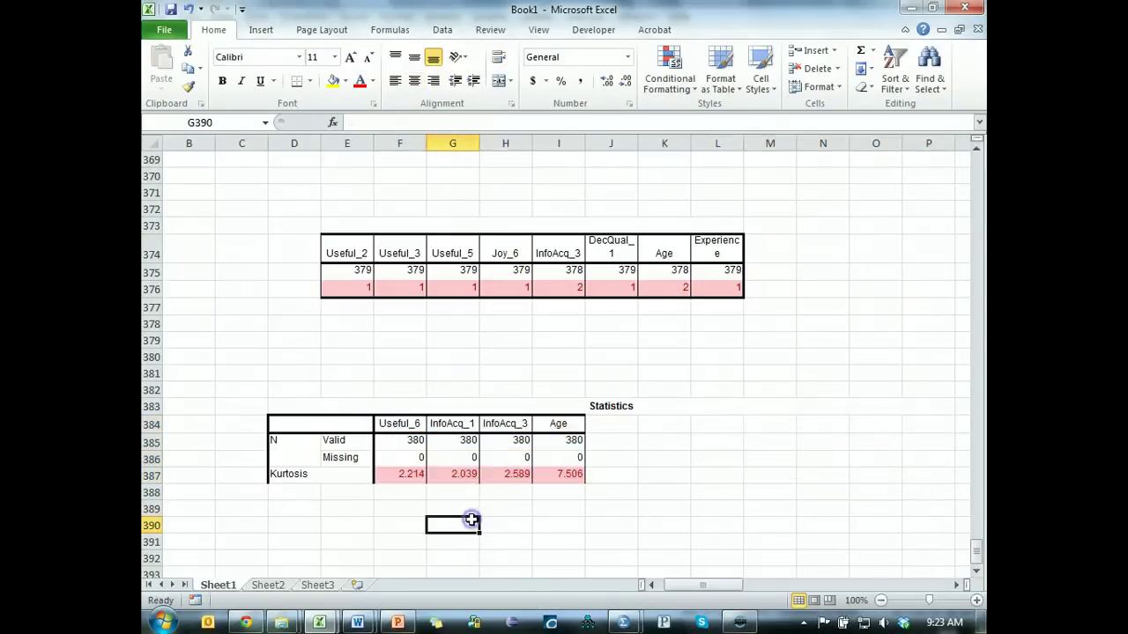
# Examine the highlighted kurtosis values for Age, InfoAcq_3, InfoAcq_1 and Useful_6, and switch to the Statwiki Guidelines page in Chrome
pyautogui.click(569, 475)
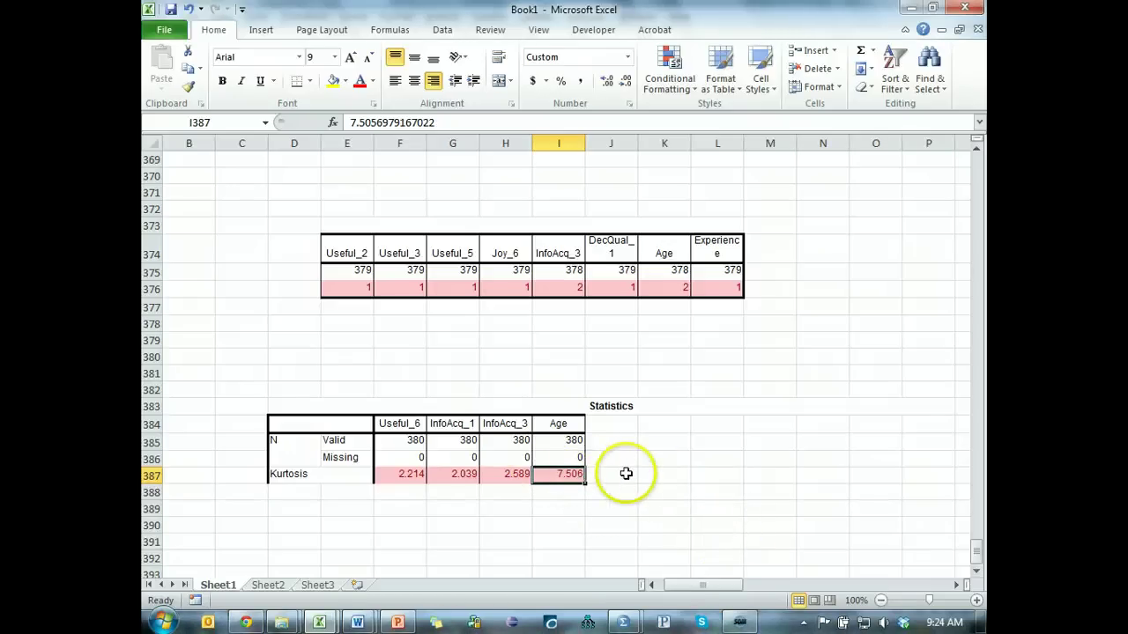
pyautogui.click(518, 475)
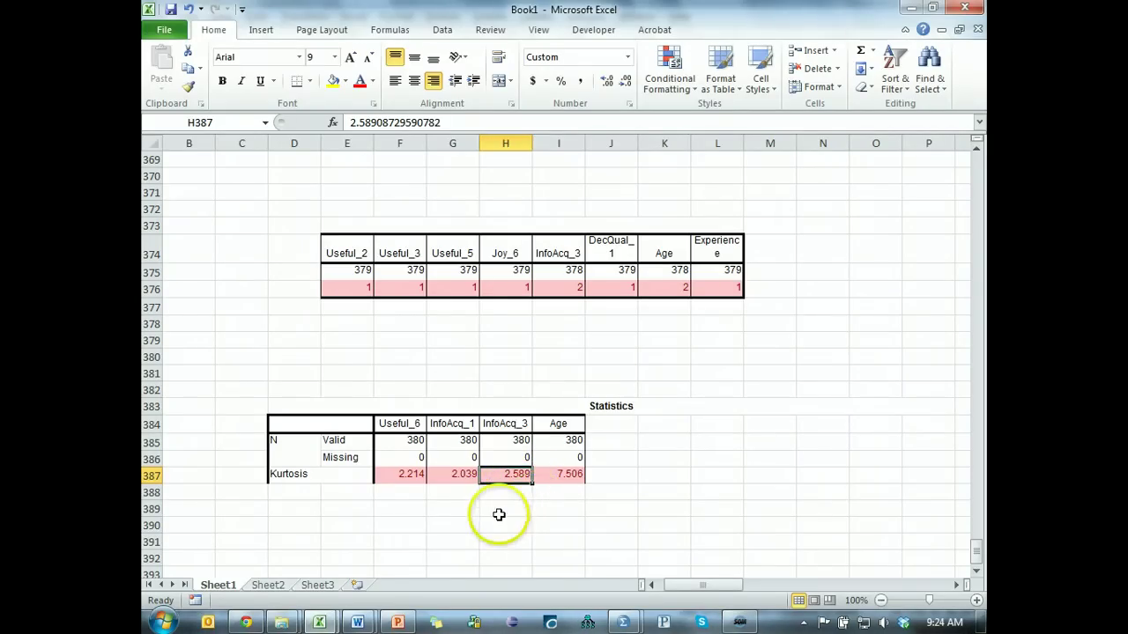
pyautogui.moveTo(411, 476); pyautogui.dragTo(465, 483)
pyautogui.moveTo(510, 421); pyautogui.dragTo(500, 477)
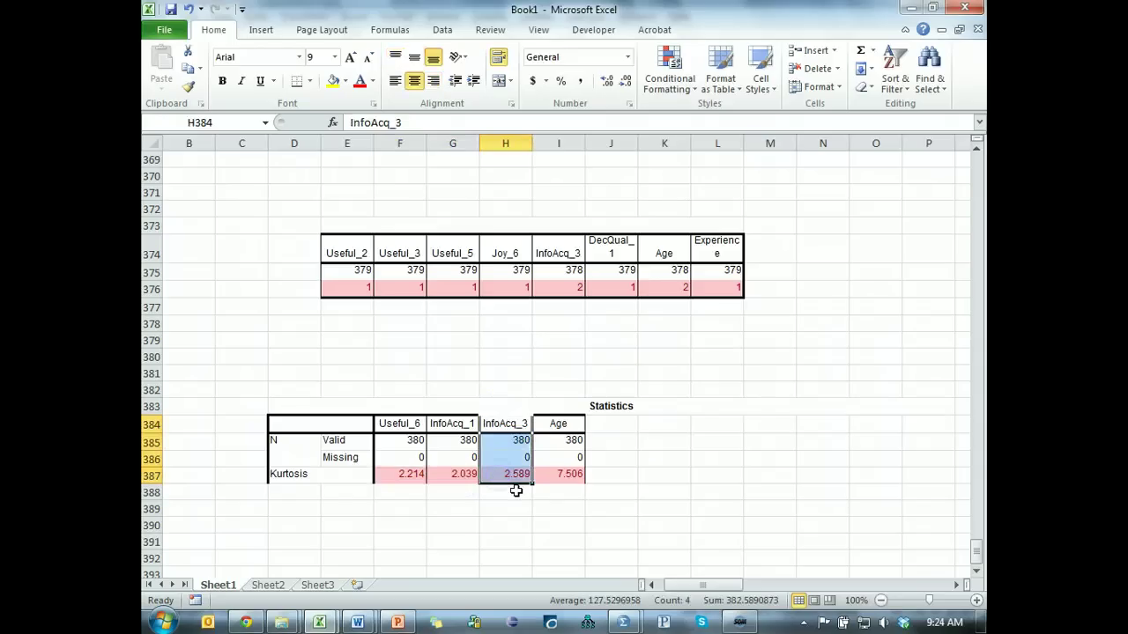
pyautogui.click(504, 474)
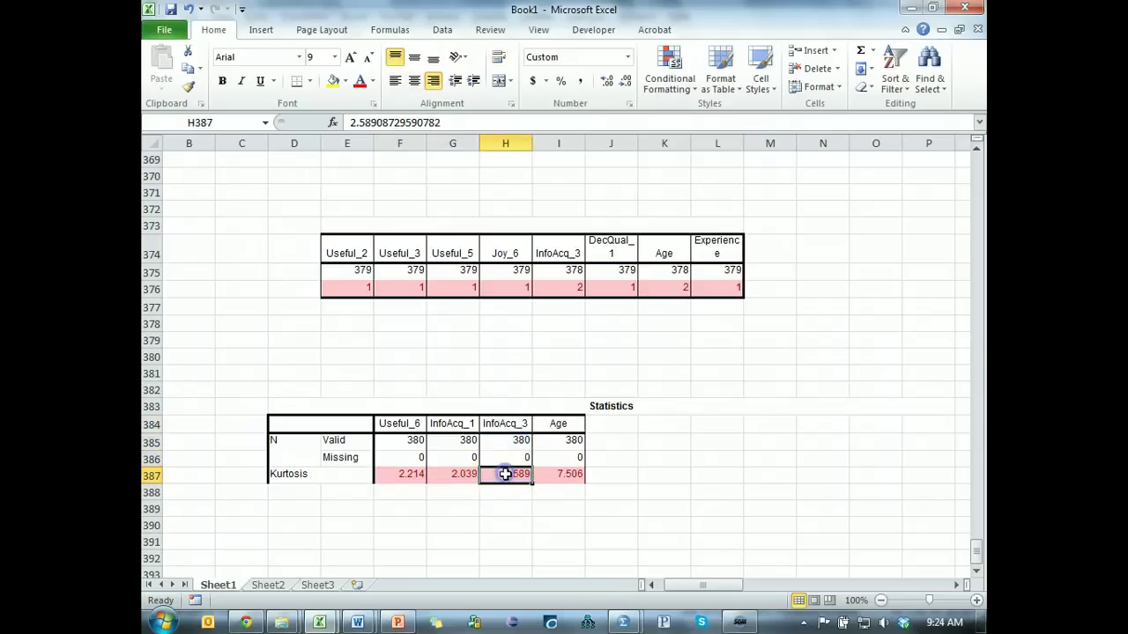
pyautogui.click(449, 474)
pyautogui.click(410, 474)
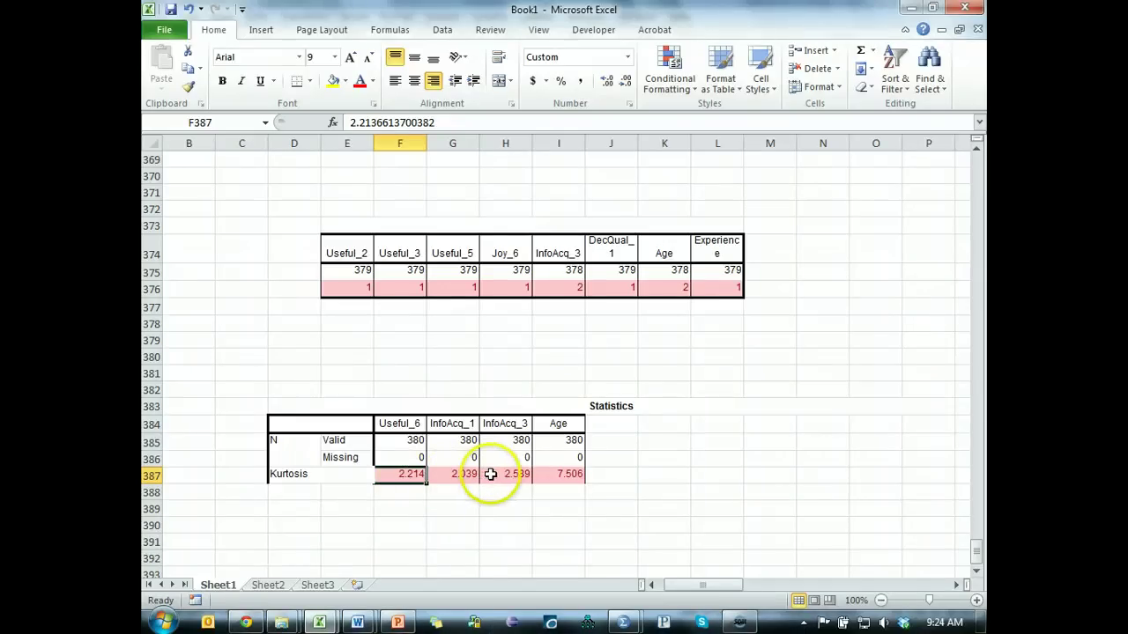
pyautogui.moveTo(491, 474); pyautogui.dragTo(393, 476)
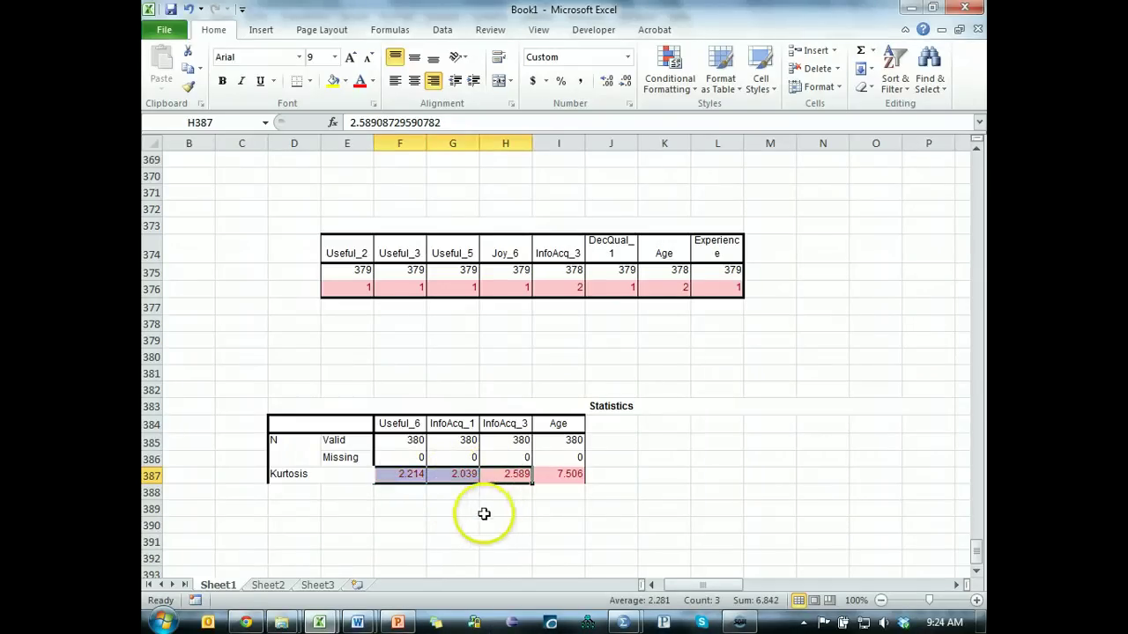
pyautogui.click(400, 426)
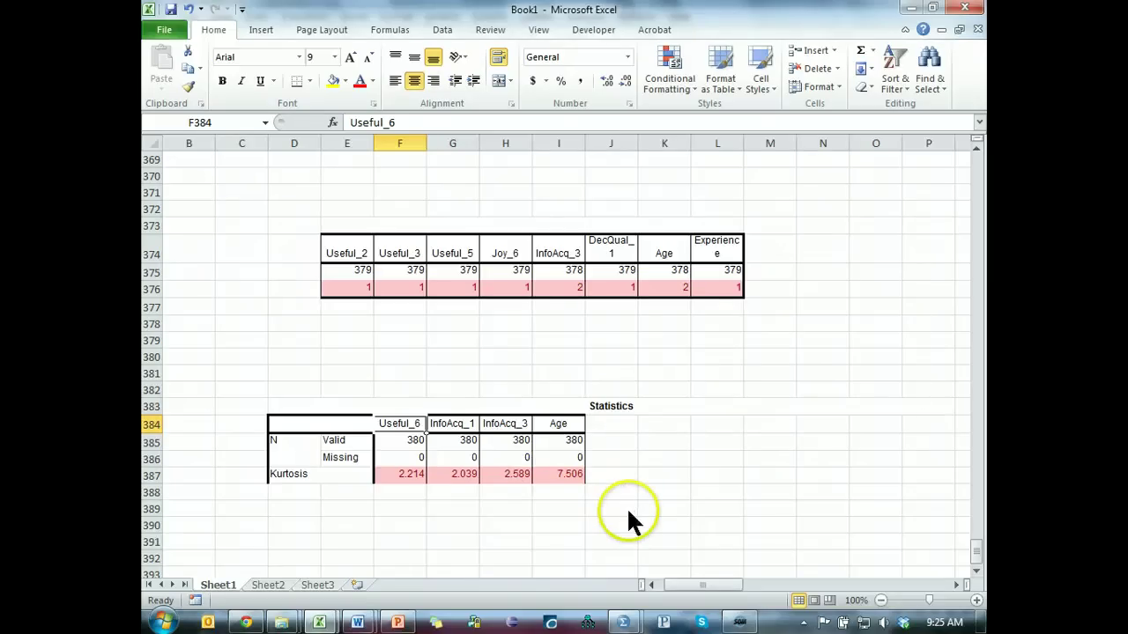
pyautogui.hotkey('alt', 'Tab')
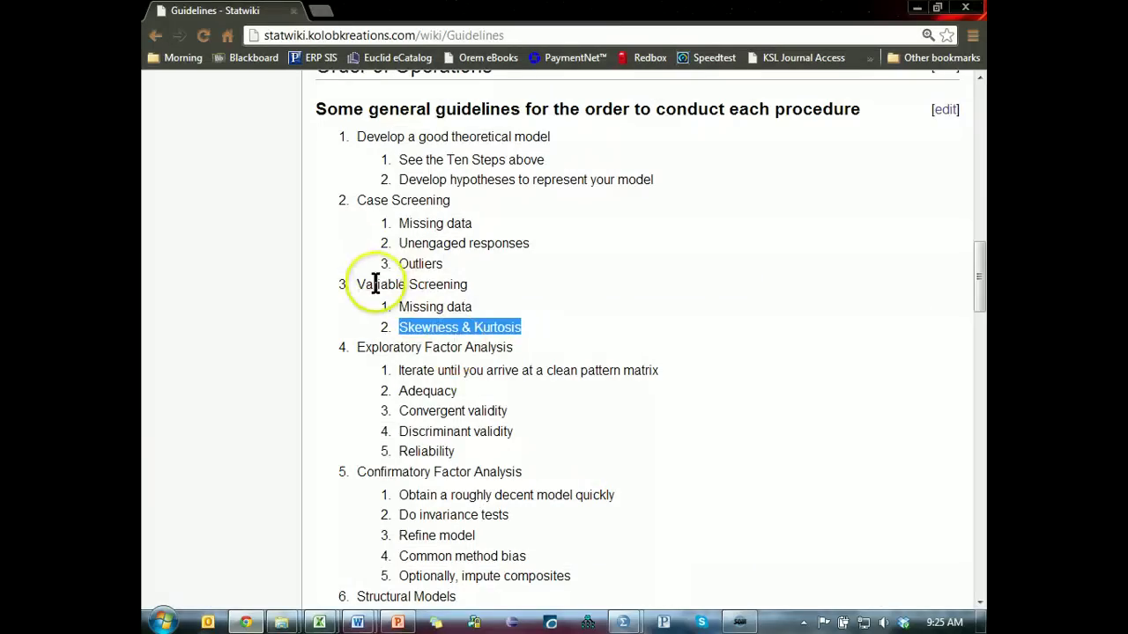